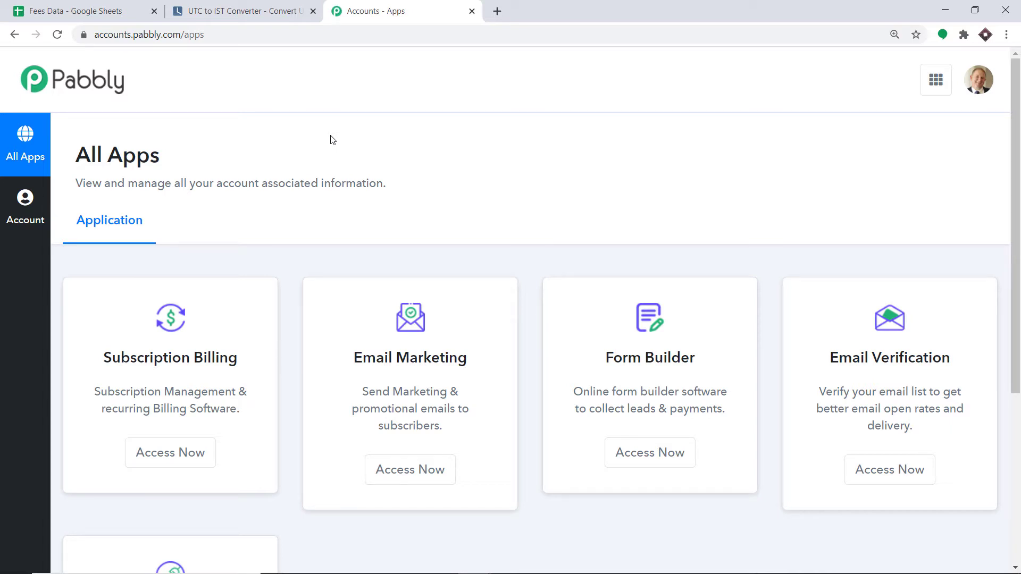
Open Pabbly Connect and start a new workflow named 'Payment Reminder from Google Sheets'.
scroll(319, 141, down, 5)
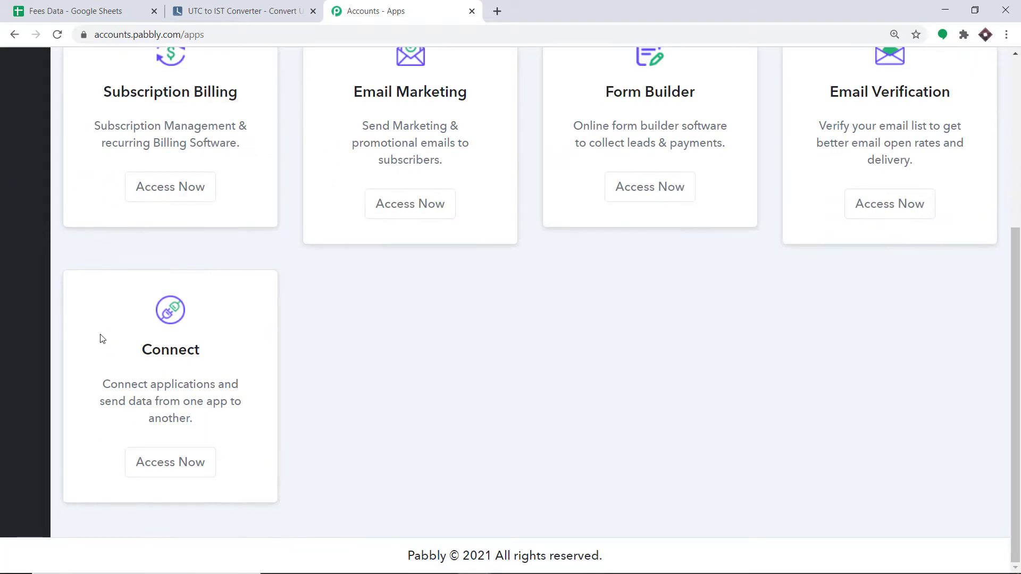
click(180, 468)
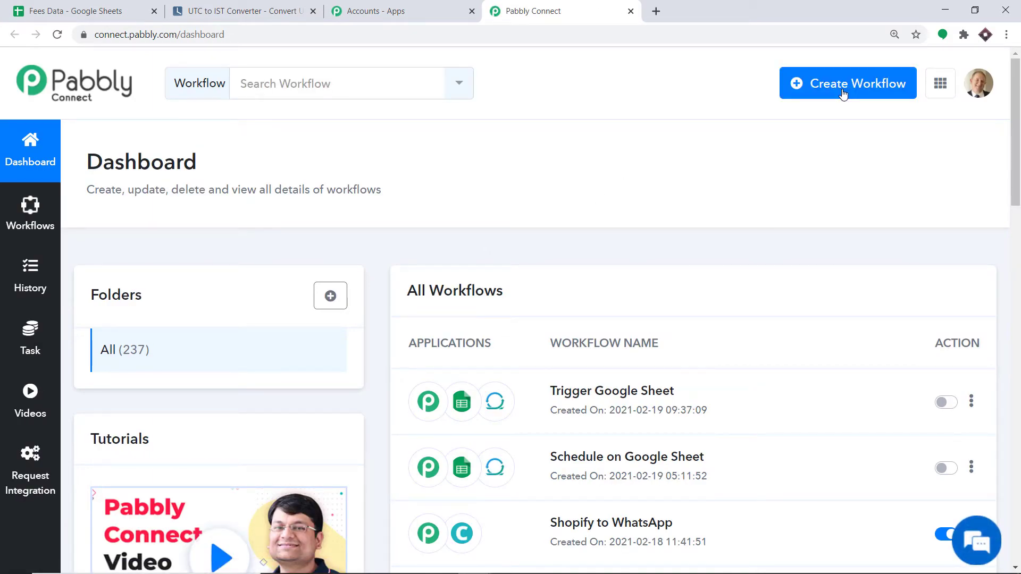
click(843, 93)
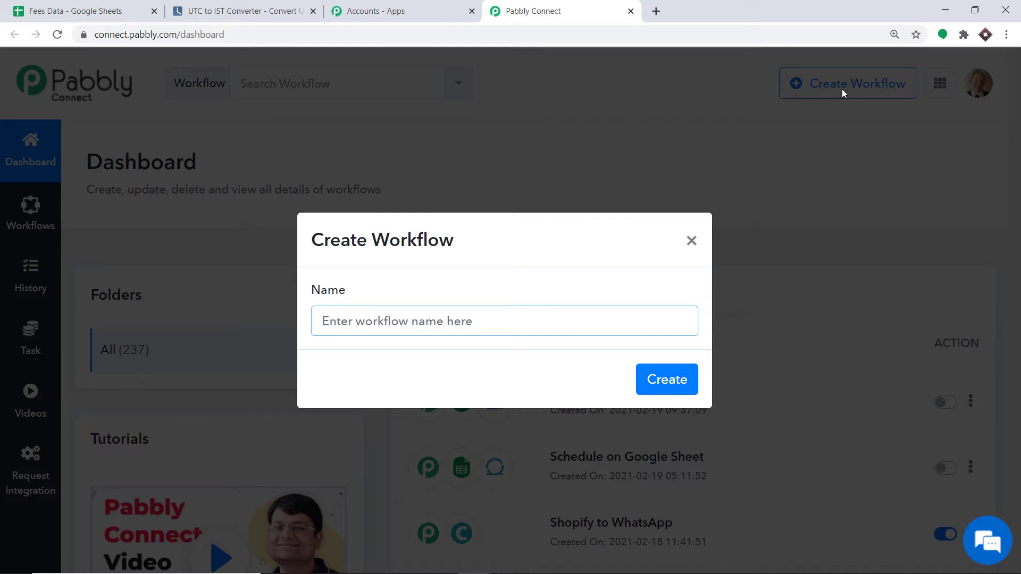
text(Paymen)
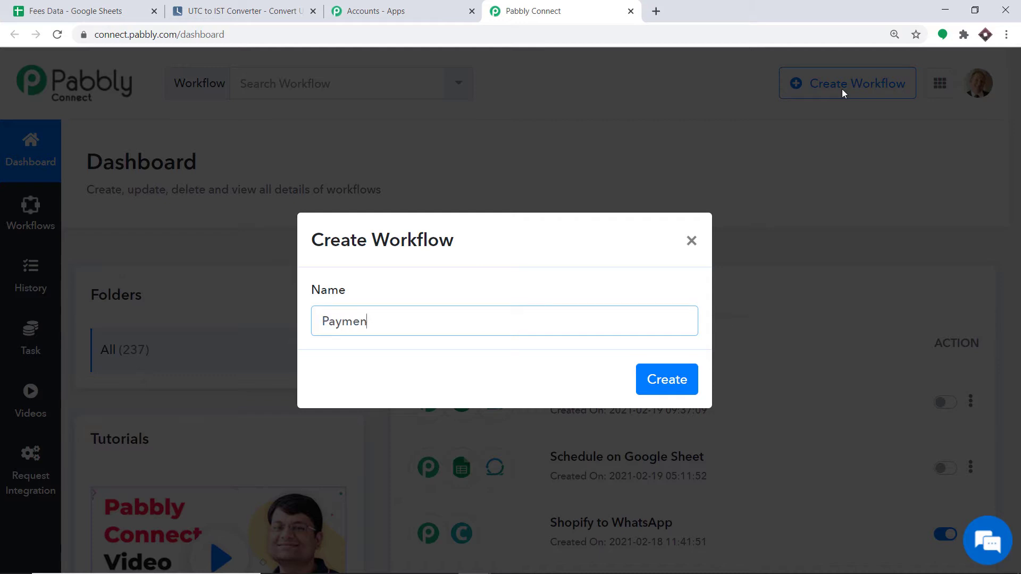
text(t Reminder from Google Sheet)
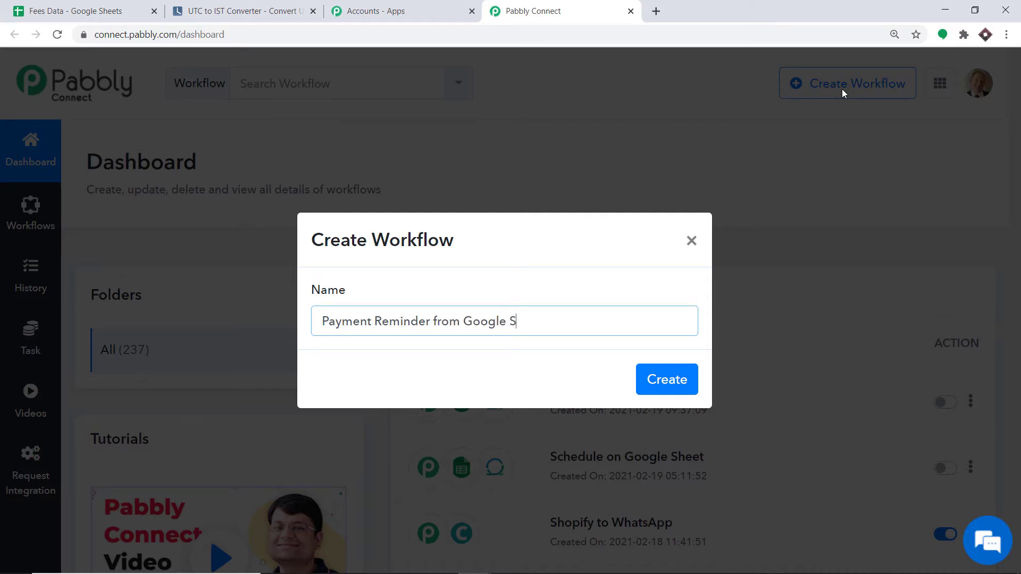
text(s)
Create the workflow and choose Schedule as its trigger app.
click(677, 381)
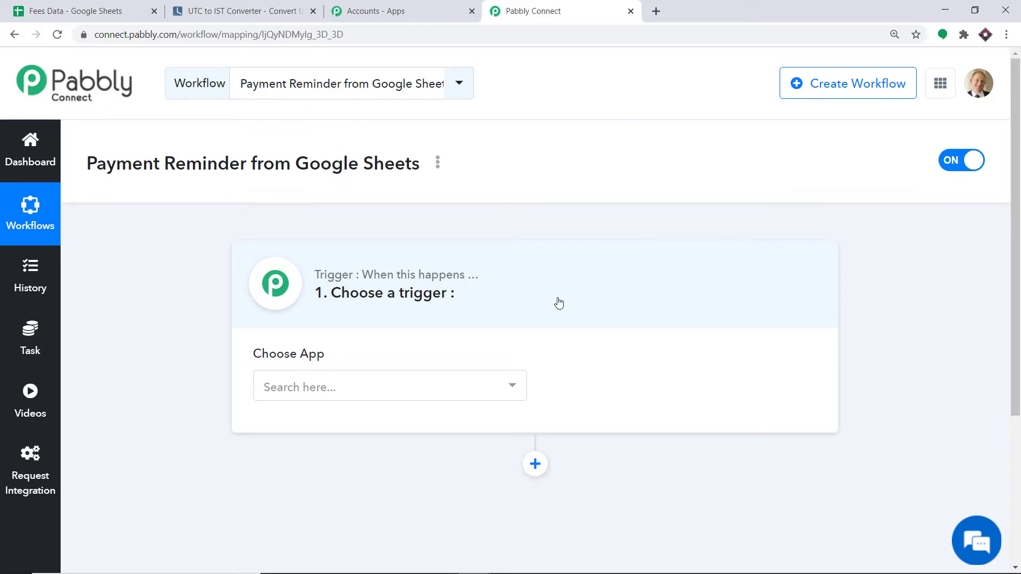
click(343, 397)
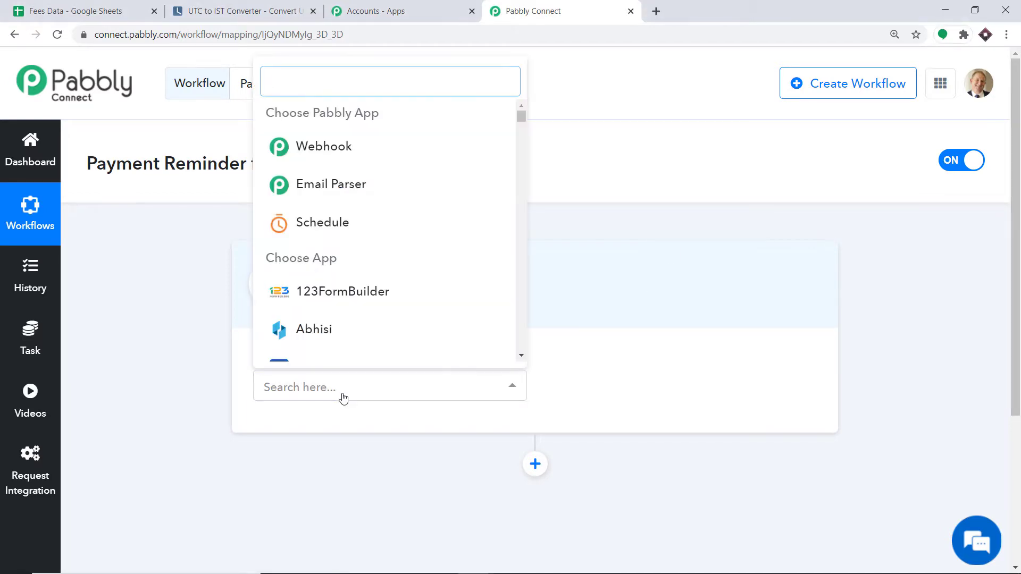
text(sche)
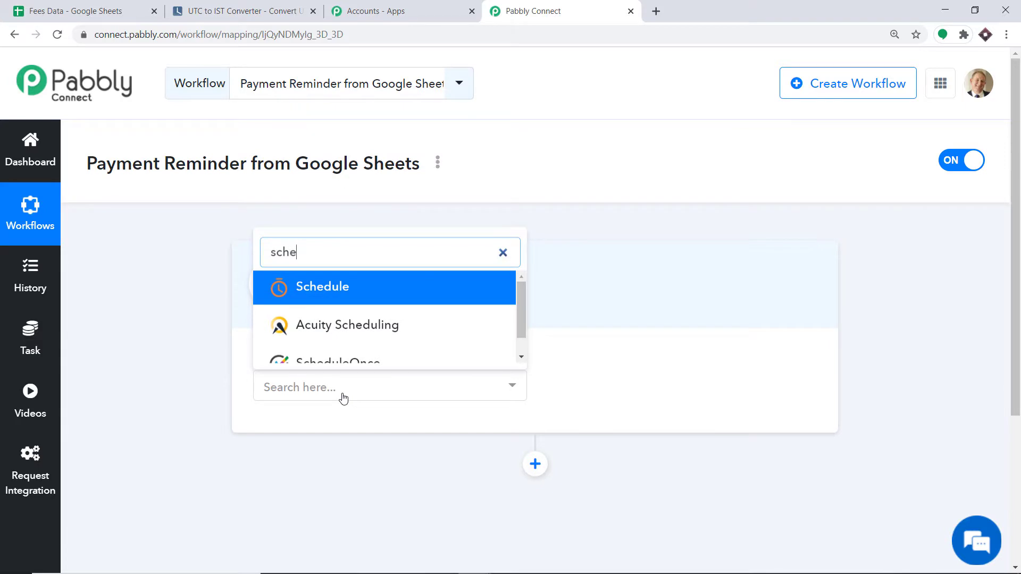
click(340, 299)
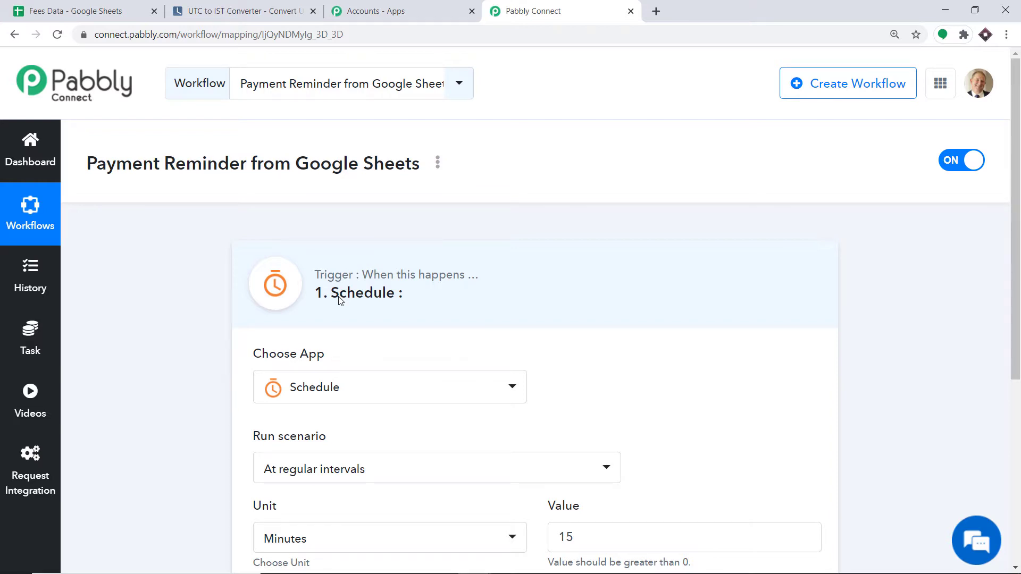
Set the Schedule trigger to run every day, then bring up the UTC to IST converter.
scroll(340, 301, down, 2)
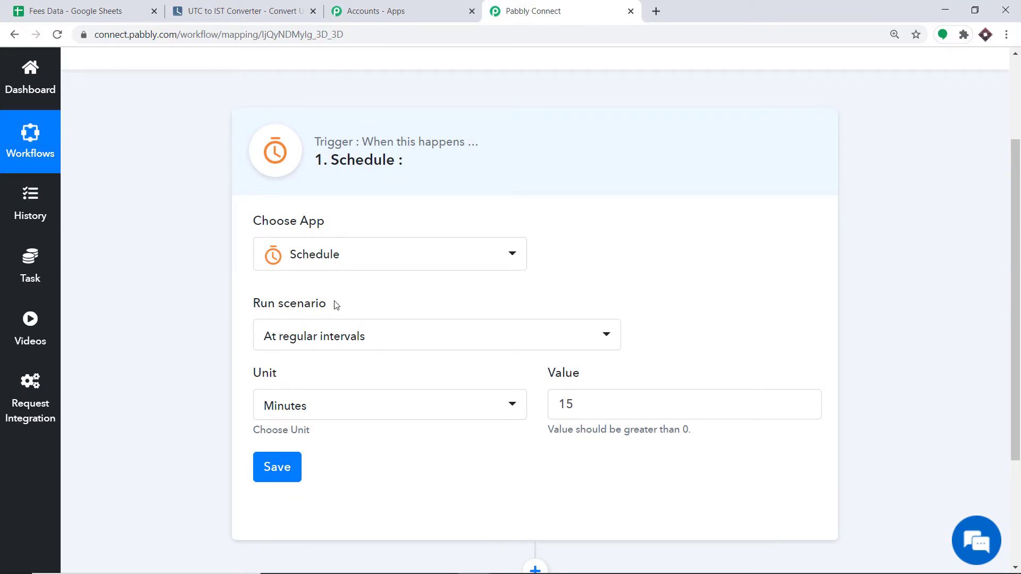
click(313, 337)
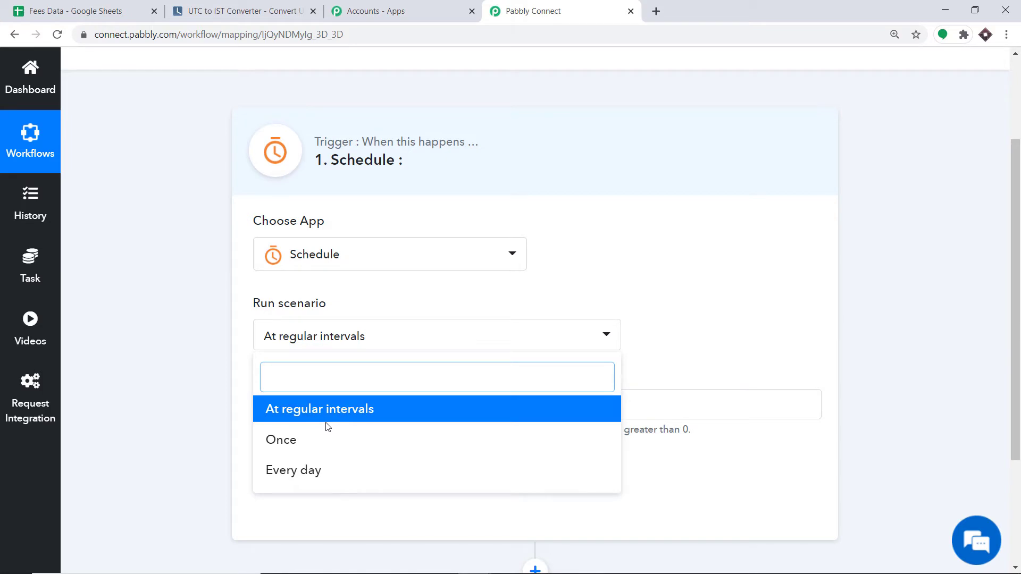
click(301, 471)
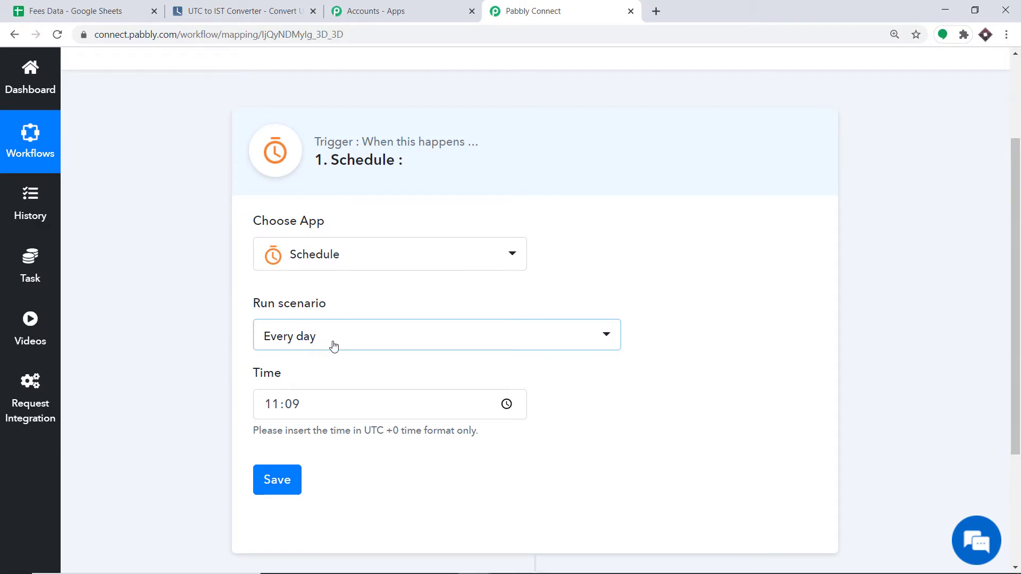
scroll(333, 346, down, 2)
scroll(333, 346, down, 2)
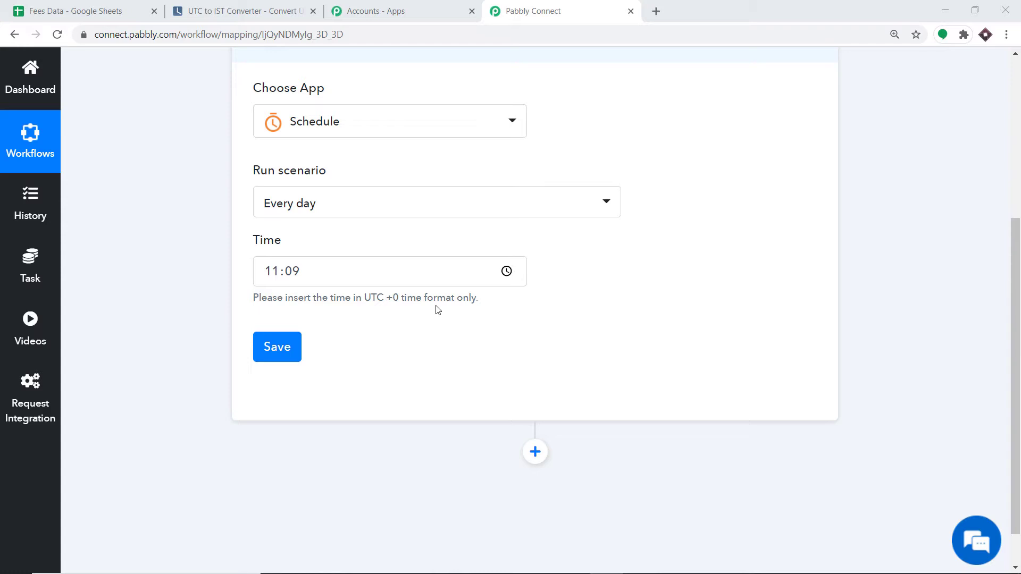
click(282, 11)
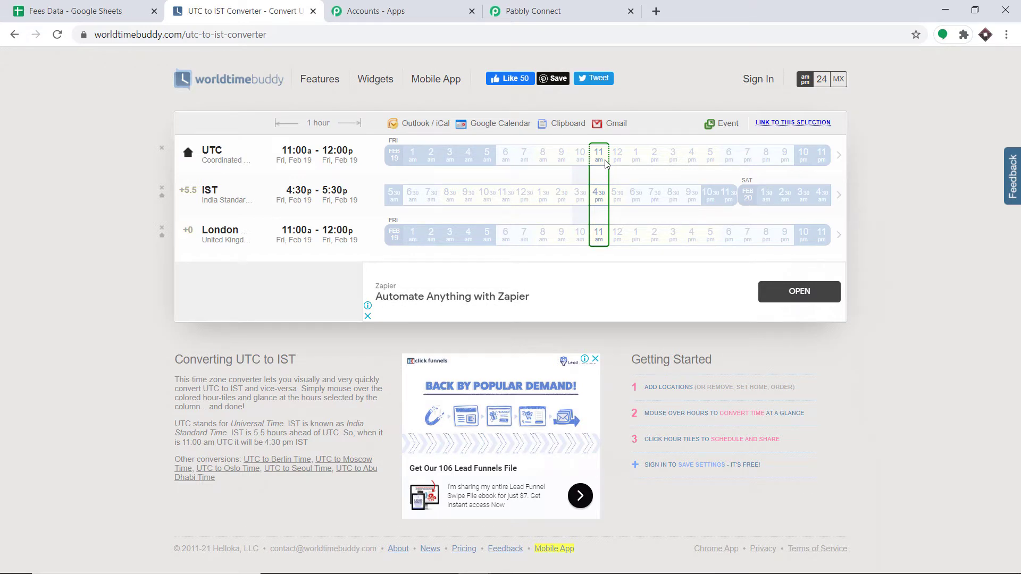
Having confirmed 11:00 am UTC equals 4:30 pm IST, return to the schedule settings.
click(574, 8)
Schedule the daily run at 07:00 UTC, save it, and add an action step after the trigger.
click(325, 271)
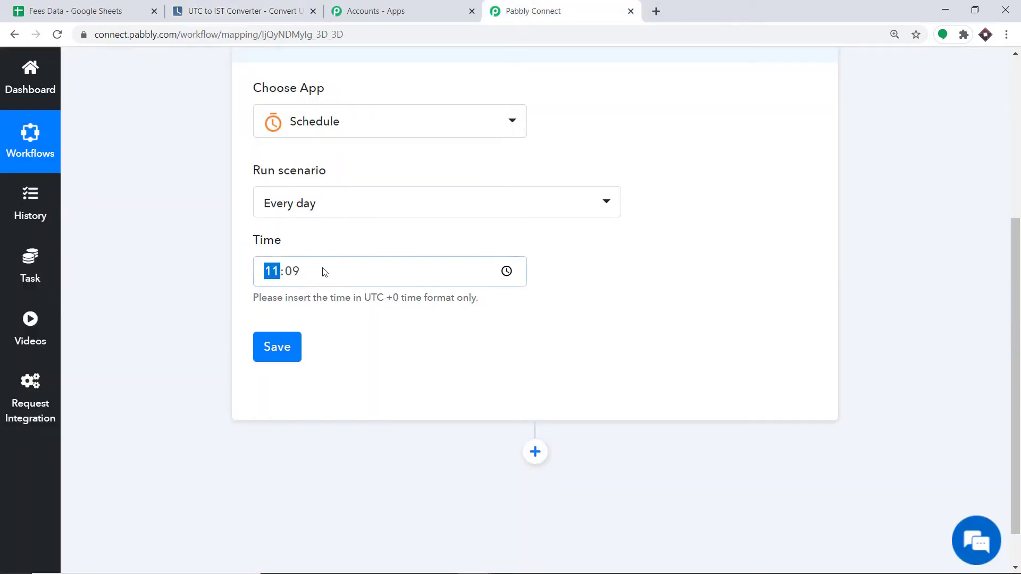
text(07:00)
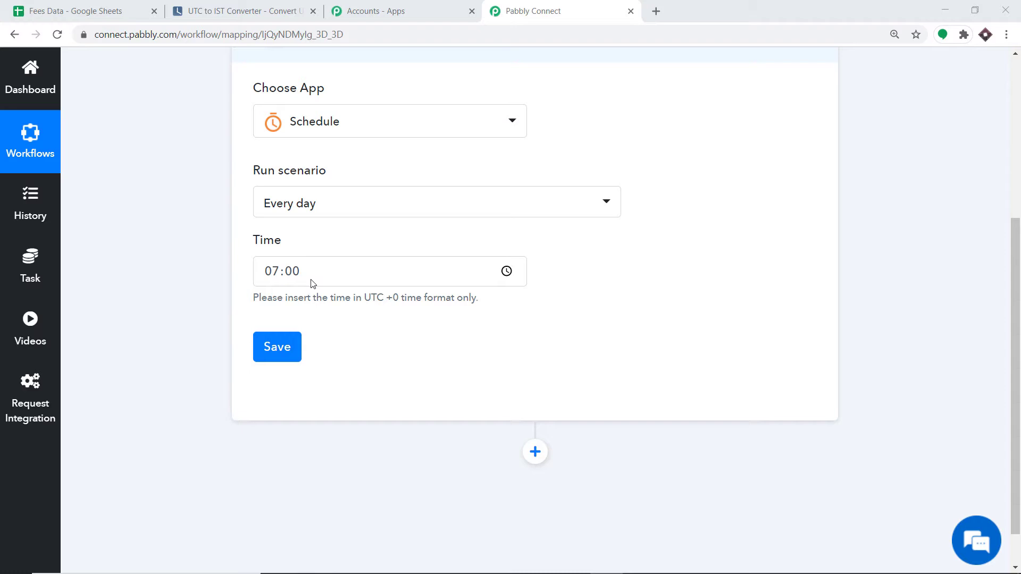
click(282, 353)
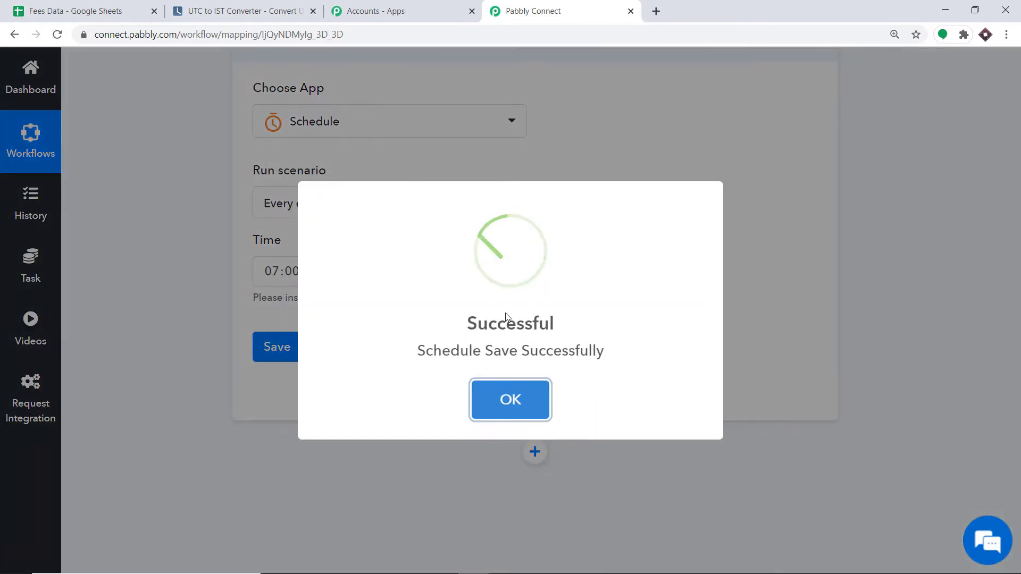
click(510, 403)
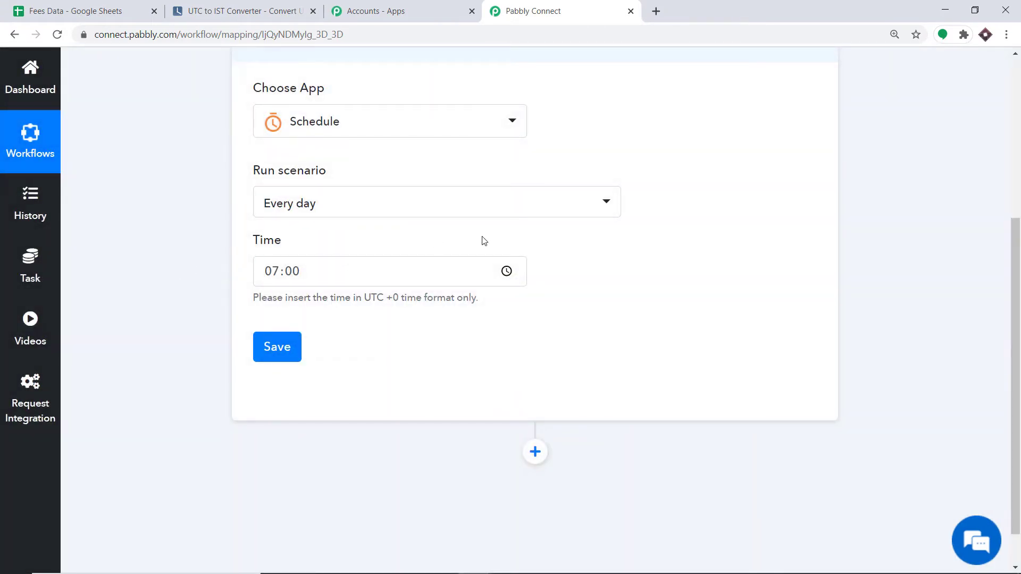
scroll(485, 244, down, 1)
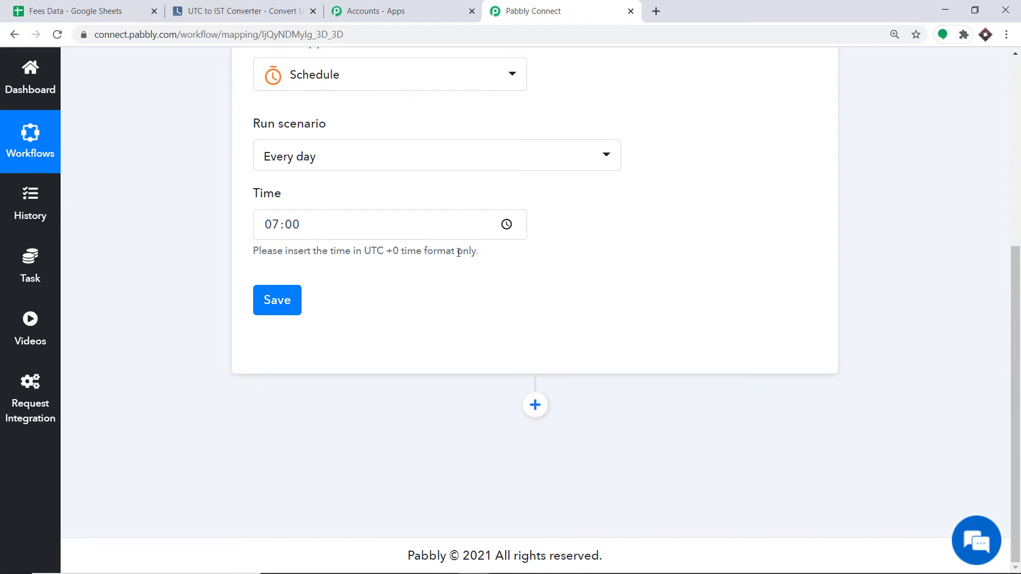
click(535, 407)
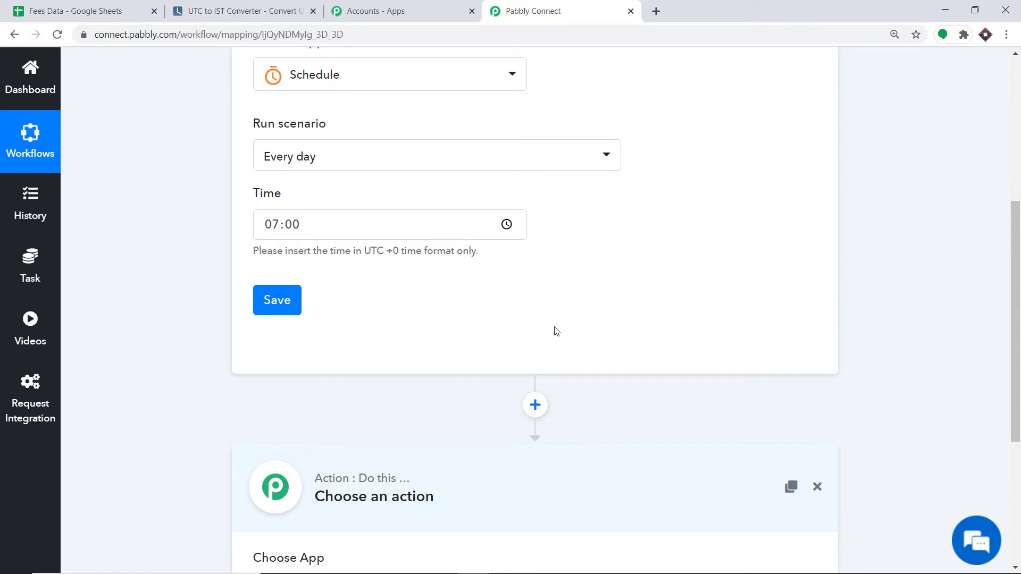
Review the Fees Data headers: Name, Phone, Fee Status, Fee Paid, Remaining Fee, Due Date.
click(115, 8)
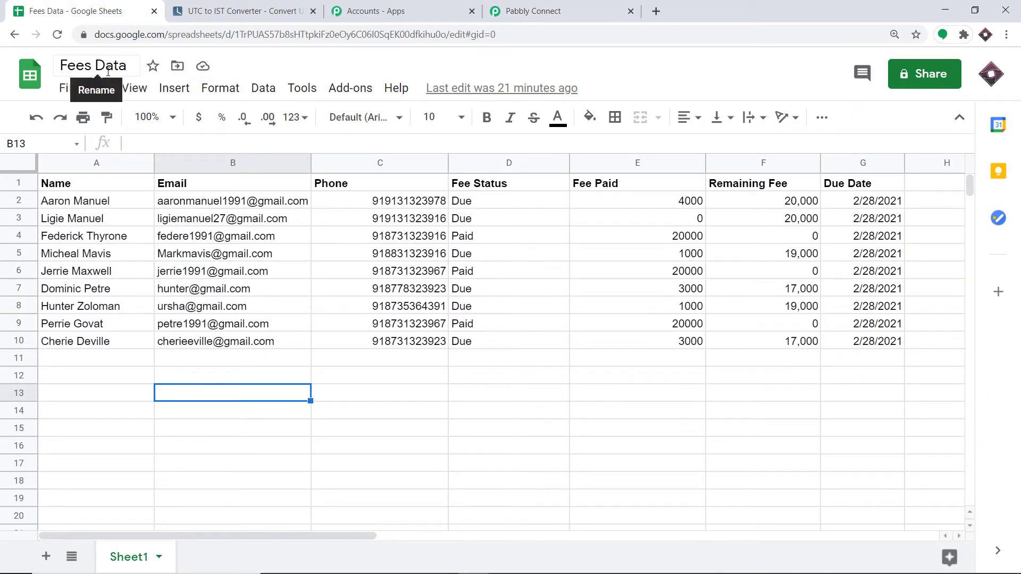
click(101, 238)
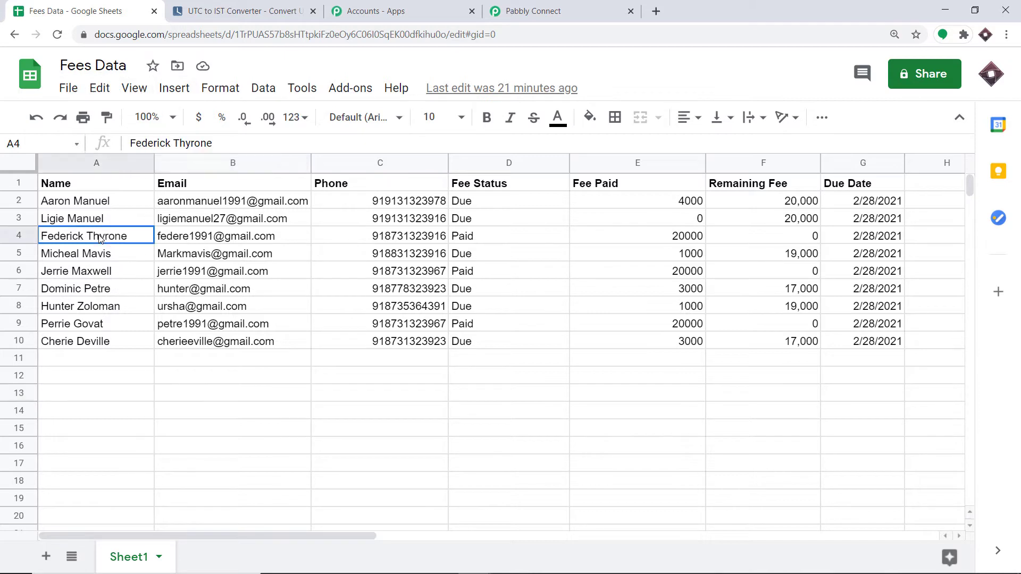
click(433, 183)
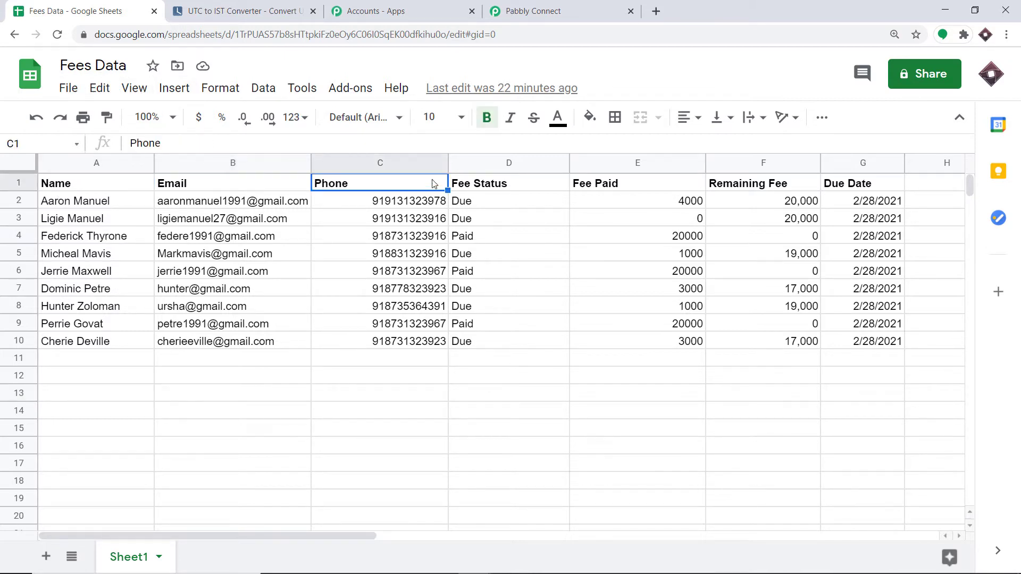
click(494, 185)
click(604, 193)
click(753, 186)
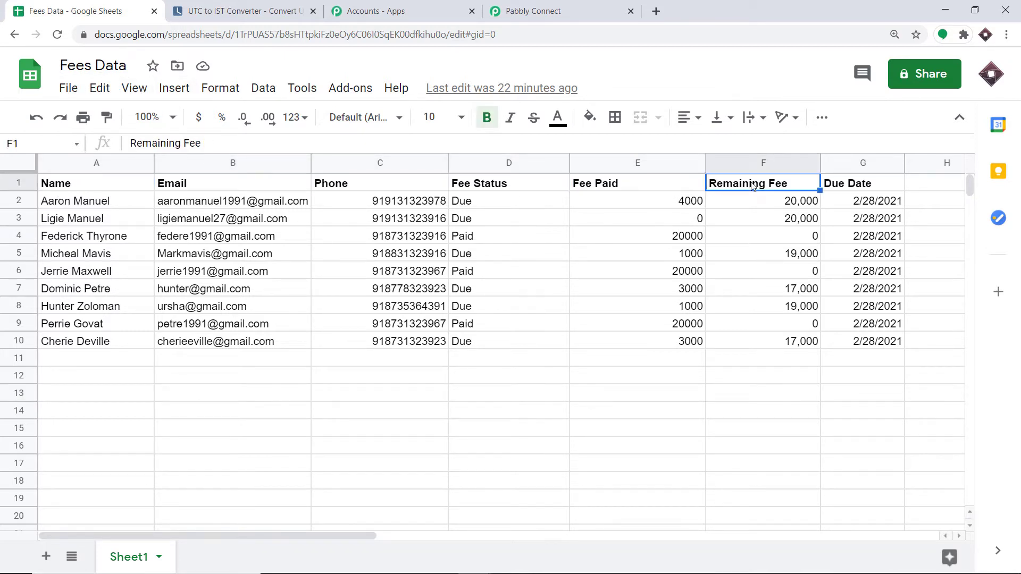
click(857, 187)
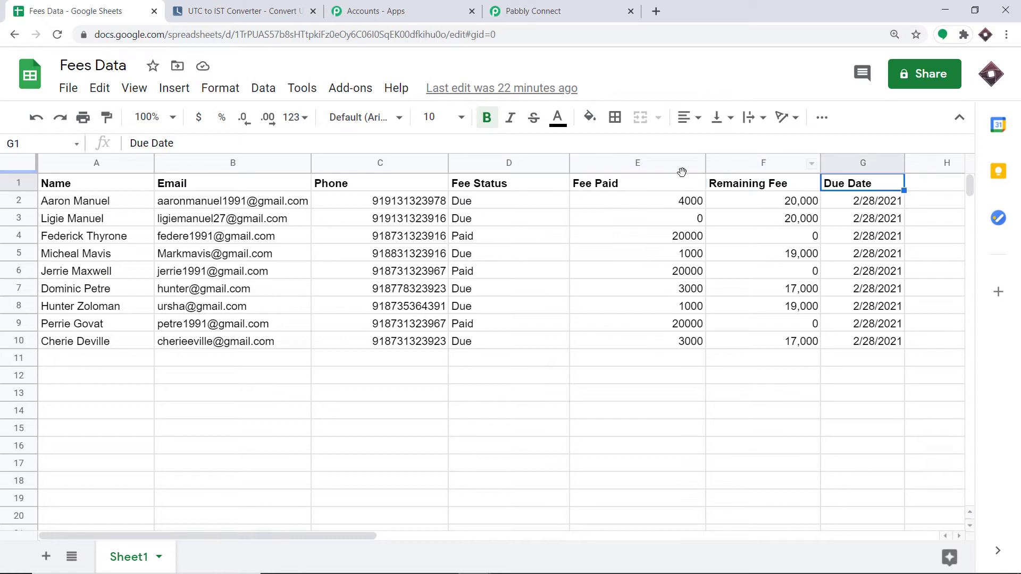
Inspect sample values (Due/Paid statuses, fee paid in E2, due date in G2), then return to the workflow.
click(86, 206)
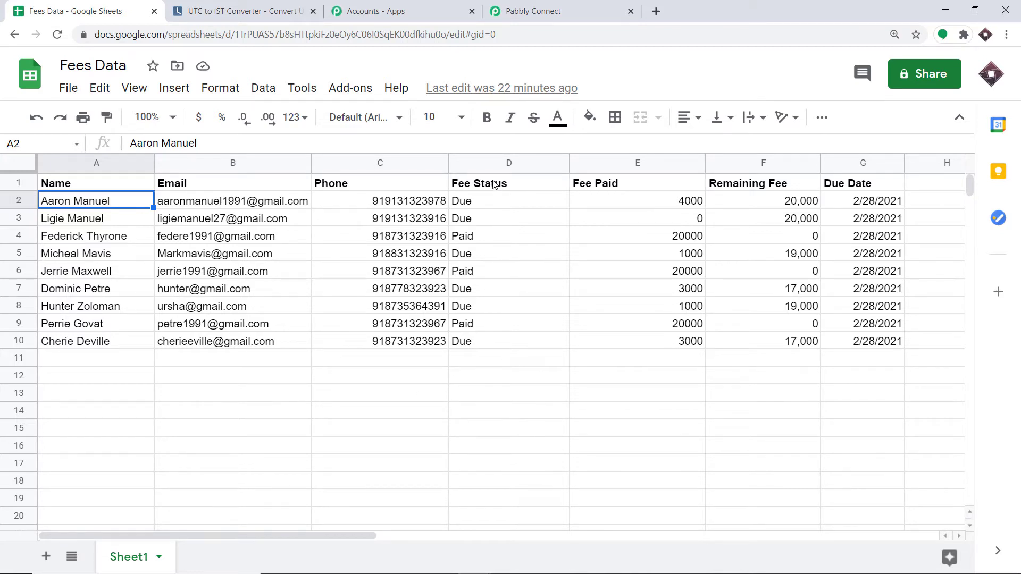
click(483, 205)
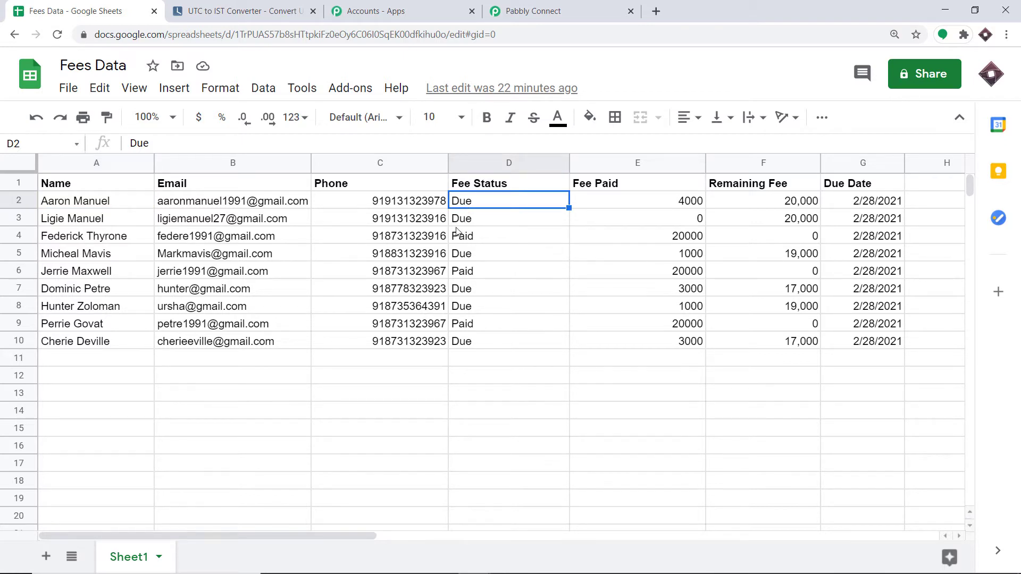
click(467, 222)
click(470, 239)
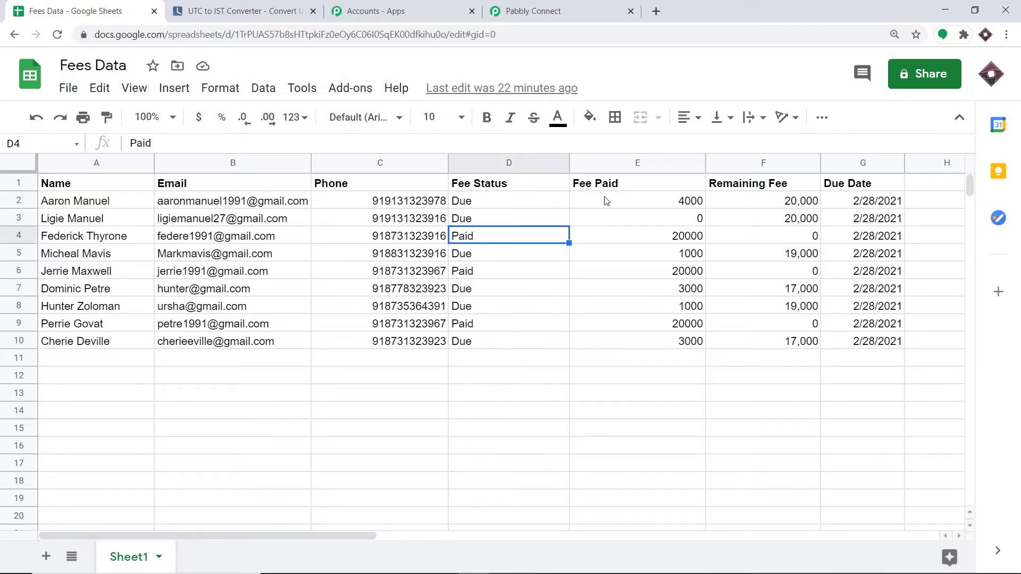
click(618, 200)
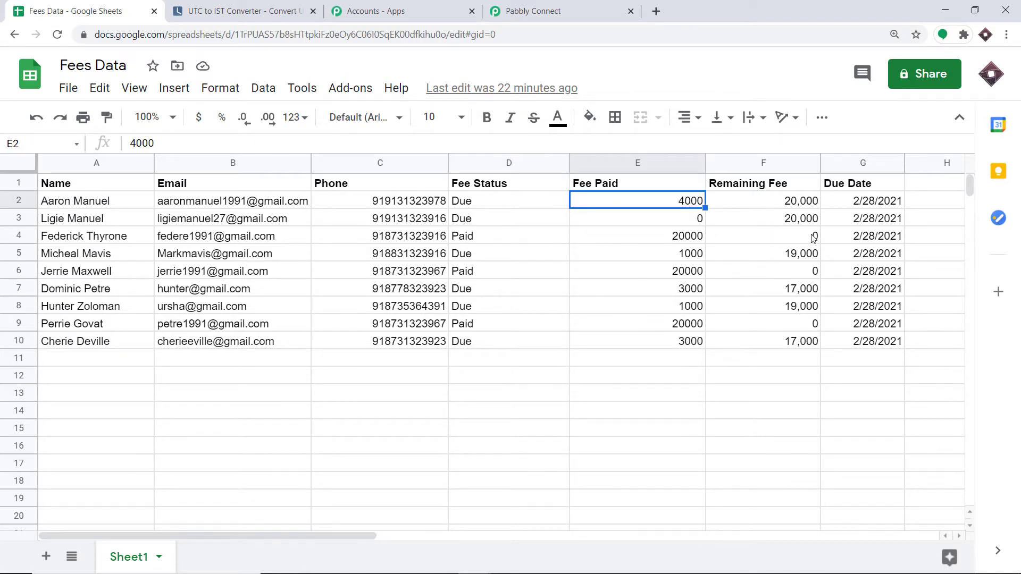
click(852, 187)
click(862, 202)
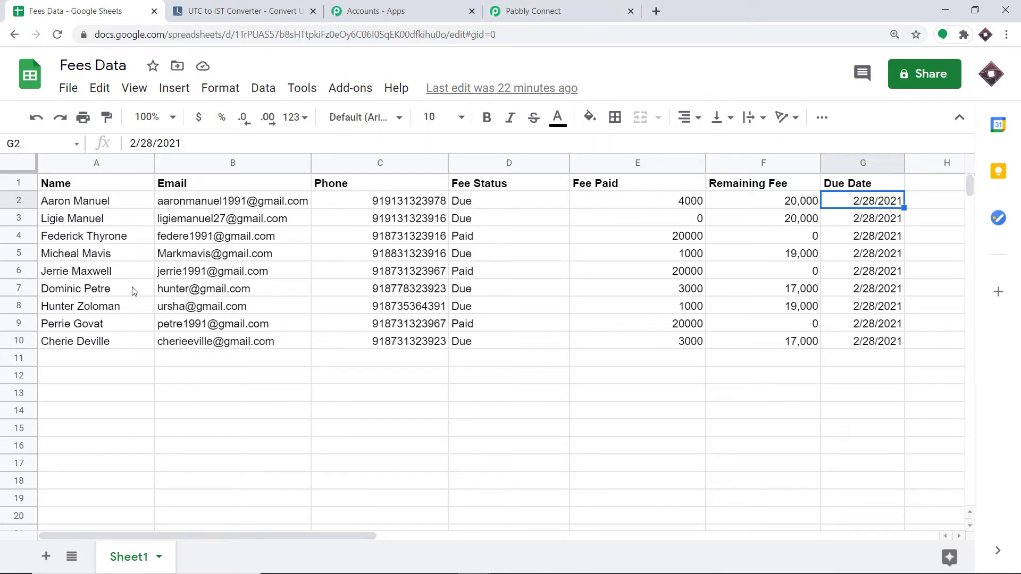
click(513, 5)
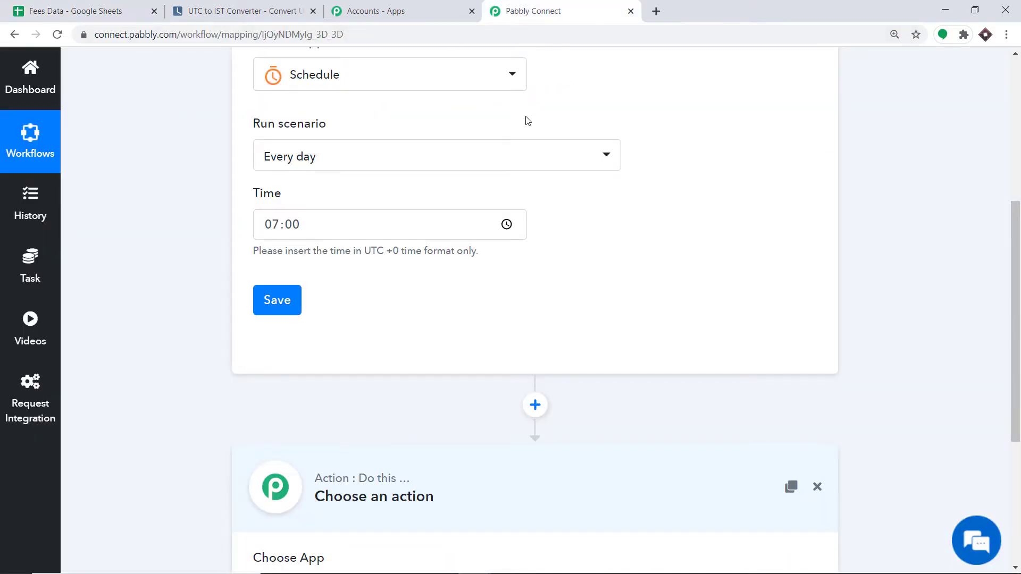
Choose Google Sheets as the action step's app.
scroll(524, 119, down, 5)
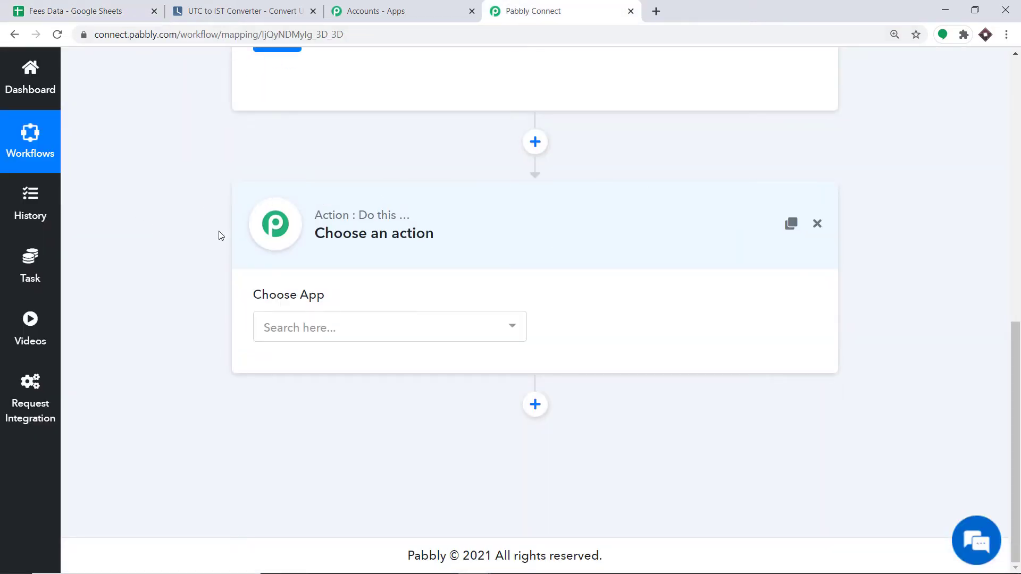
click(304, 333)
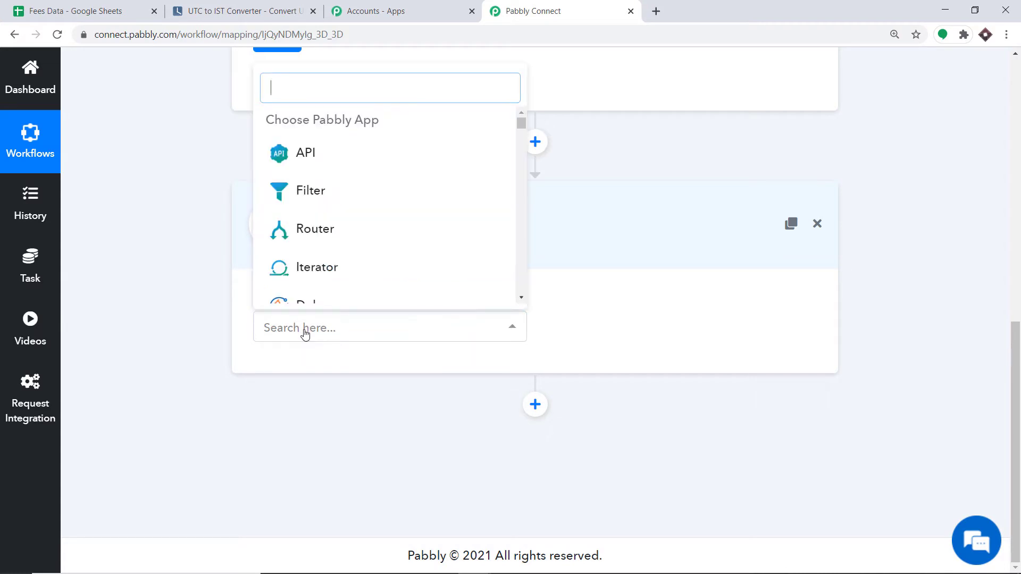
text(goog)
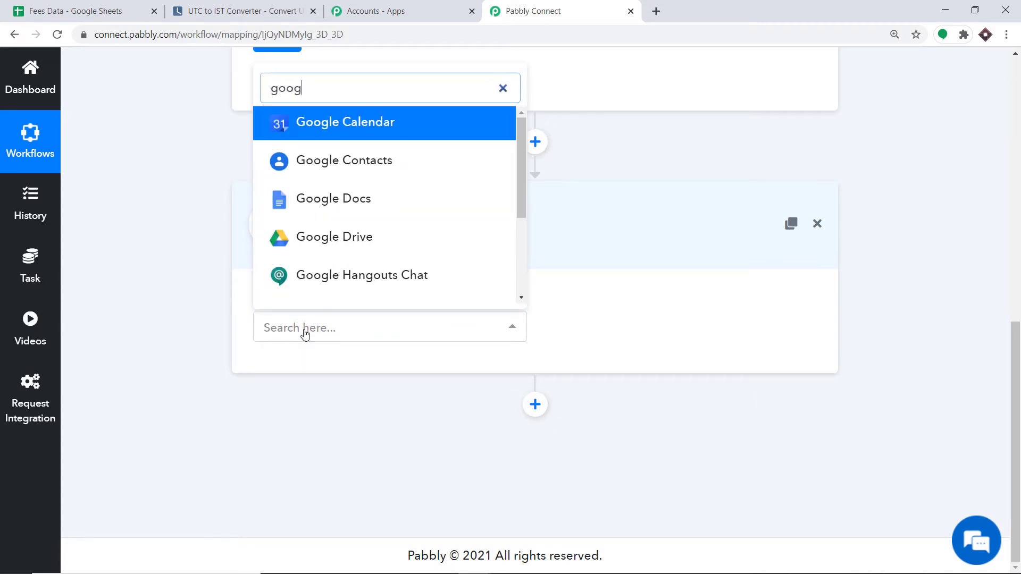
text(le sheet)
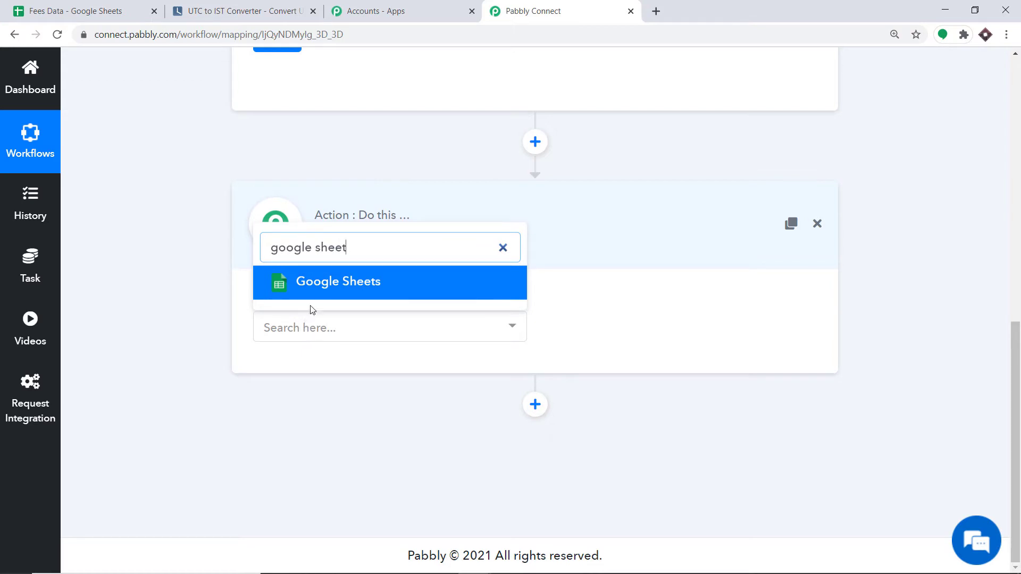
click(315, 294)
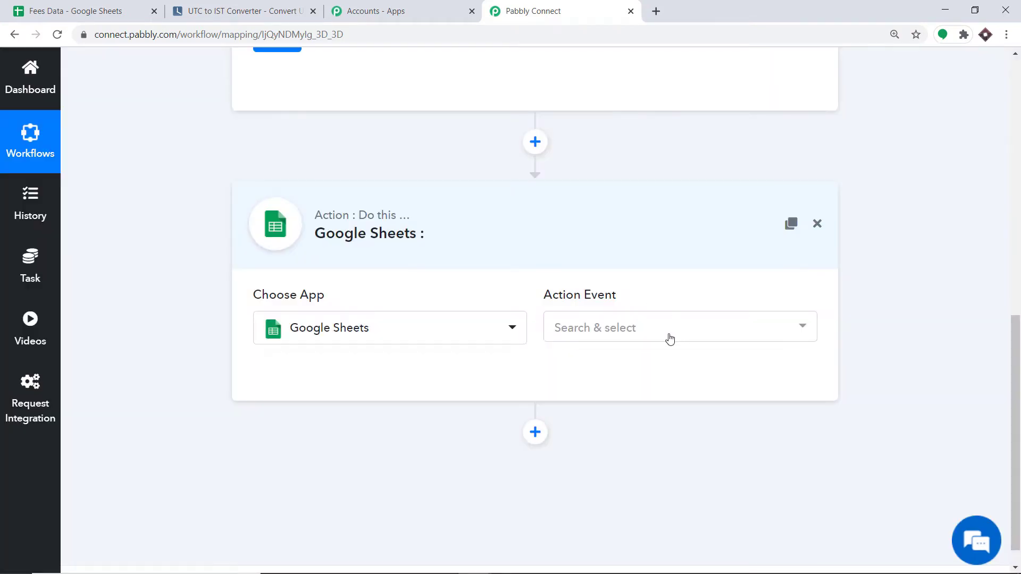
Set the action event to Get Row(s) and start connecting the Google Sheets account.
click(647, 334)
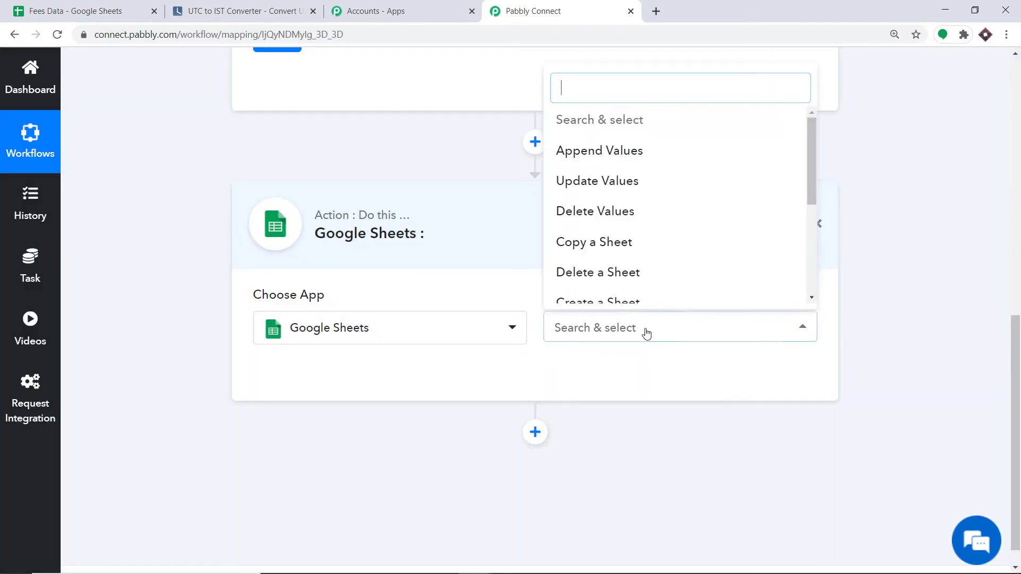
scroll(672, 218, down, 3)
scroll(673, 220, down, 4)
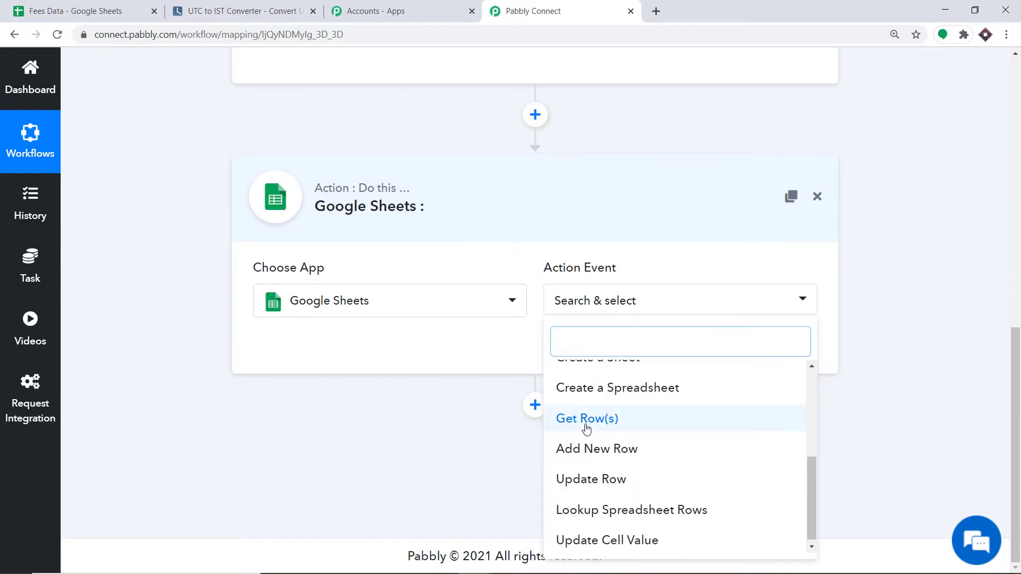
click(585, 426)
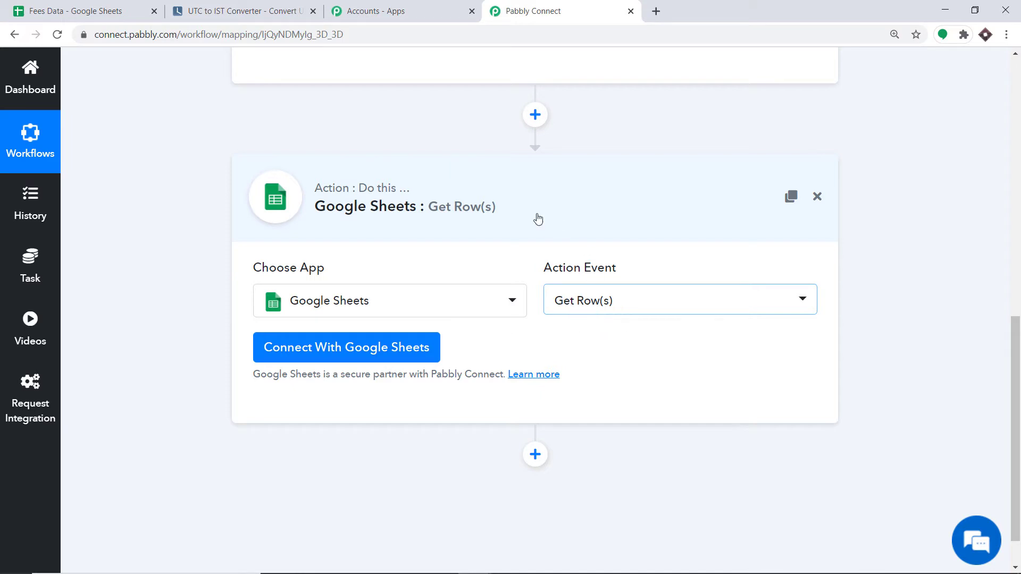
click(107, 4)
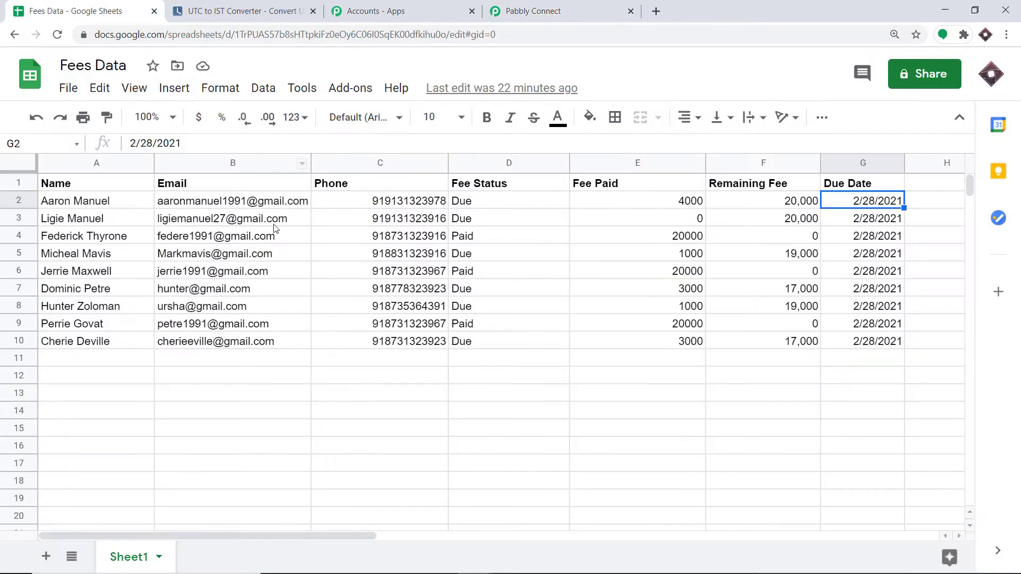
click(532, 11)
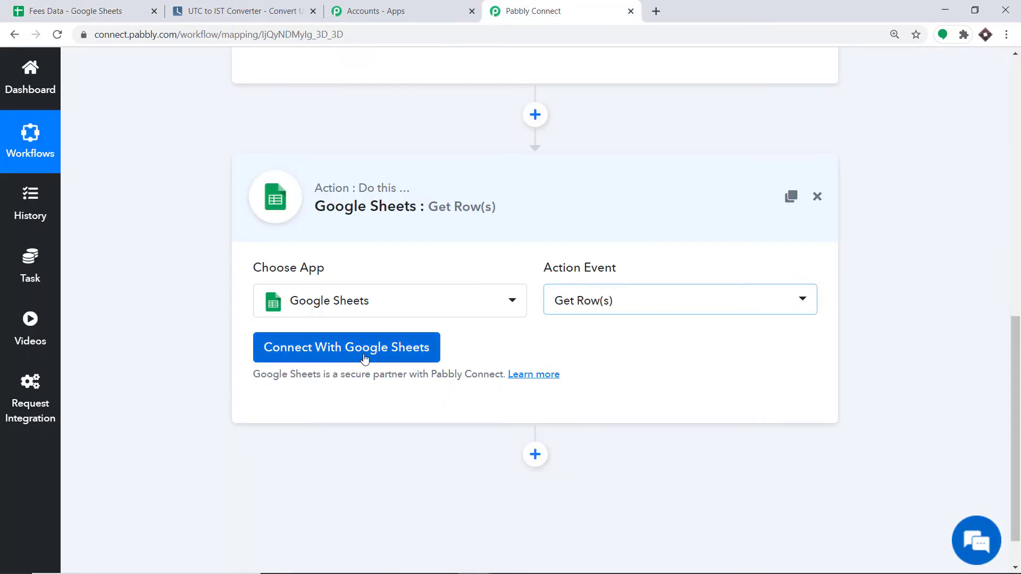
click(392, 349)
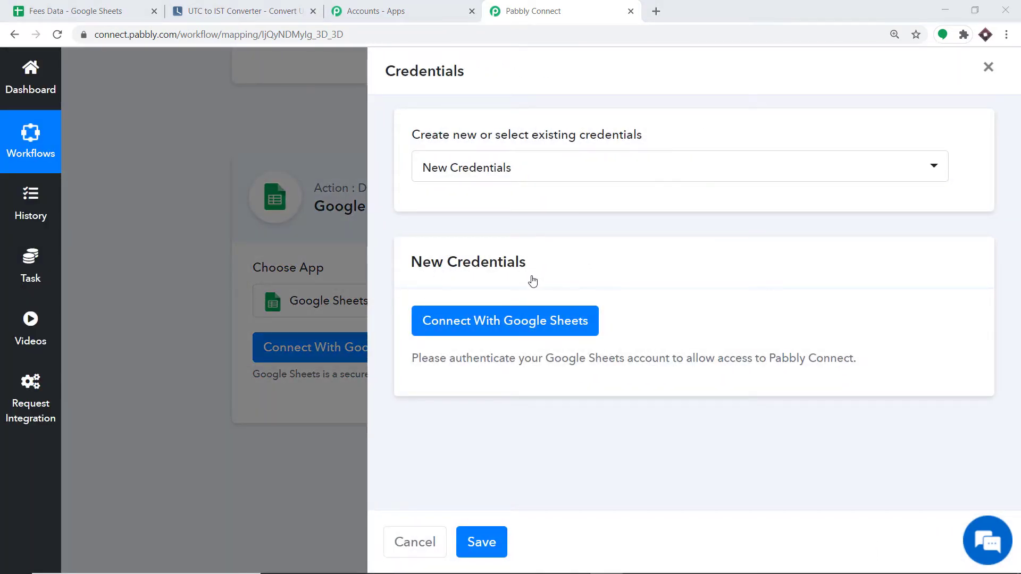
Sign in with the Google account and allow Pabbly Connect Sheets access to Drive and spreadsheets.
click(492, 334)
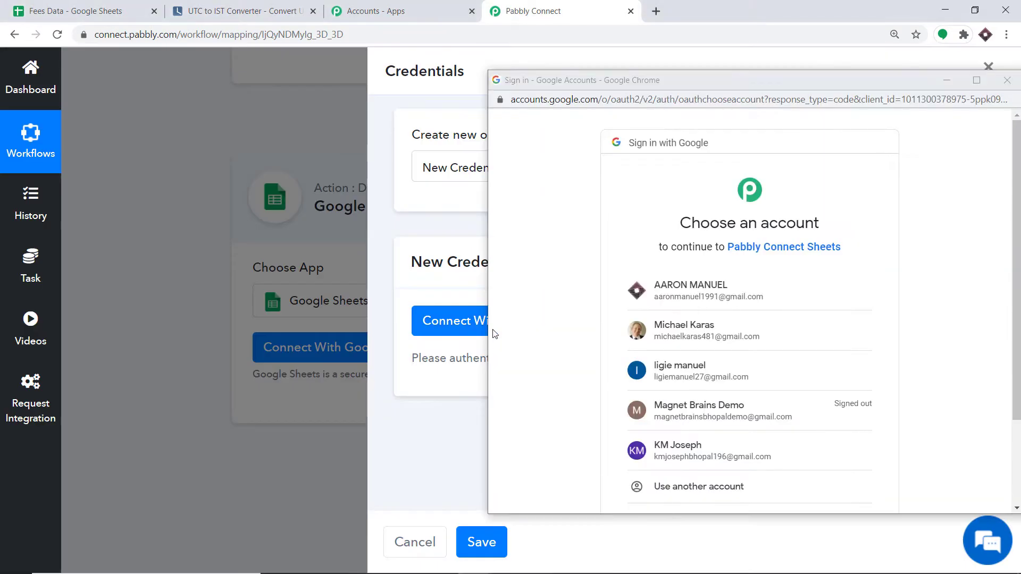
scroll(792, 271, down, 1)
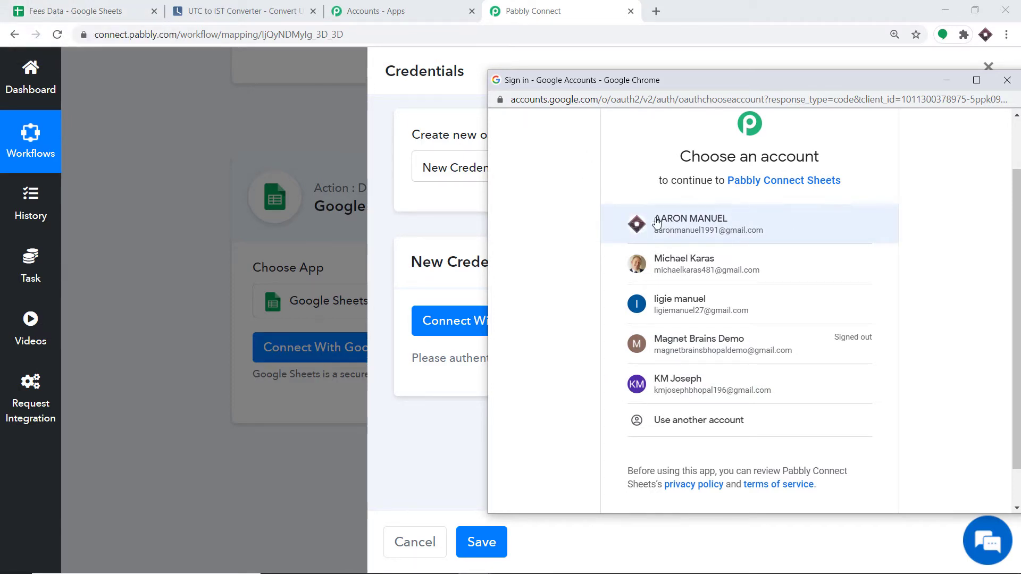
click(691, 226)
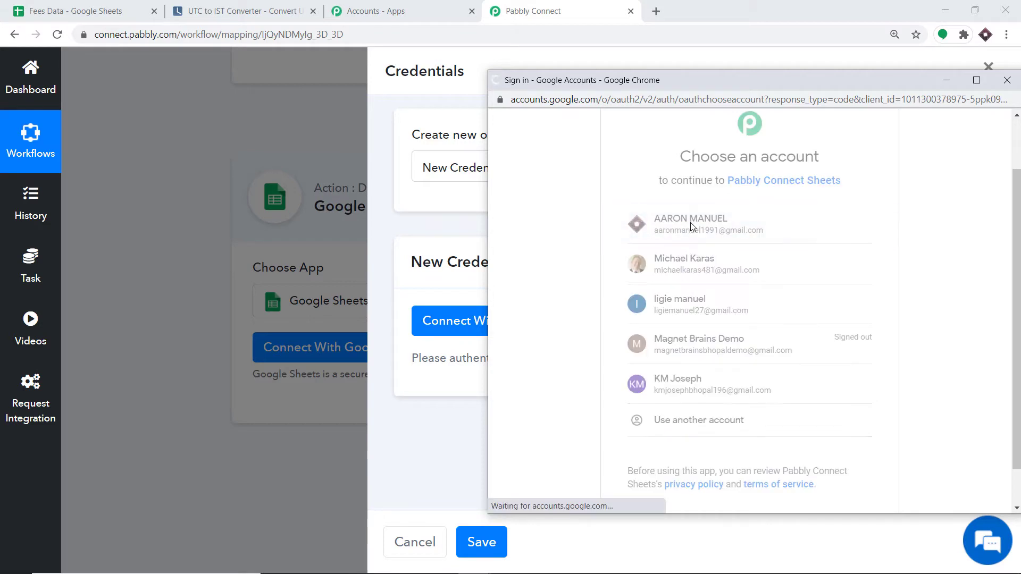
scroll(736, 223, down, 1)
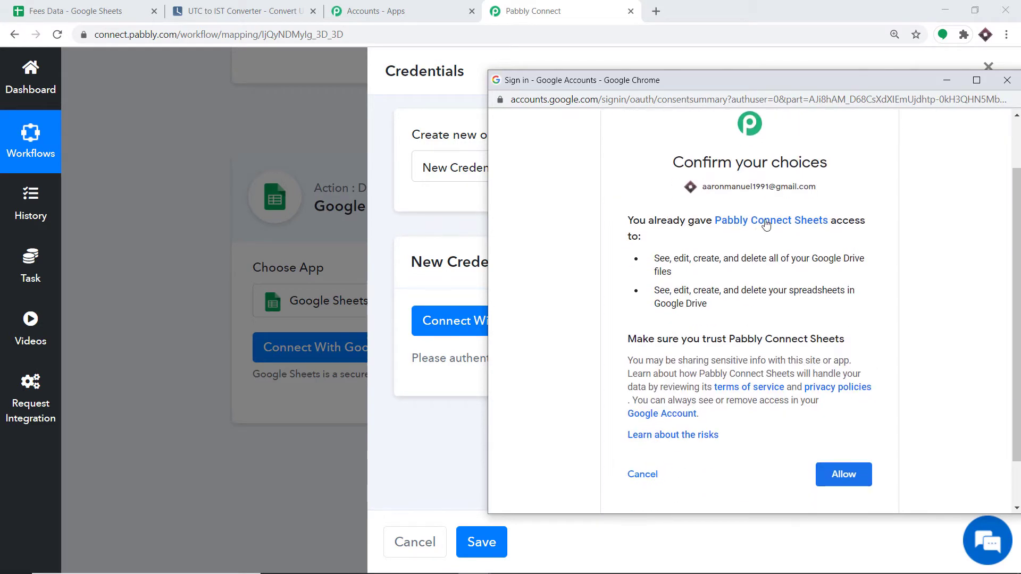
scroll(798, 278, down, 1)
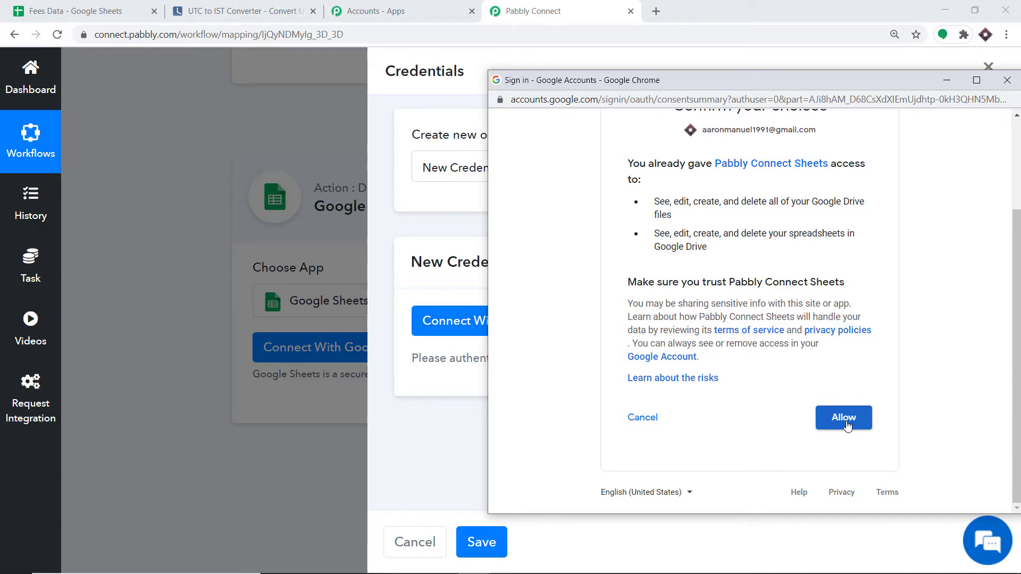
click(846, 418)
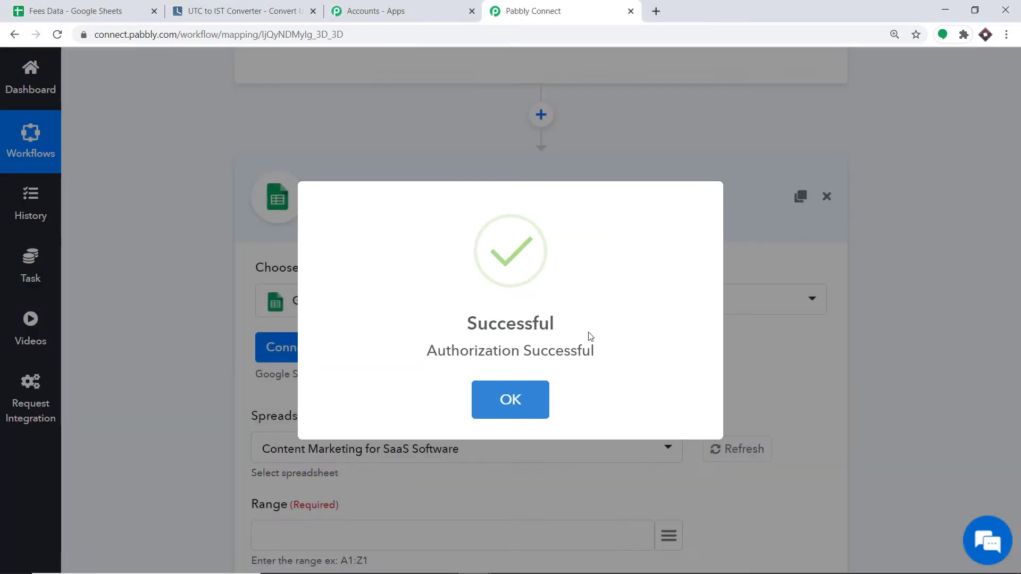
Dismiss the success message and select Fees Data as the Get Row(s) spreadsheet.
click(509, 399)
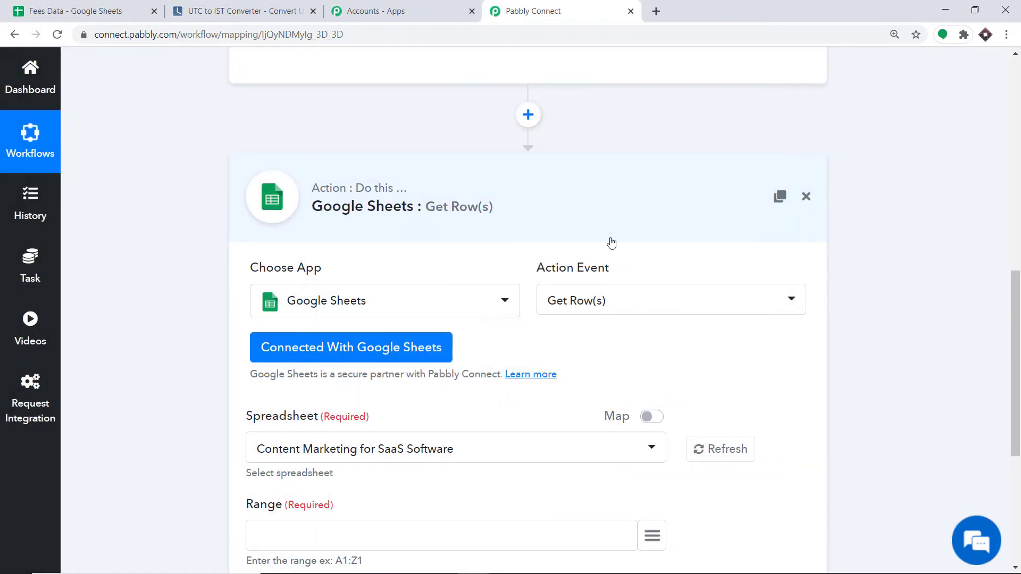
scroll(610, 242, down, 4)
scroll(600, 239, up, 1)
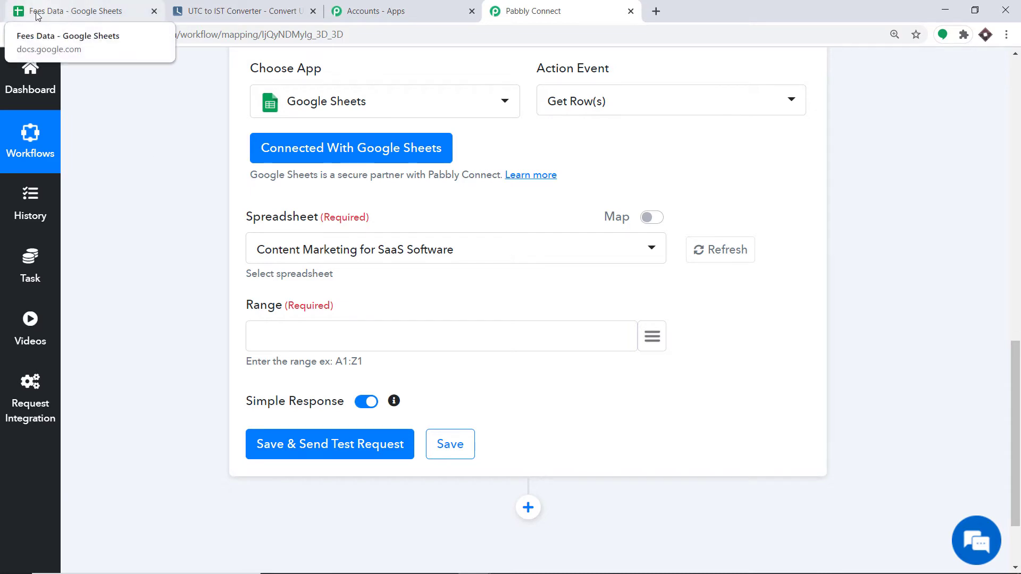
click(325, 251)
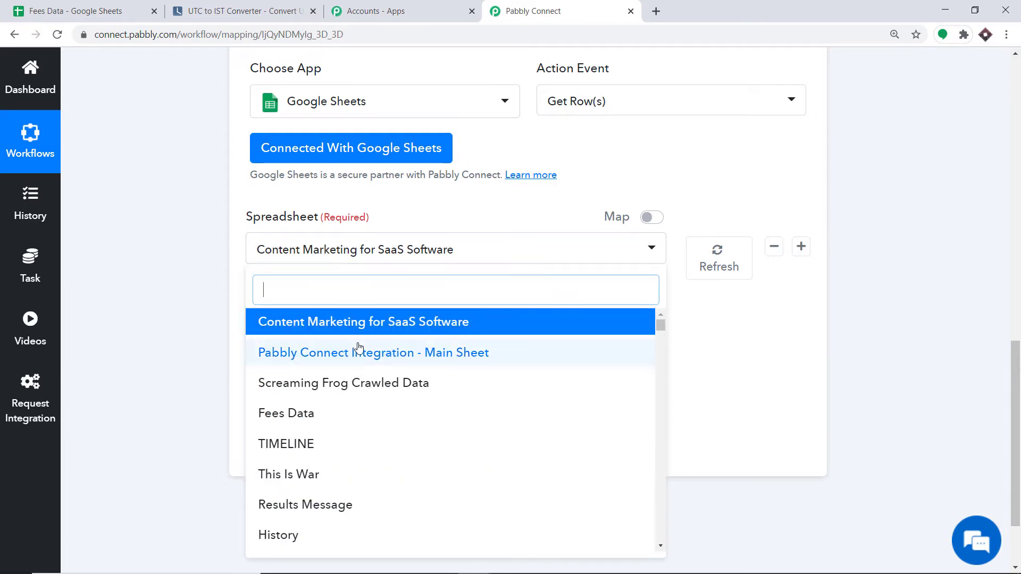
scroll(359, 349, down, 15)
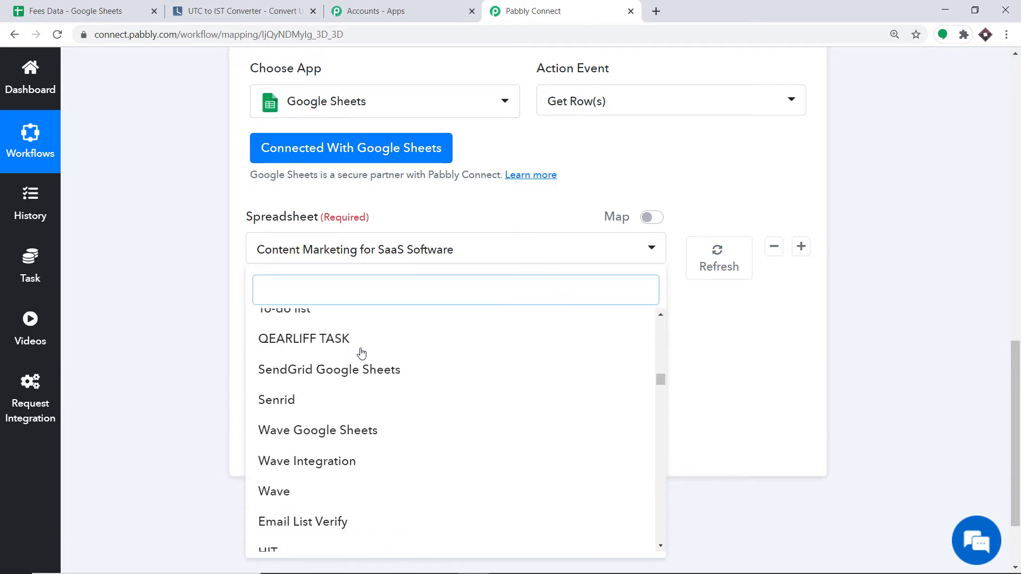
scroll(361, 353, down, 15)
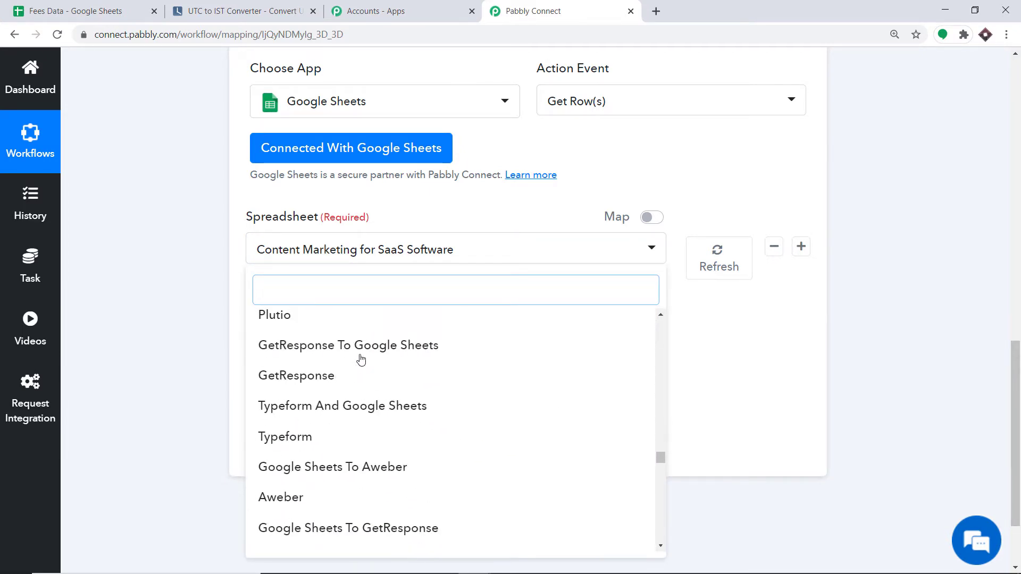
scroll(359, 359, down, 12)
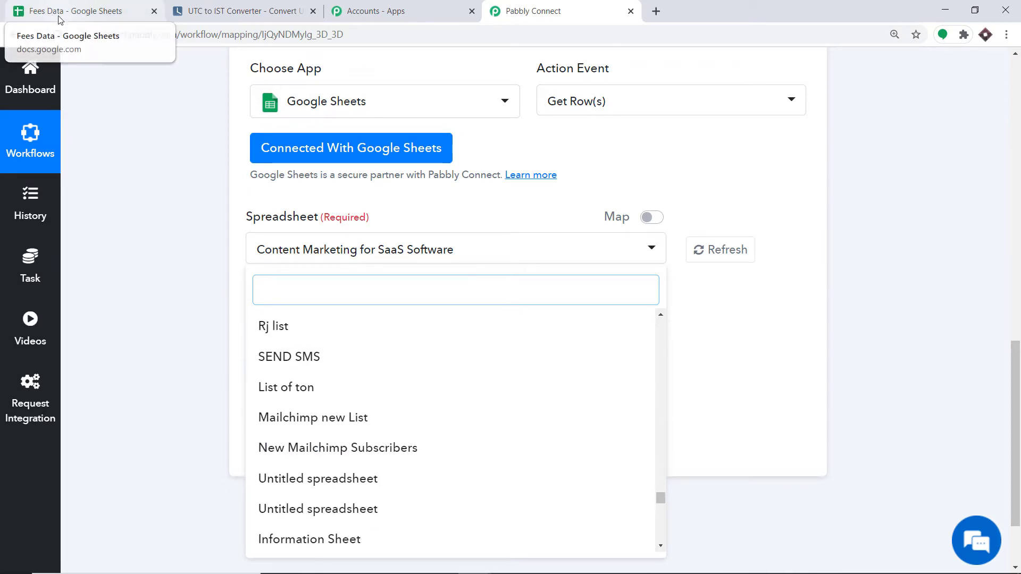
text(Fees)
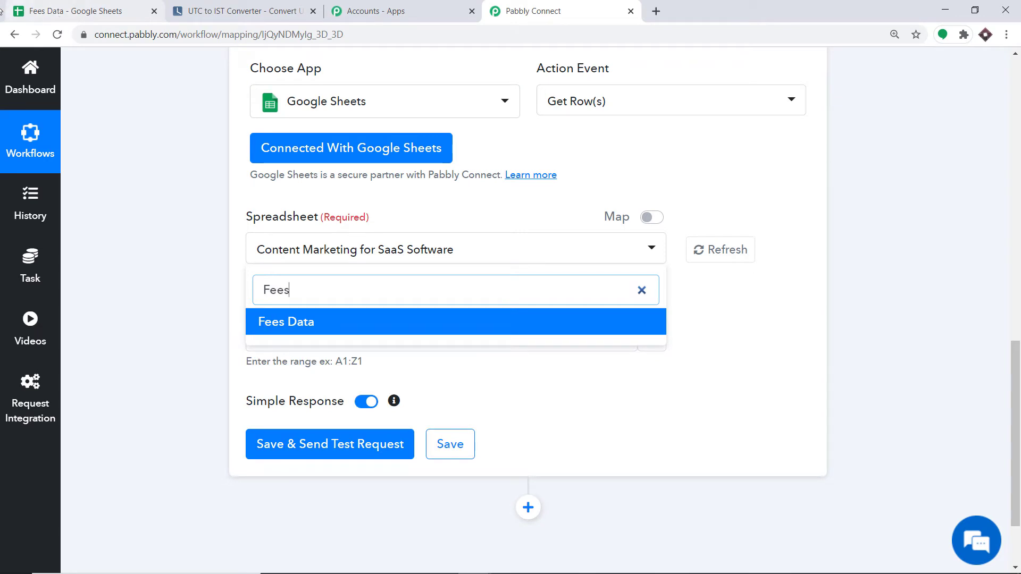
click(311, 323)
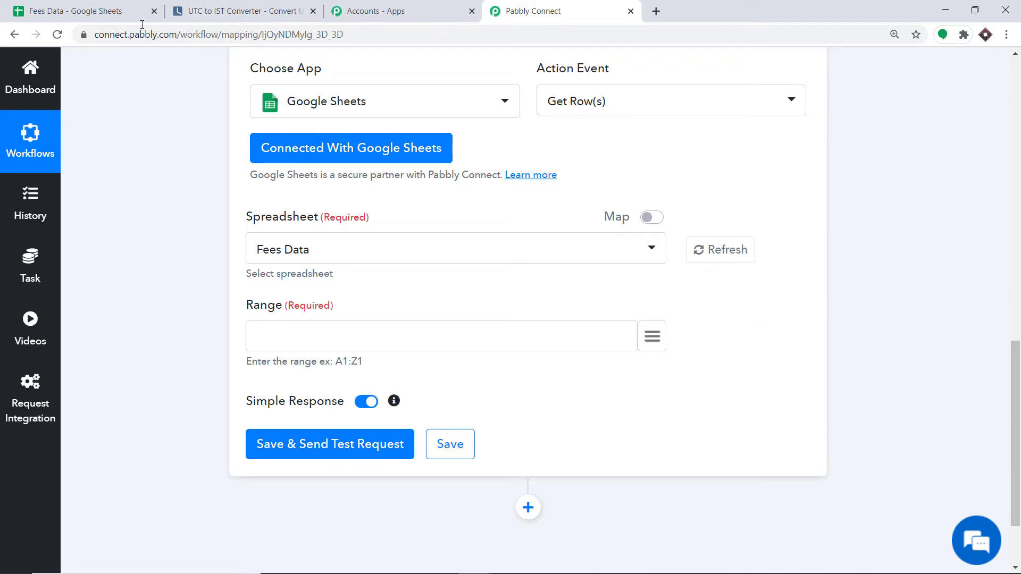
Verify the Fees Data rows span A2 to G10 and enter that range in the Range field.
click(79, 6)
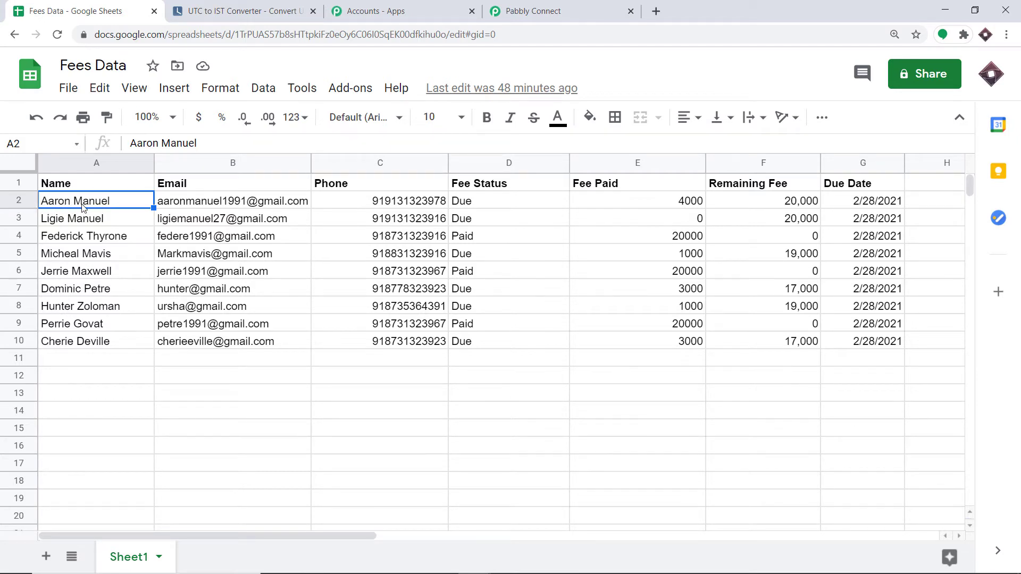
click(895, 345)
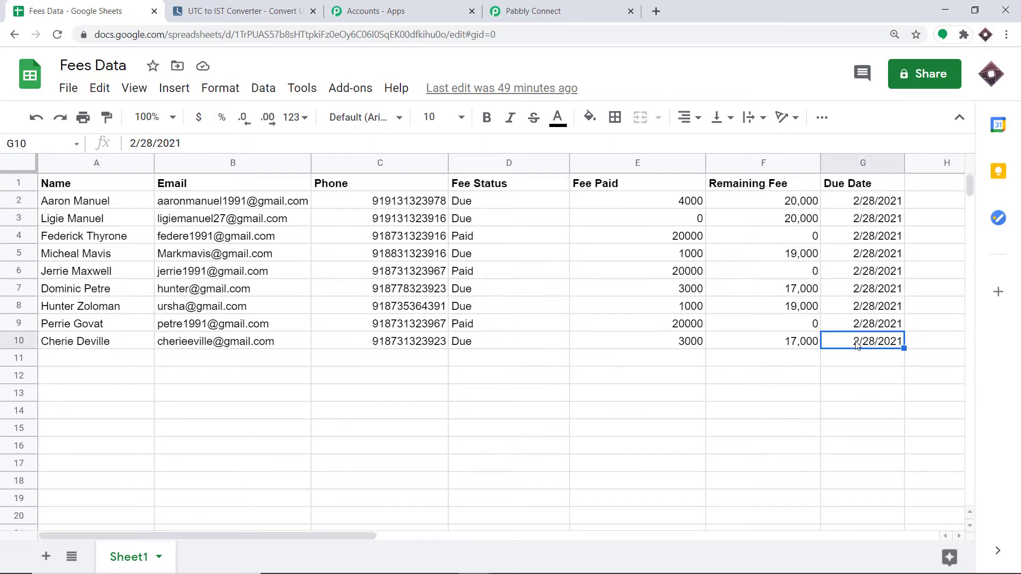
click(61, 204)
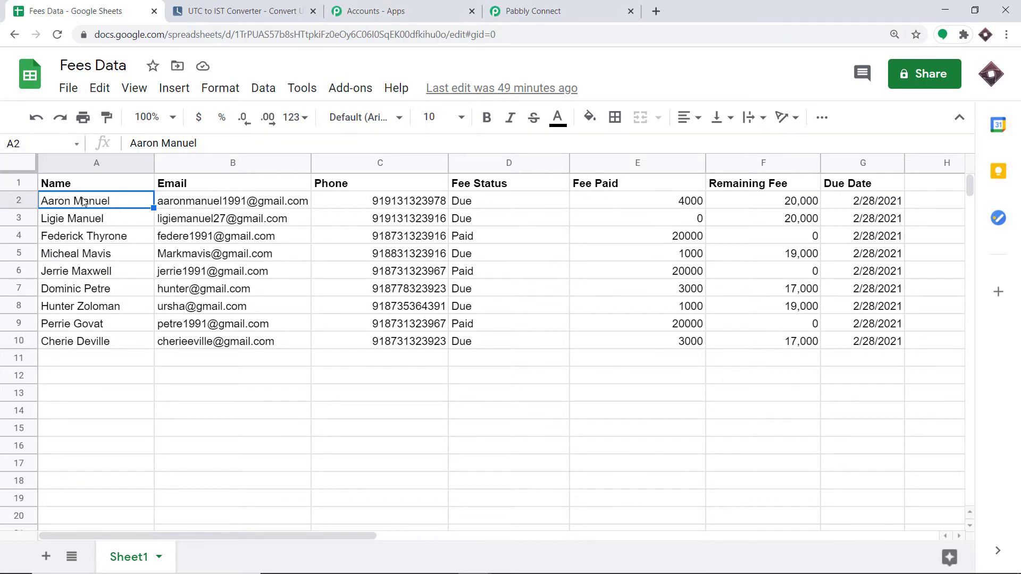
click(533, 11)
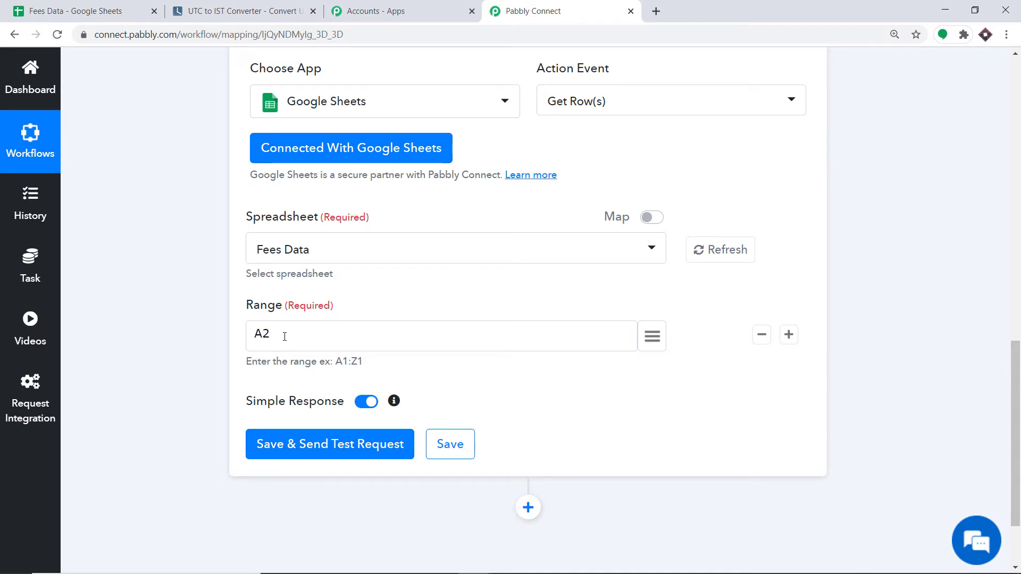
click(109, 9)
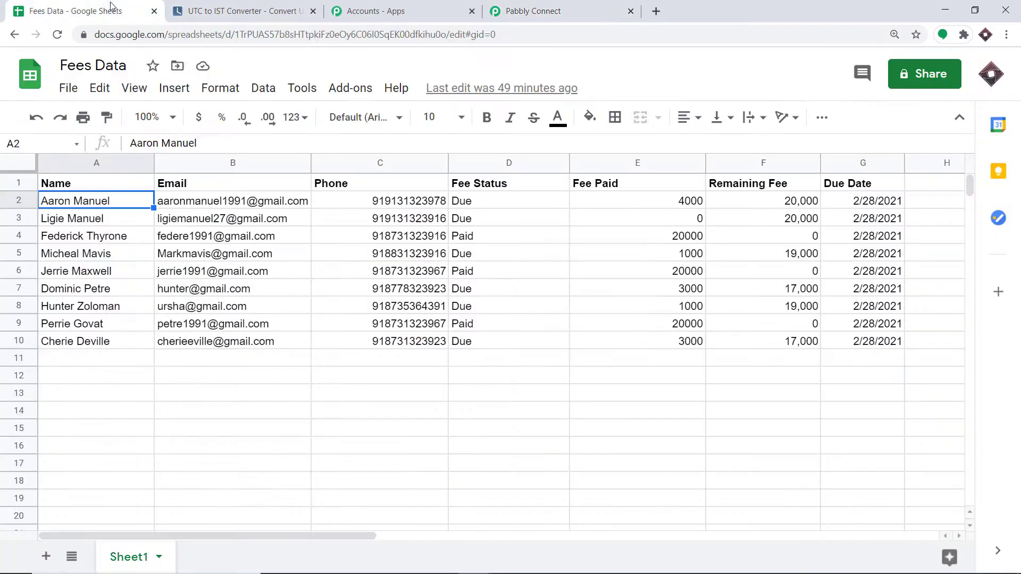
click(883, 345)
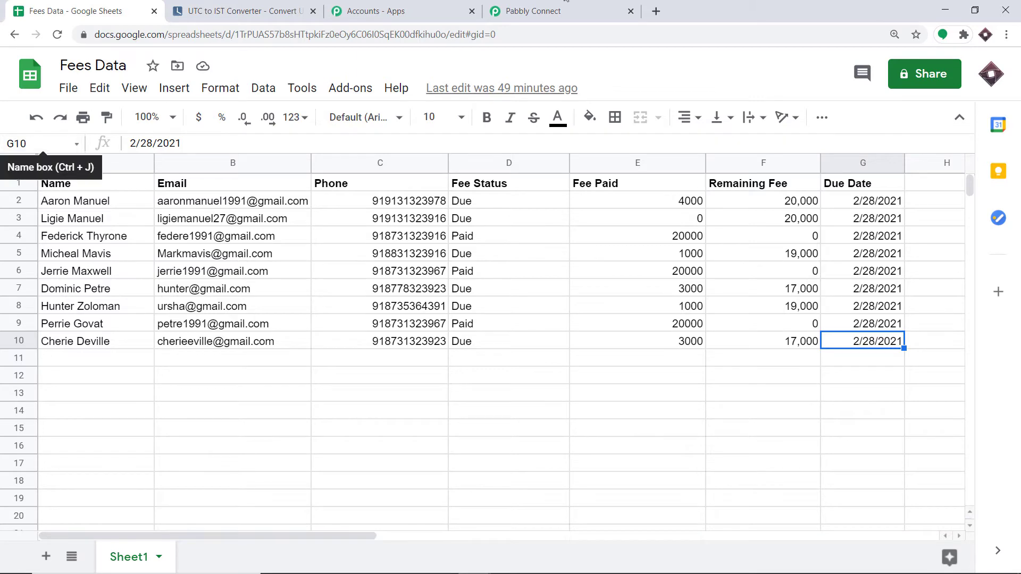
click(533, 11)
text(G10)
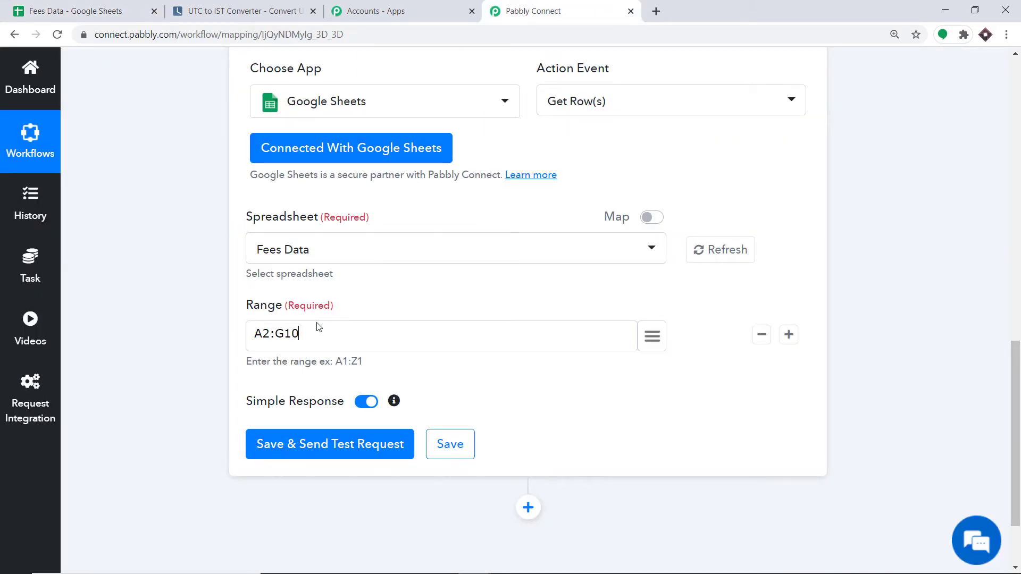
key(ctrl+1)
Fill due dates 2/21/2021–2/27/2021 into G3:G9, then return to the A2:G10 Get Row(s) step.
drag(902, 349, 902, 215)
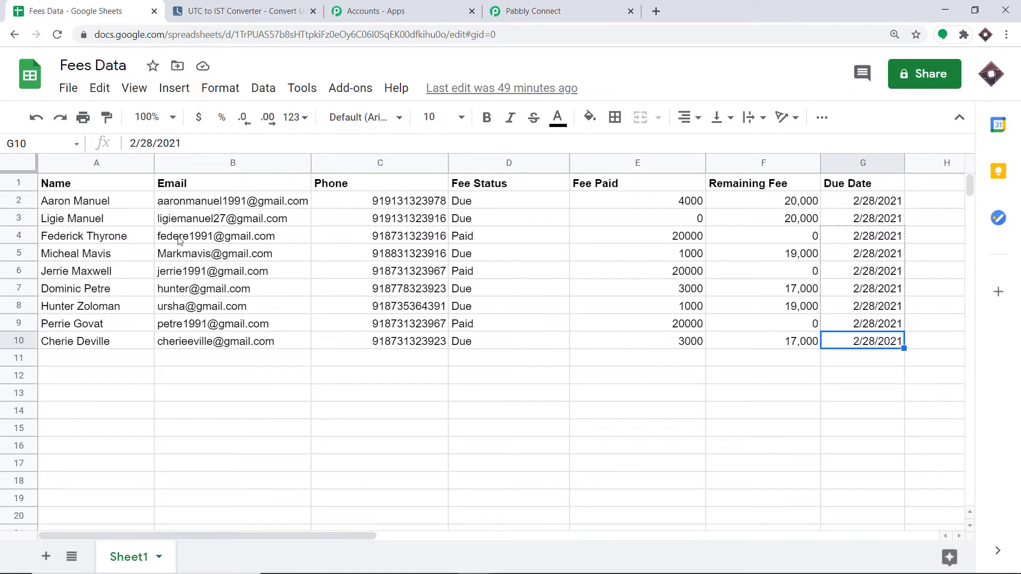
drag(51, 205, 898, 346)
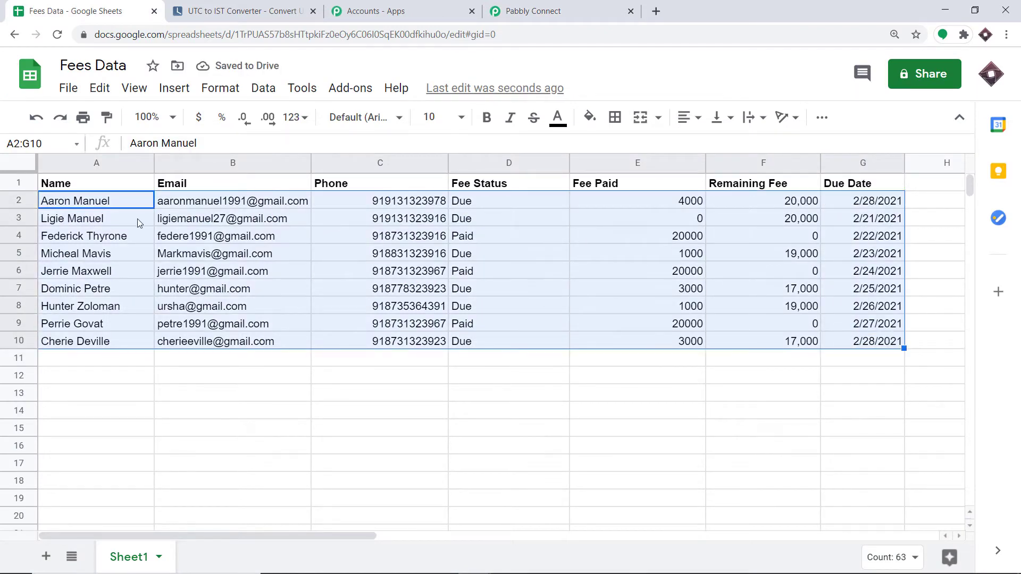
click(519, 435)
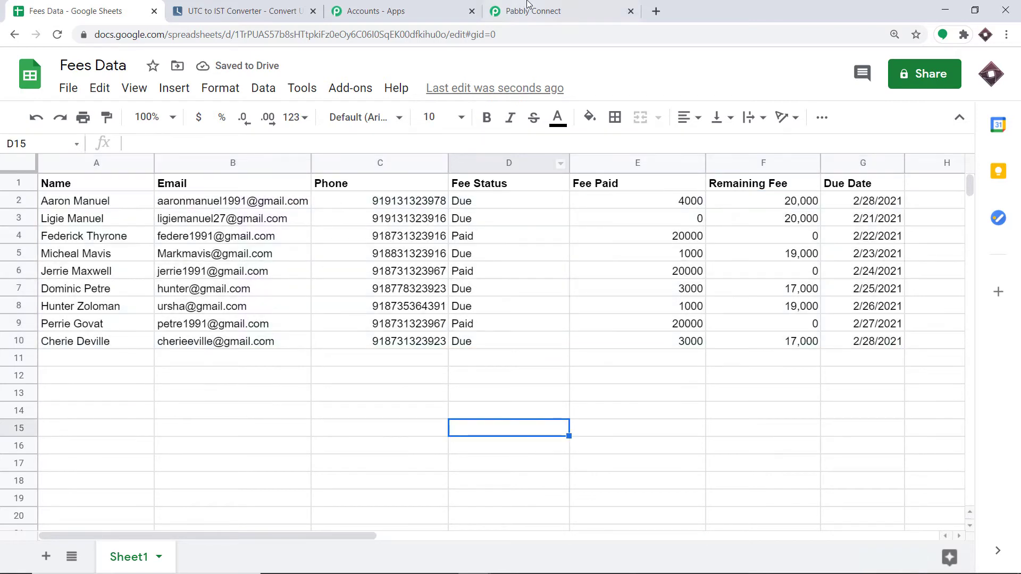
click(531, 11)
scroll(569, 149, down, 2)
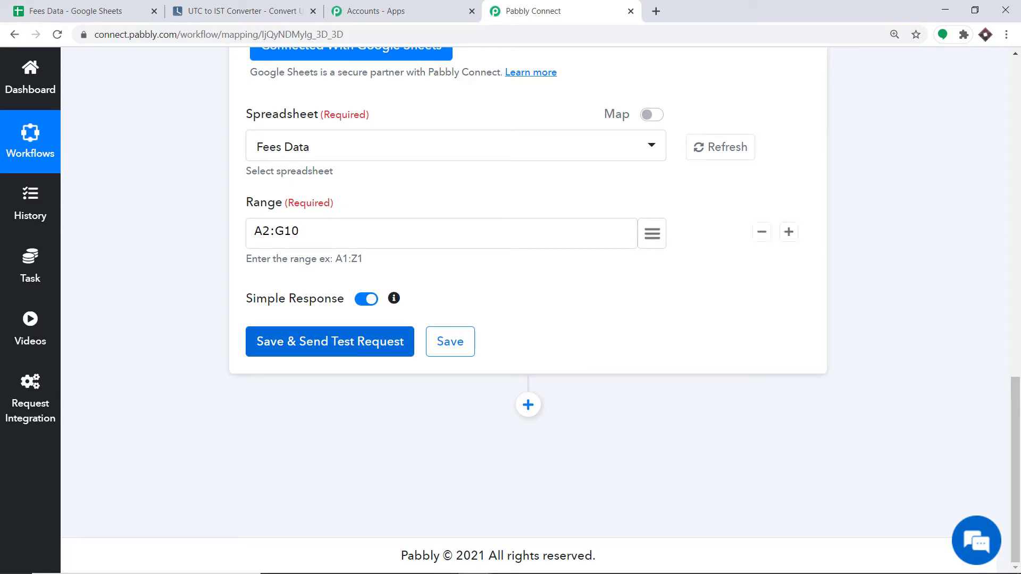
click(74, 11)
click(532, 6)
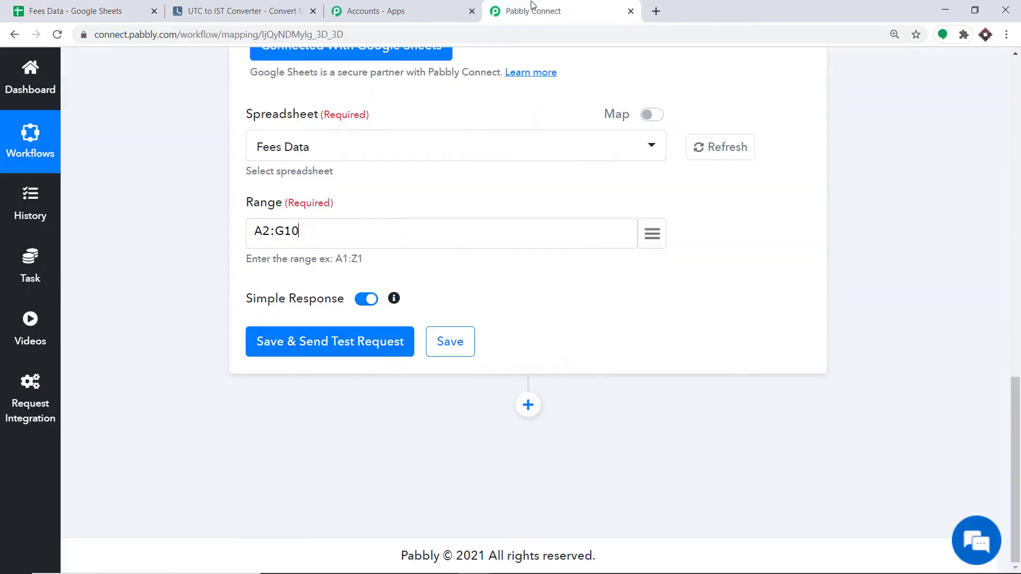
click(344, 353)
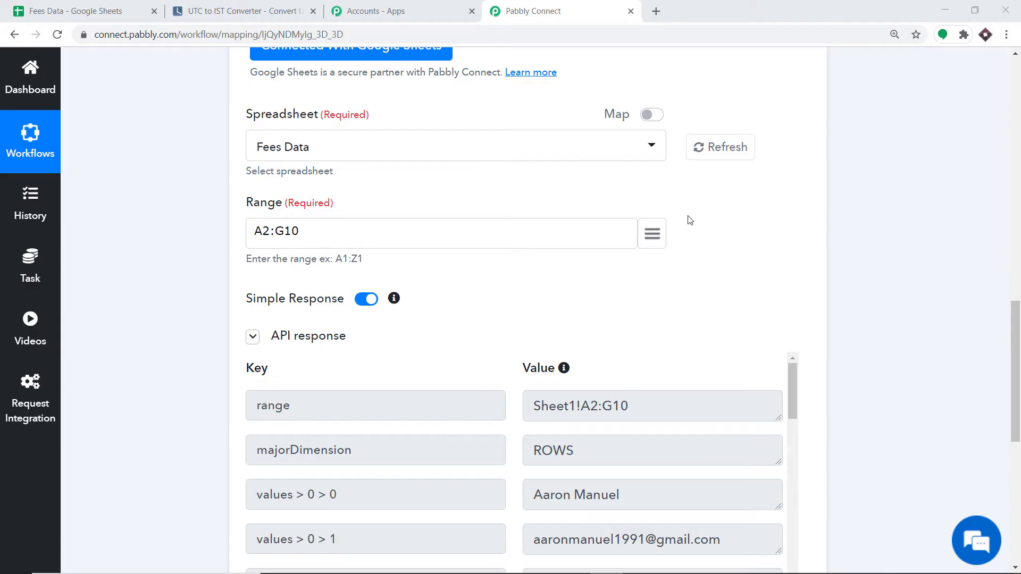
scroll(601, 278, down, 4)
scroll(601, 273, down, 1)
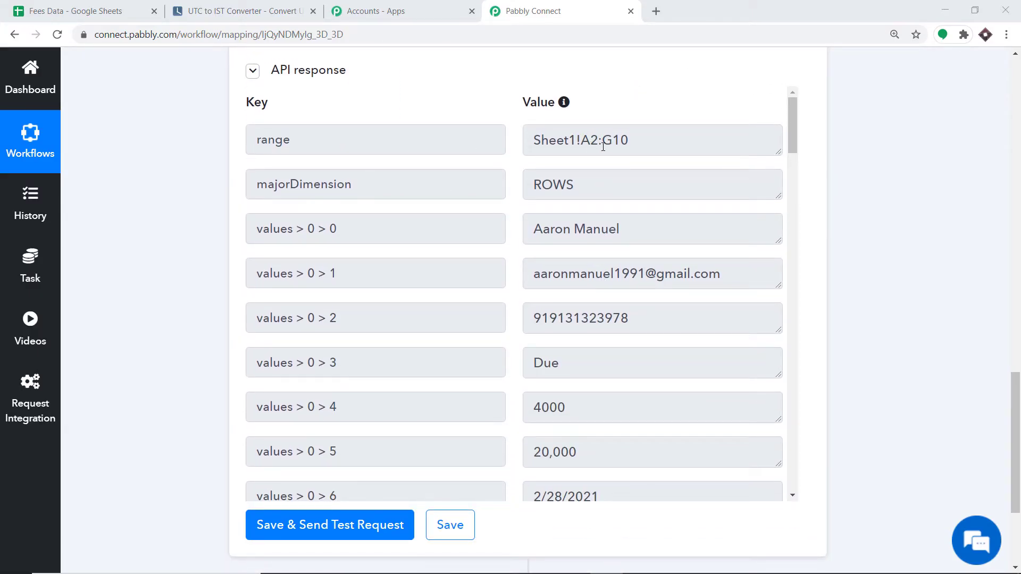
scroll(510, 213, down, 1)
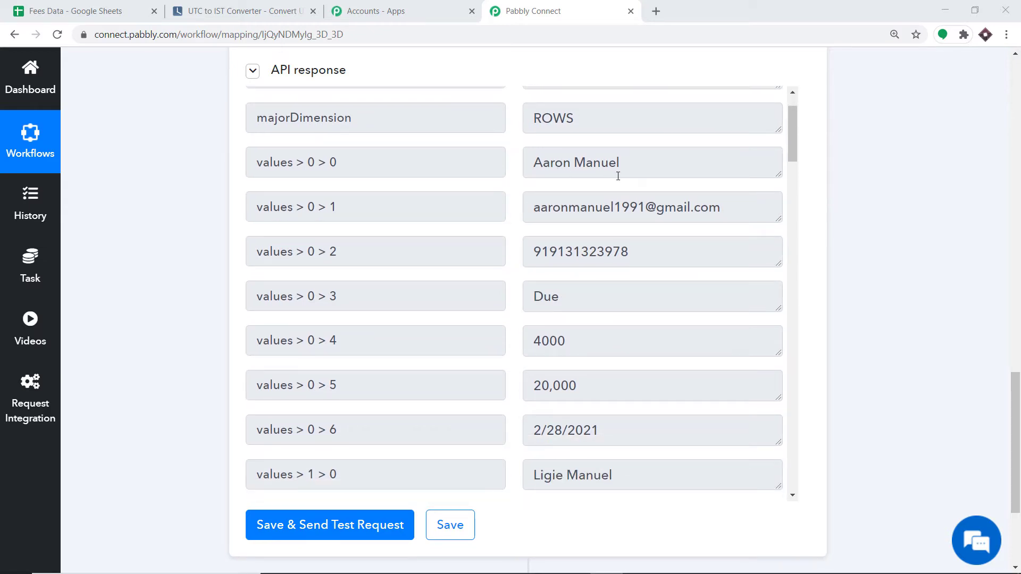
click(69, 10)
click(58, 208)
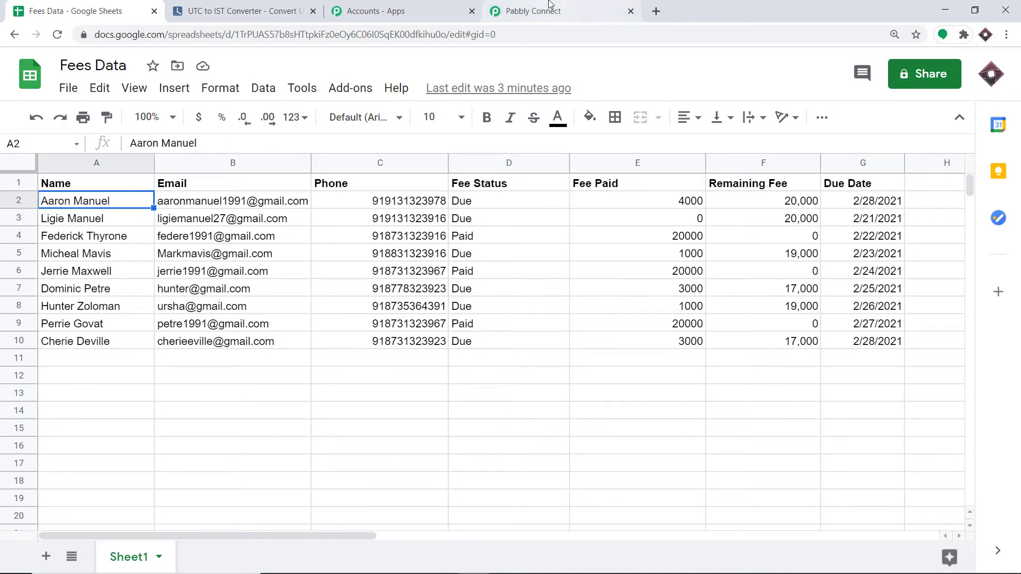
click(528, 9)
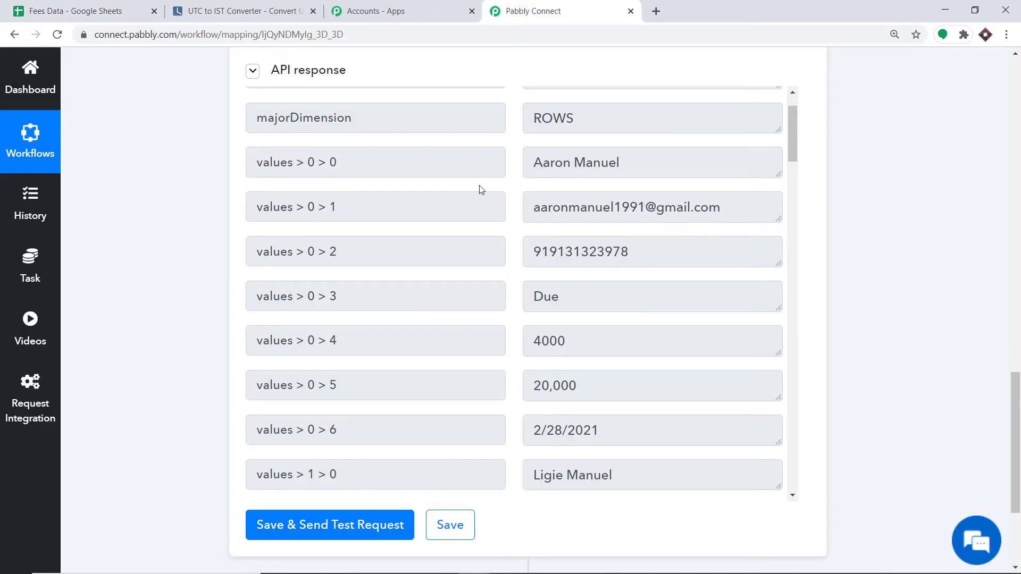
click(54, 12)
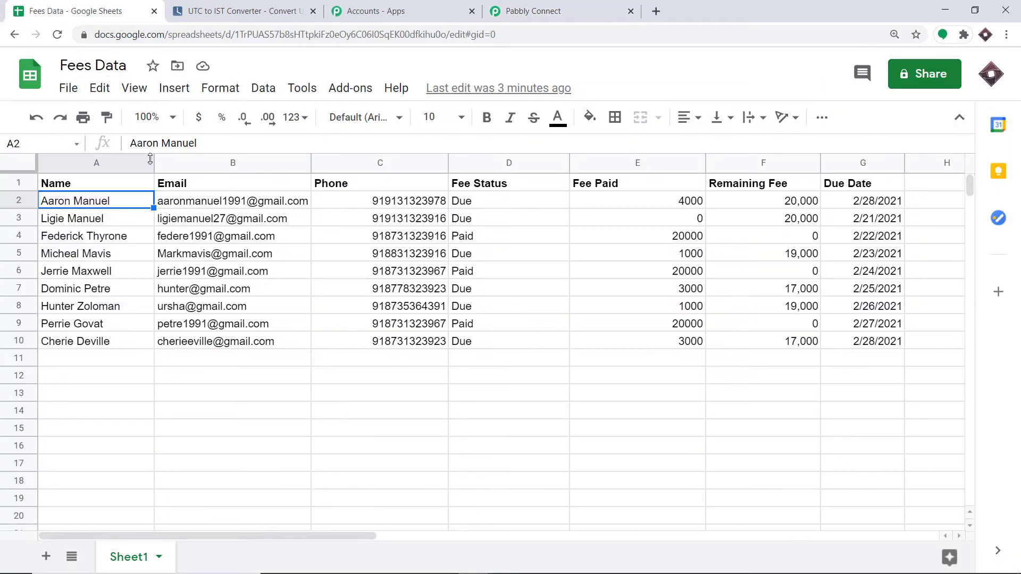
click(191, 202)
click(537, 9)
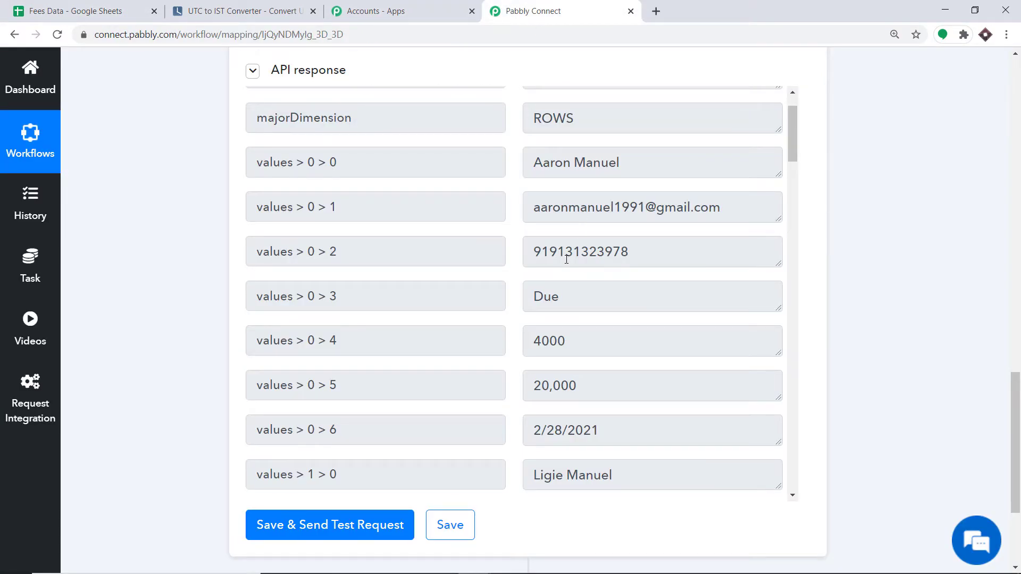
click(132, 10)
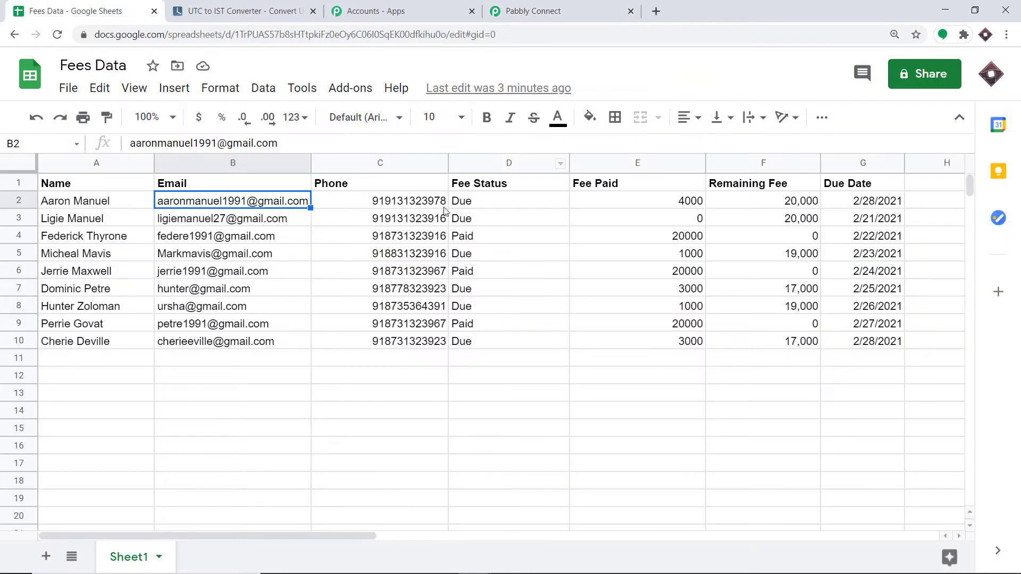
click(537, 11)
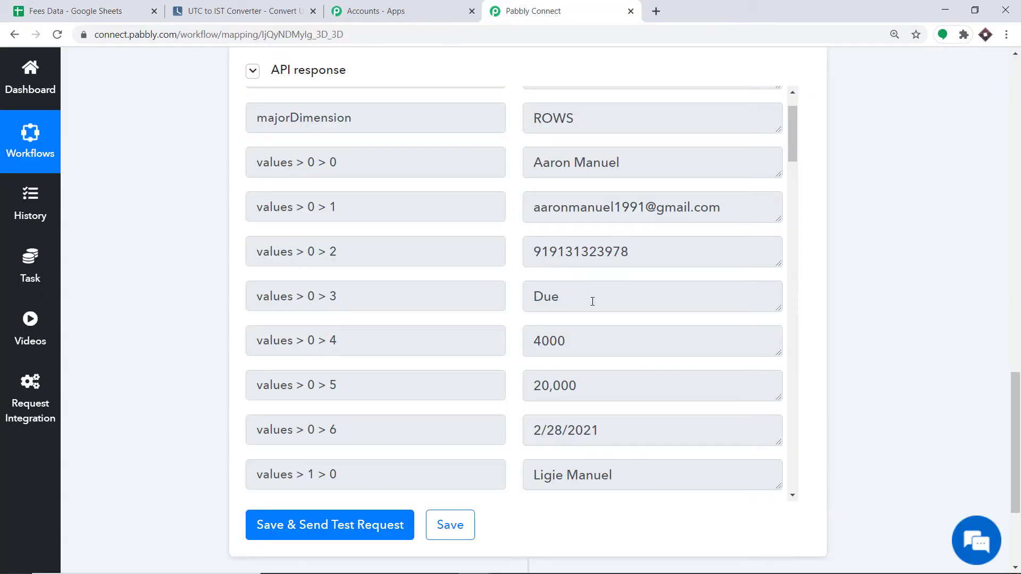
scroll(551, 319, down, 1)
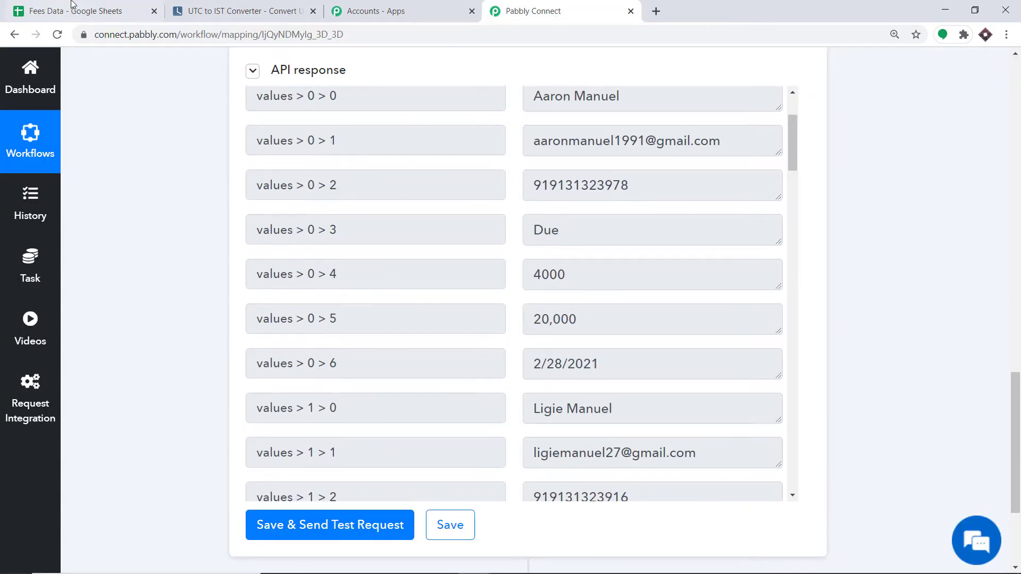
click(79, 9)
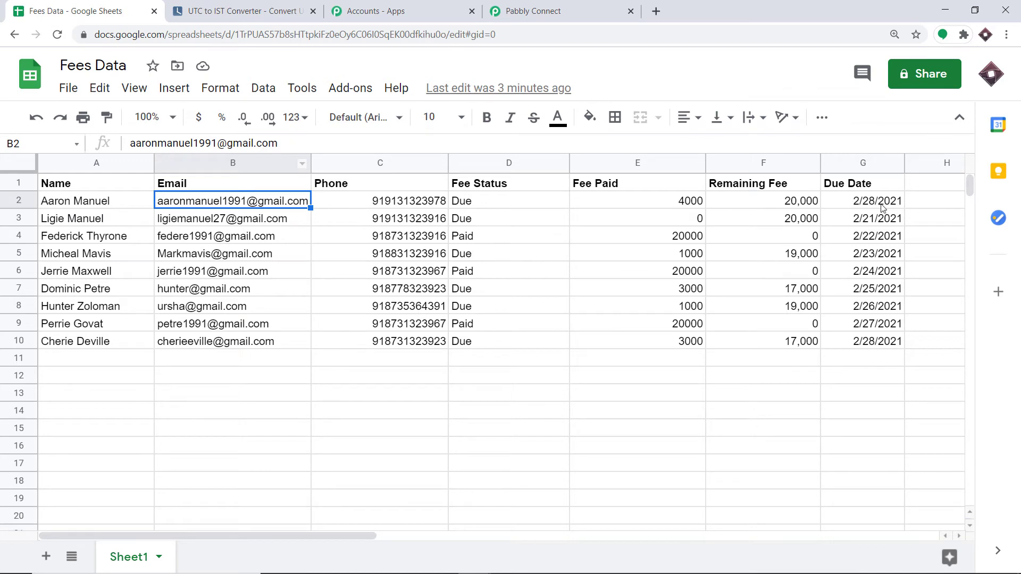
click(526, 11)
scroll(349, 233, down, 4)
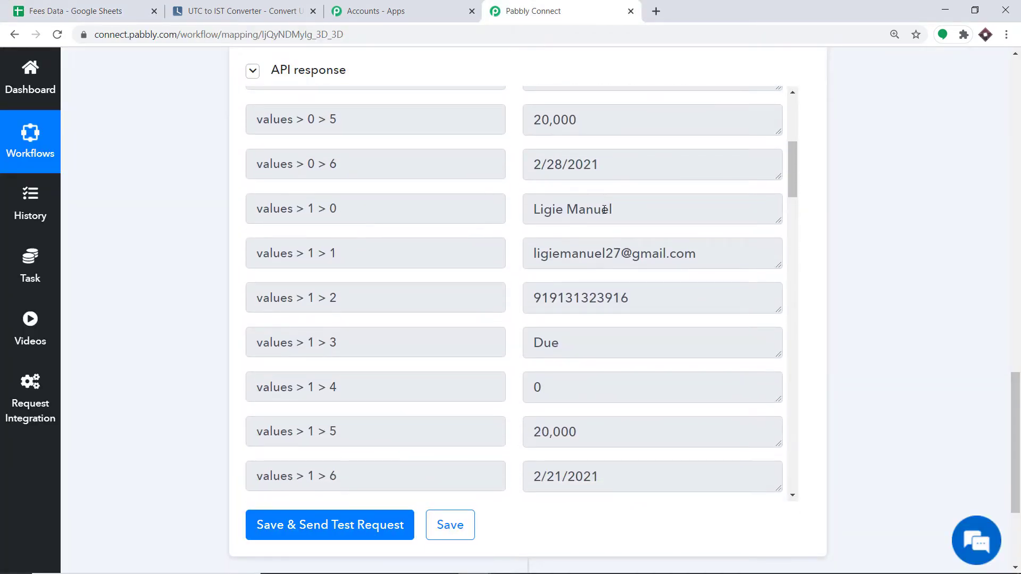
click(85, 11)
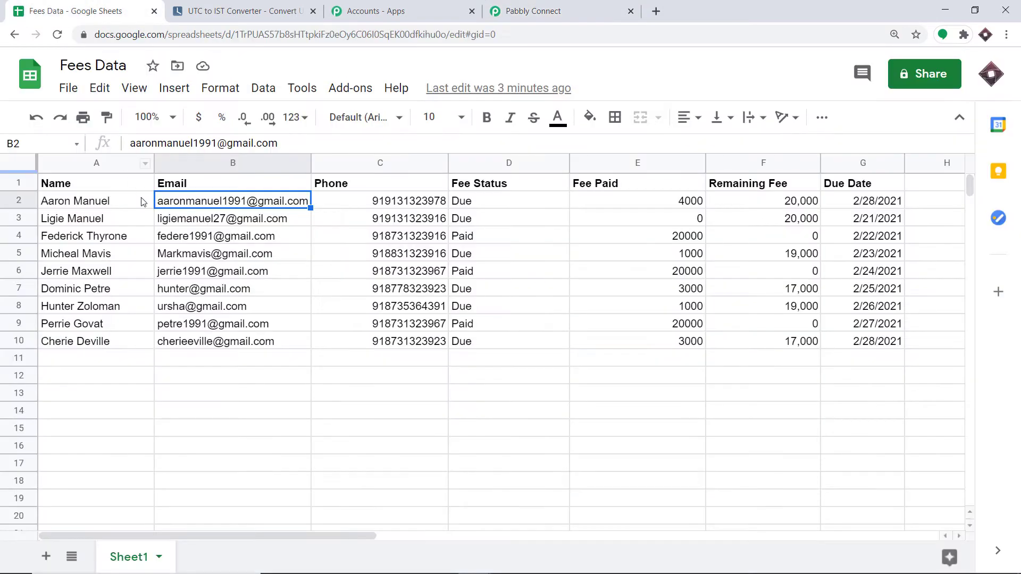
click(99, 221)
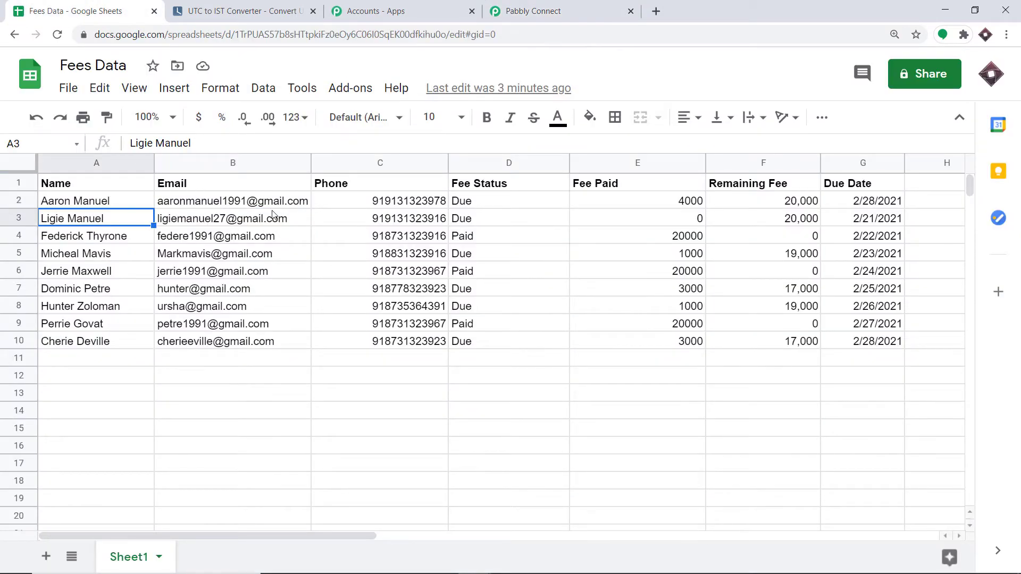
click(531, 10)
click(552, 258)
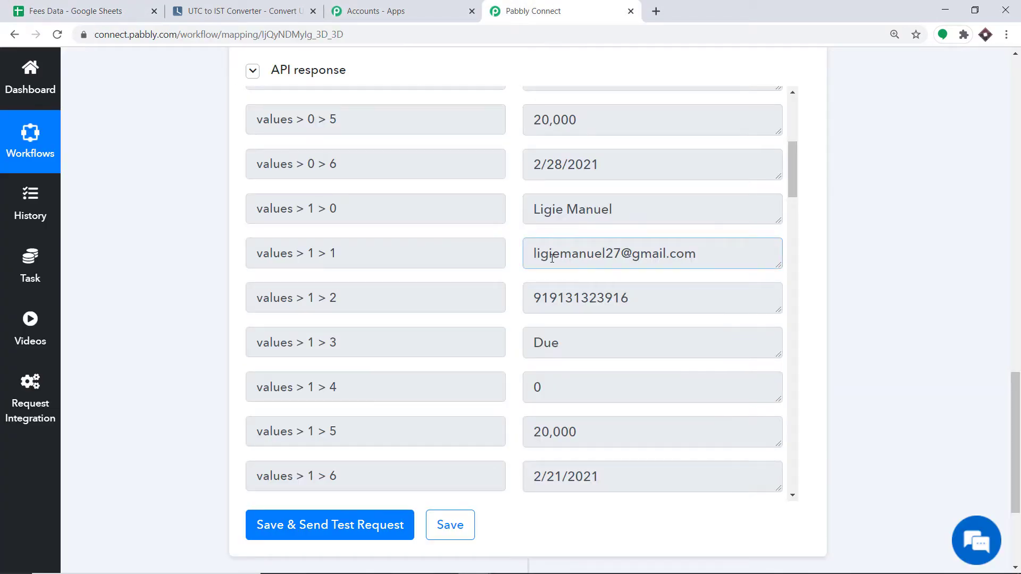
click(74, 7)
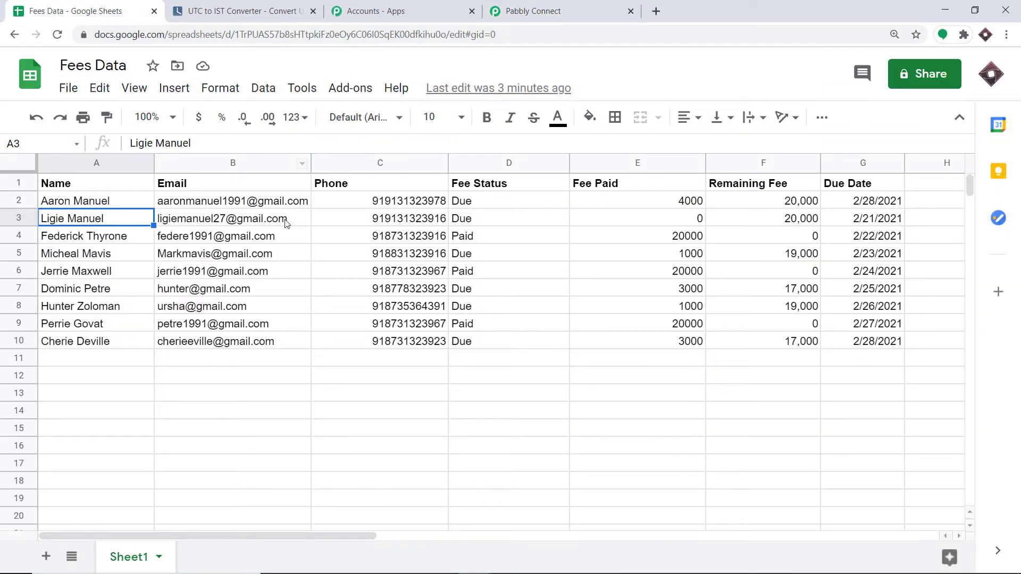
click(523, 10)
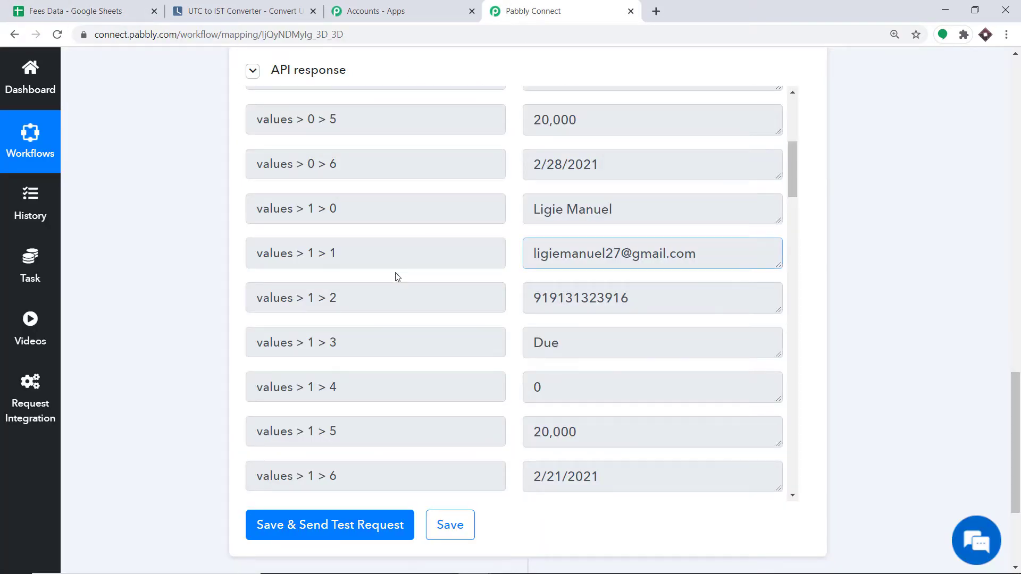
click(45, 8)
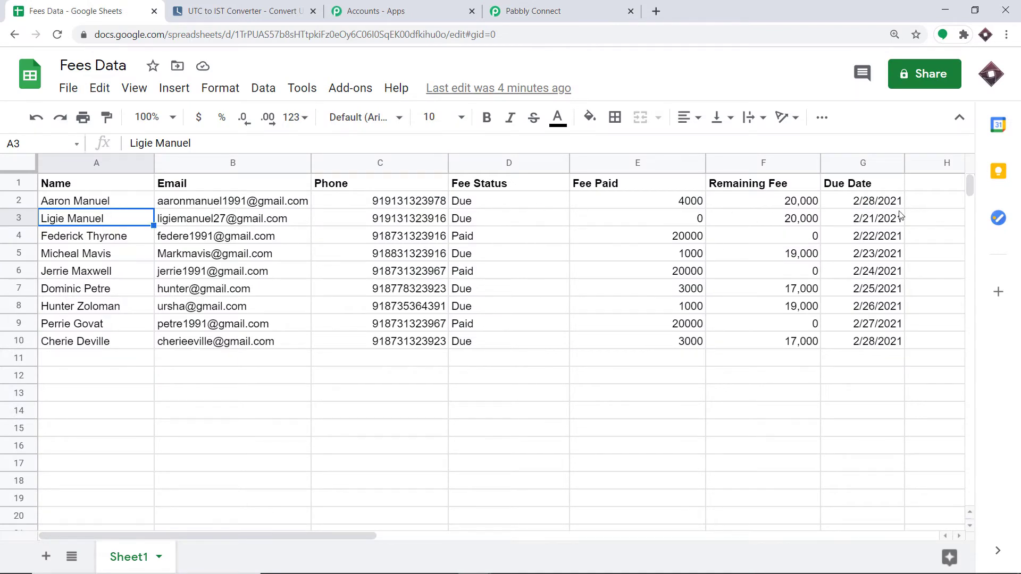
click(93, 242)
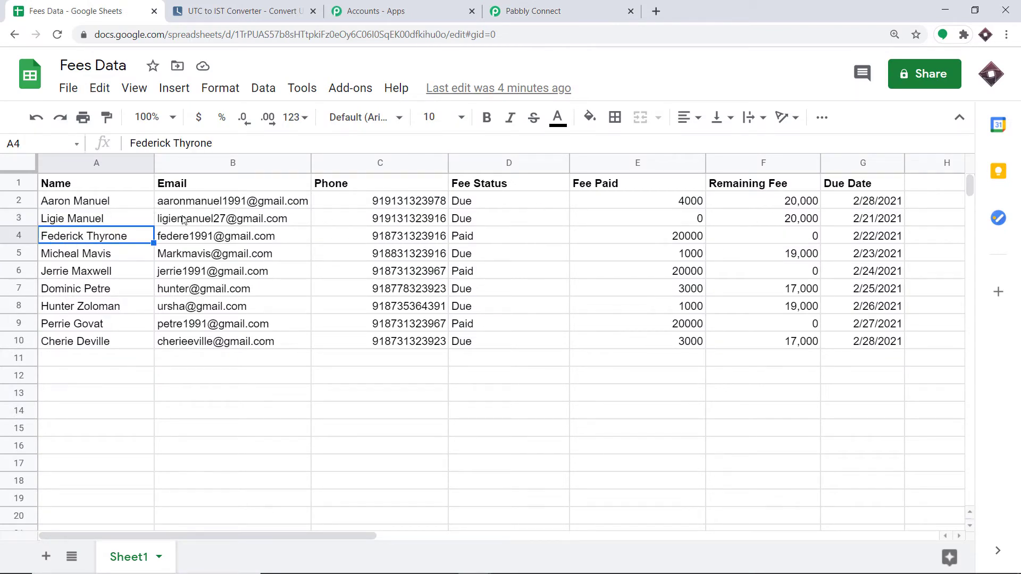
click(530, 7)
scroll(547, 156, down, 4)
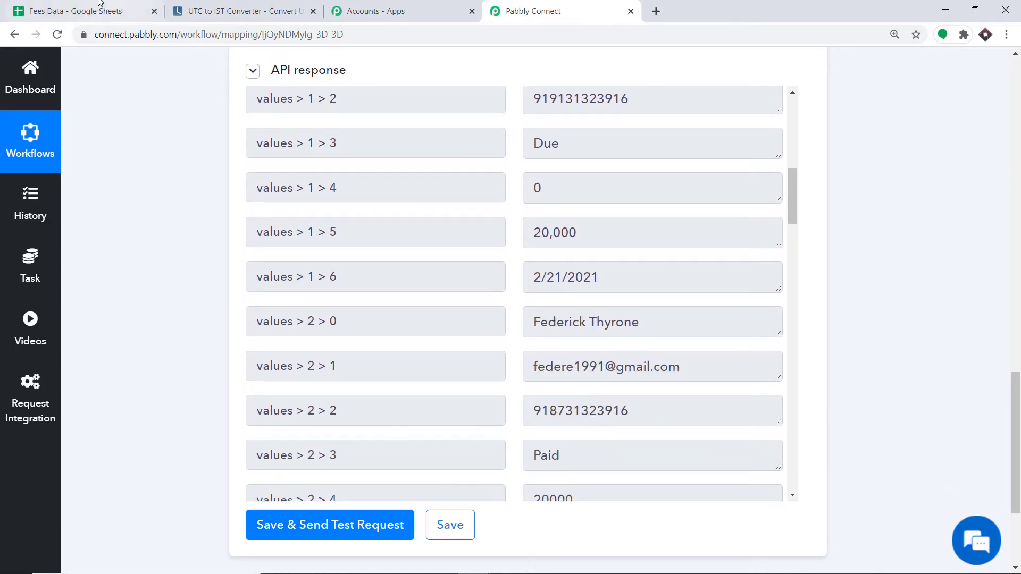
click(80, 11)
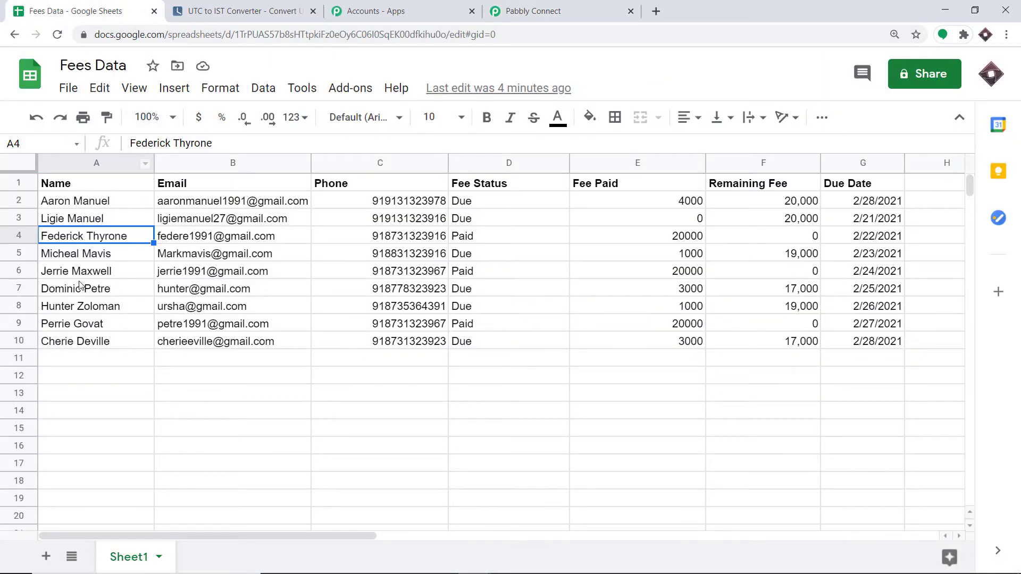
click(543, 11)
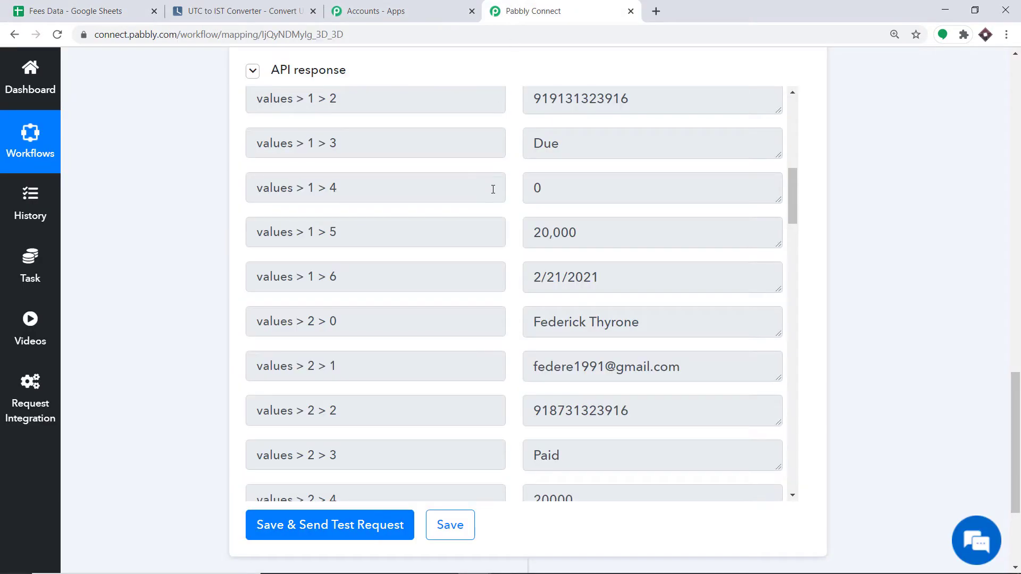
scroll(506, 239, down, 20)
scroll(506, 242, down, 18)
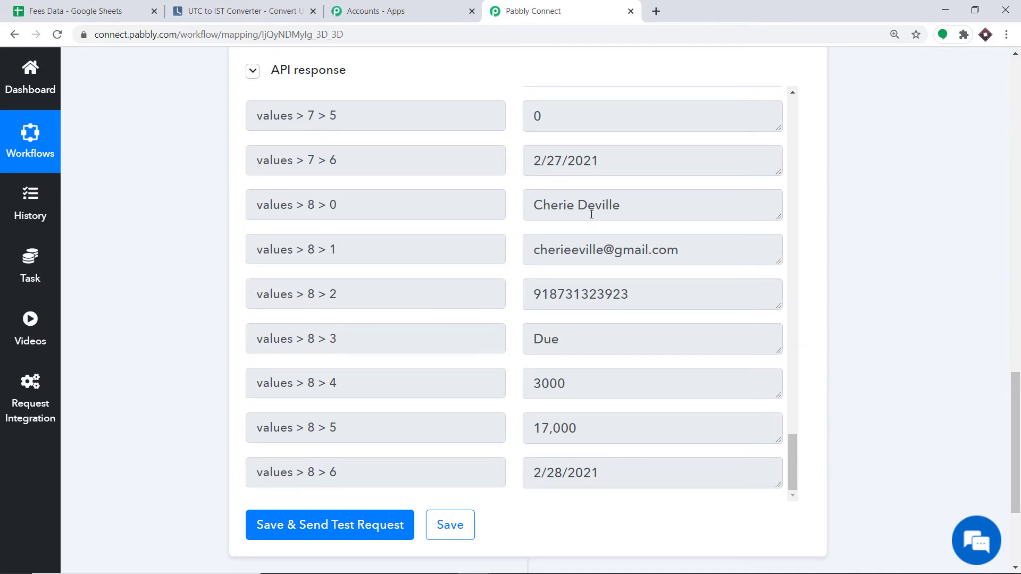
click(121, 2)
click(71, 346)
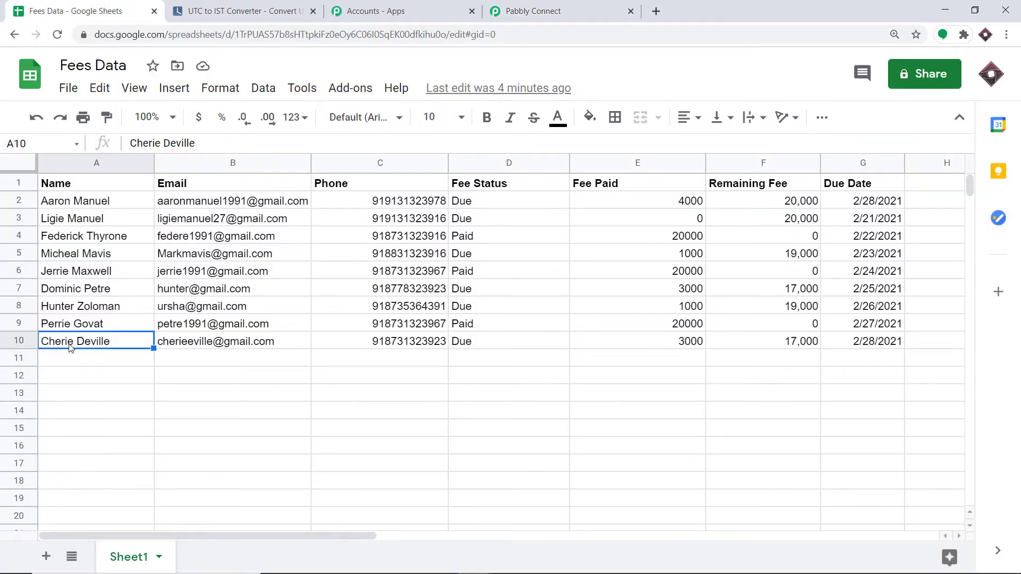
click(218, 349)
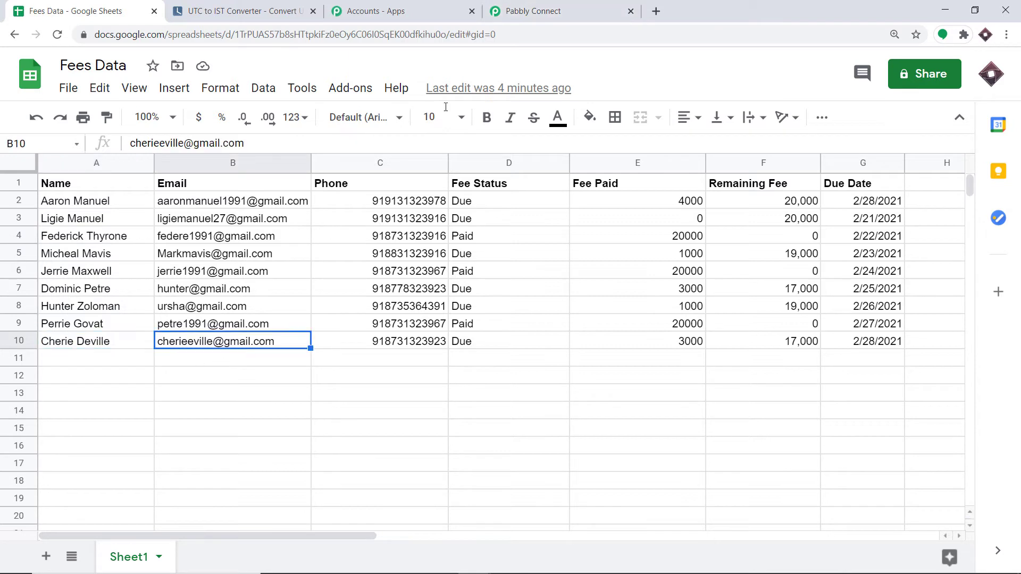
click(552, 6)
scroll(606, 288, down, 1)
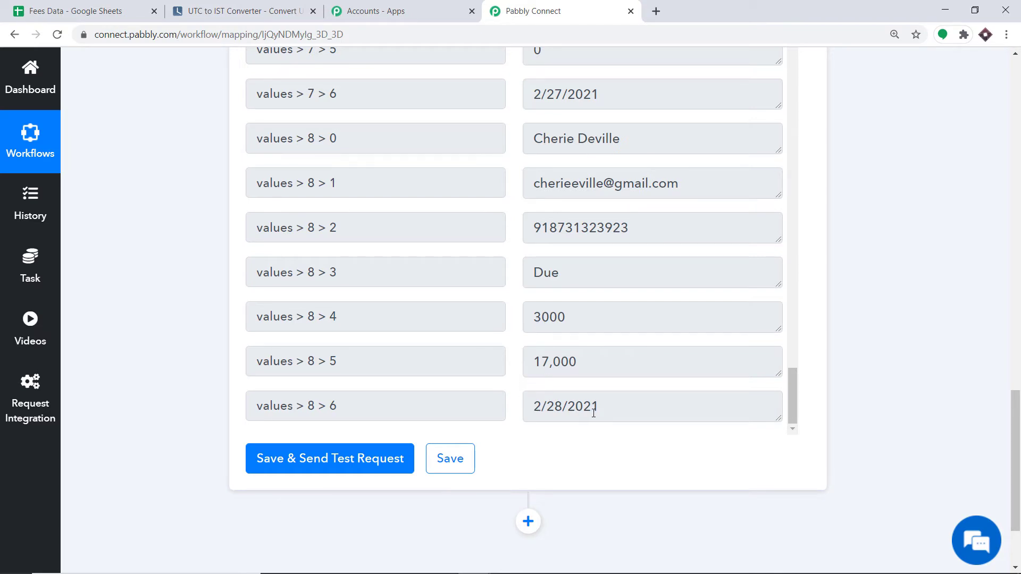
scroll(587, 382, up, 20)
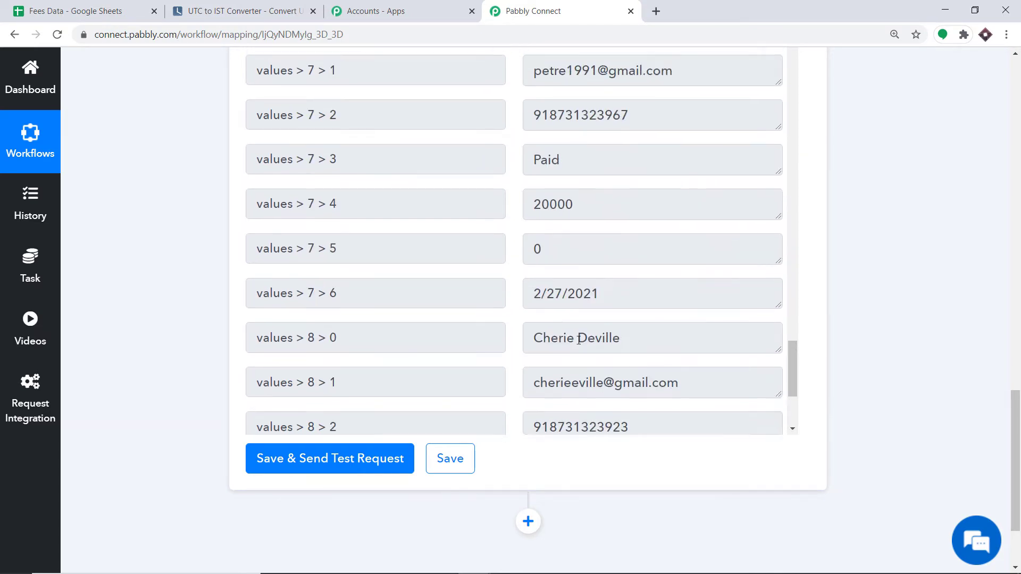
scroll(578, 335, up, 10)
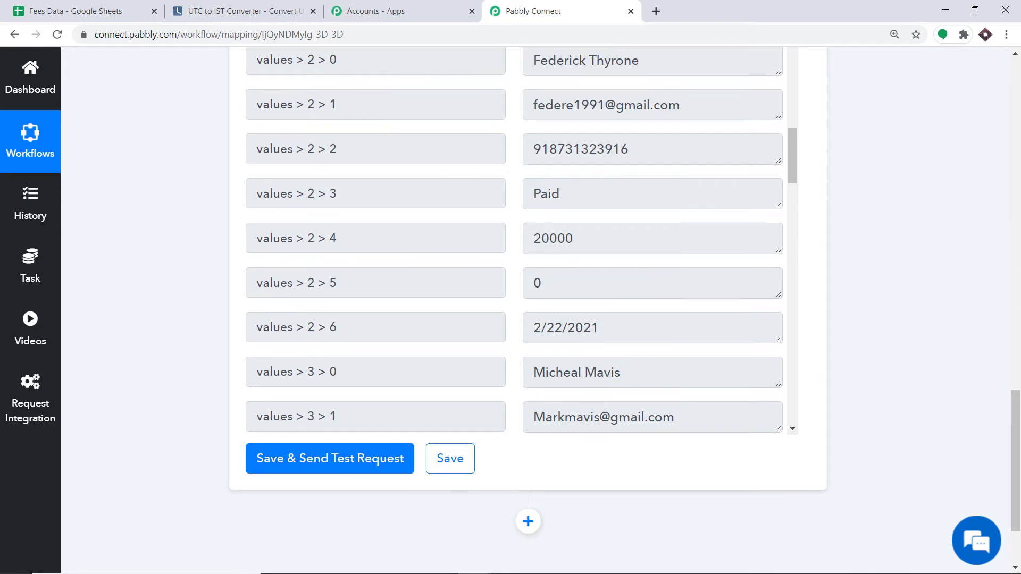
drag(1019, 303, 1019, 358)
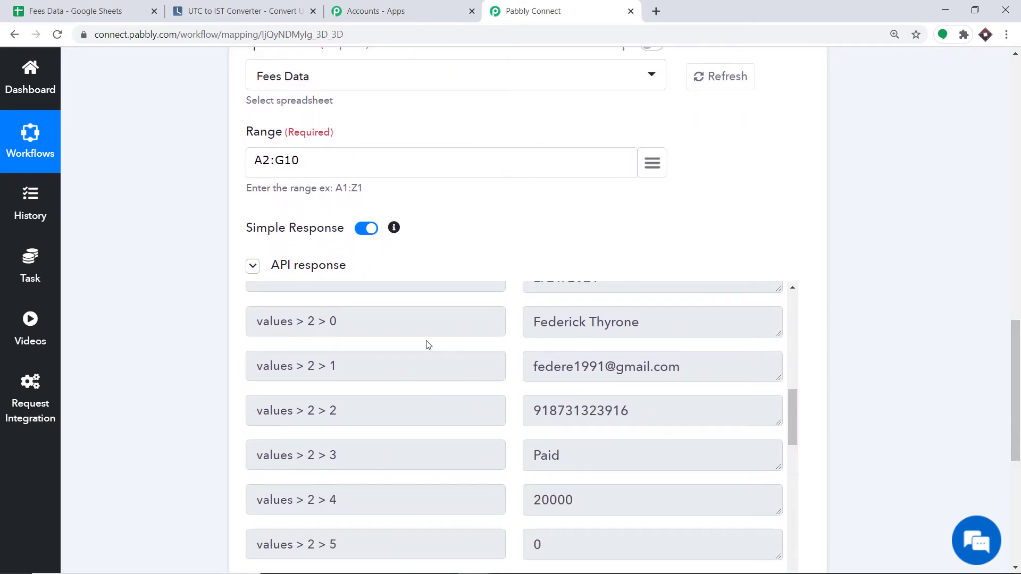
scroll(426, 344, down, 4)
scroll(408, 335, down, 10)
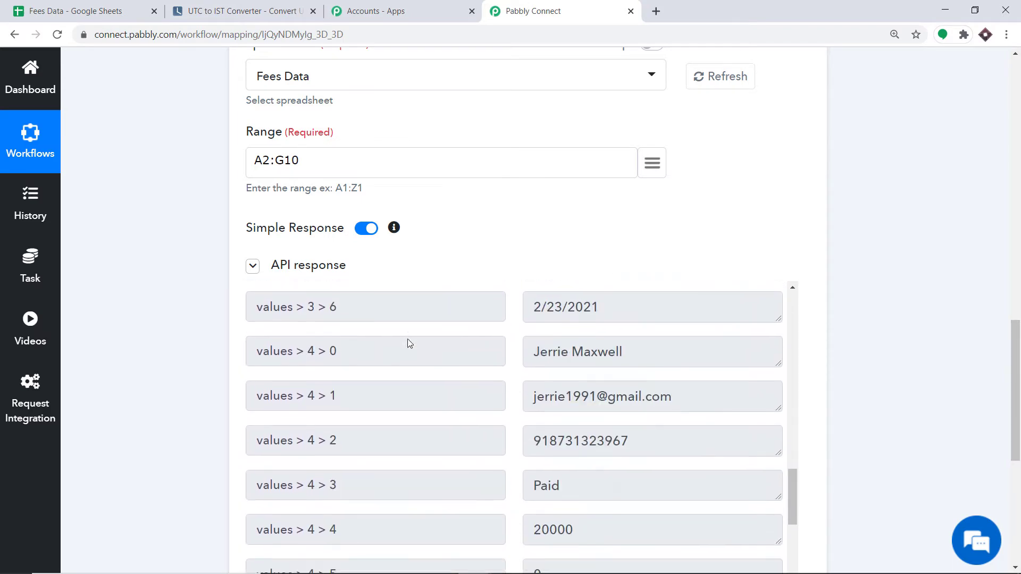
scroll(412, 351, down, 8)
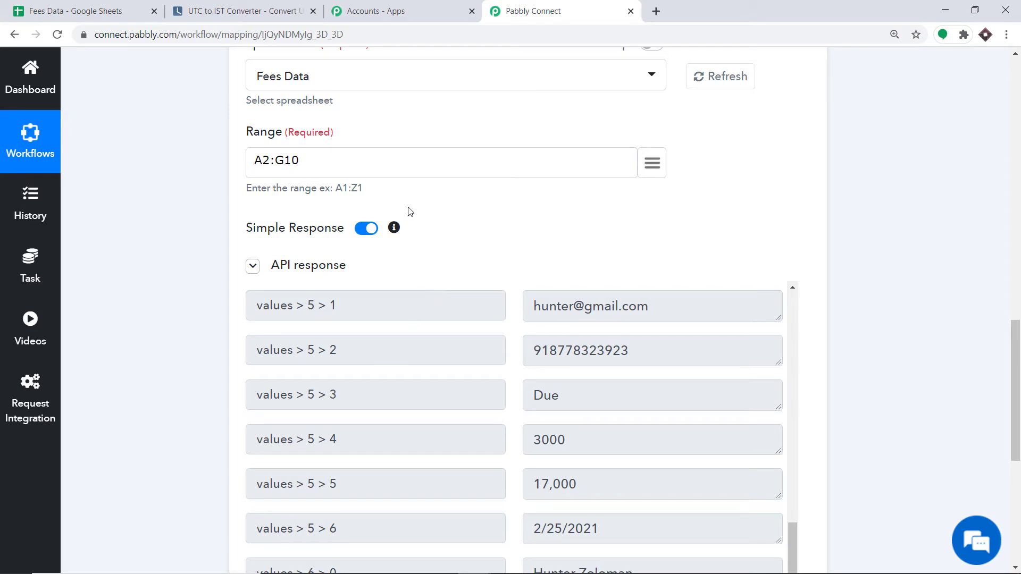
Disable Simple Response on Get Row(s) and retest, expanding the values array for range Sheet1!A2:G10.
click(362, 235)
drag(1016, 351, 1017, 423)
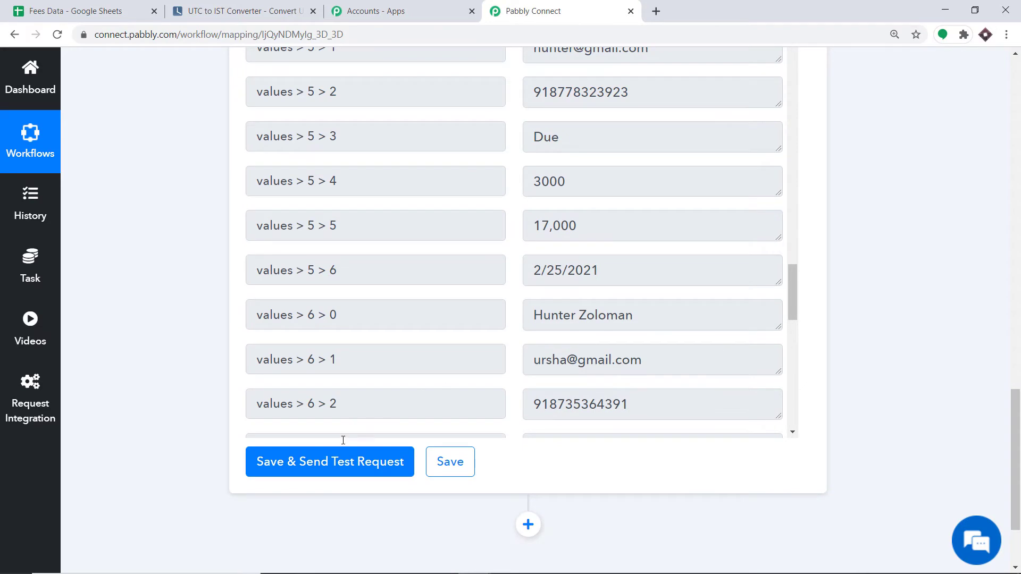
click(335, 460)
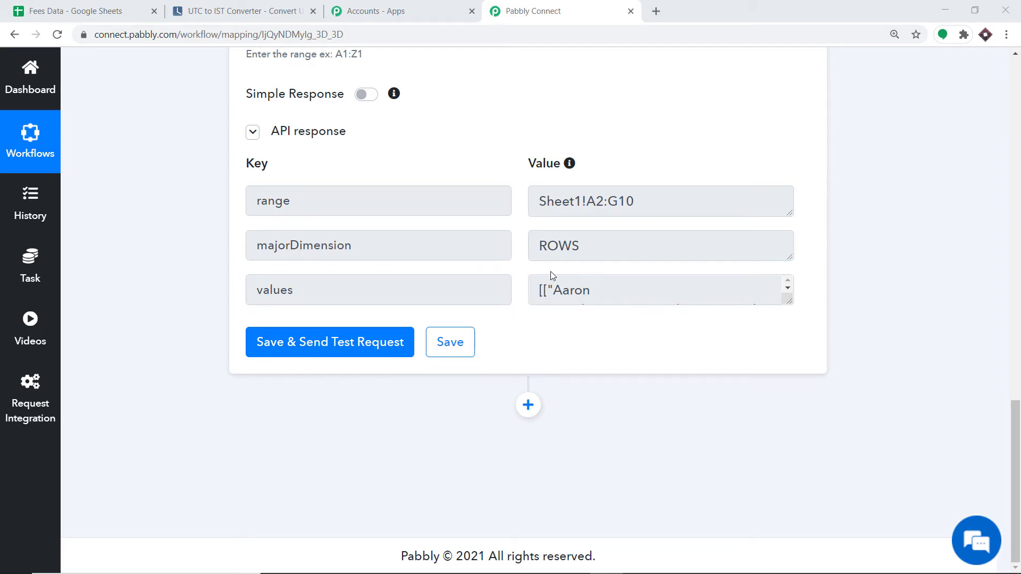
drag(784, 304, 805, 544)
scroll(751, 373, down, 3)
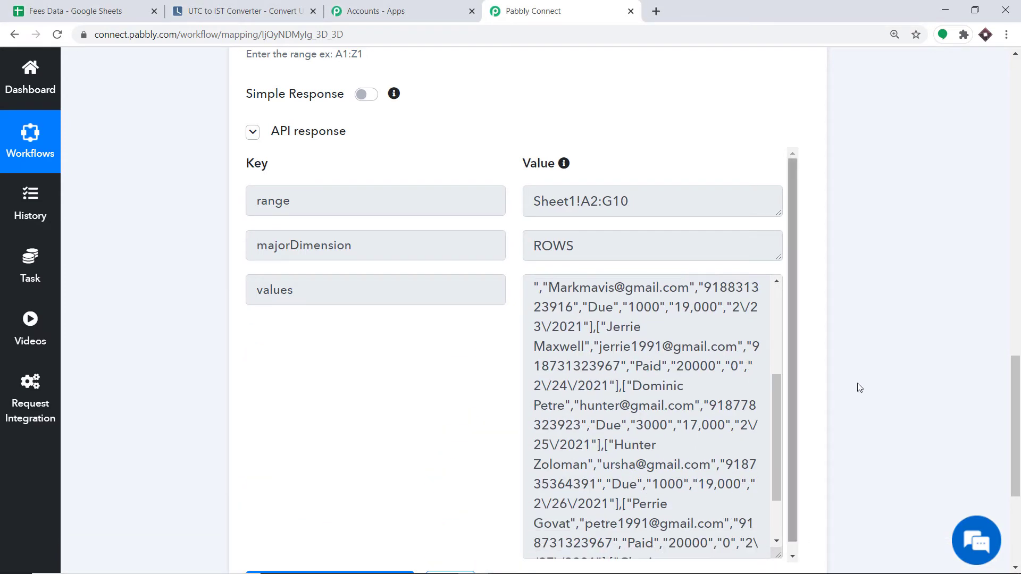
drag(782, 386, 755, 285)
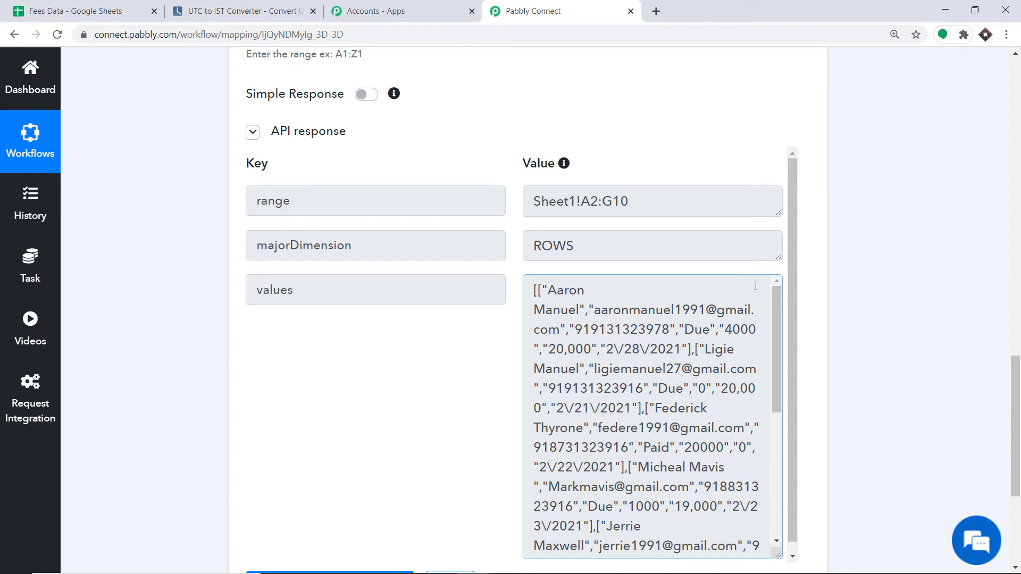
click(66, 5)
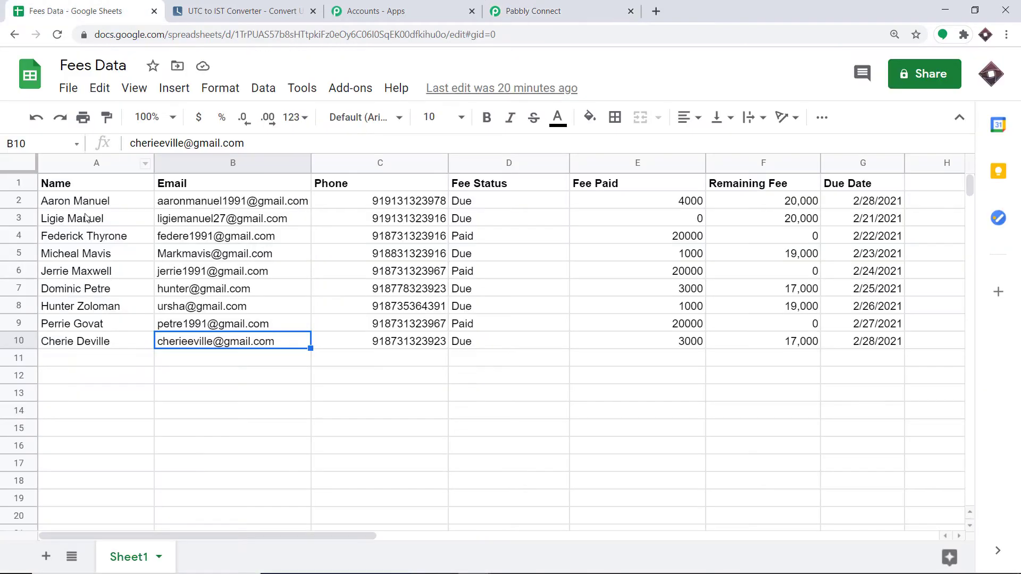
click(52, 206)
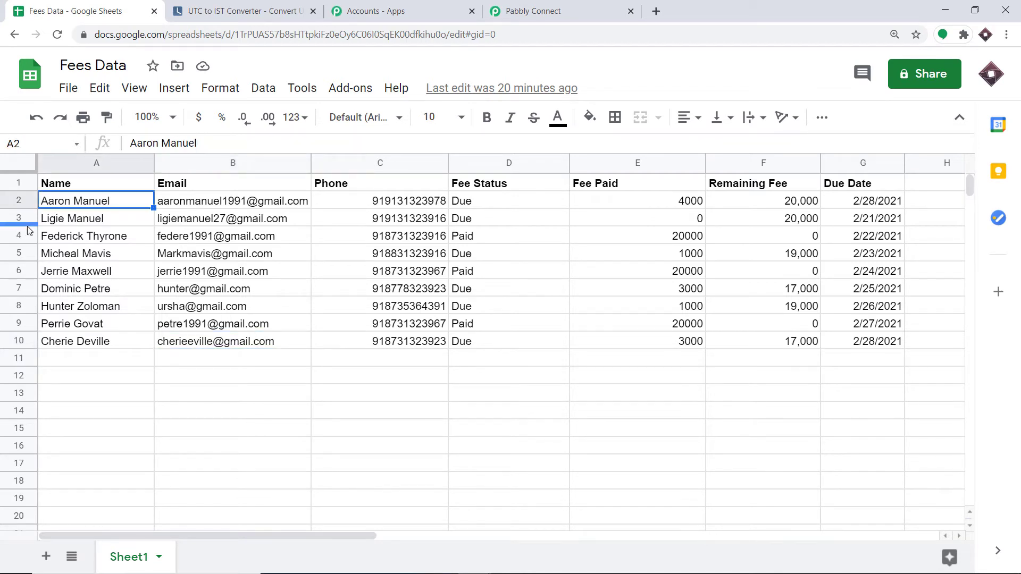
click(64, 219)
click(53, 241)
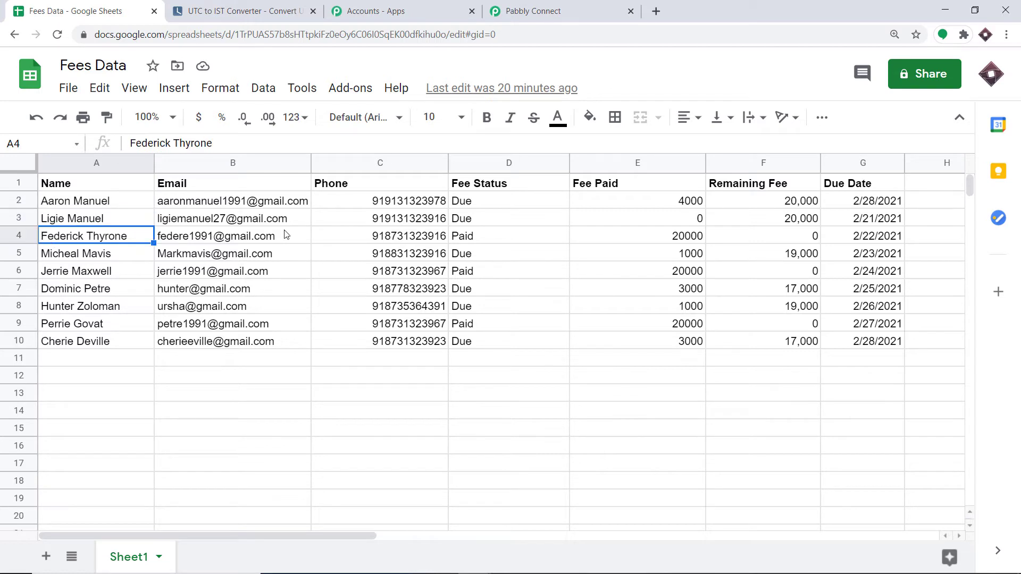
click(53, 260)
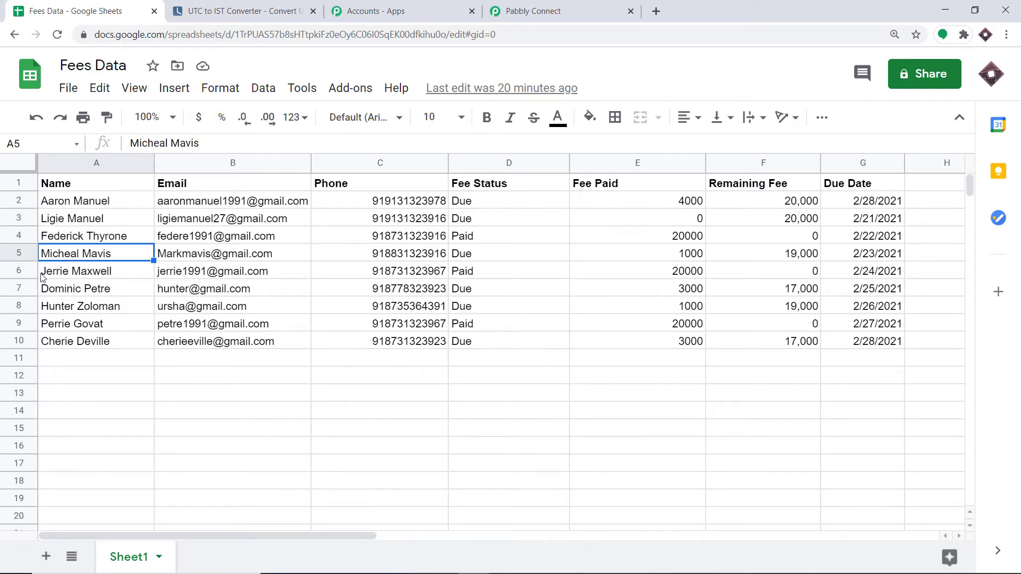
click(62, 346)
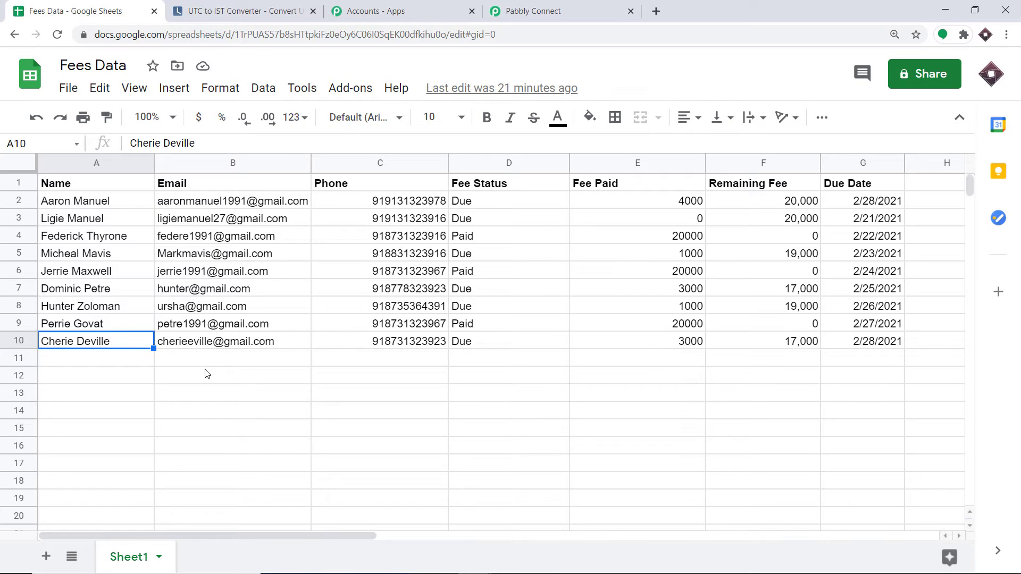
click(511, 9)
scroll(528, 287, down, 4)
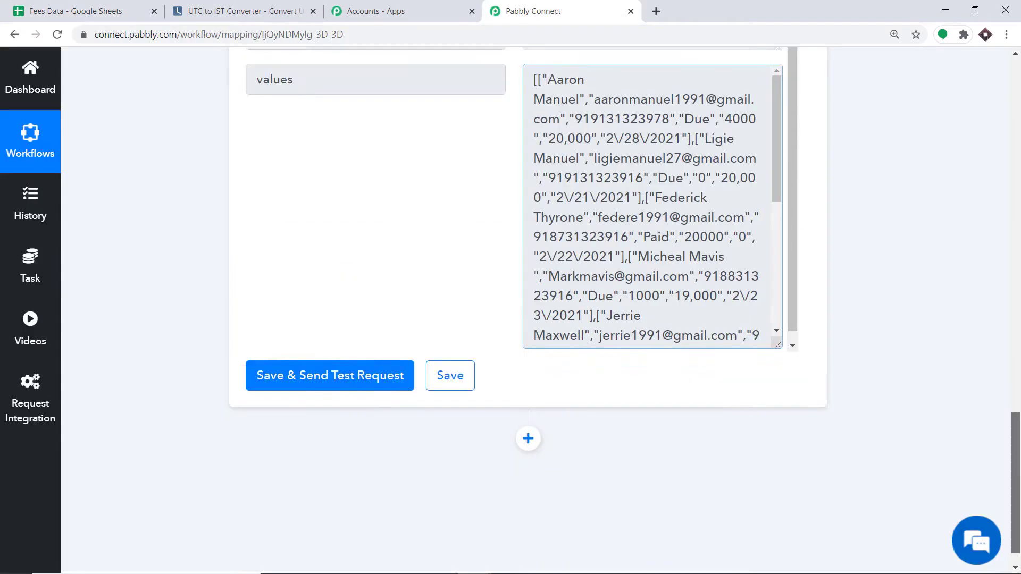
Add an Iterator step below Get Row(s), looping over the 2. values [] array.
scroll(940, 206, down, 1)
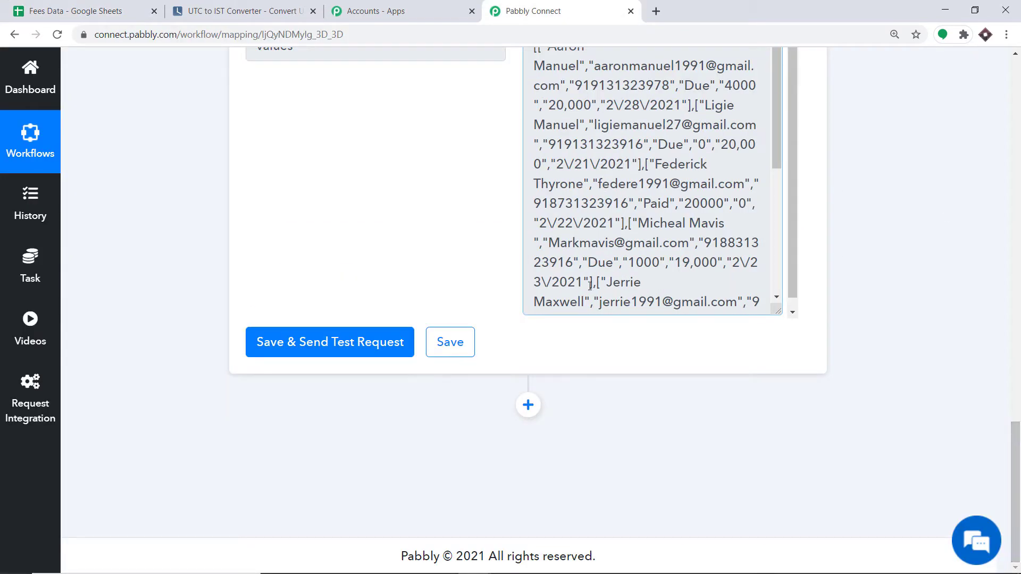
click(530, 411)
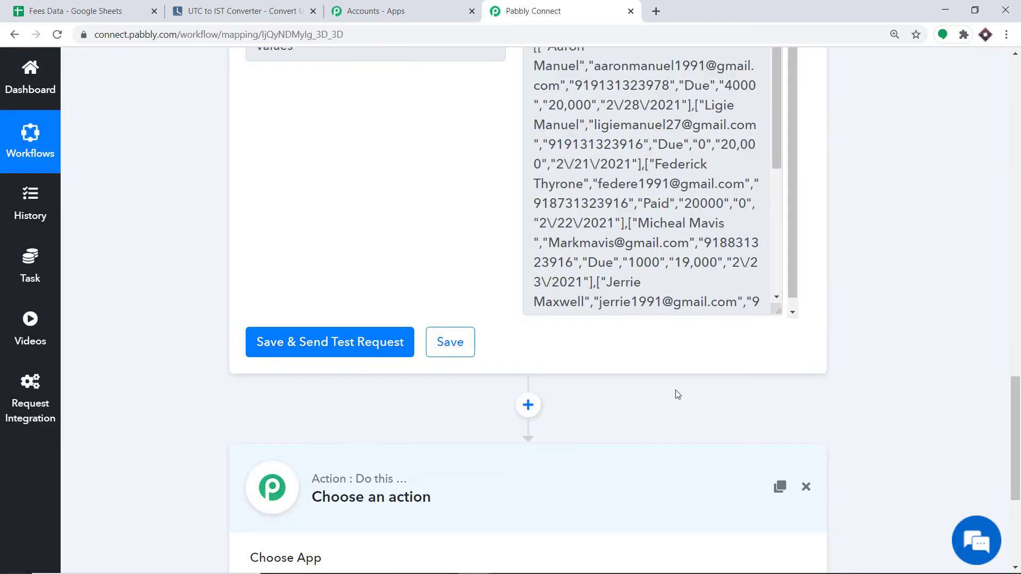
drag(1014, 417, 1015, 491)
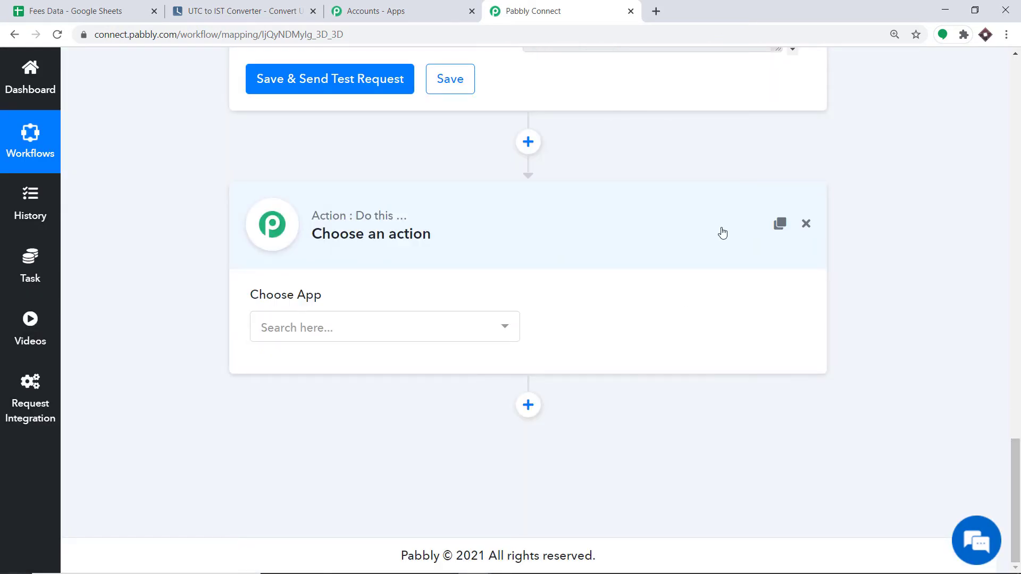
click(350, 337)
text(i)
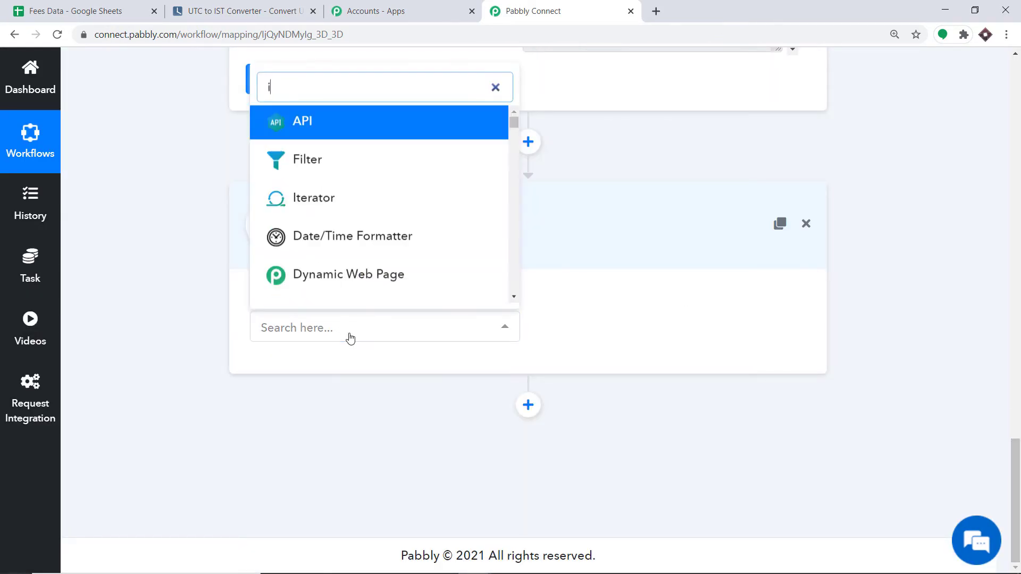
text(t)
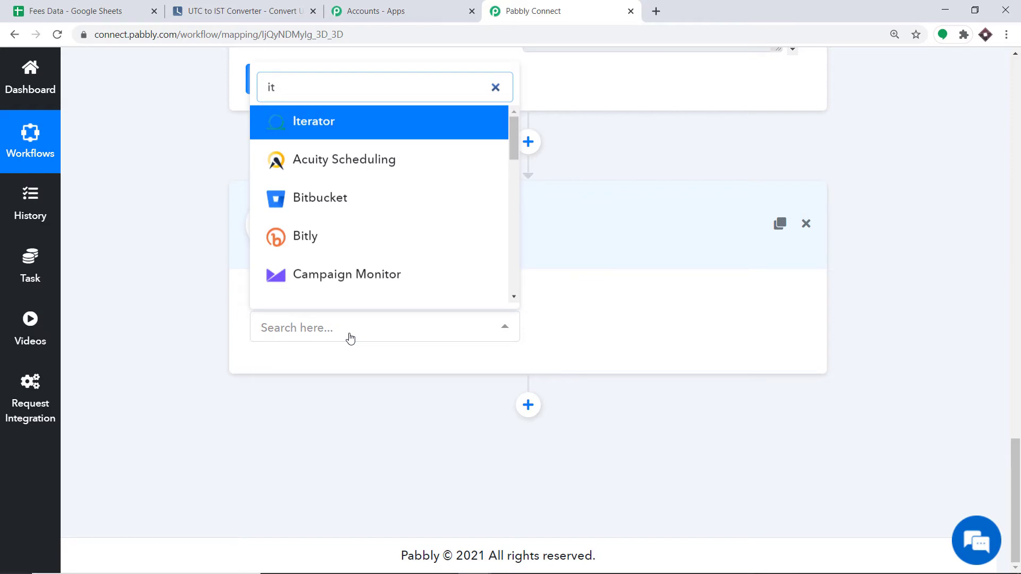
click(346, 125)
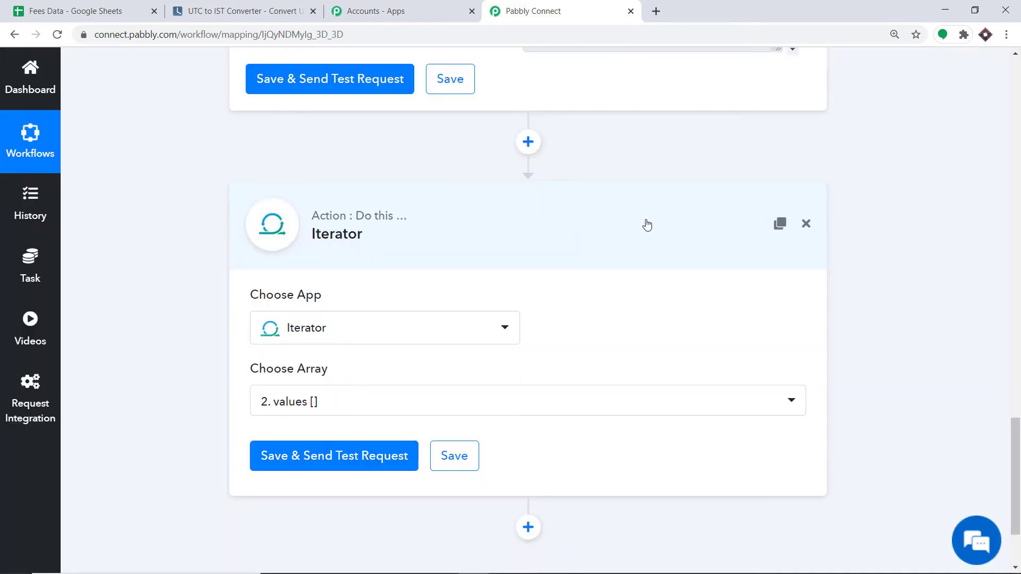
scroll(510, 280, down, 3)
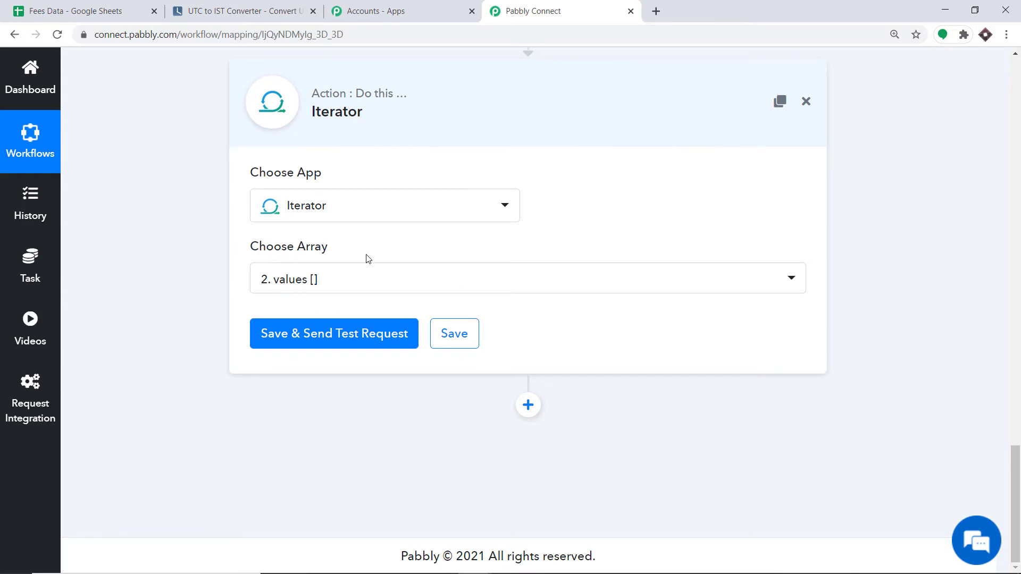
scroll(412, 287, up, 3)
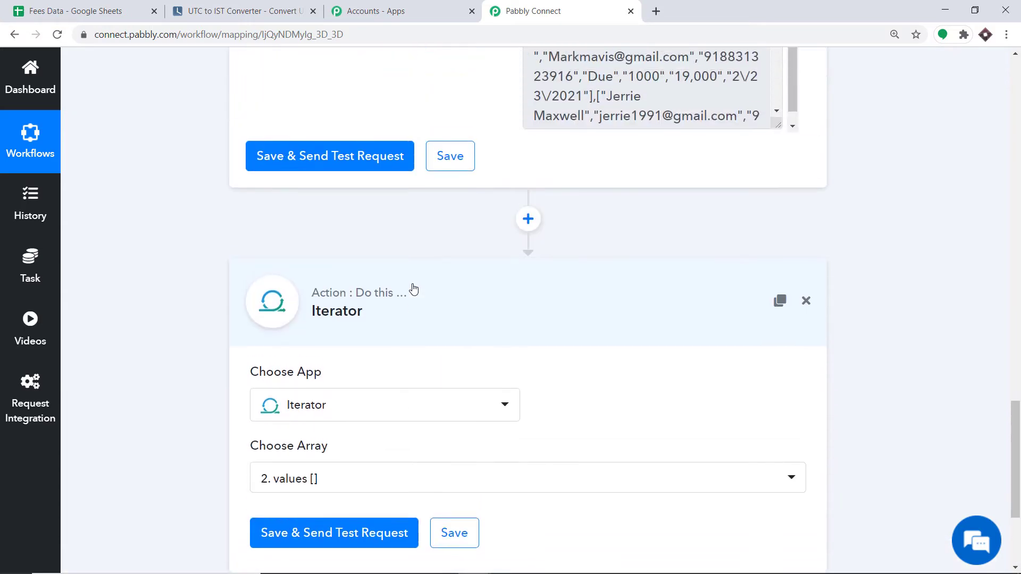
scroll(412, 289, up, 3)
scroll(413, 289, down, 6)
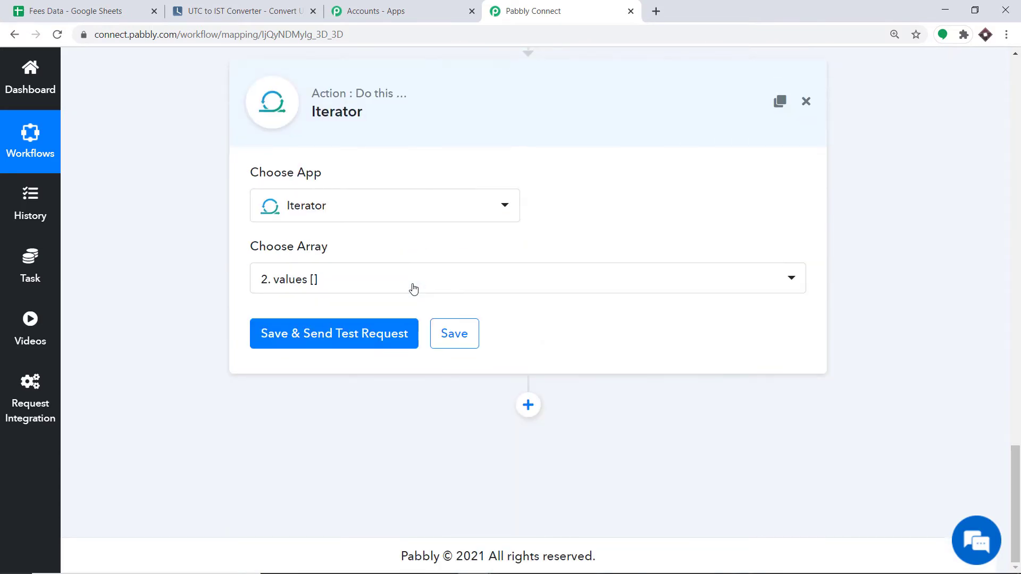
Send a test request for the Iterator and expand its response value to show the row.
click(348, 337)
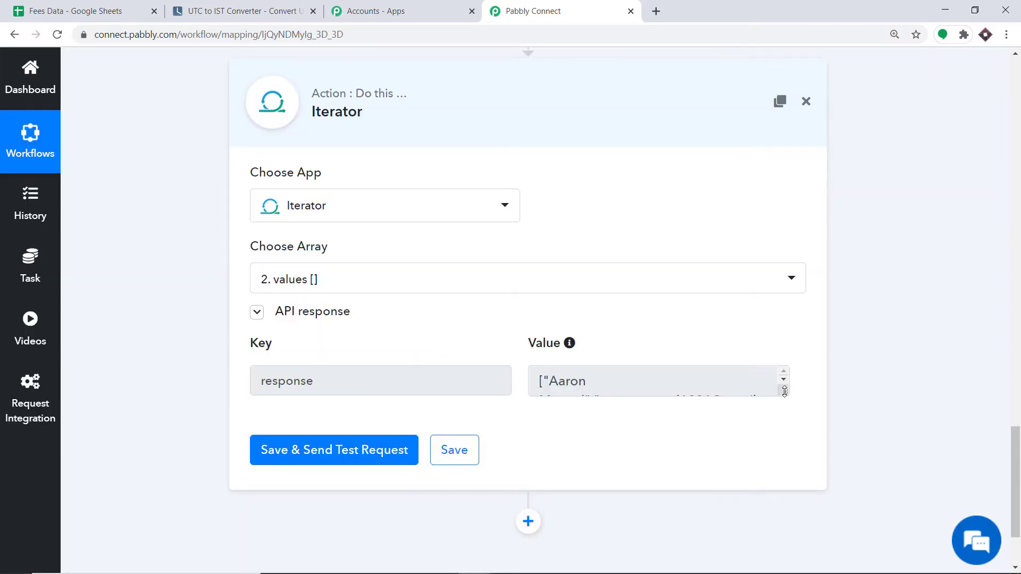
drag(786, 395, 792, 502)
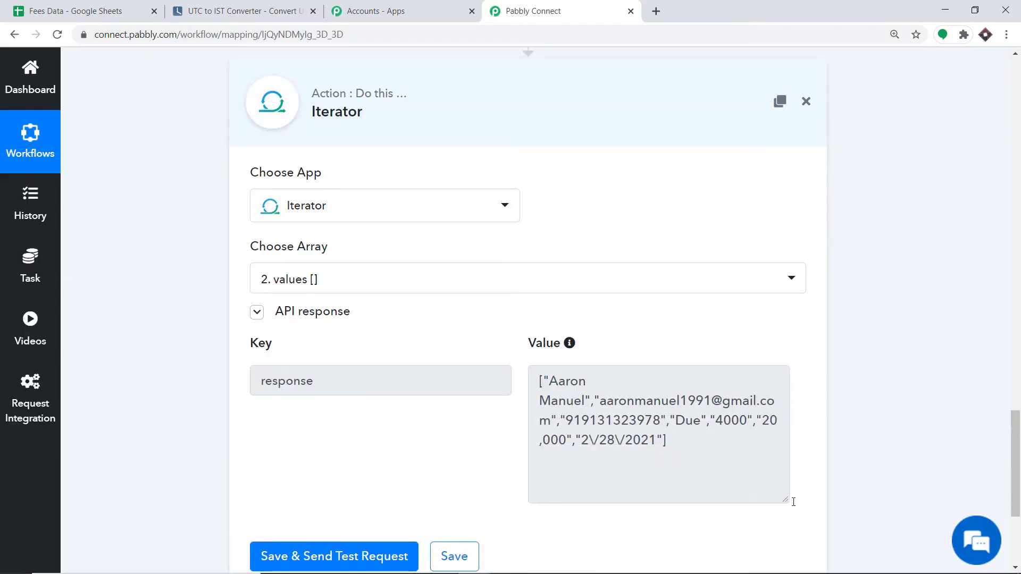
scroll(961, 439, down, 3)
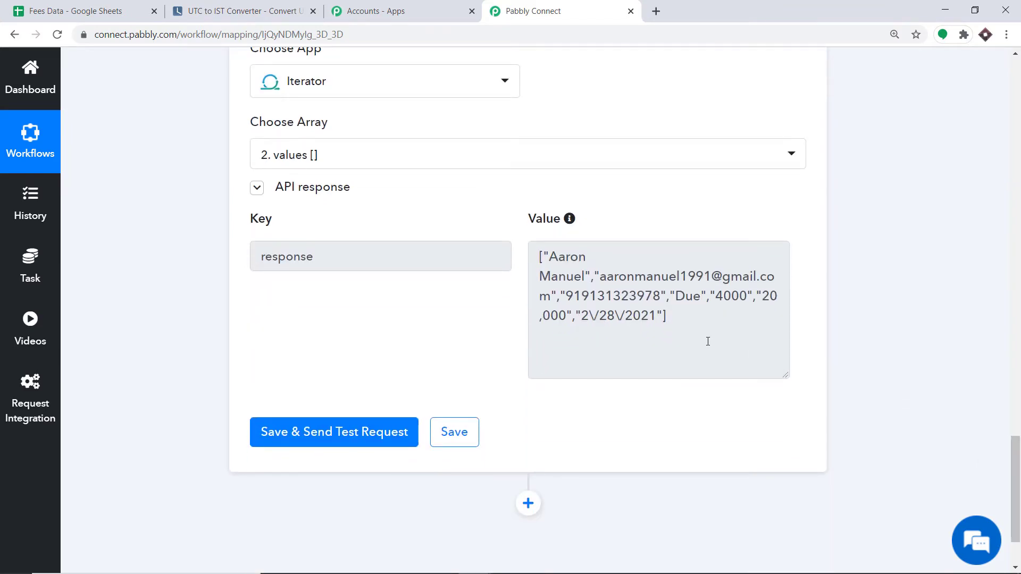
drag(709, 340, 530, 257)
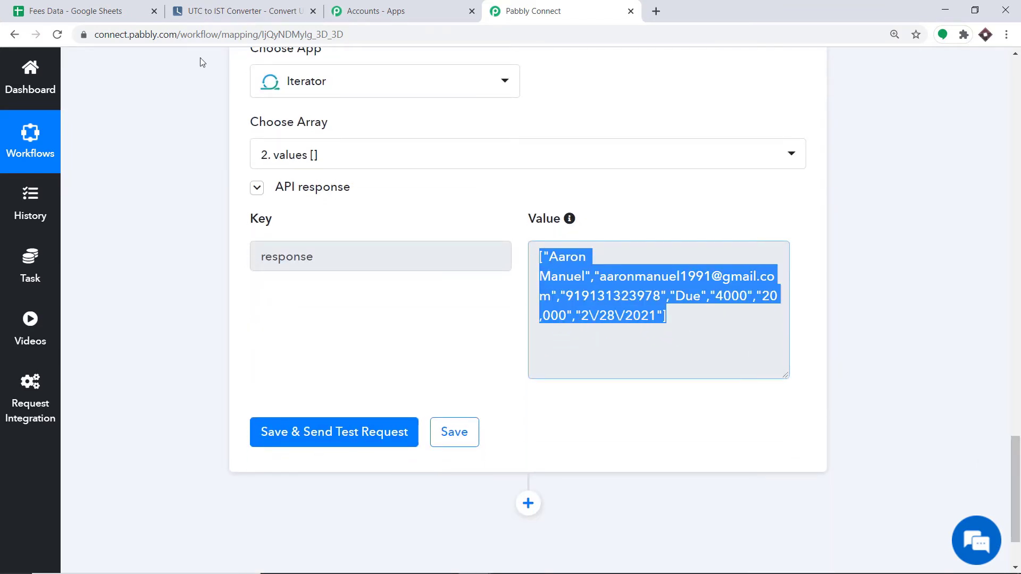
Compare the response with Fees Data row 2, cells A2 through G2 (Due, 4000, 20,000, 2/28/2021).
click(88, 8)
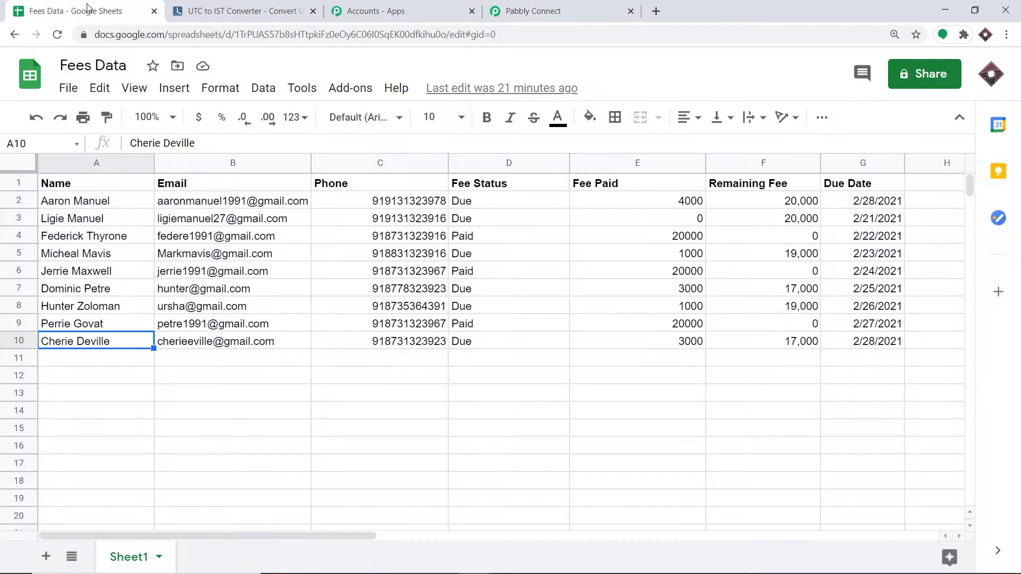
click(68, 202)
click(227, 202)
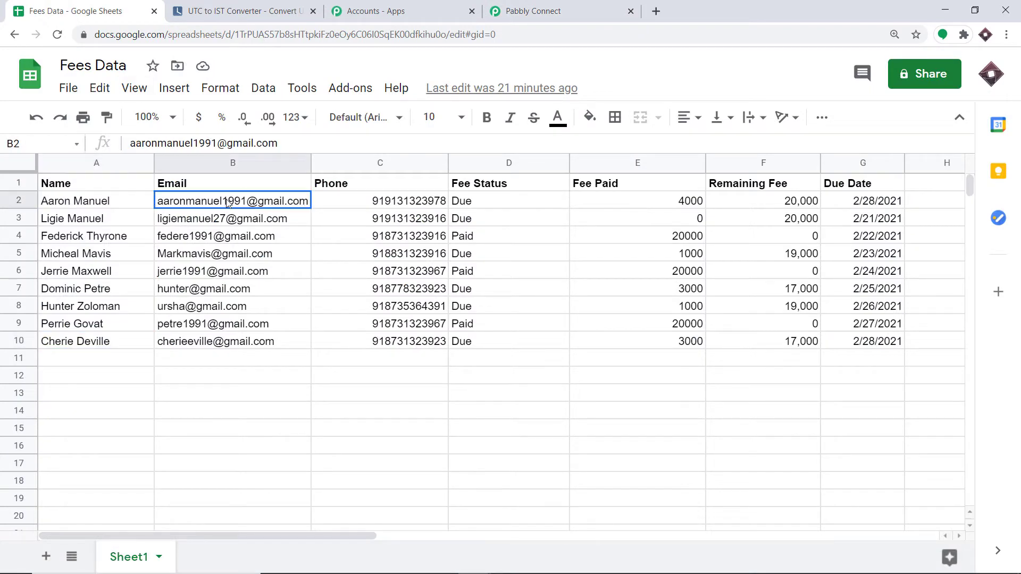
click(372, 202)
click(492, 204)
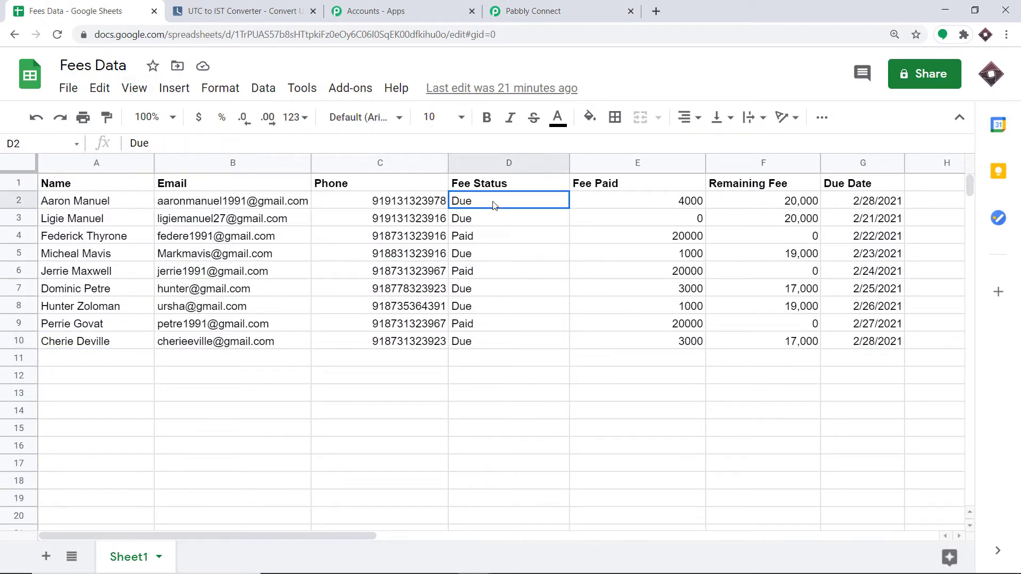
click(603, 207)
click(742, 207)
click(866, 204)
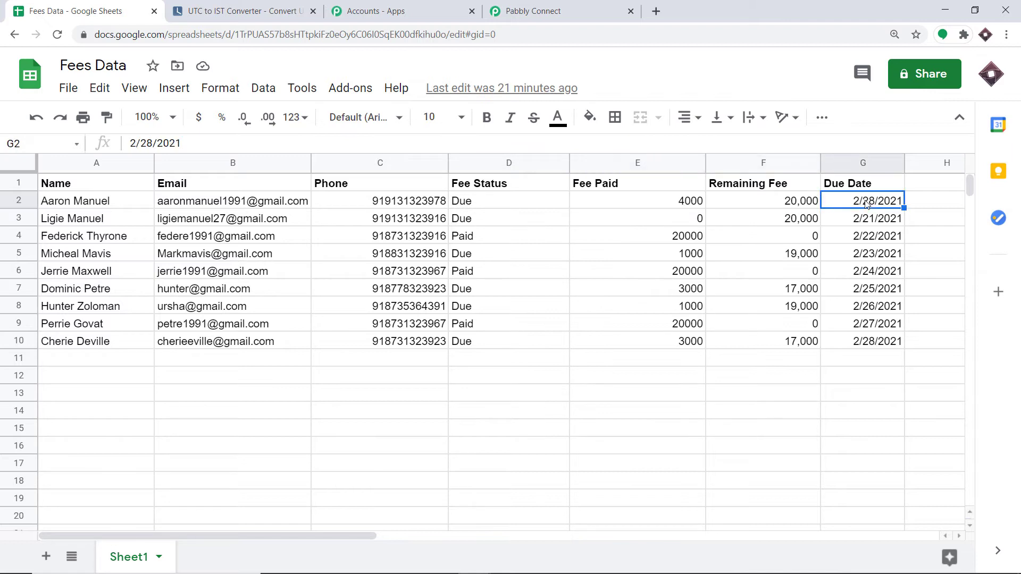
click(532, 11)
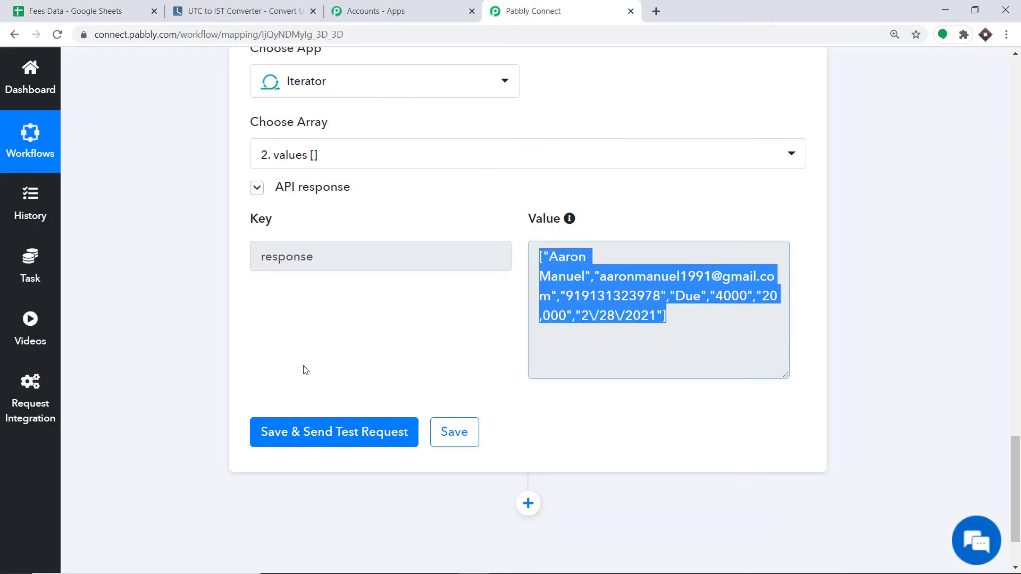
In Fees Data, review row 3's name, email, phone, fee status and fee paid.
click(61, 7)
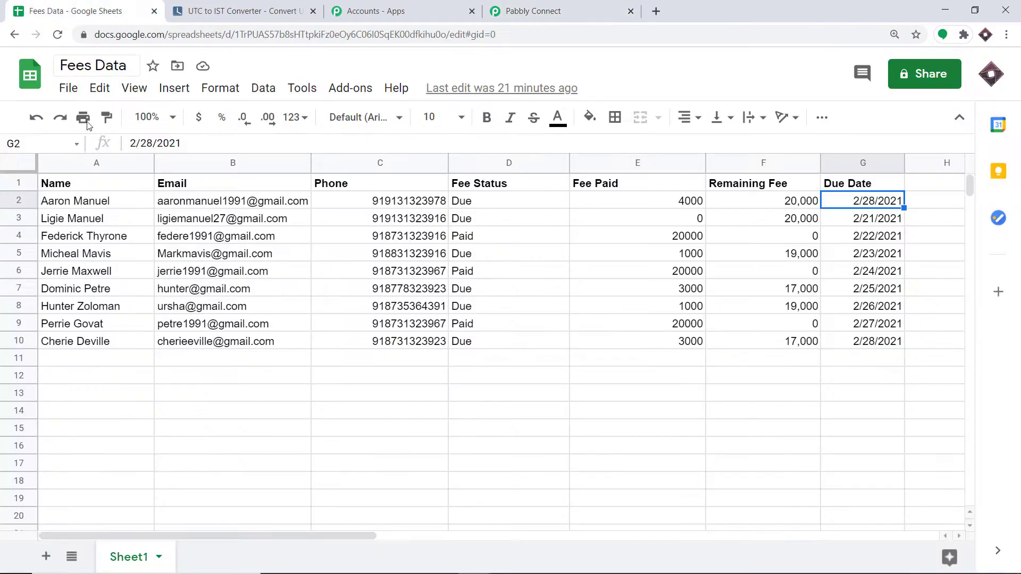
click(60, 223)
click(195, 221)
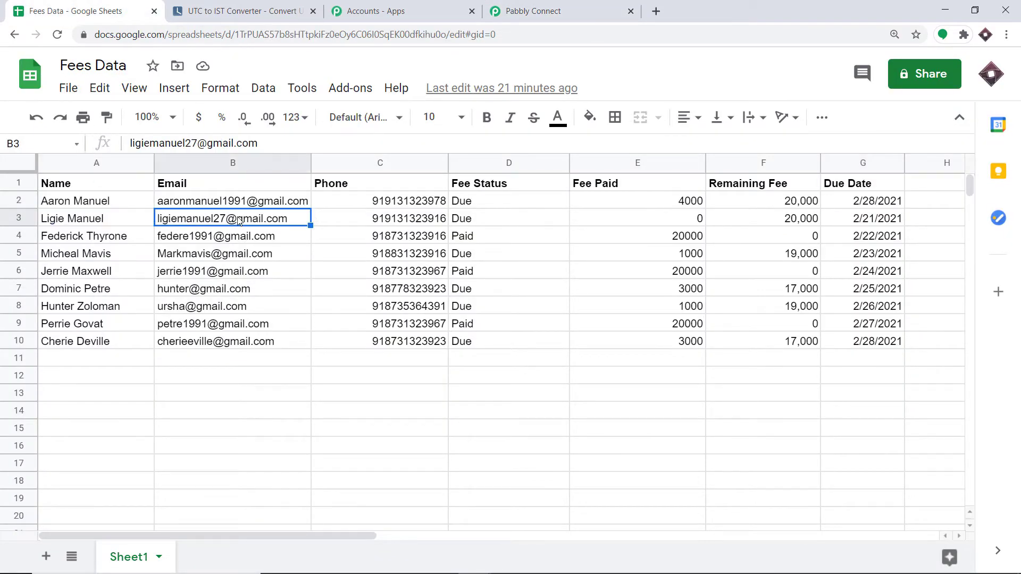
click(403, 220)
click(488, 218)
click(621, 223)
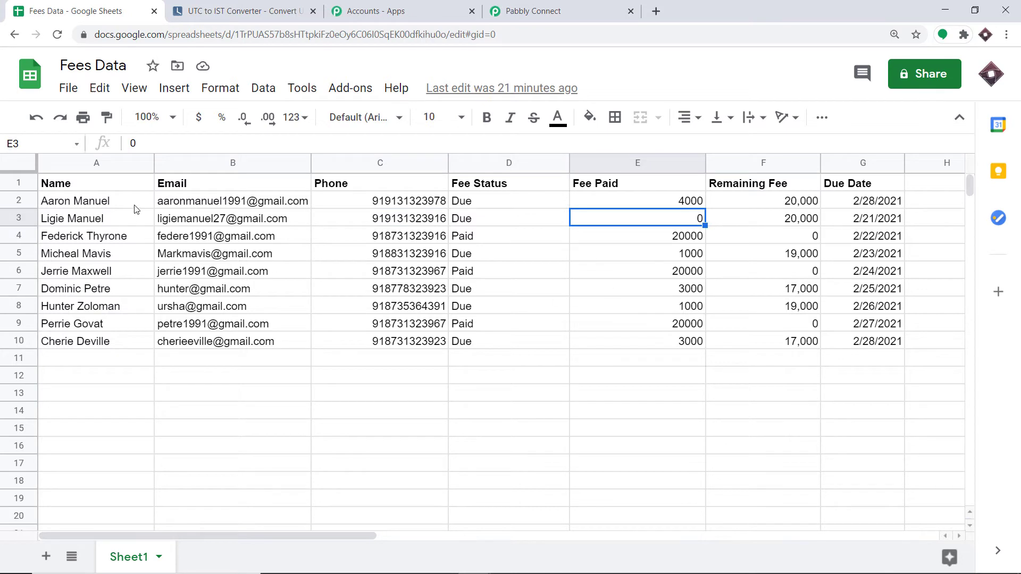
Review the name, email and phone cells of rows 4, 5 and 10, then return to Pabbly Connect.
click(80, 237)
click(212, 240)
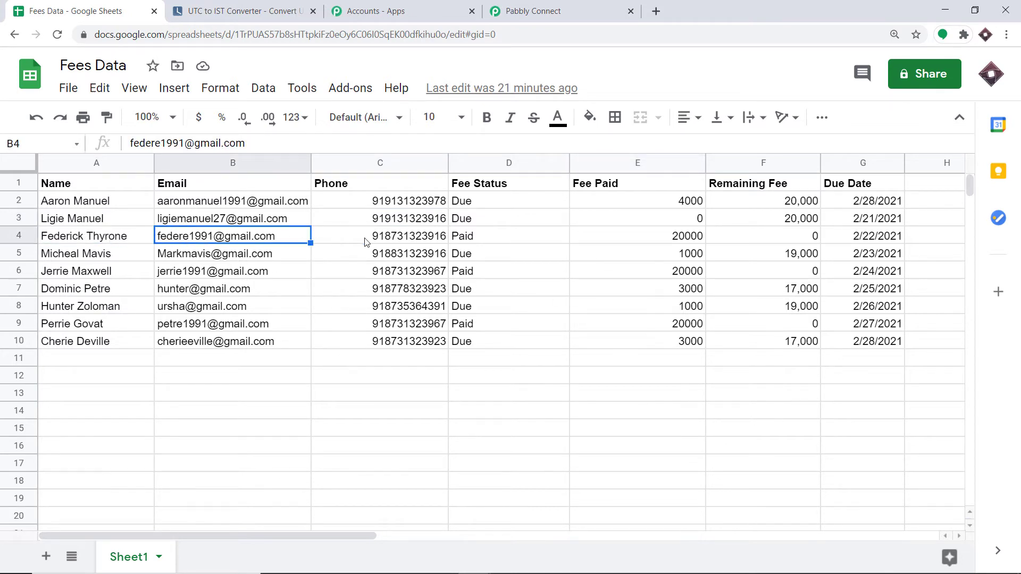
click(383, 242)
click(59, 253)
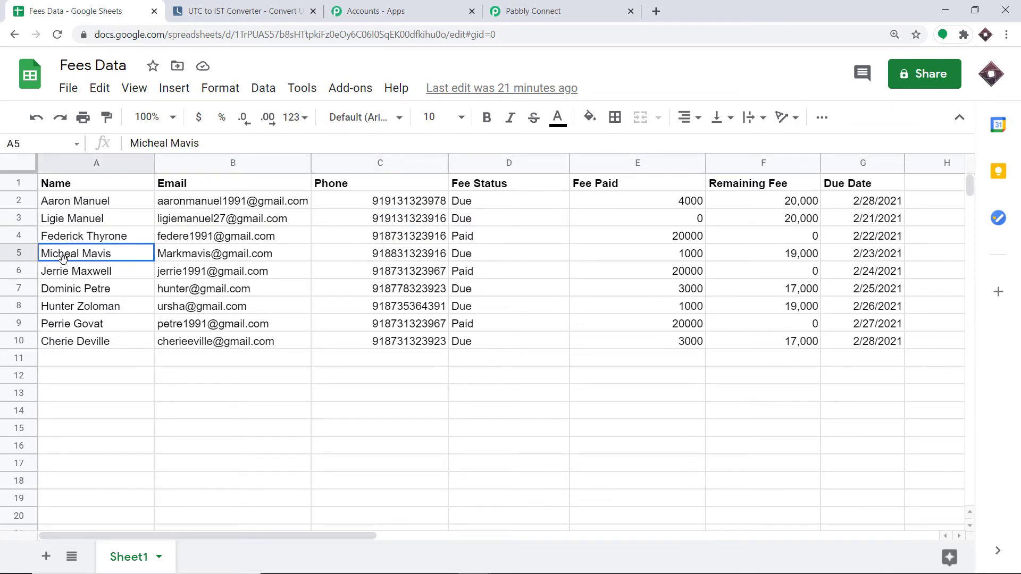
click(235, 258)
click(390, 257)
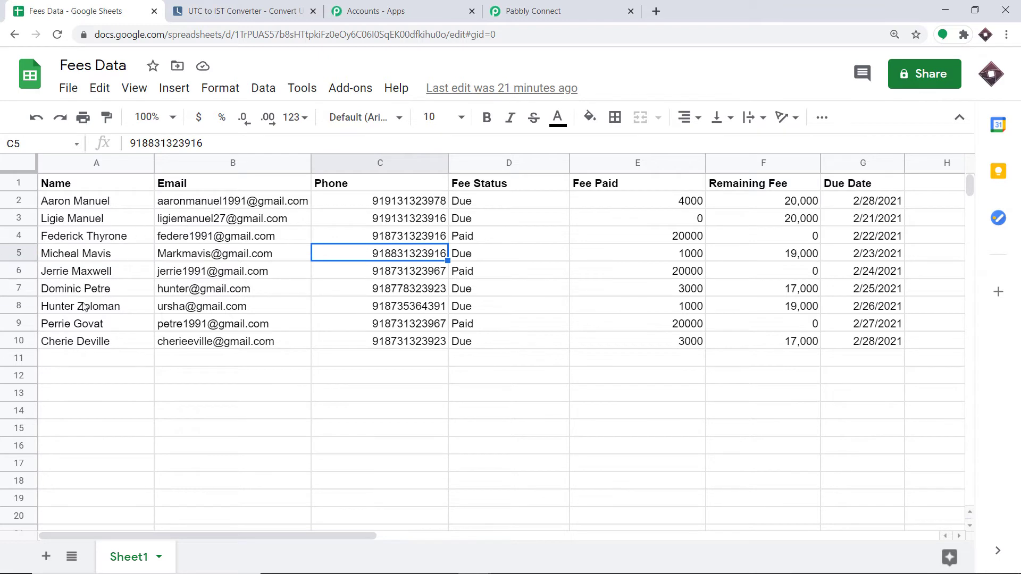
click(75, 345)
click(205, 345)
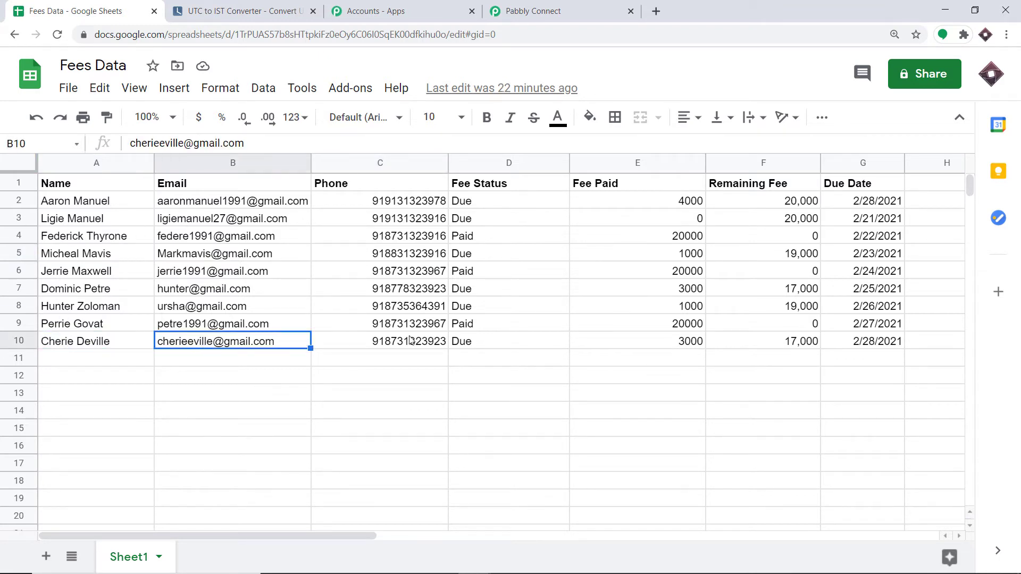
click(404, 341)
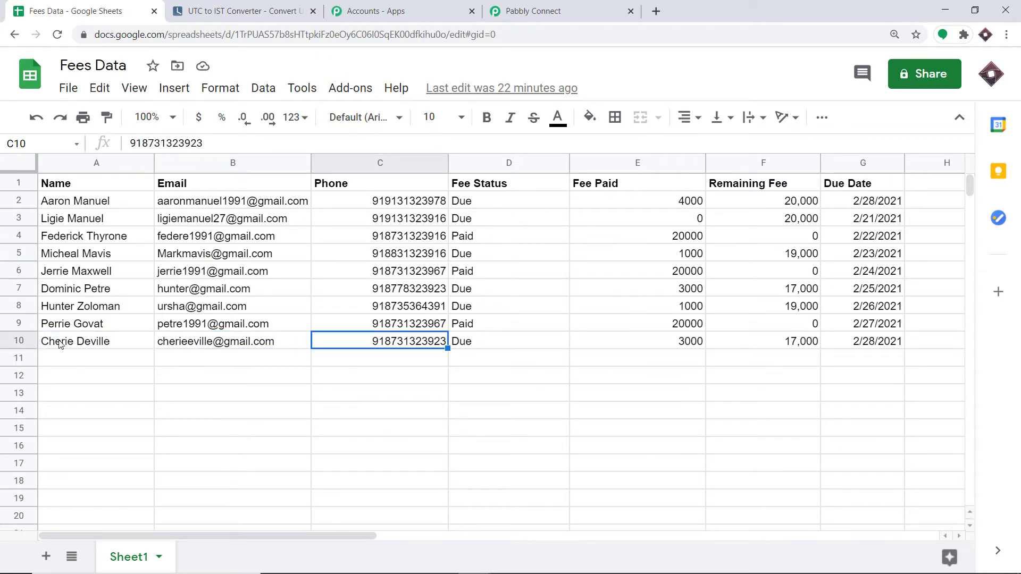
click(500, 10)
Select the full Iterator response value.
click(685, 310)
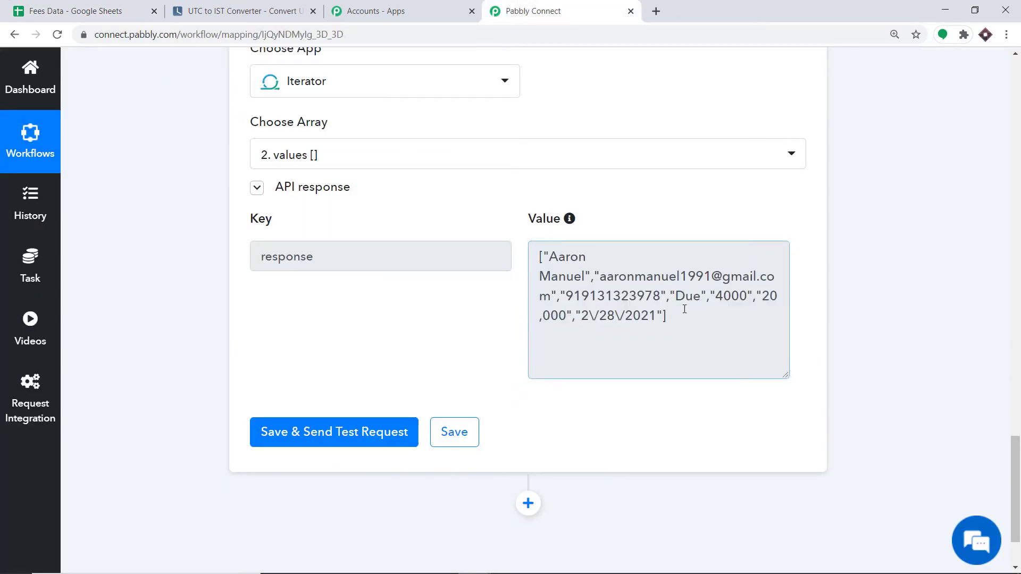
triple_click(609, 292)
scroll(671, 297, down, 1)
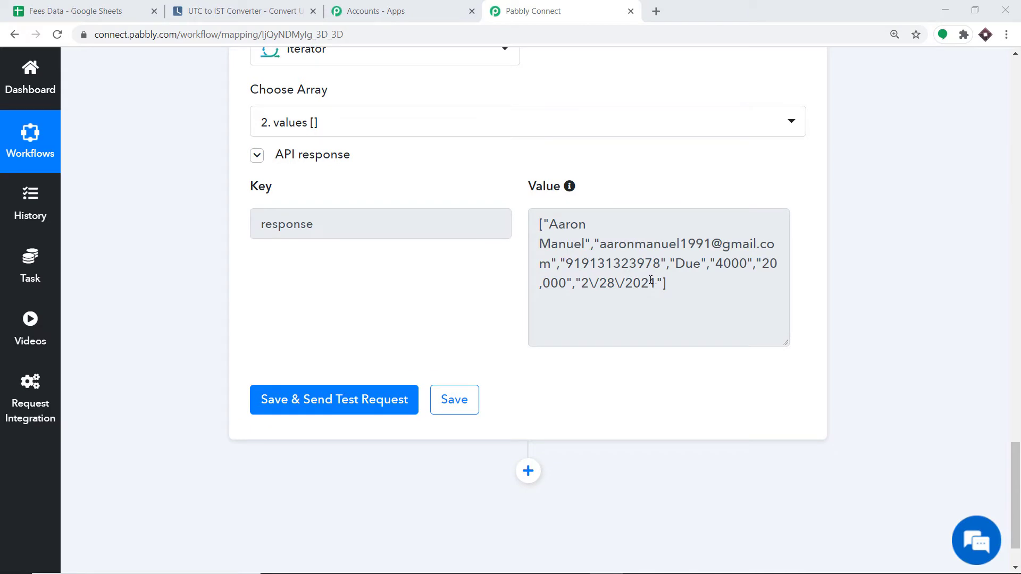
scroll(585, 285, down, 2)
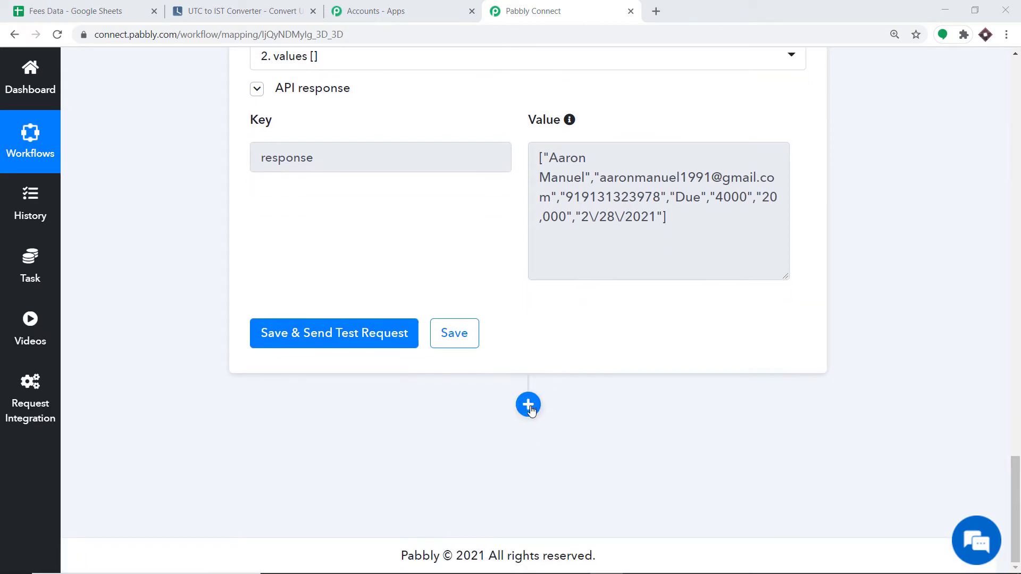
Add a Gmail 'Send an Email' step below the Iterator and start the Gmail connection.
click(527, 404)
scroll(531, 319, down, 5)
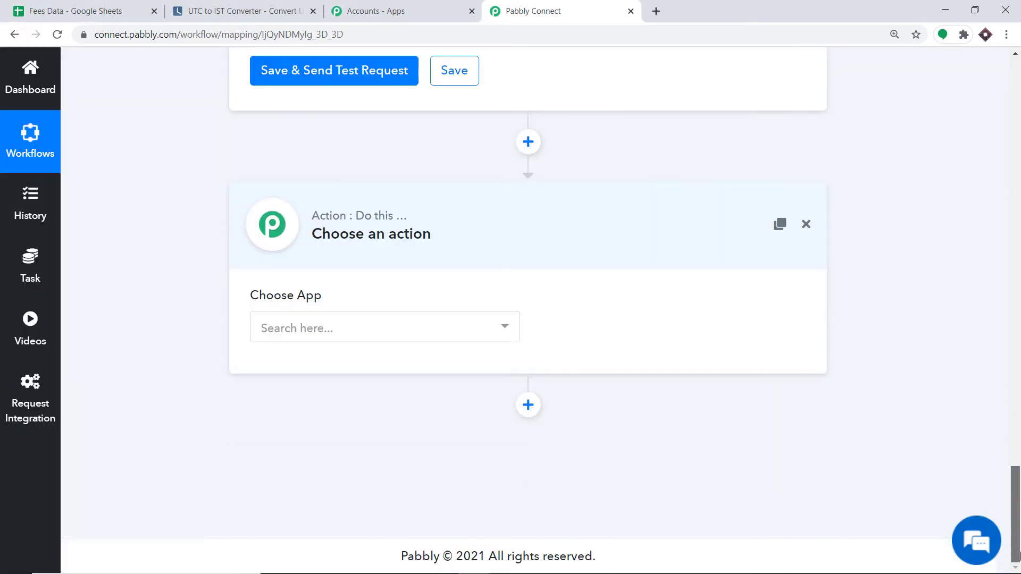
click(392, 319)
text(gm)
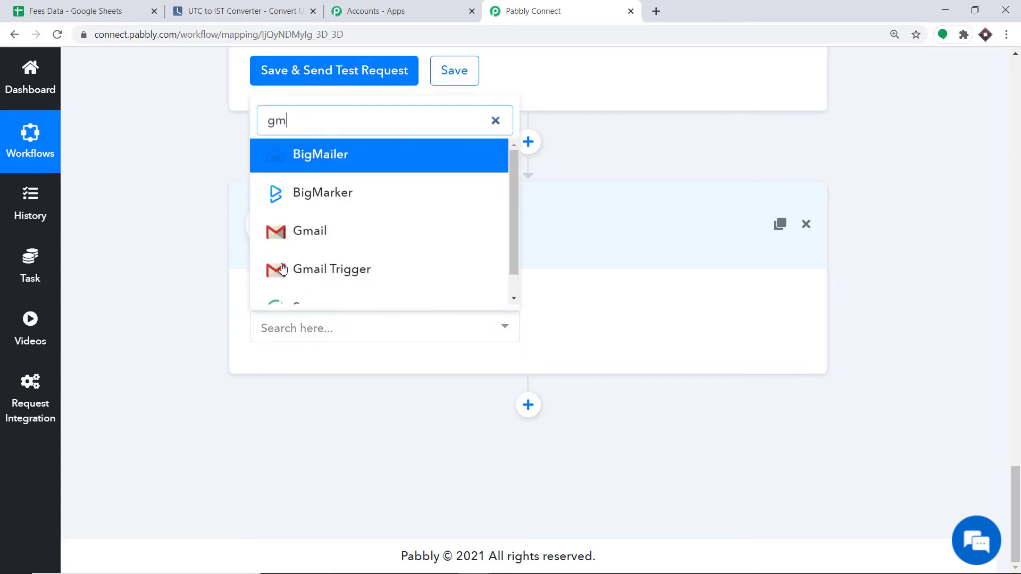
click(322, 232)
click(606, 329)
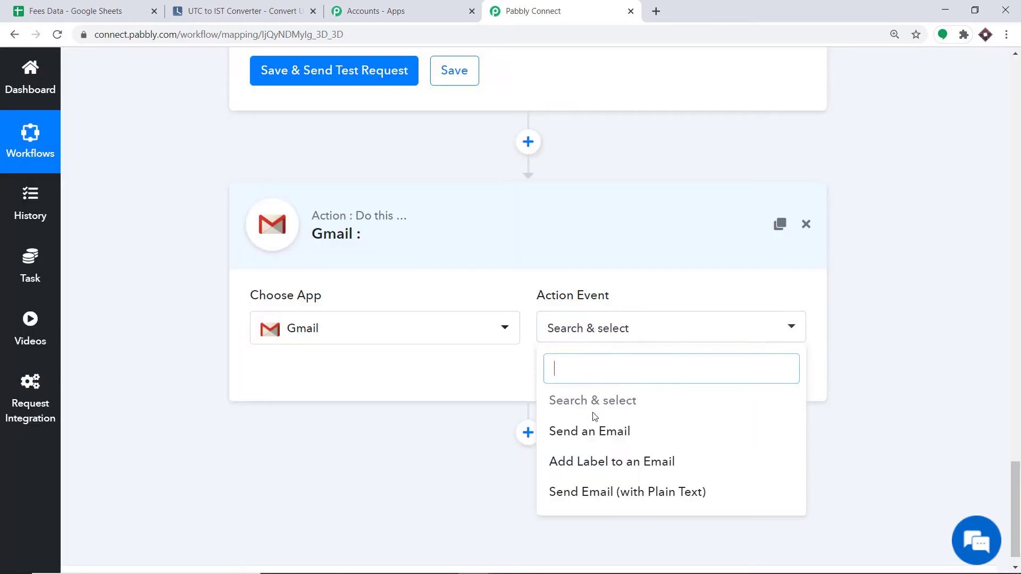
click(594, 430)
click(276, 381)
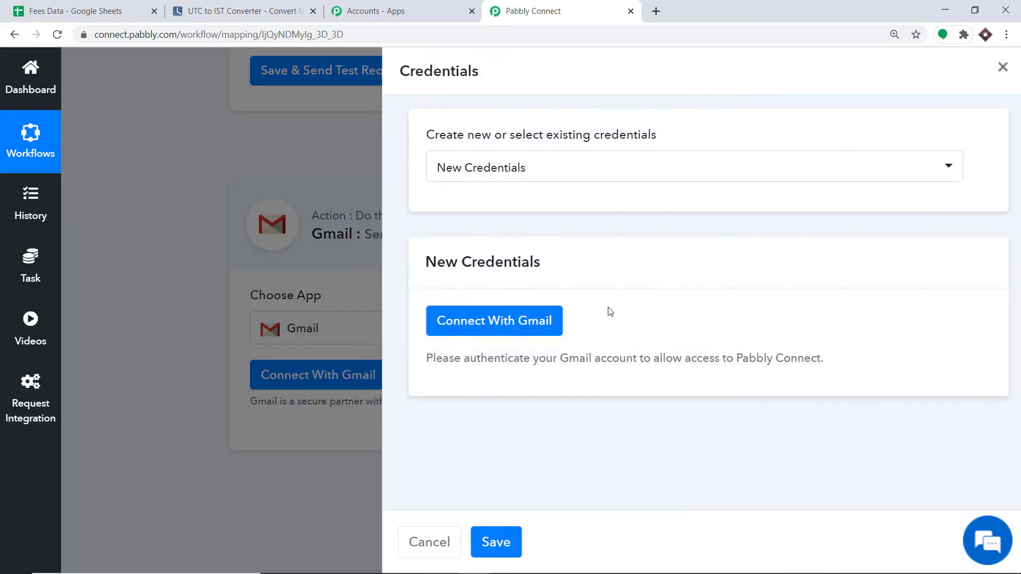
Authorize a Google account for the Gmail step and acknowledge Authorization Successful.
click(458, 313)
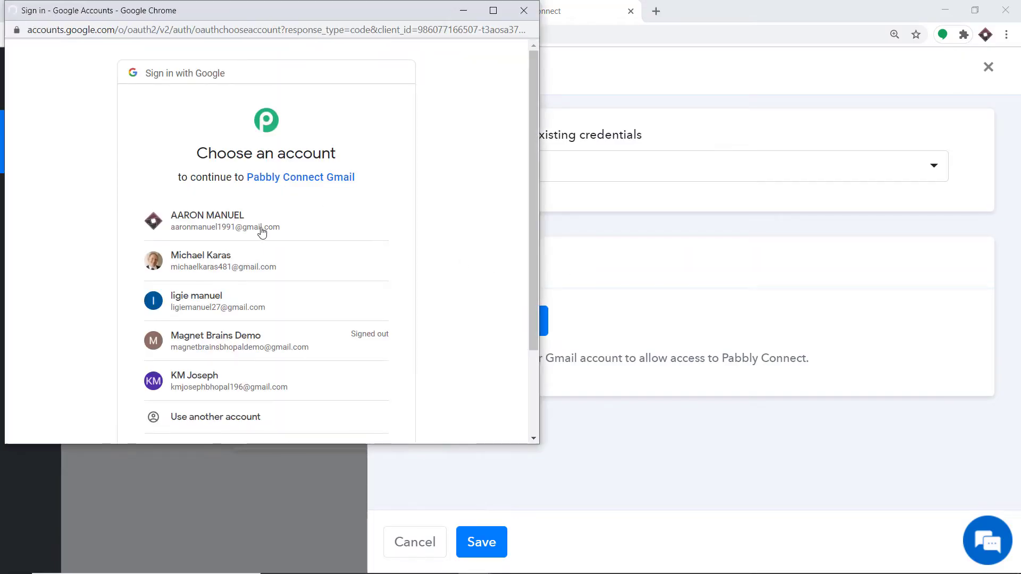
click(248, 267)
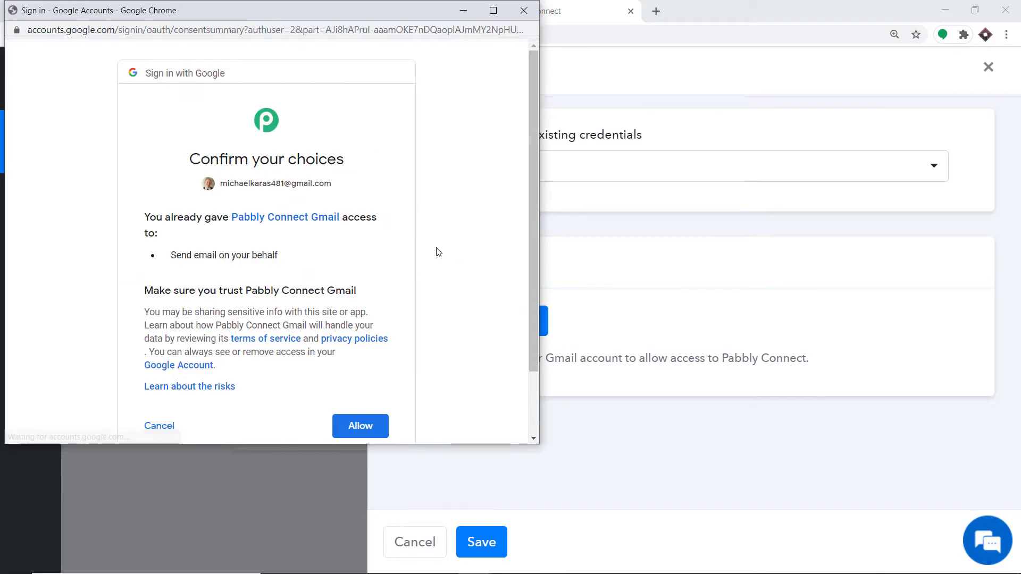
click(360, 423)
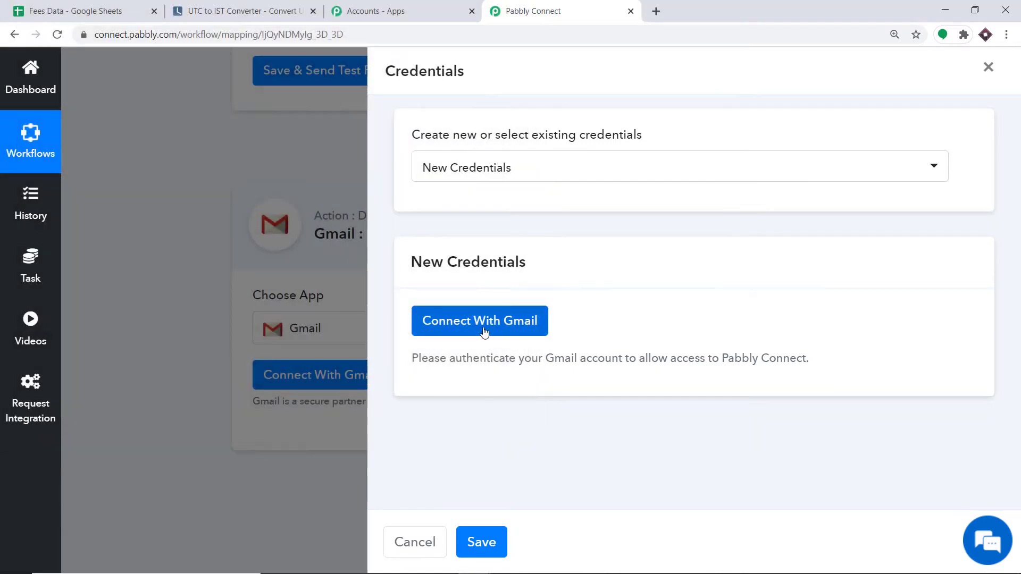
click(484, 331)
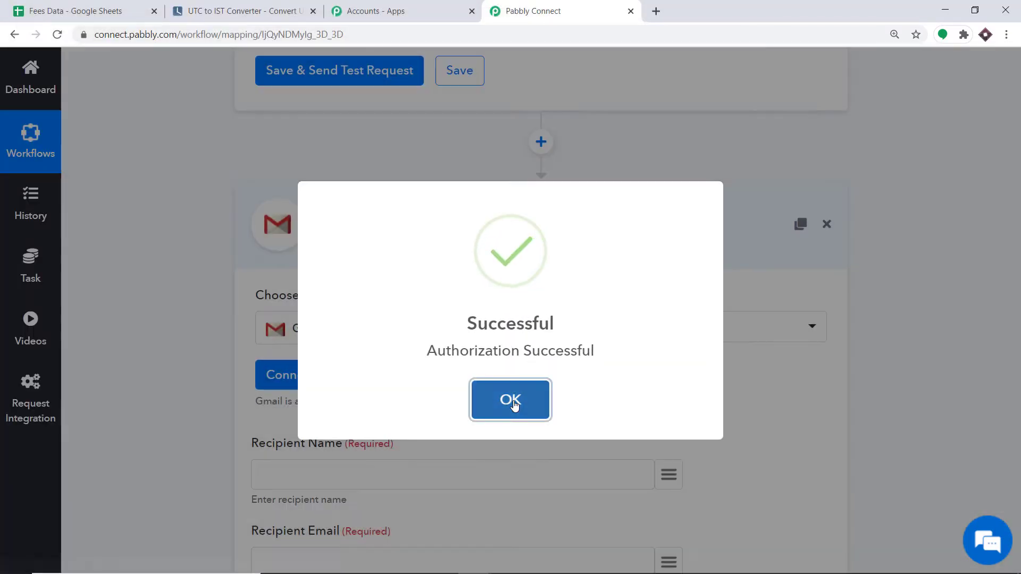
click(513, 403)
scroll(590, 312, down, 2)
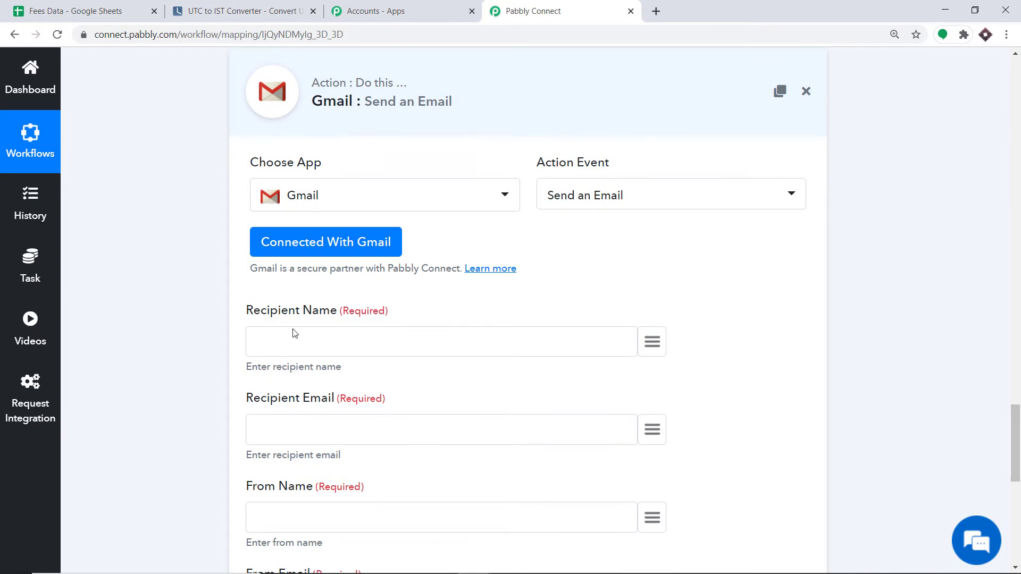
Map the Iterator's 3. response value into the Recipient Name field.
scroll(292, 332, up, 1)
scroll(565, 326, up, 5)
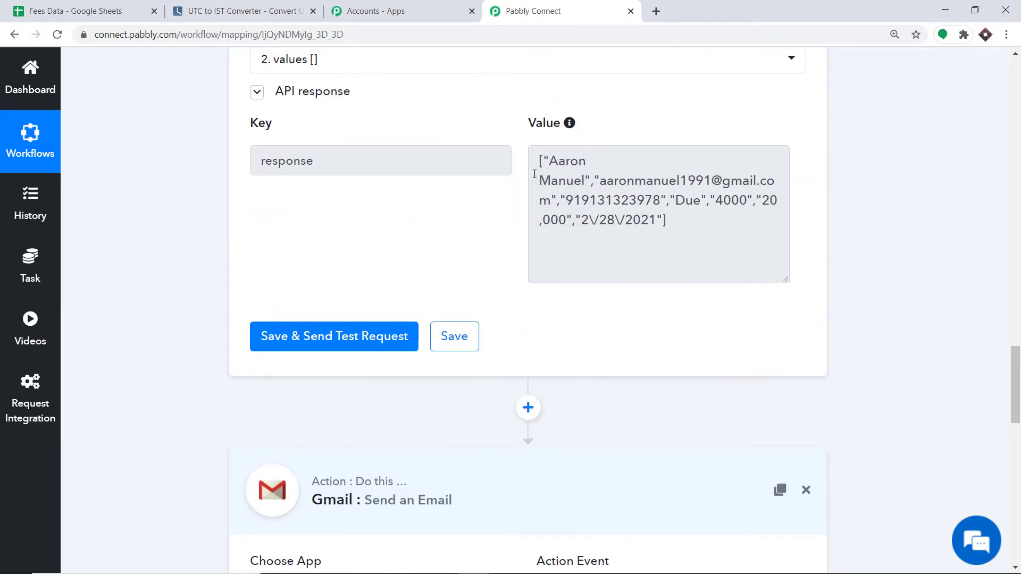
scroll(573, 171, down, 6)
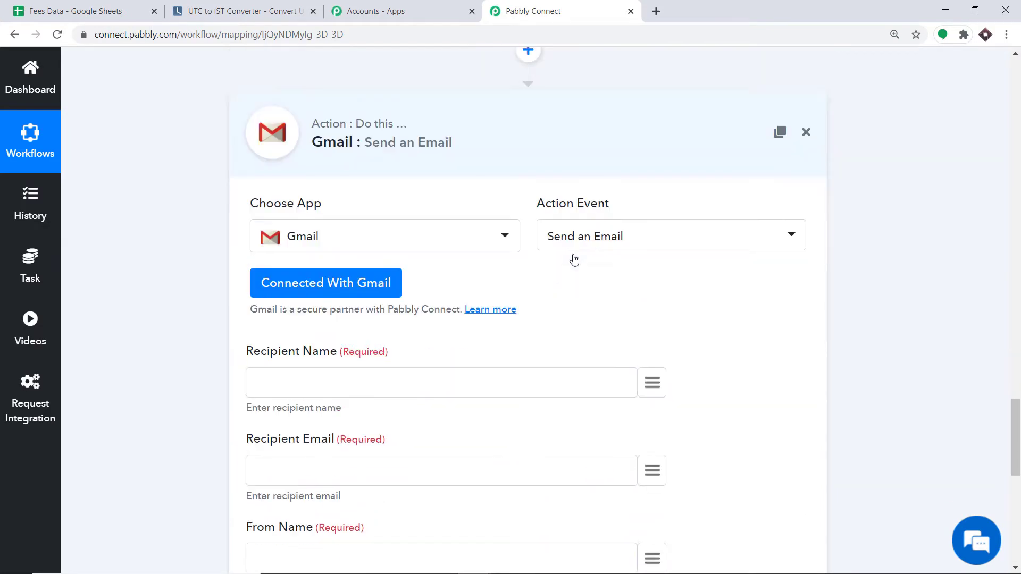
click(658, 341)
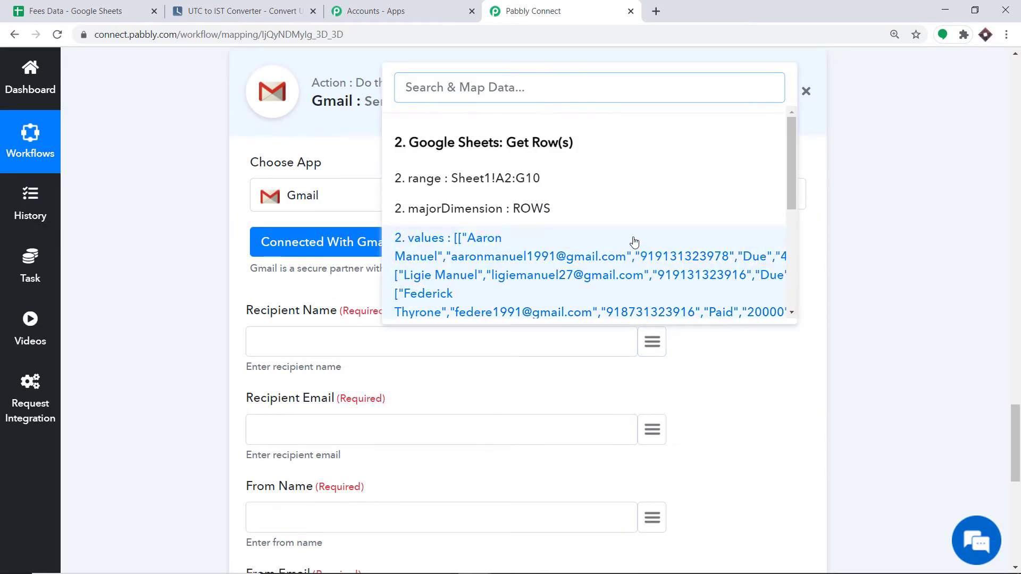
scroll(672, 188, down, 3)
scroll(672, 188, down, 4)
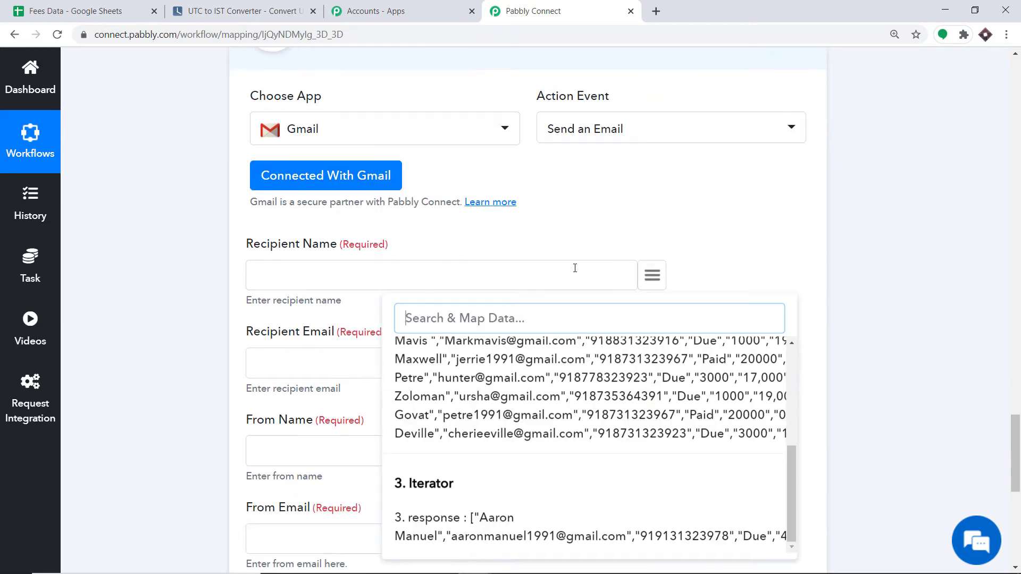
click(489, 520)
scroll(456, 364, up, 1)
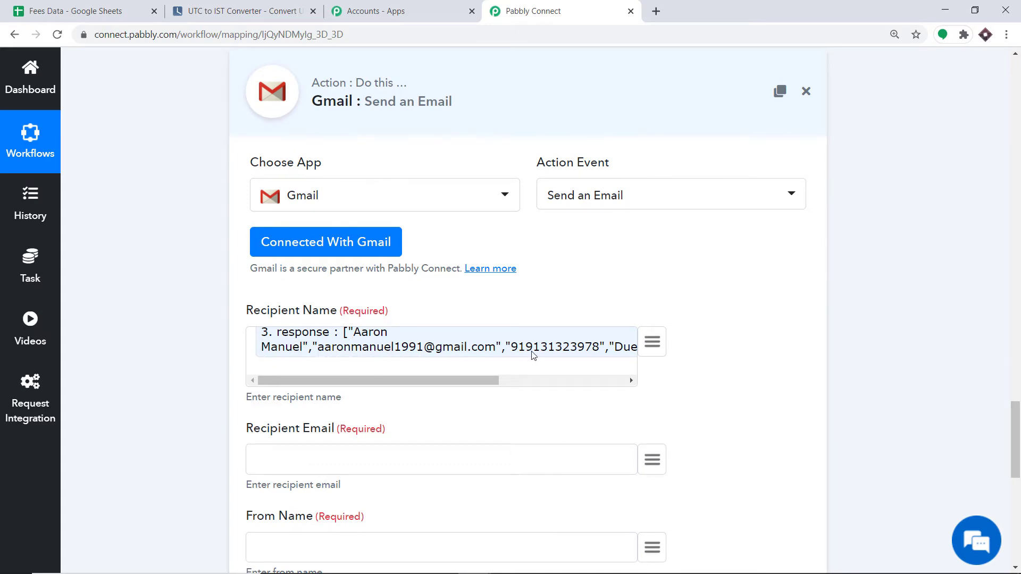
drag(433, 381, 641, 381)
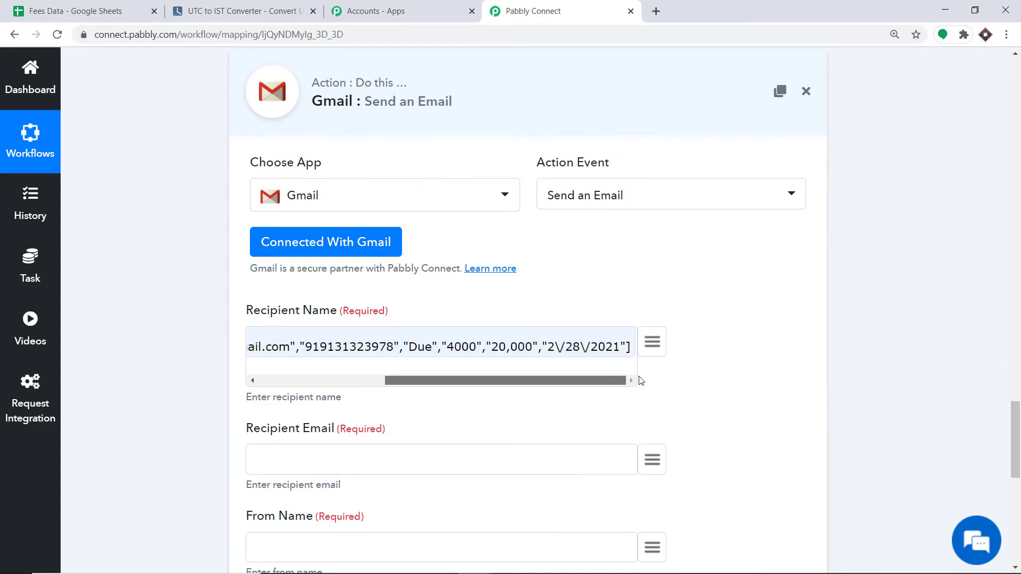
After checking the Fees Data sheet, map 3. response into the Recipient Email field.
click(103, 8)
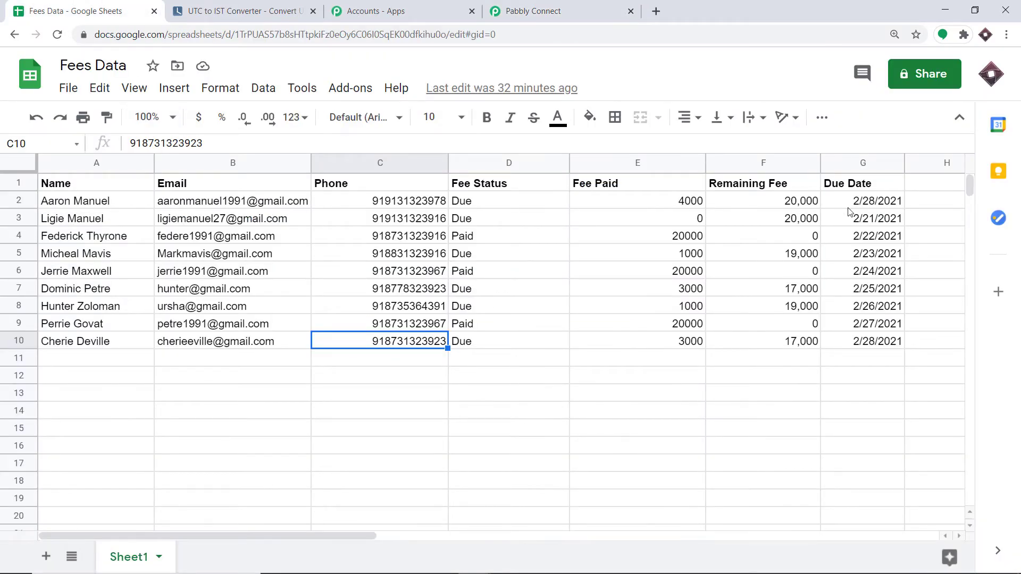
click(601, 9)
scroll(418, 296, down, 3)
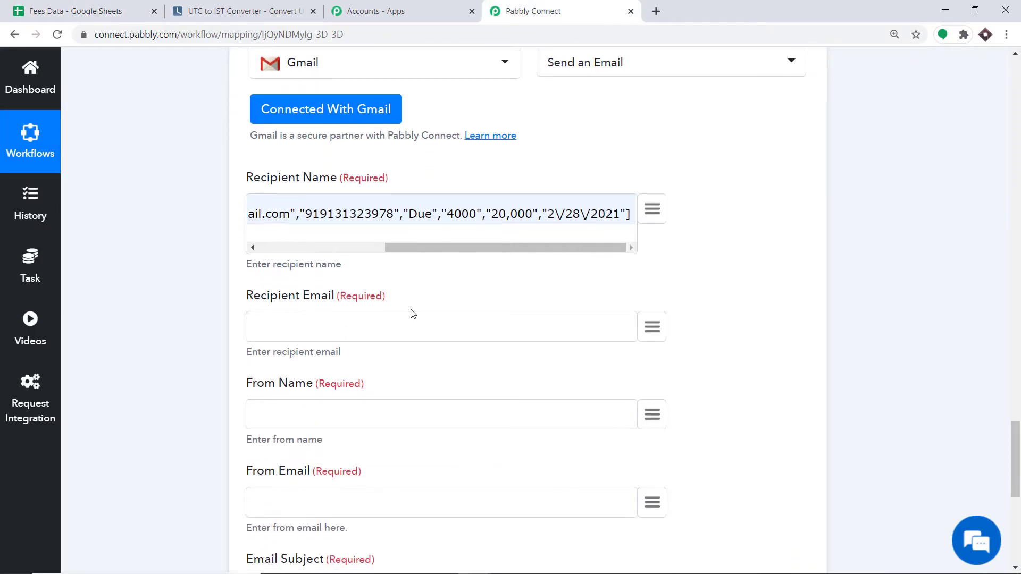
click(651, 326)
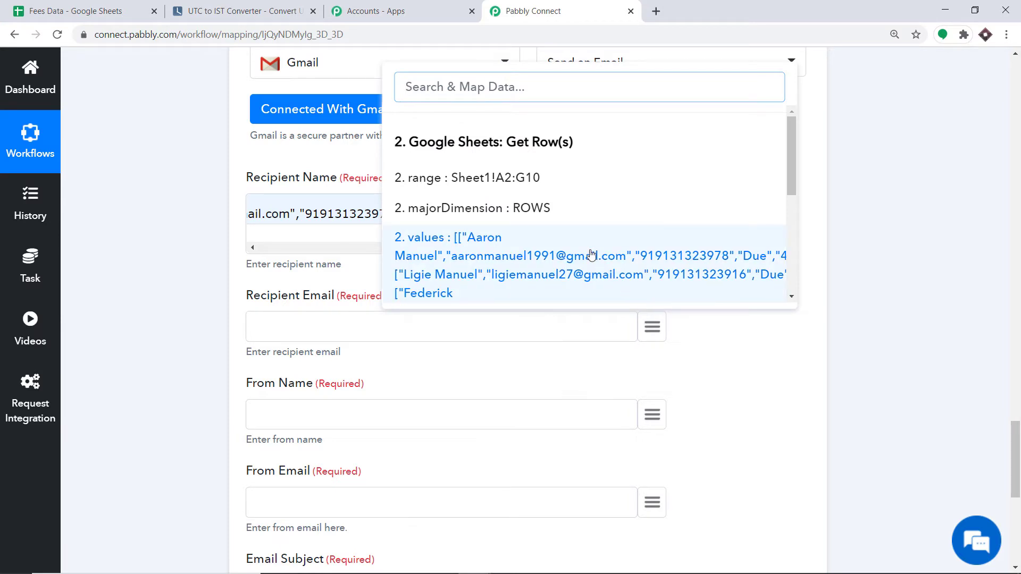
click(117, 4)
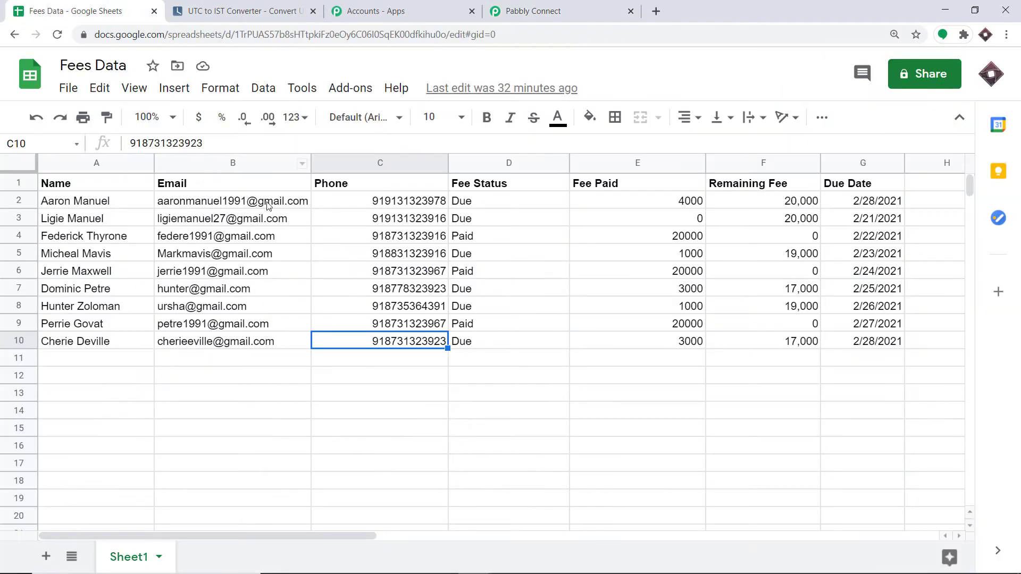
click(533, 11)
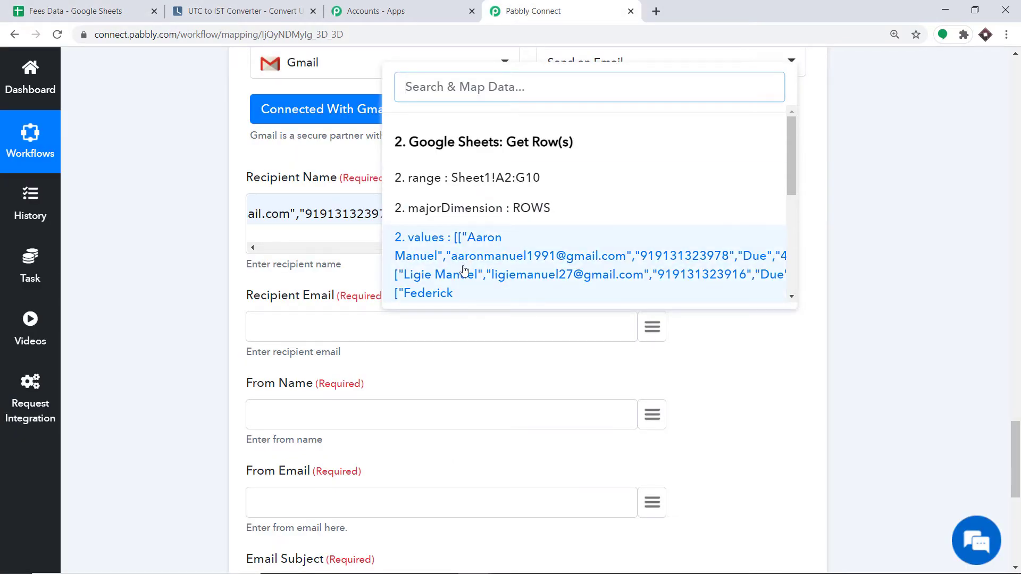
scroll(513, 261, down, 5)
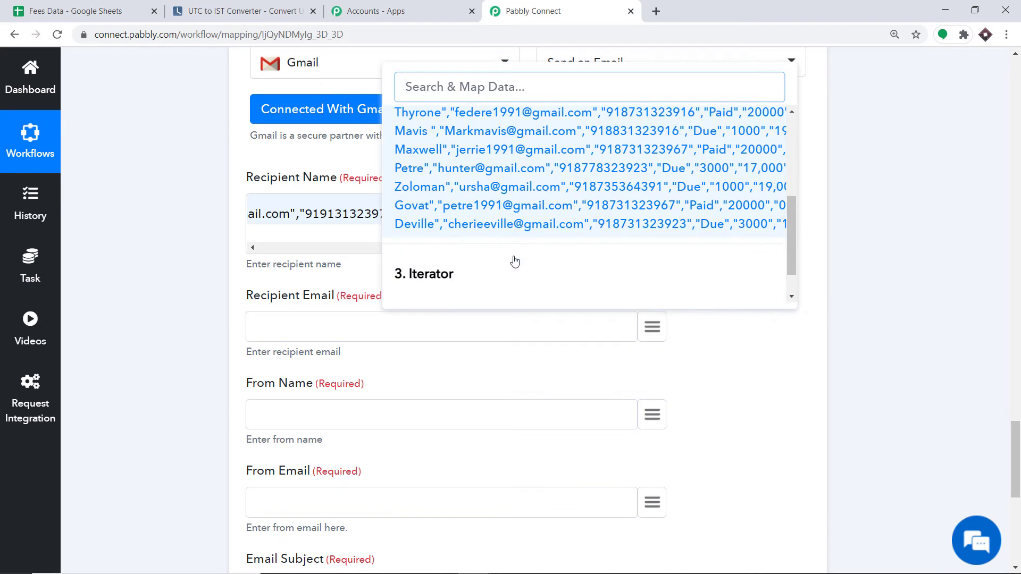
click(512, 275)
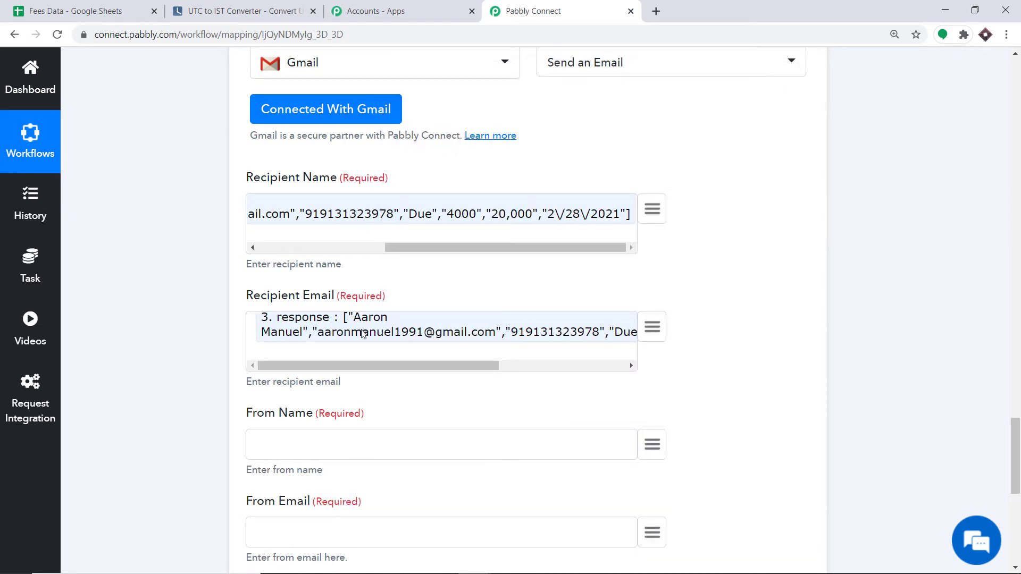
drag(448, 362, 415, 368)
scroll(584, 223, up, 9)
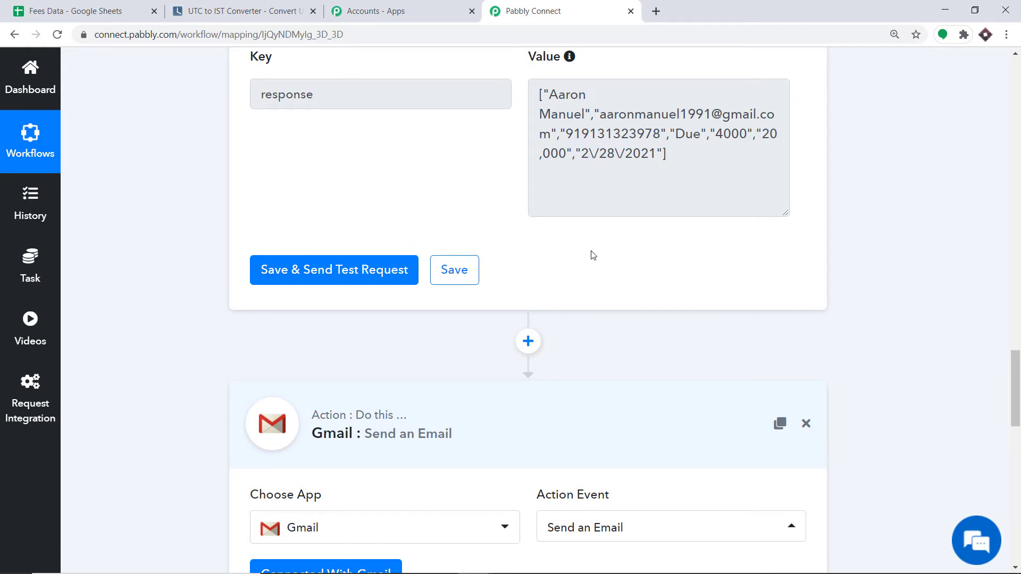
Delete the Gmail step and dismiss the success message.
click(528, 341)
scroll(706, 256, down, 9)
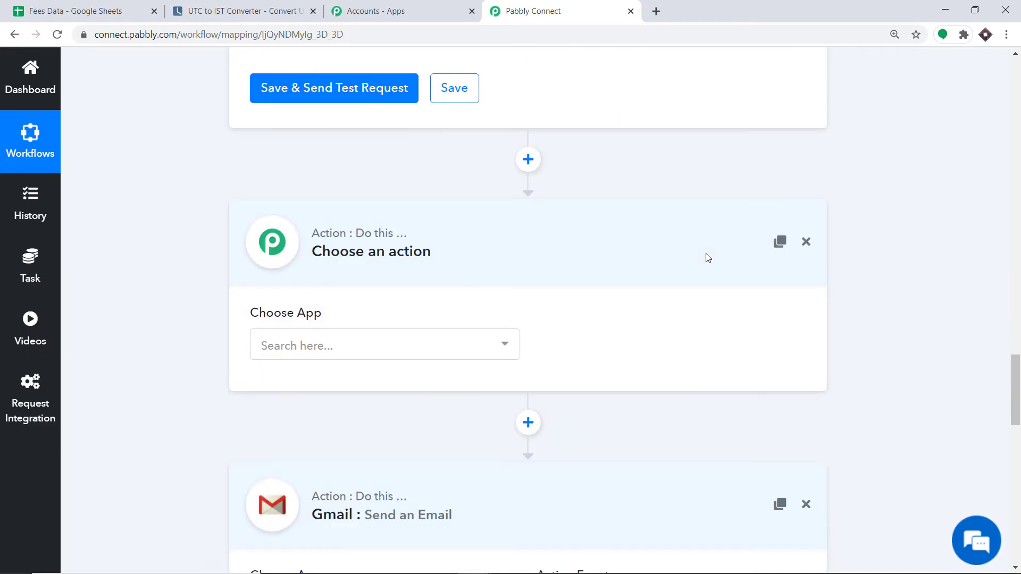
click(806, 221)
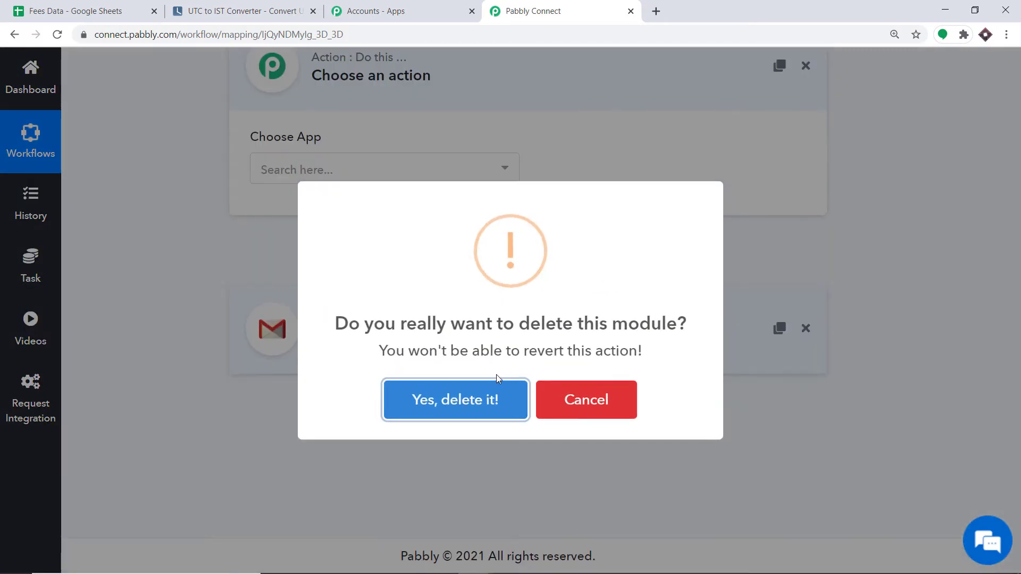
click(476, 407)
click(513, 396)
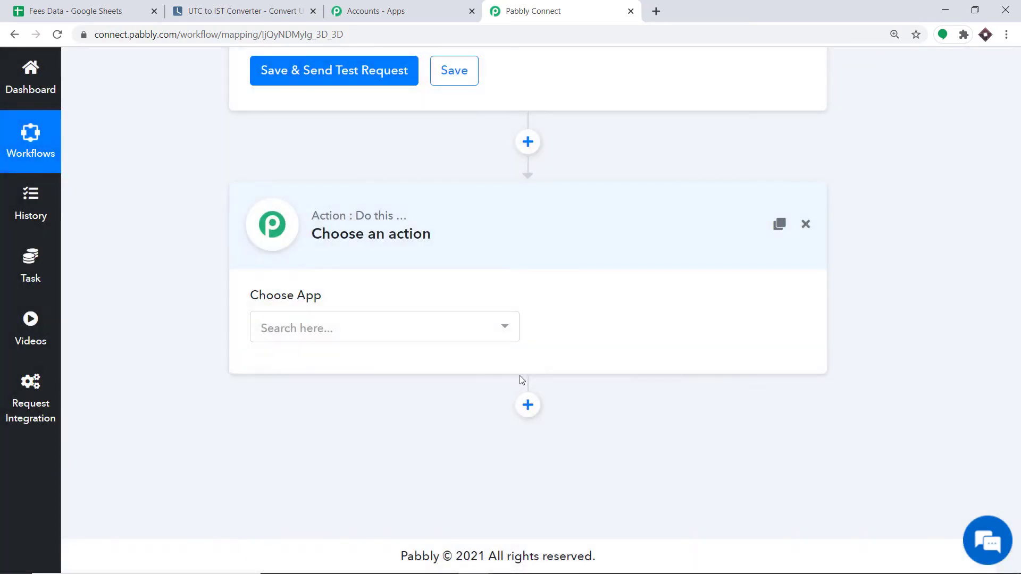
Set the new step to JSON Extractor with the Extract JSON Data event and connect it.
click(310, 332)
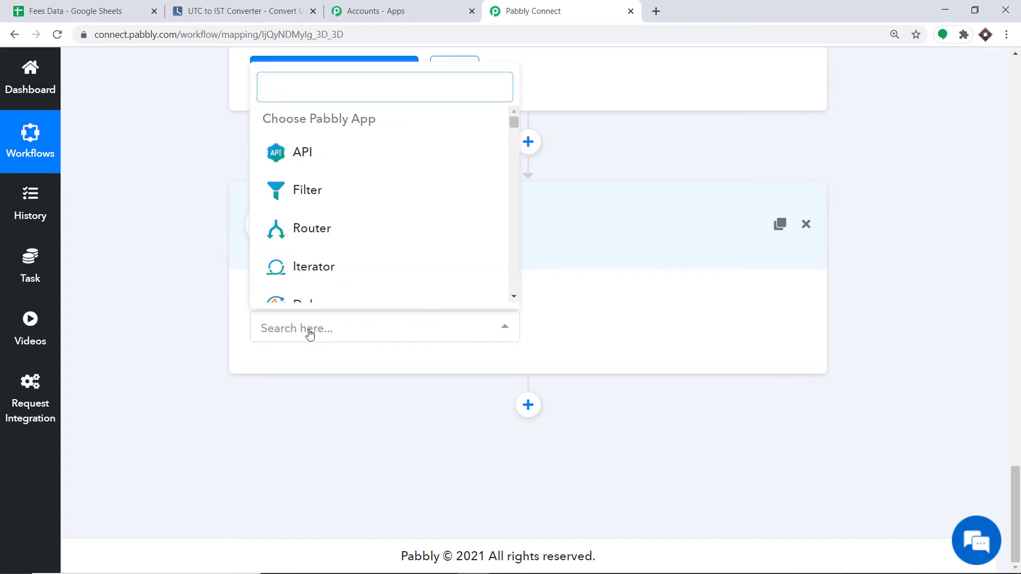
text(js)
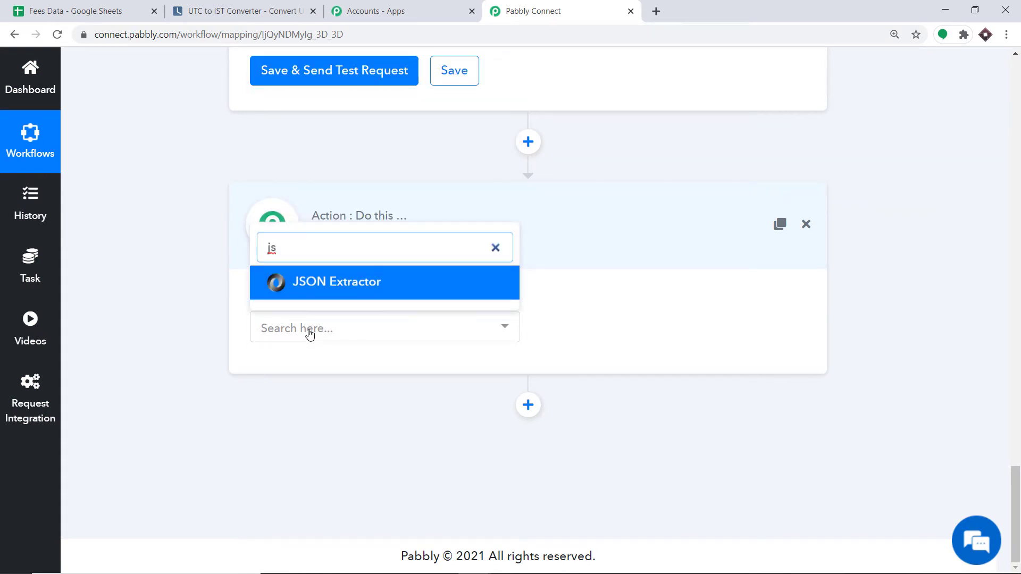
click(334, 283)
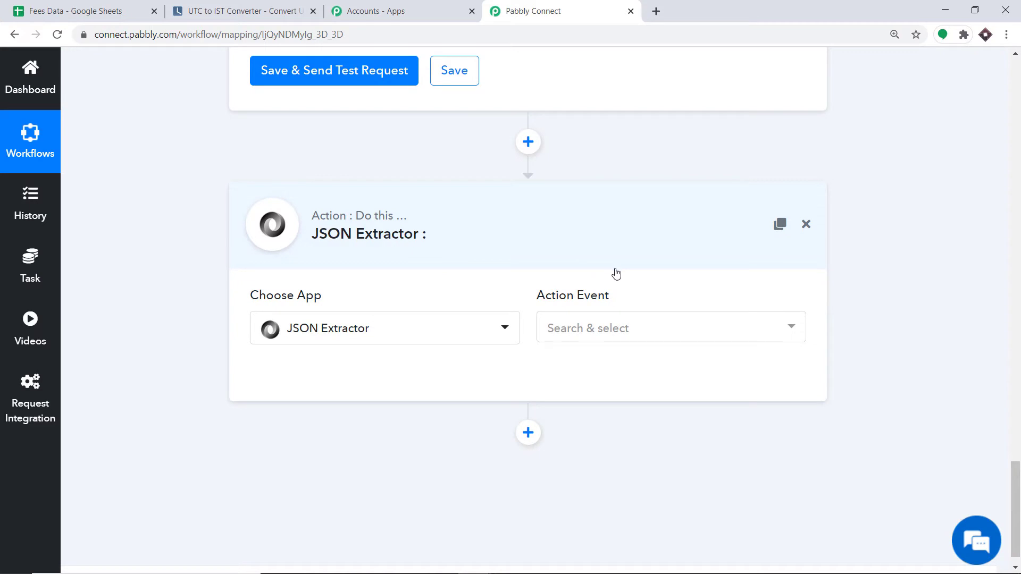
scroll(616, 274, up, 5)
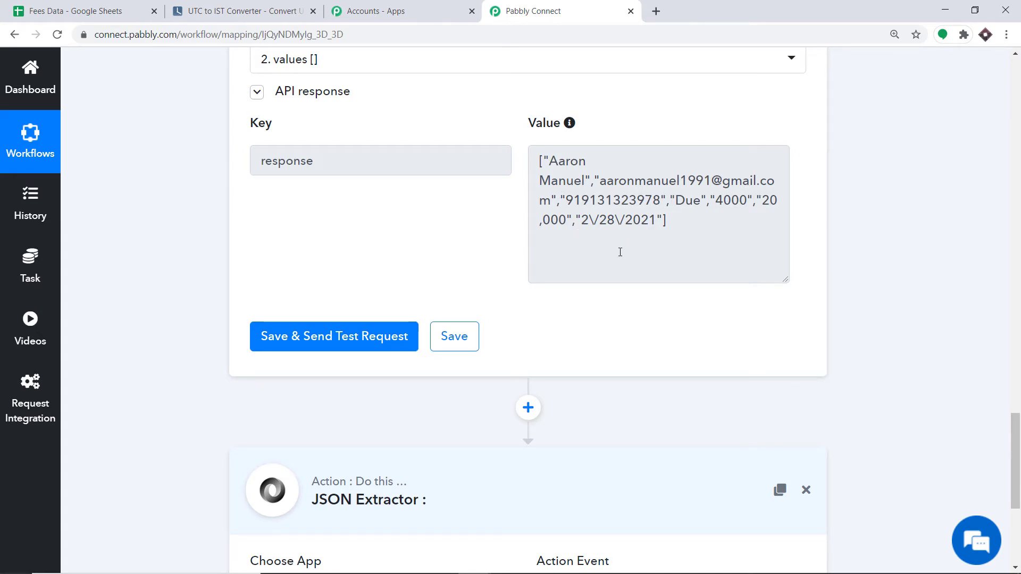
scroll(620, 252, down, 5)
click(579, 330)
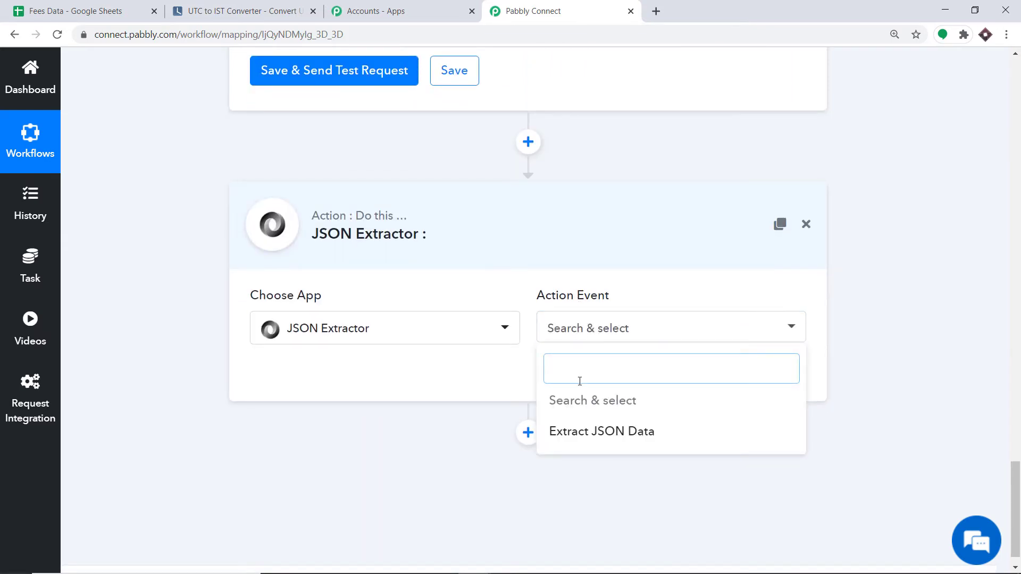
click(579, 432)
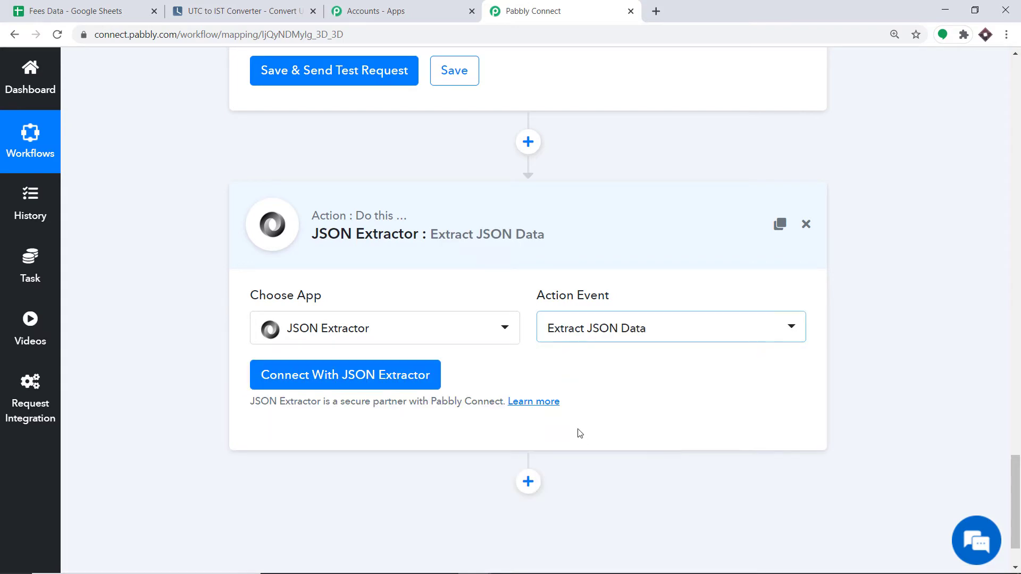
click(337, 373)
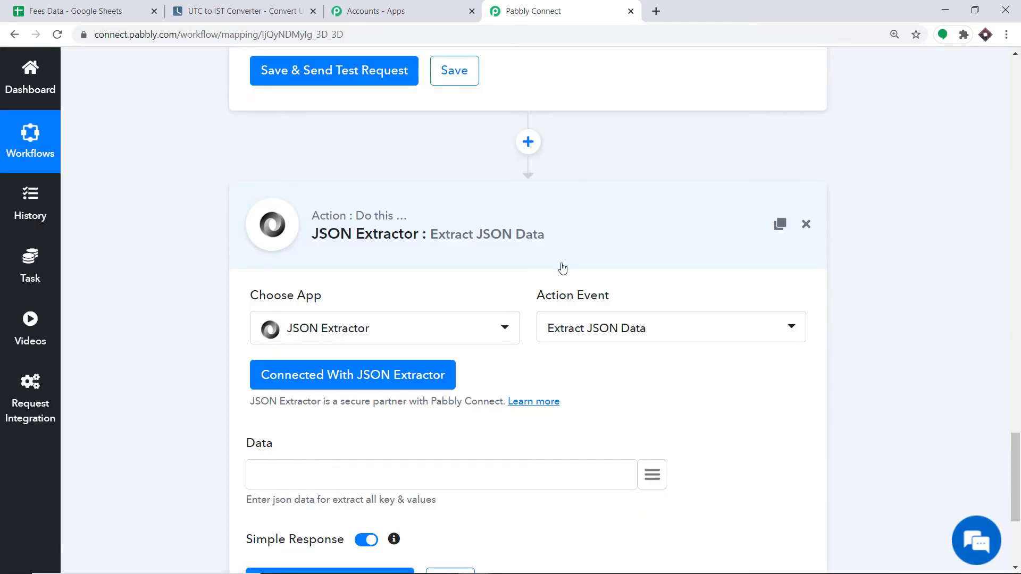
scroll(563, 266, down, 2)
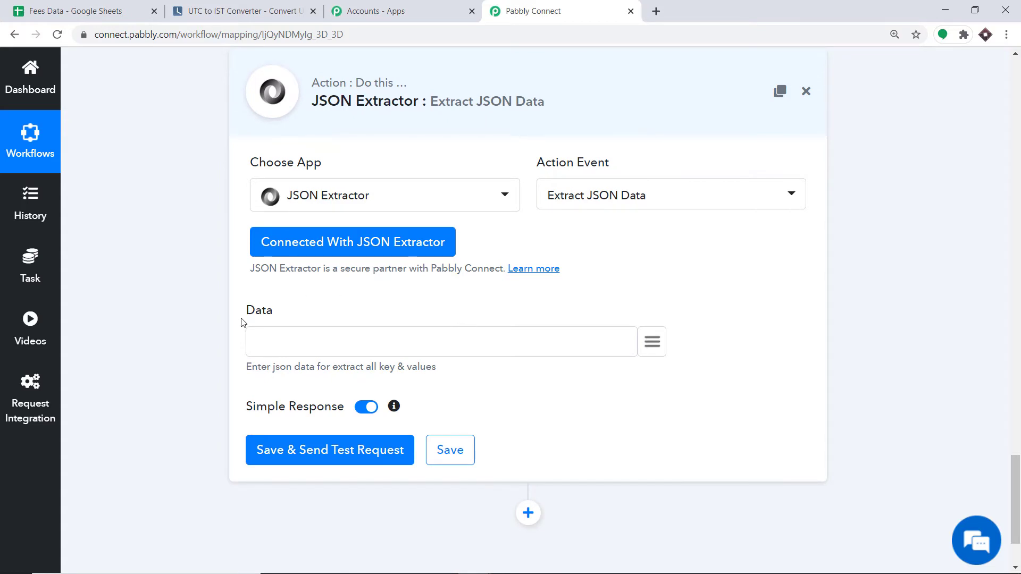
Map the Iterator's 3. response into the Data field and send a test request.
click(652, 343)
scroll(599, 210, down, 1)
scroll(600, 210, down, 3)
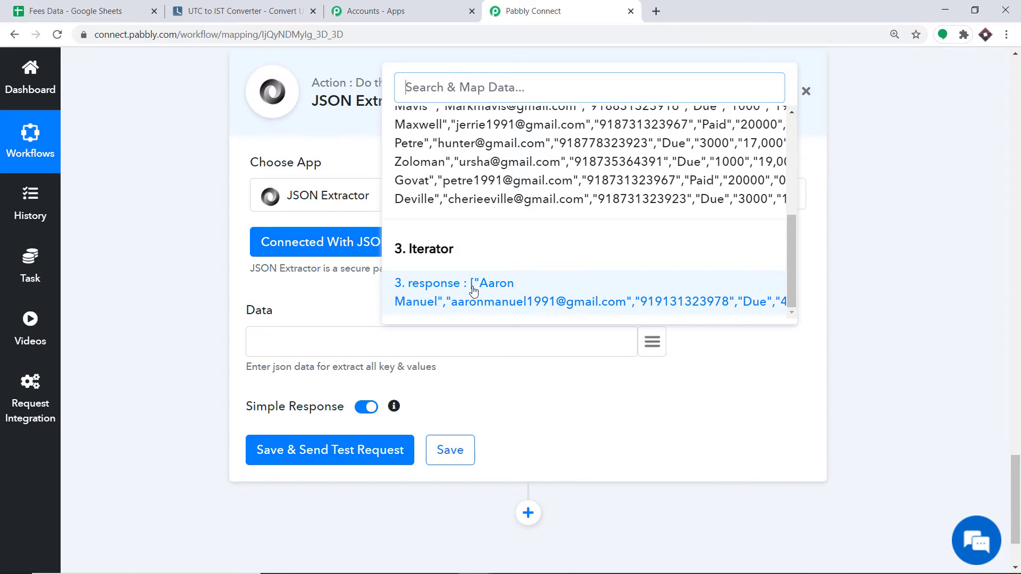
click(439, 294)
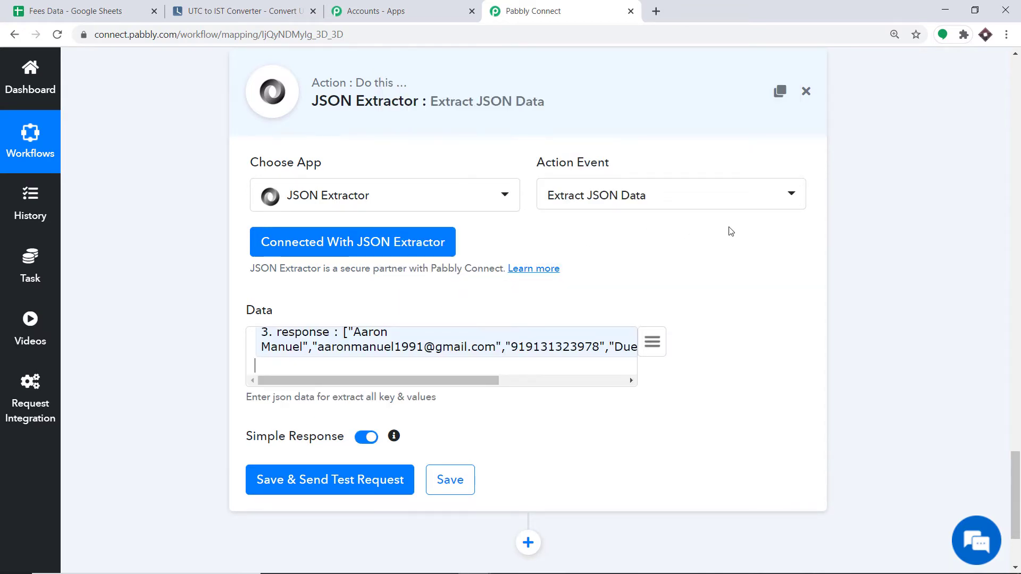
scroll(730, 231, down, 3)
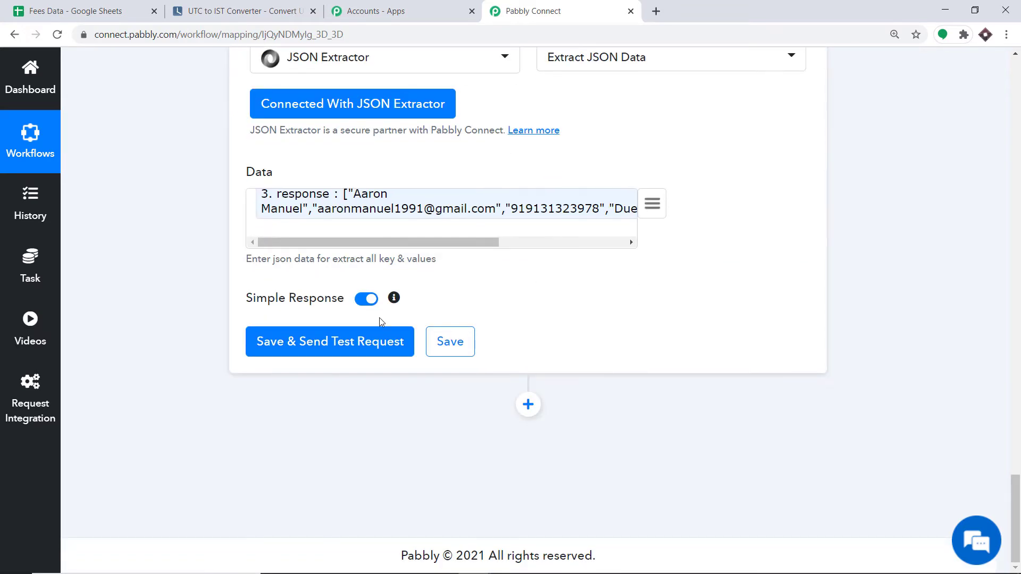
click(338, 344)
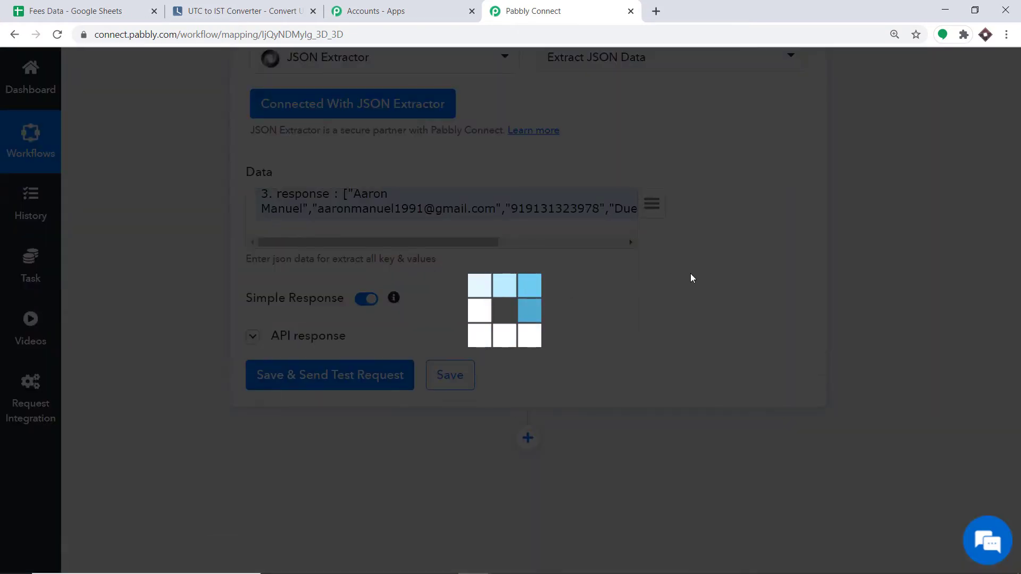
Review the JSON Extractor response fields data > 0–6, including due date 2/28/2021 under data > 6.
scroll(694, 278, down, 3)
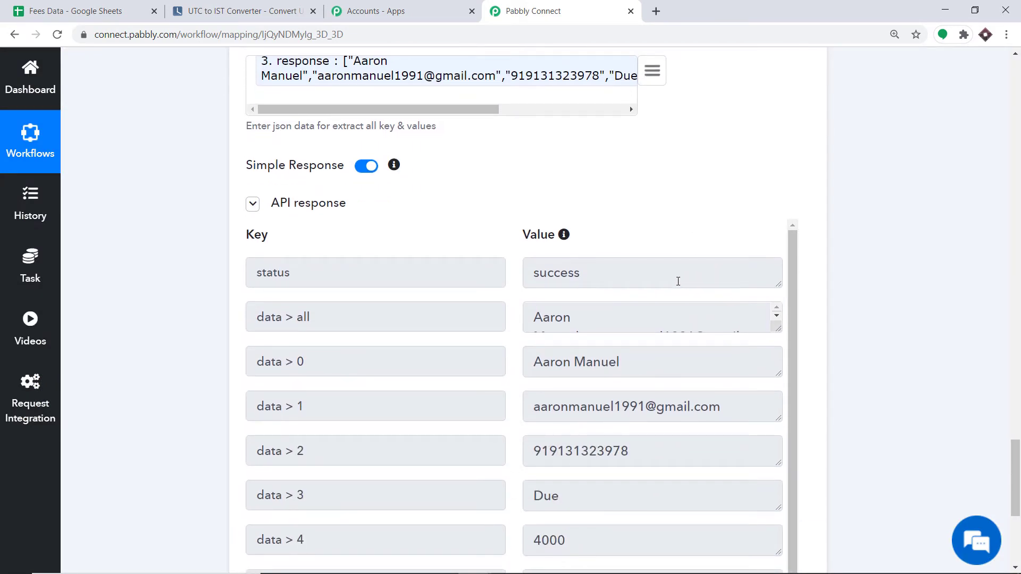
scroll(628, 316, down, 5)
scroll(606, 367, down, 1)
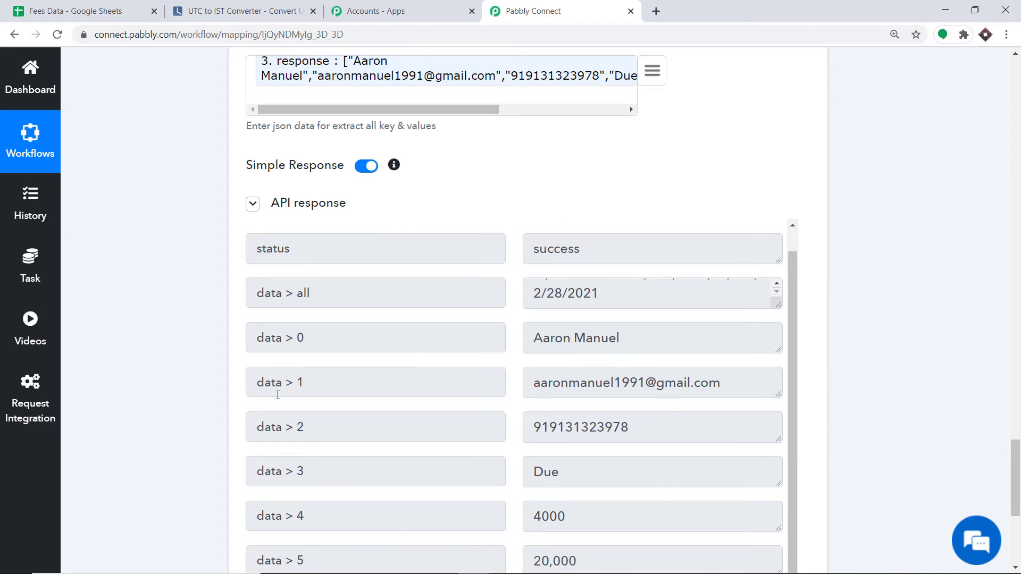
scroll(282, 383, down, 3)
scroll(609, 320, down, 3)
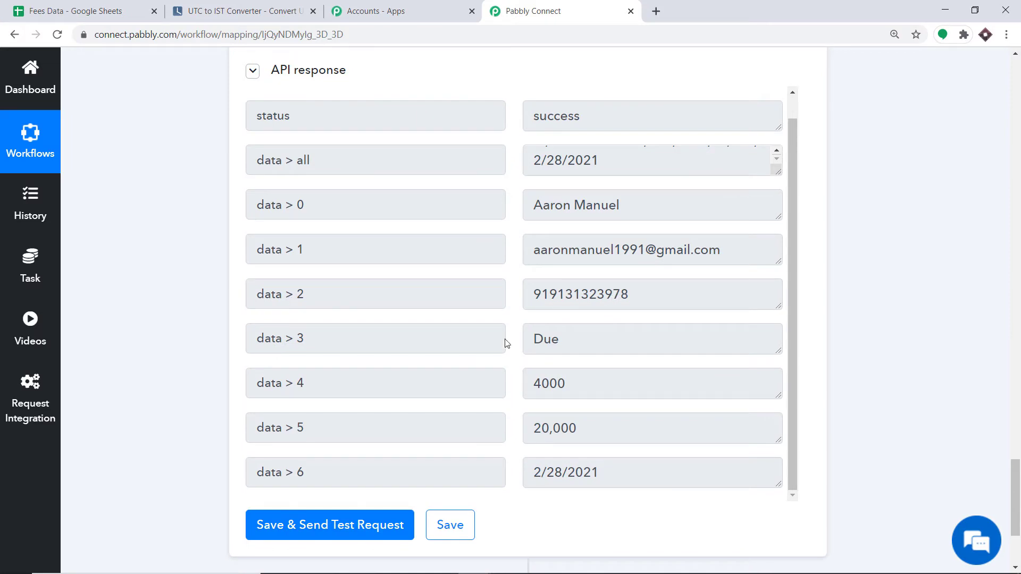
scroll(578, 332, down, 3)
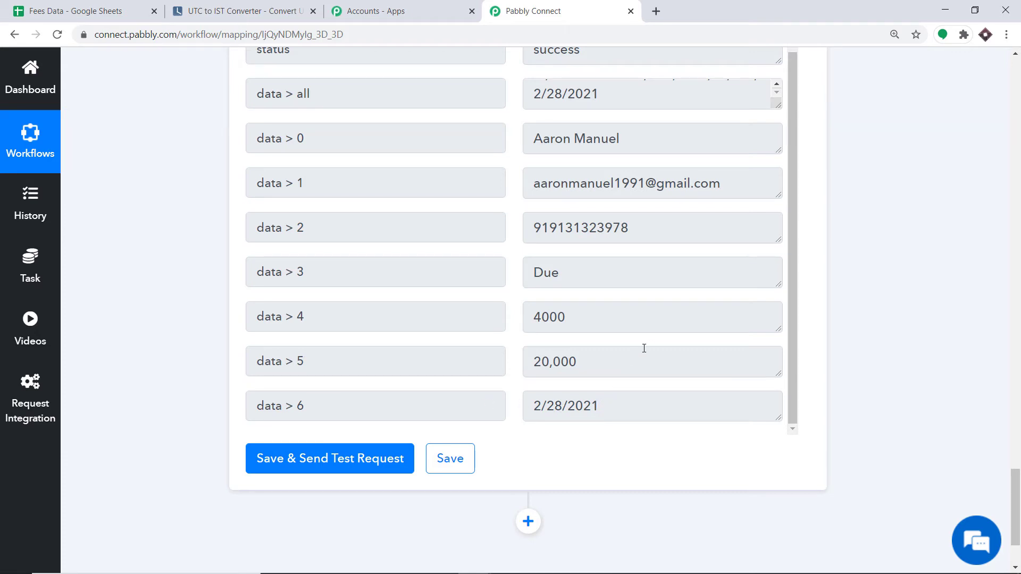
scroll(657, 346, up, 1)
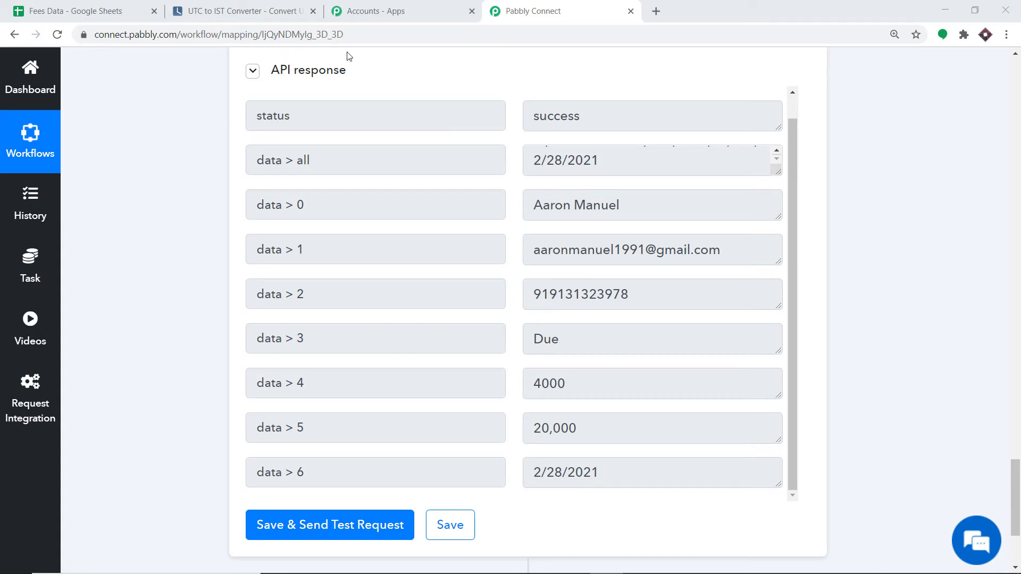
click(94, 11)
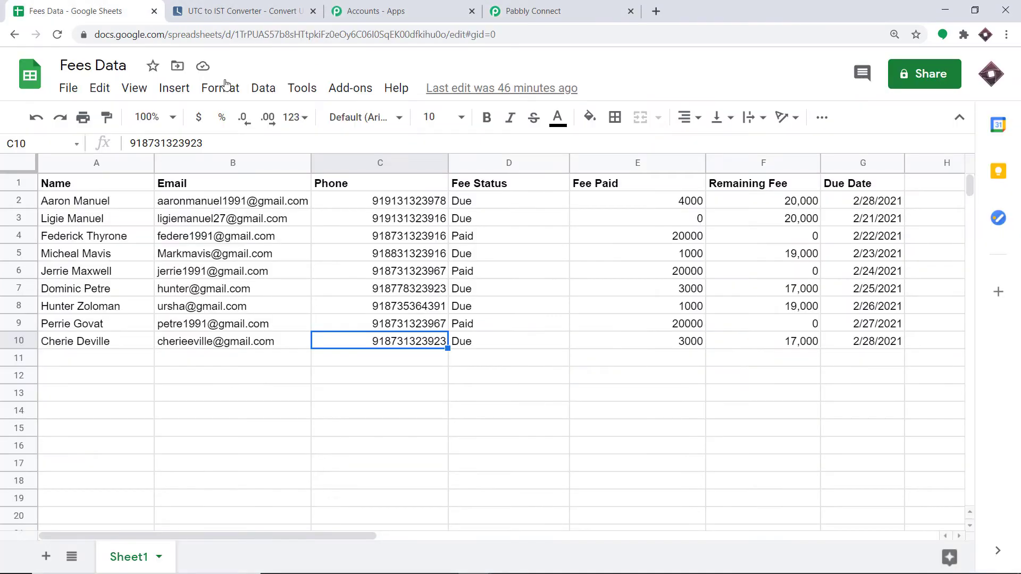
click(865, 200)
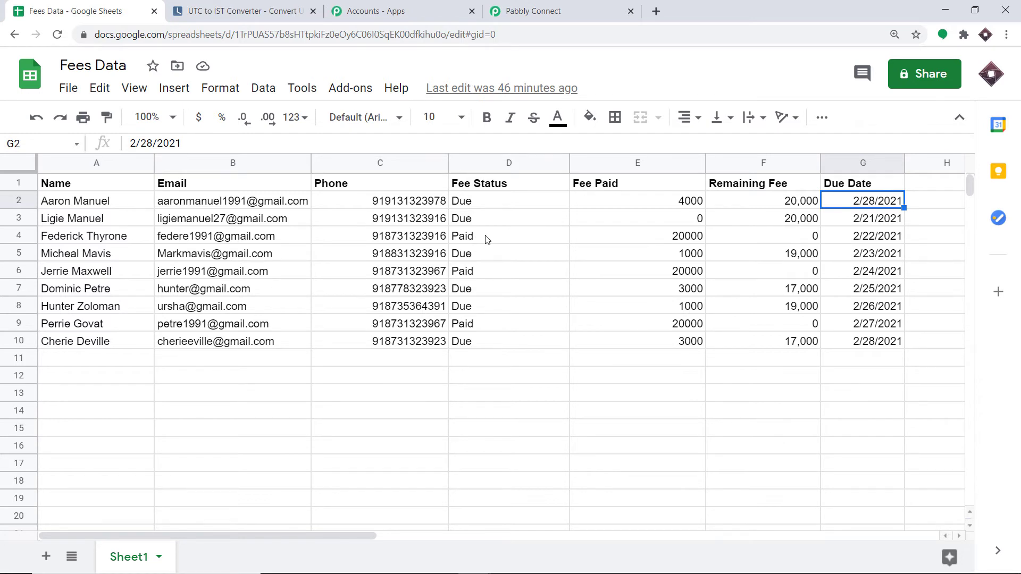
click(485, 206)
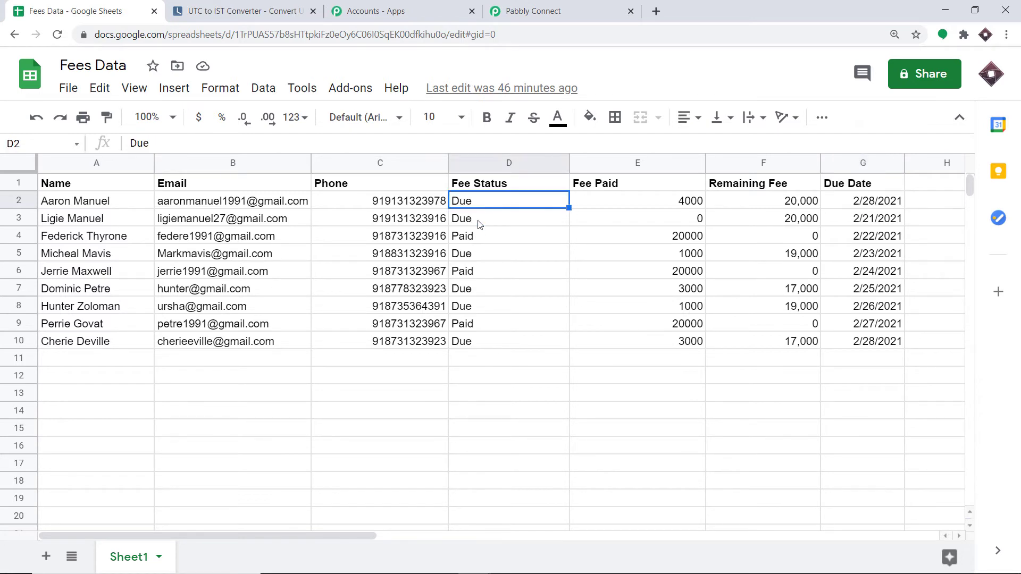
click(479, 223)
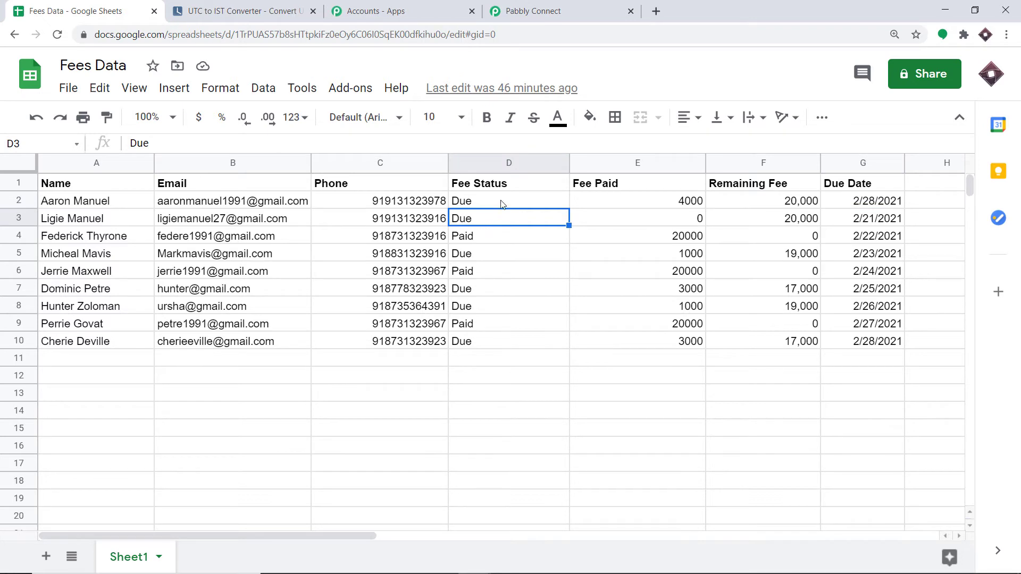
click(550, 6)
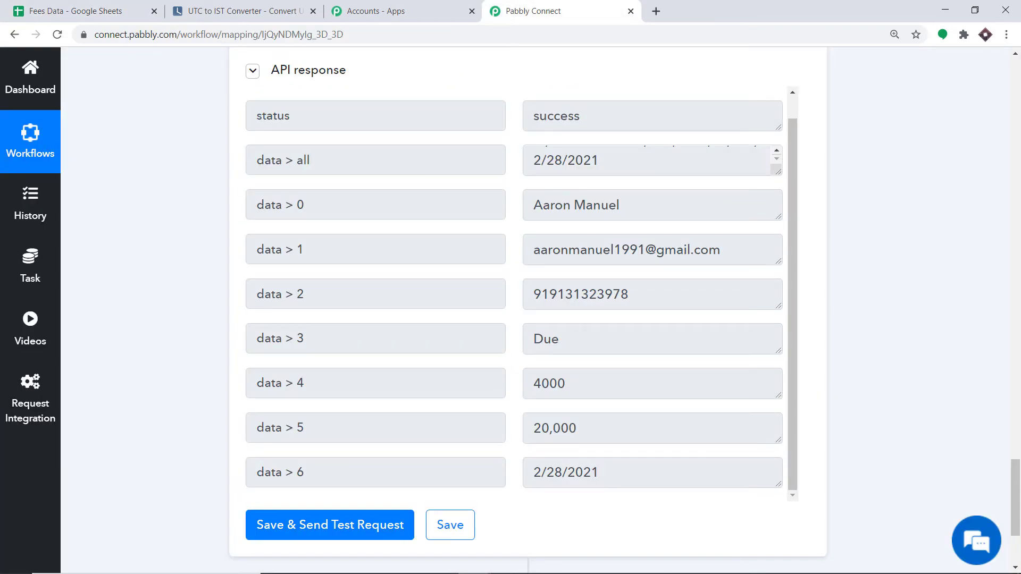
Add a Date/Time Formatter step after the JSON Extractor.
scroll(764, 189, down, 3)
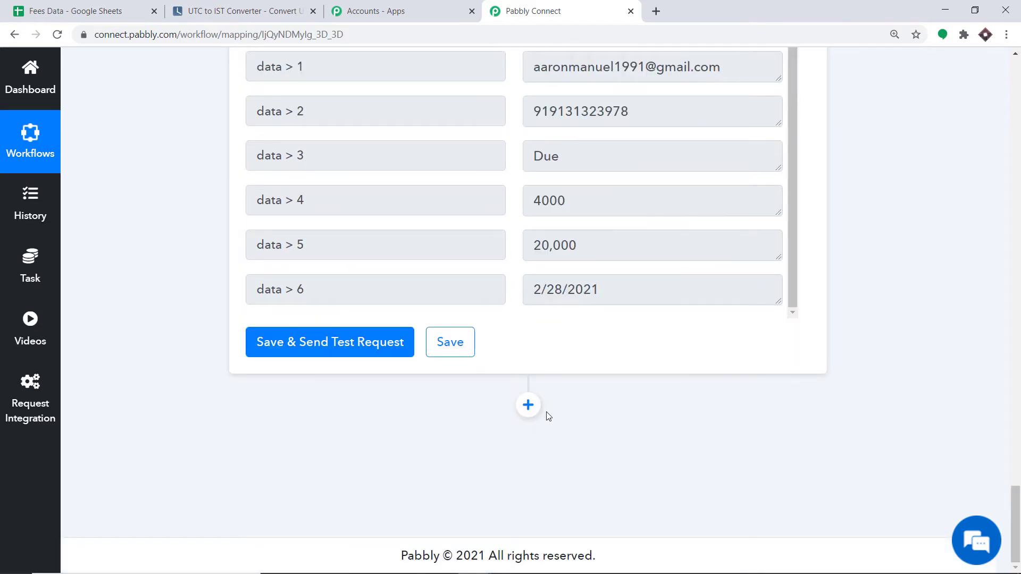
click(528, 405)
scroll(873, 434, down, 3)
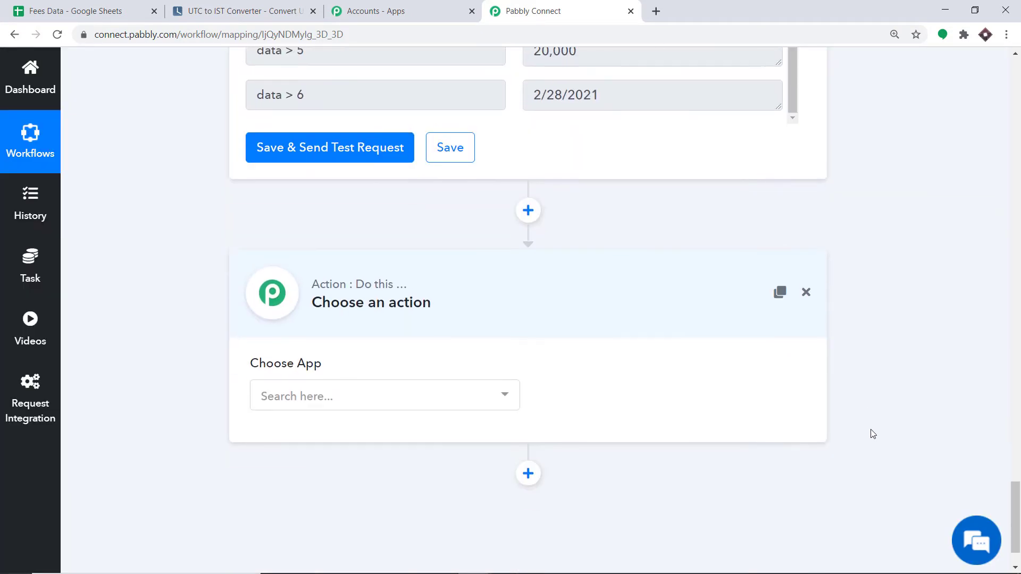
scroll(814, 393, down, 1)
click(318, 323)
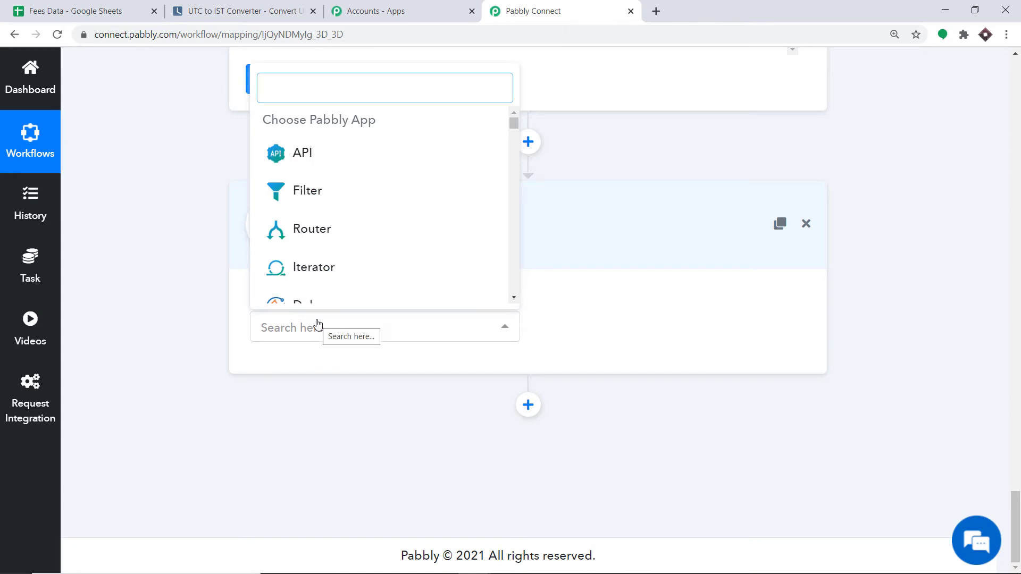
text(dat)
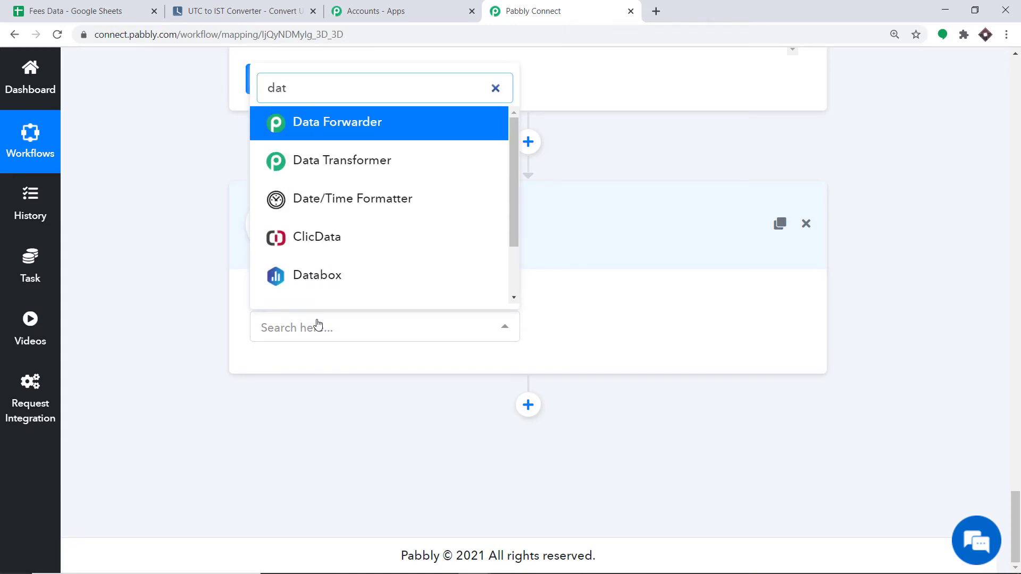
click(297, 198)
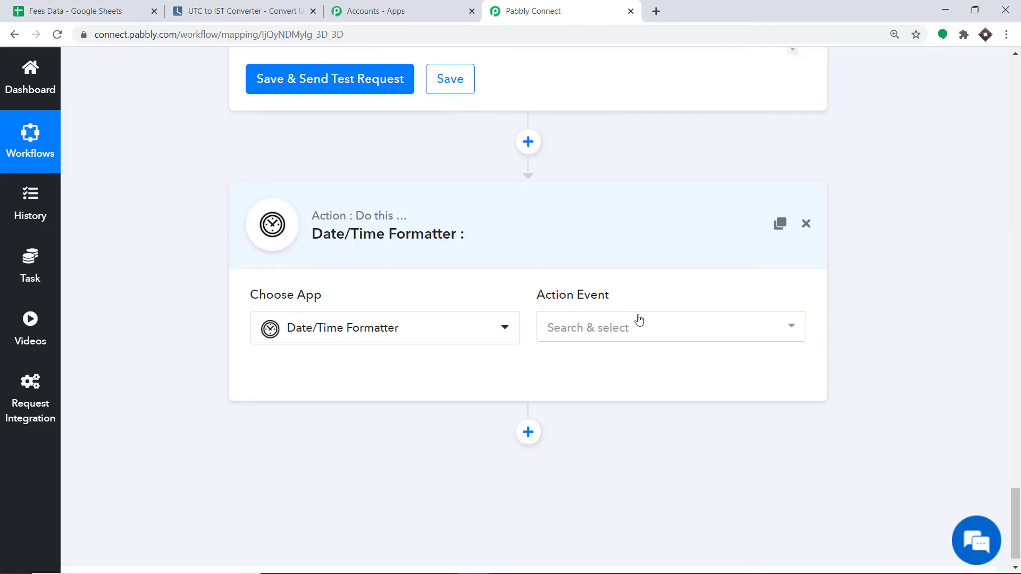
Choose Current Date as the action event and connect the Date/Time Formatter.
click(640, 320)
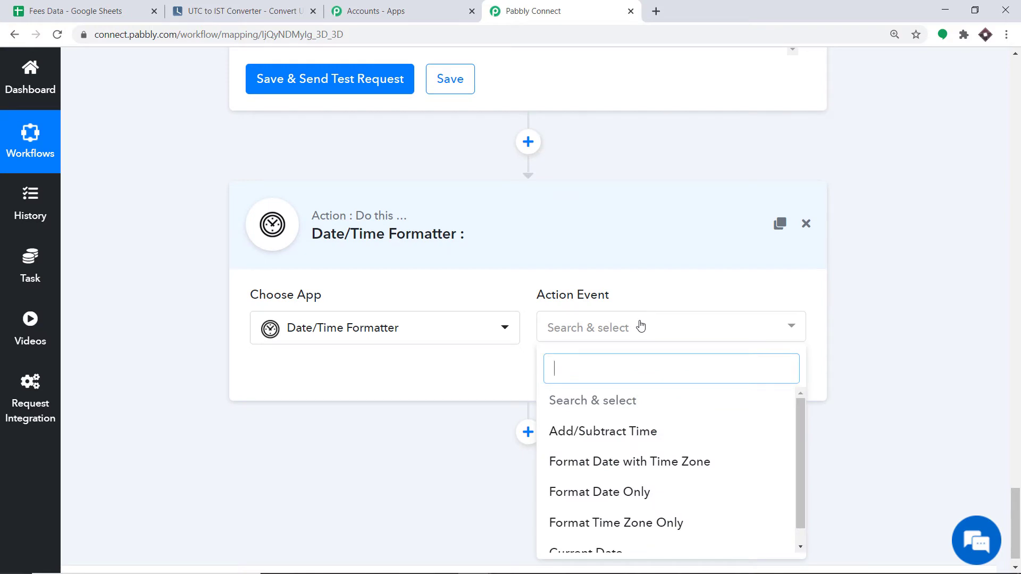
scroll(646, 459, down, 1)
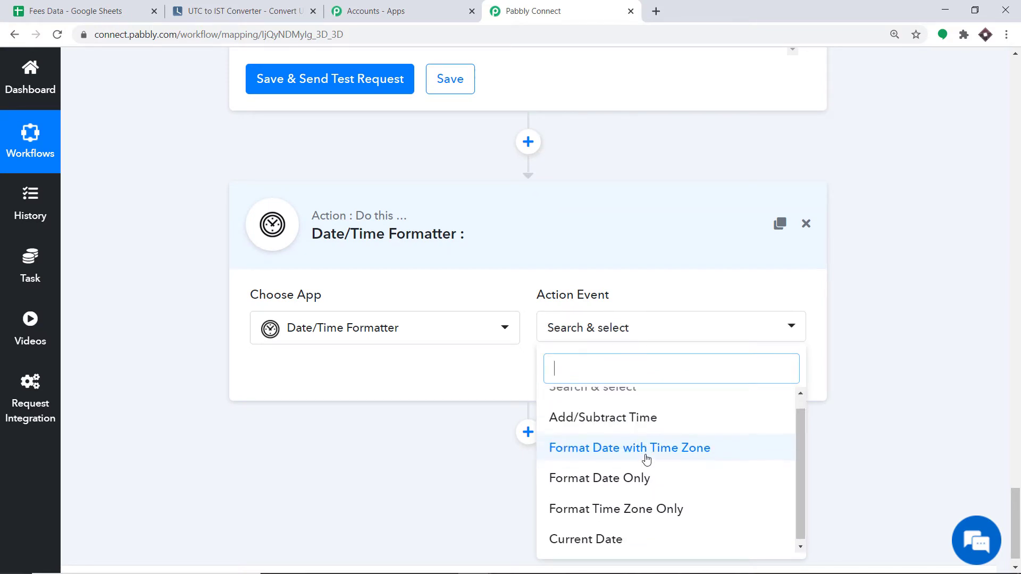
scroll(638, 478, down, 1)
click(605, 526)
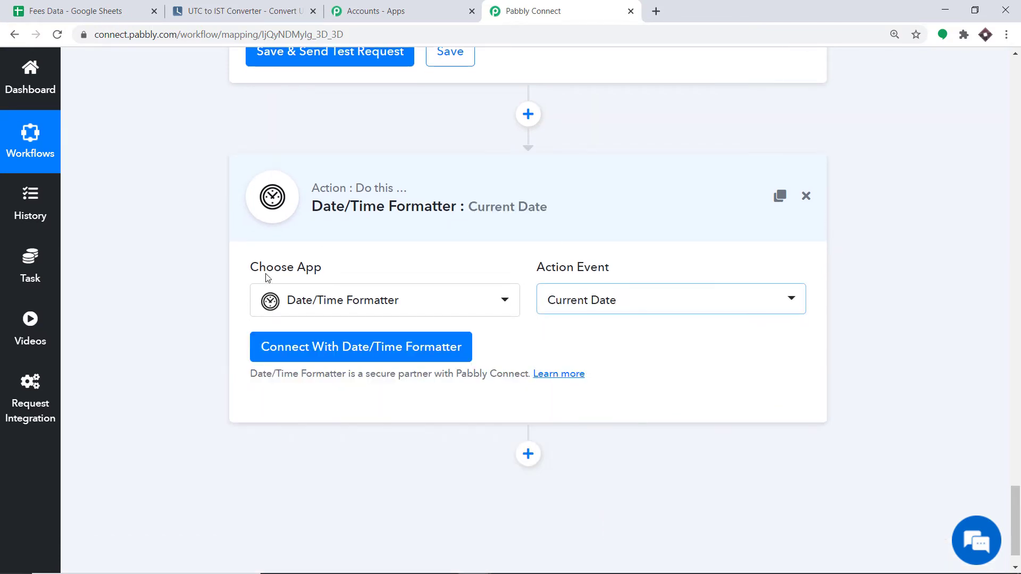
click(335, 353)
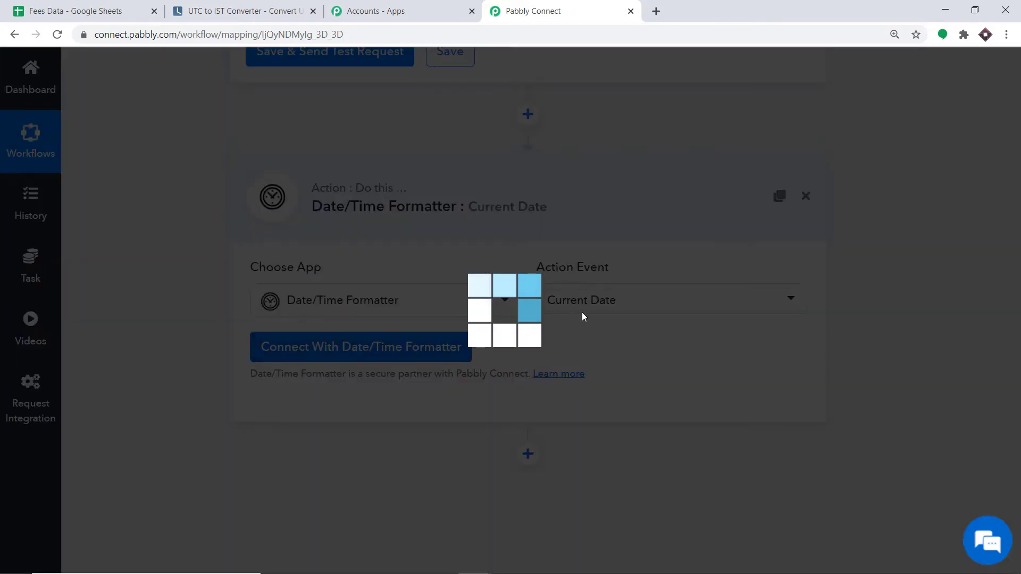
scroll(582, 316, down, 3)
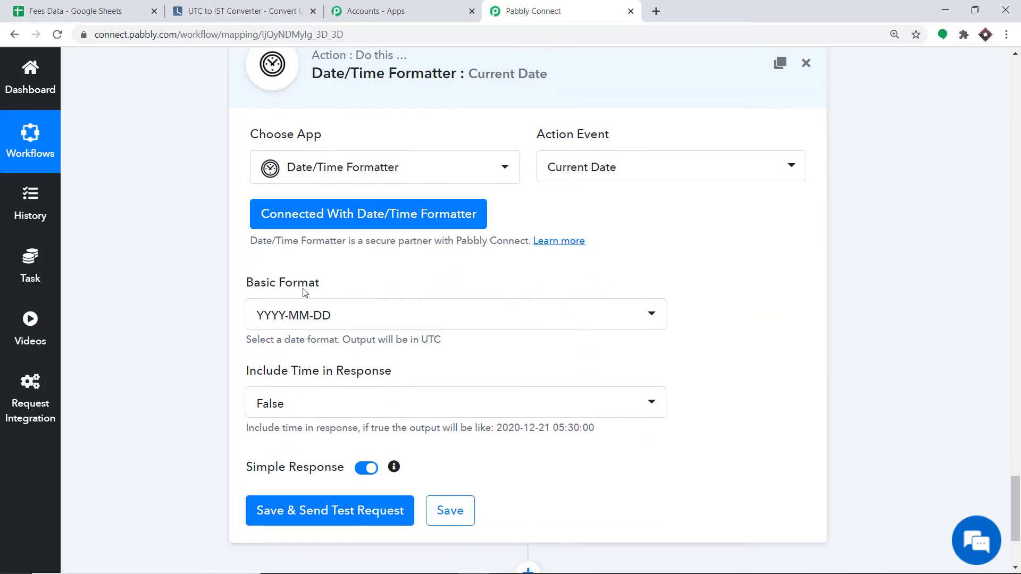
scroll(304, 292, down, 2)
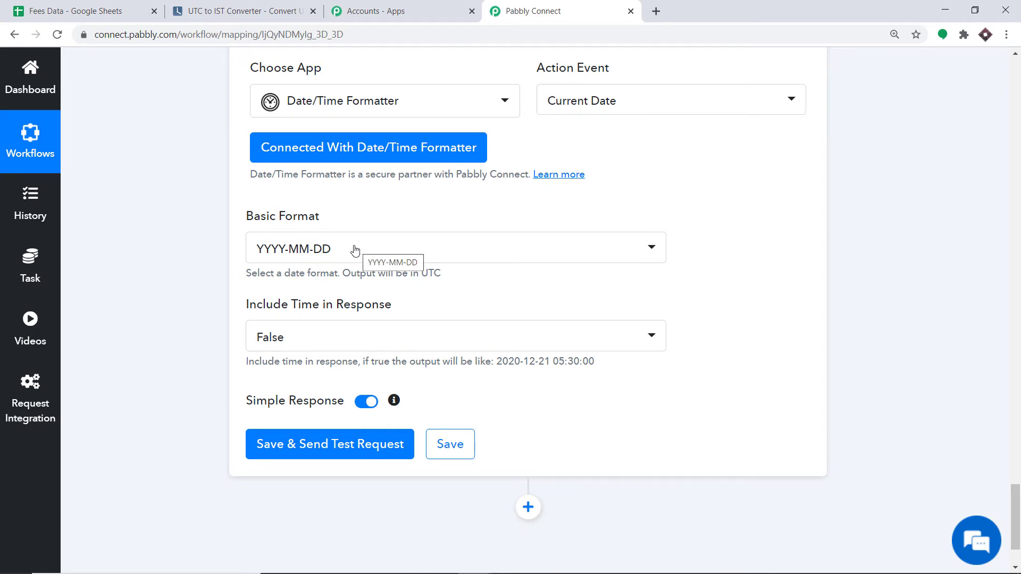
After checking the G2 due date format in Fees Data, set the Basic Format to MM/DD/YYYY.
click(85, 11)
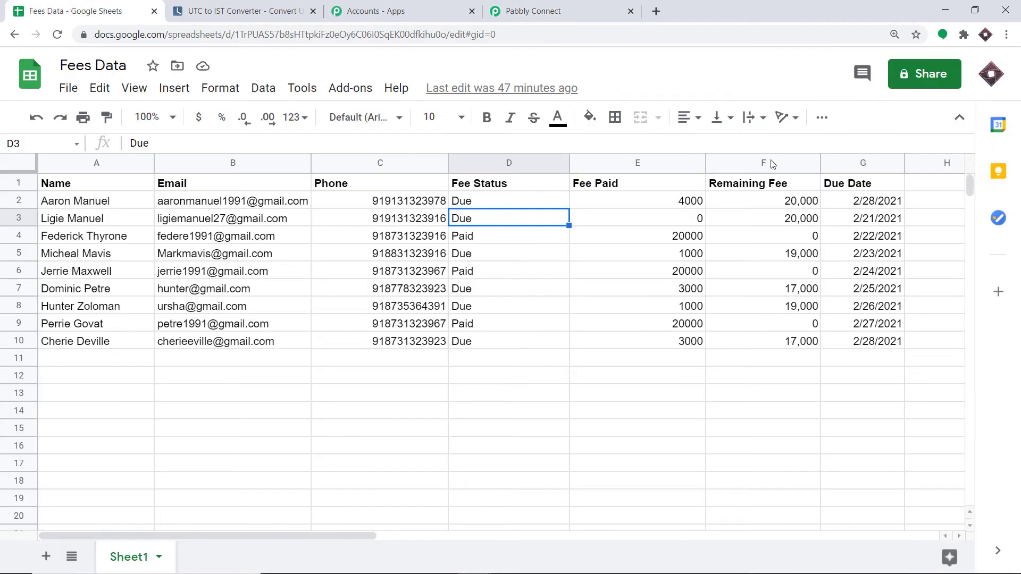
click(858, 205)
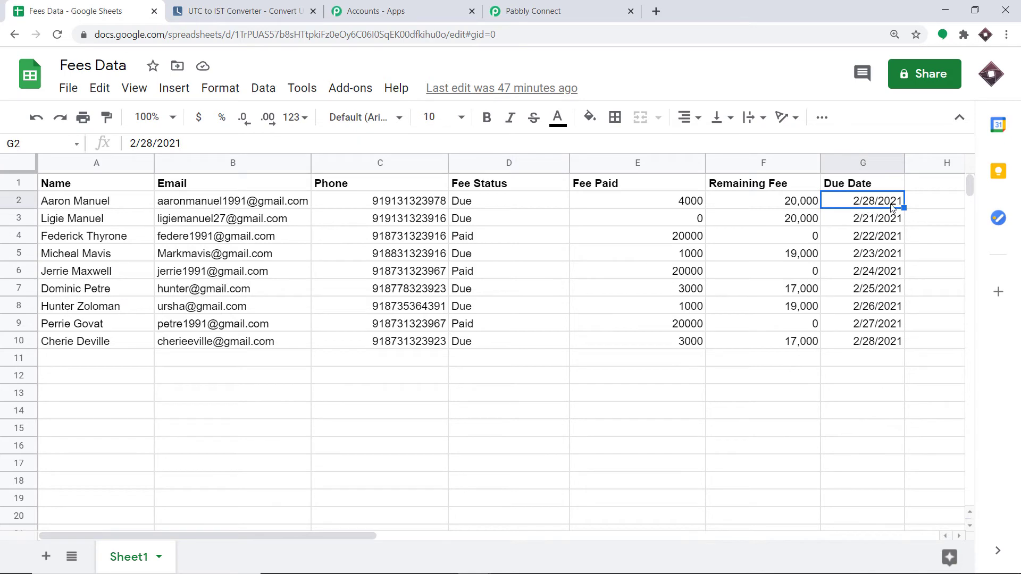
click(531, 11)
click(349, 256)
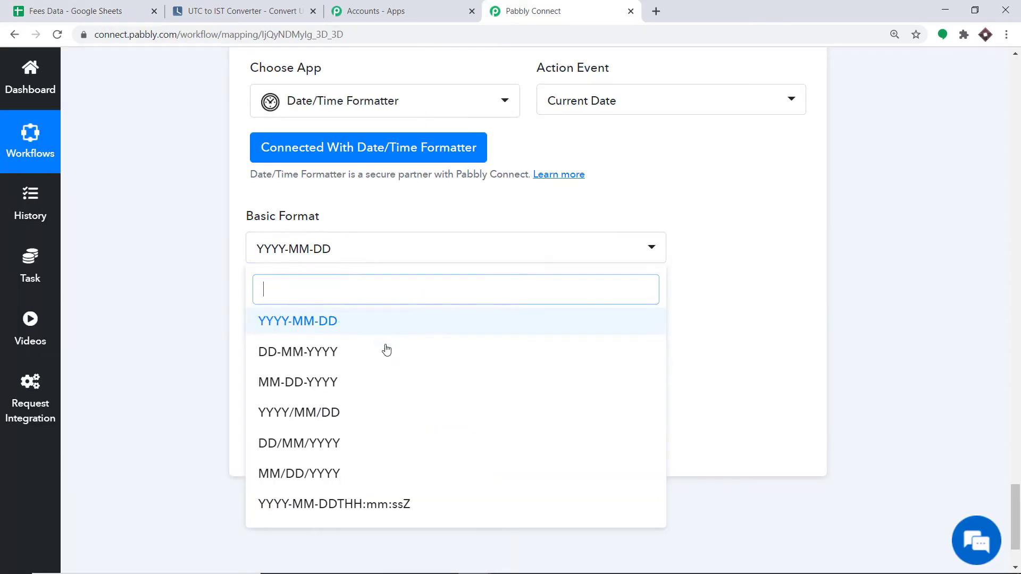
scroll(335, 442, down, 1)
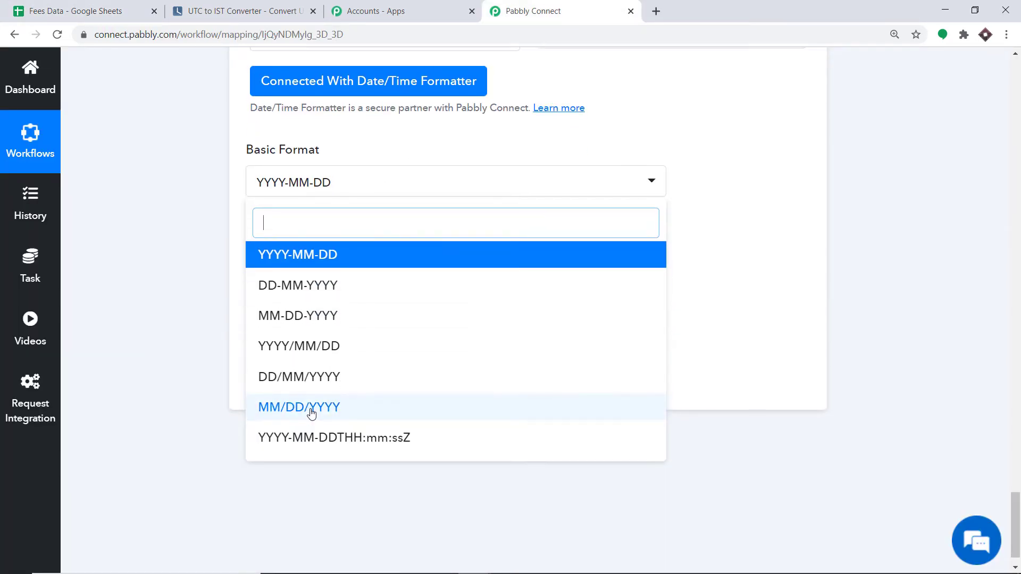
click(311, 408)
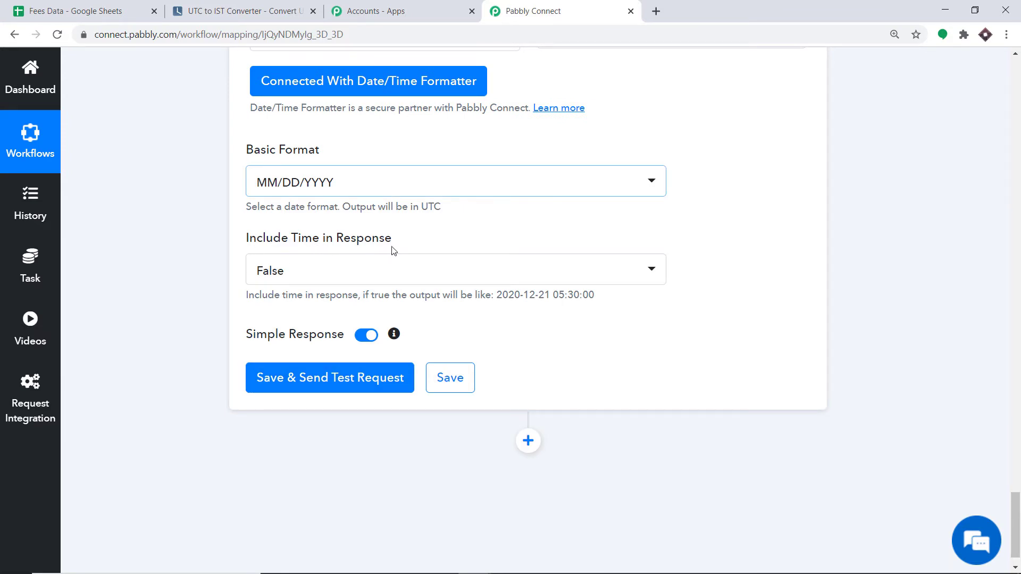
scroll(318, 341, down, 1)
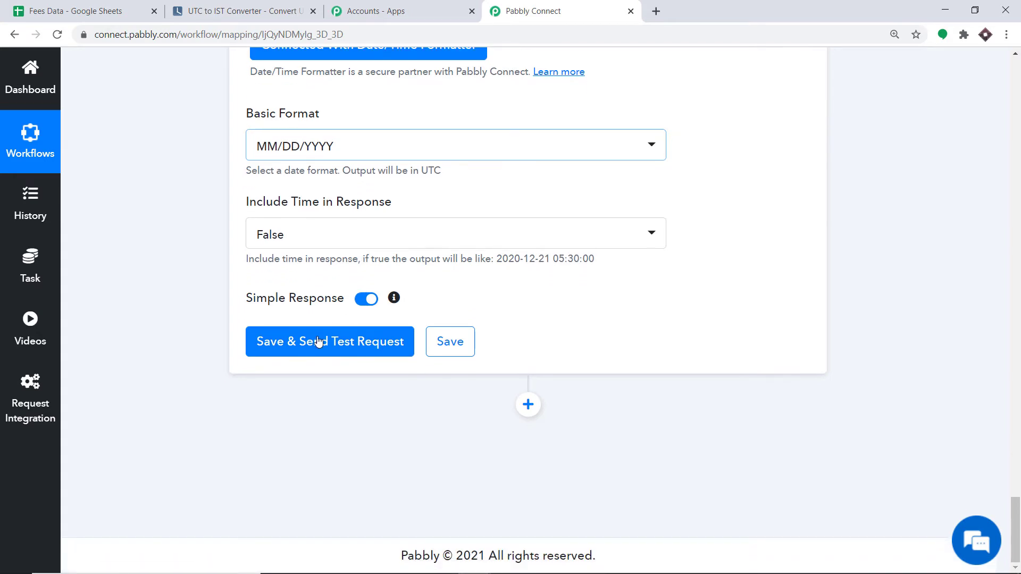
Test the Current Date step so it returns 02/19/2021, then return to the Fees Data spreadsheet.
click(307, 351)
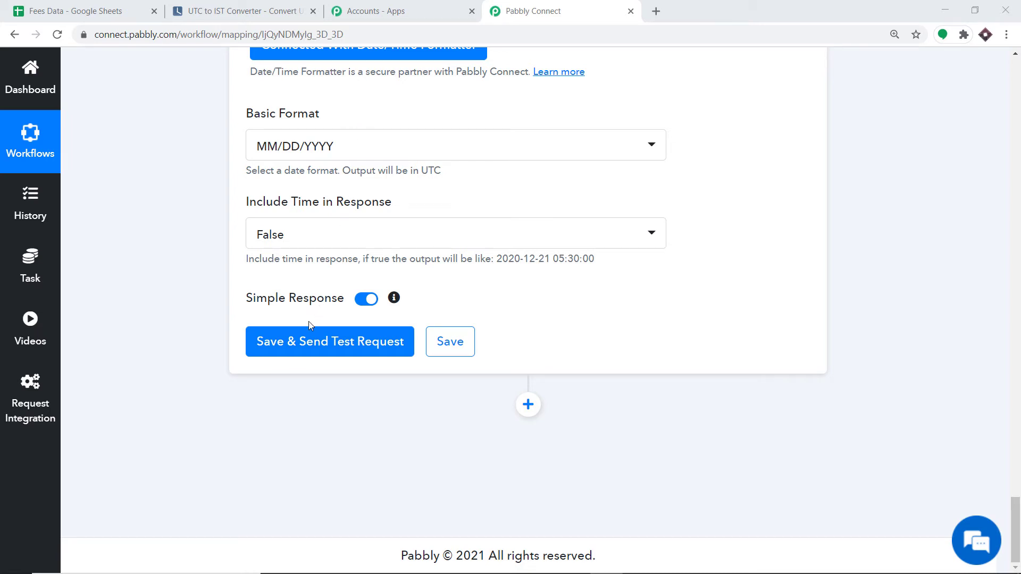
click(308, 342)
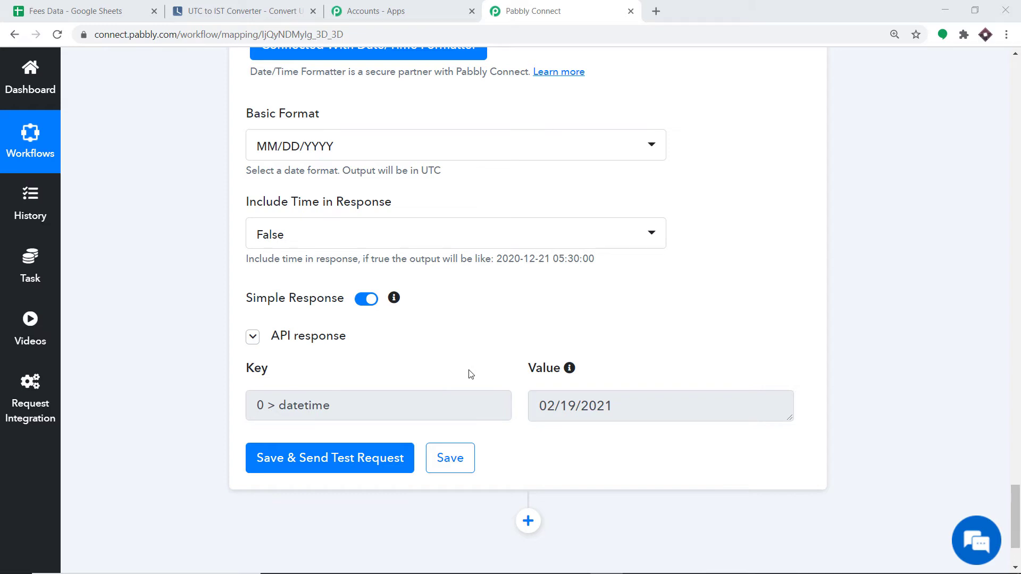
click(55, 12)
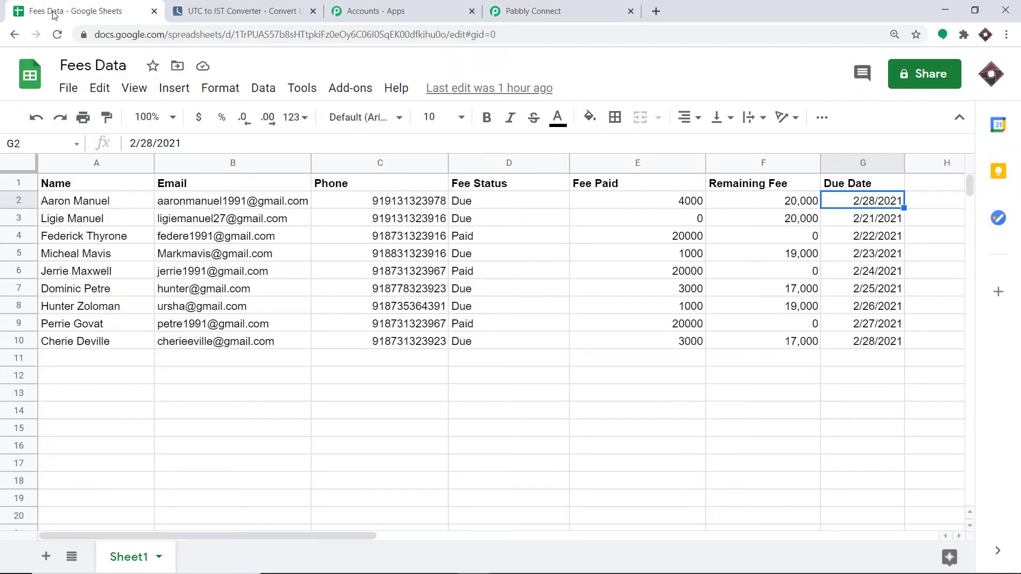
click(473, 242)
click(475, 274)
click(471, 241)
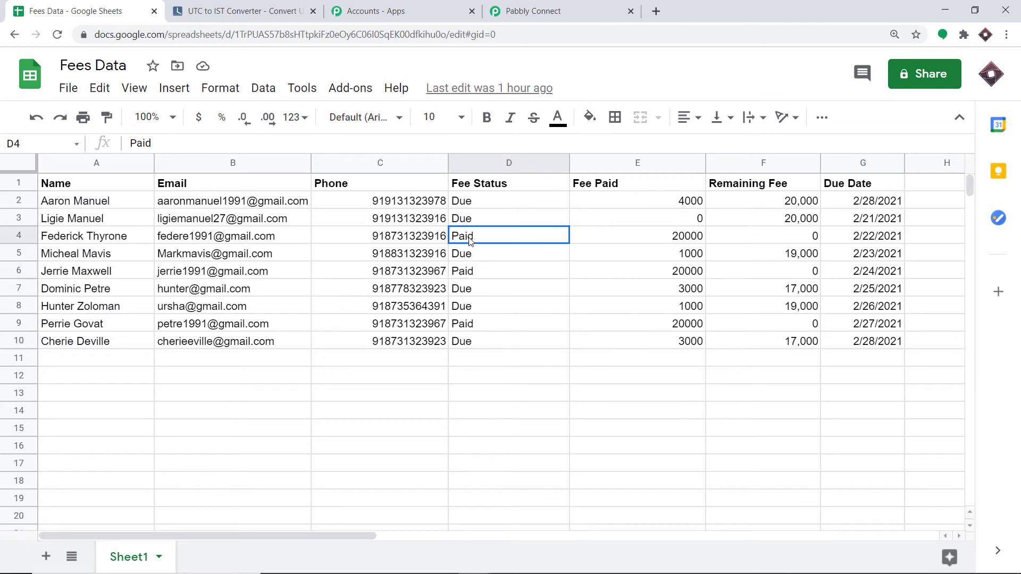
click(471, 278)
click(470, 326)
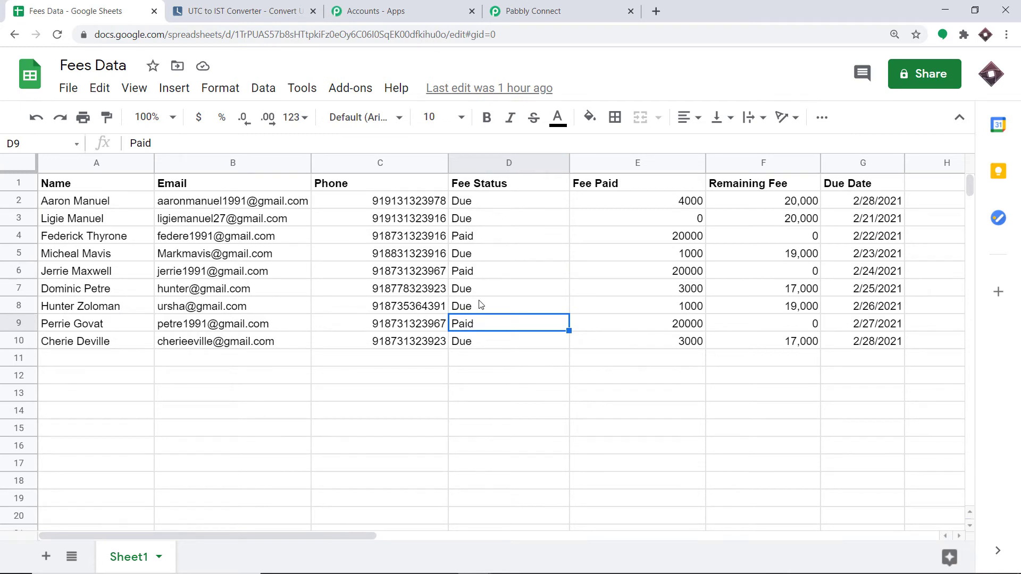
click(468, 205)
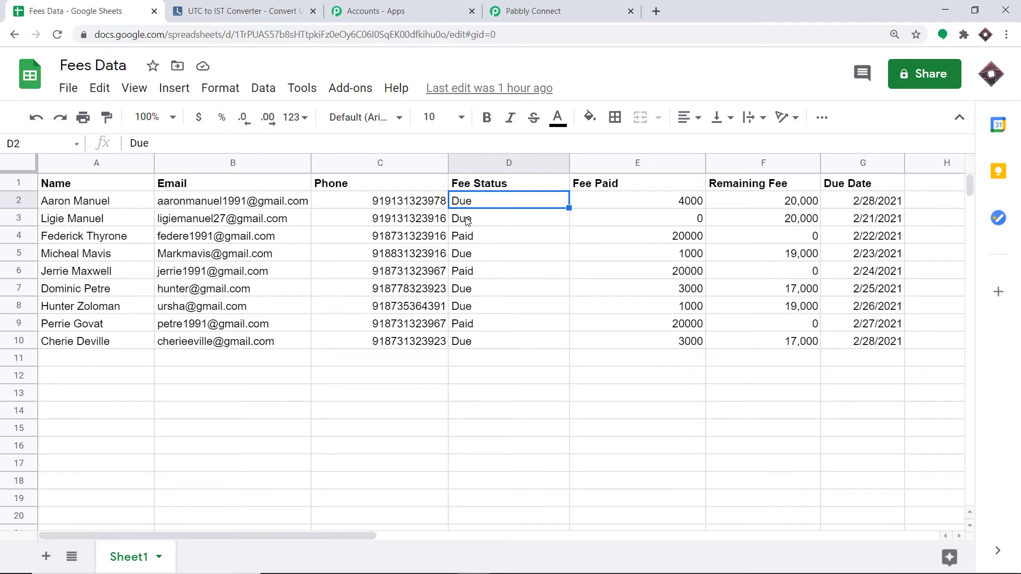
click(467, 221)
click(466, 256)
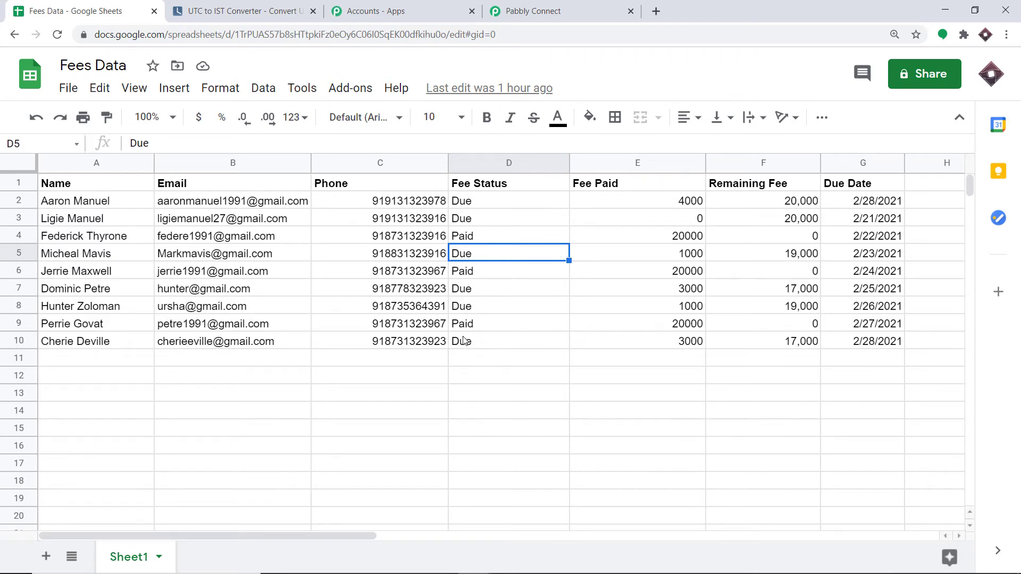
click(580, 6)
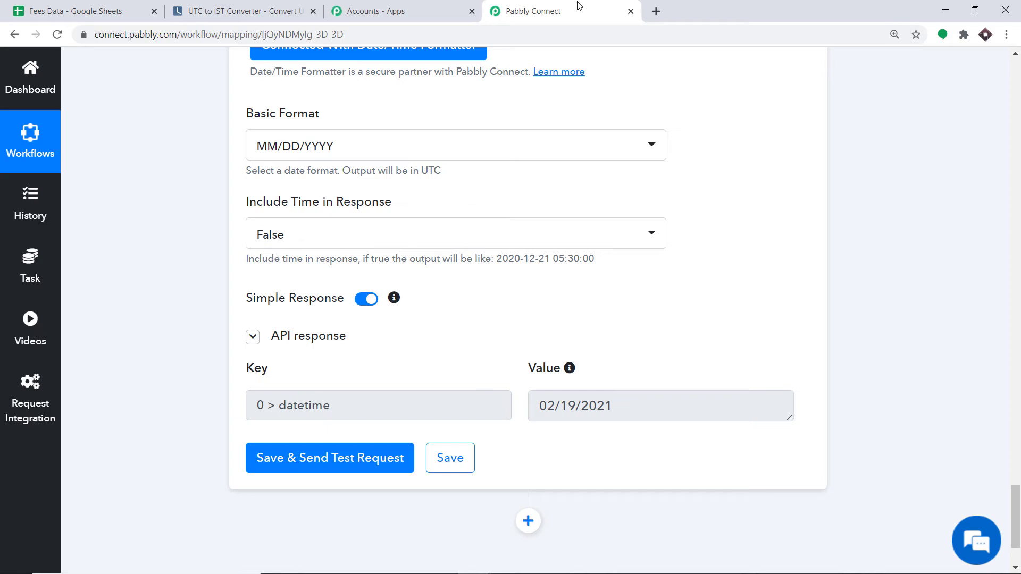
scroll(728, 336, down, 1)
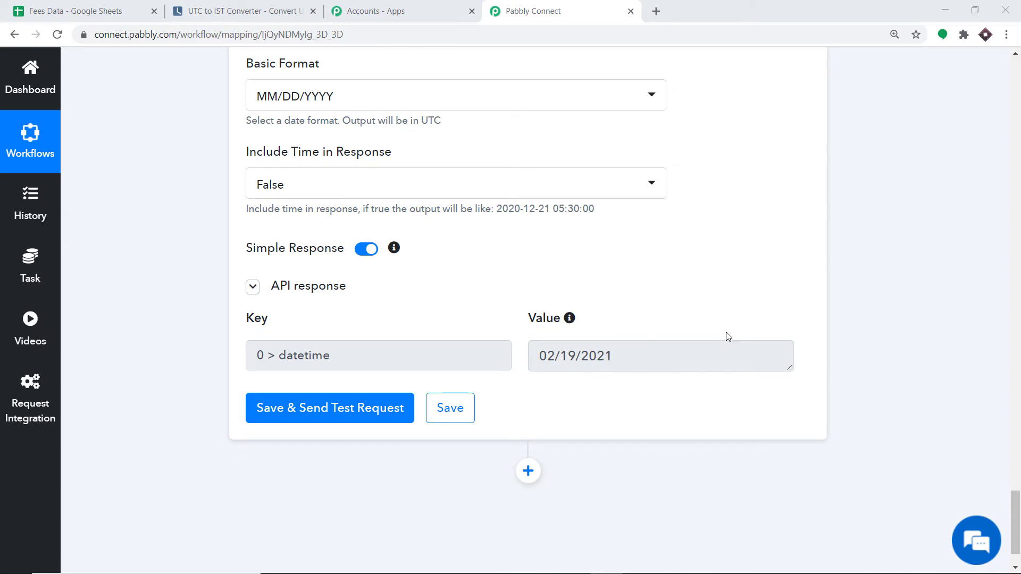
scroll(732, 339, down, 1)
scroll(734, 339, down, 1)
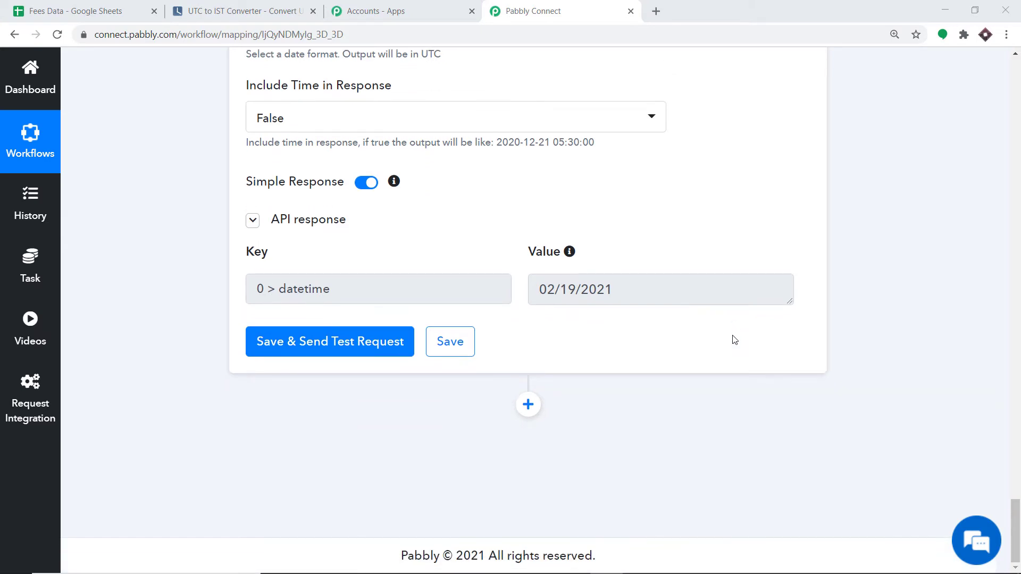
Add a new Date/Time Formatter action with the Format Date Only event and connect it.
click(532, 408)
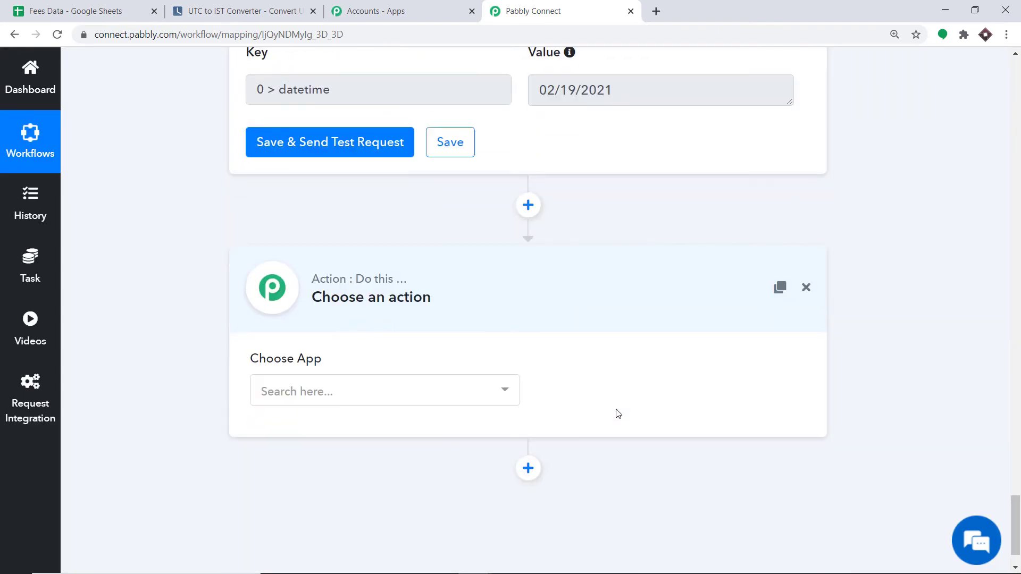
click(364, 332)
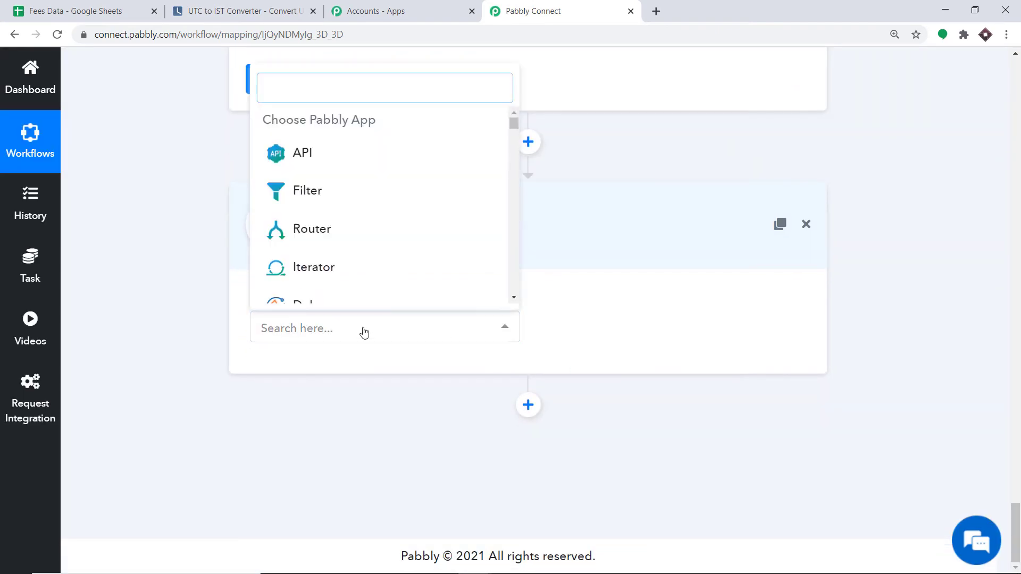
text(data)
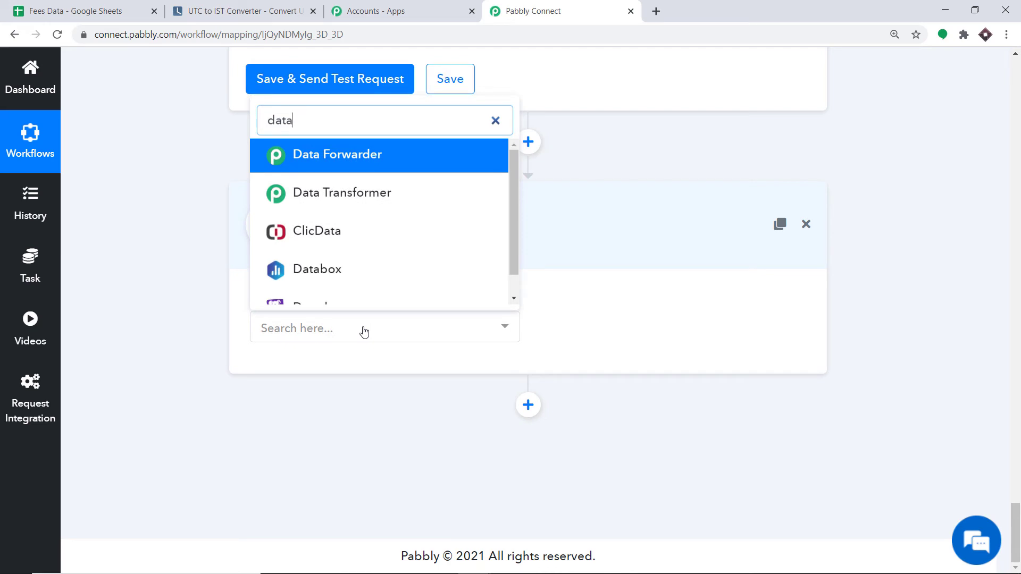
key(BackSpace)
text(e)
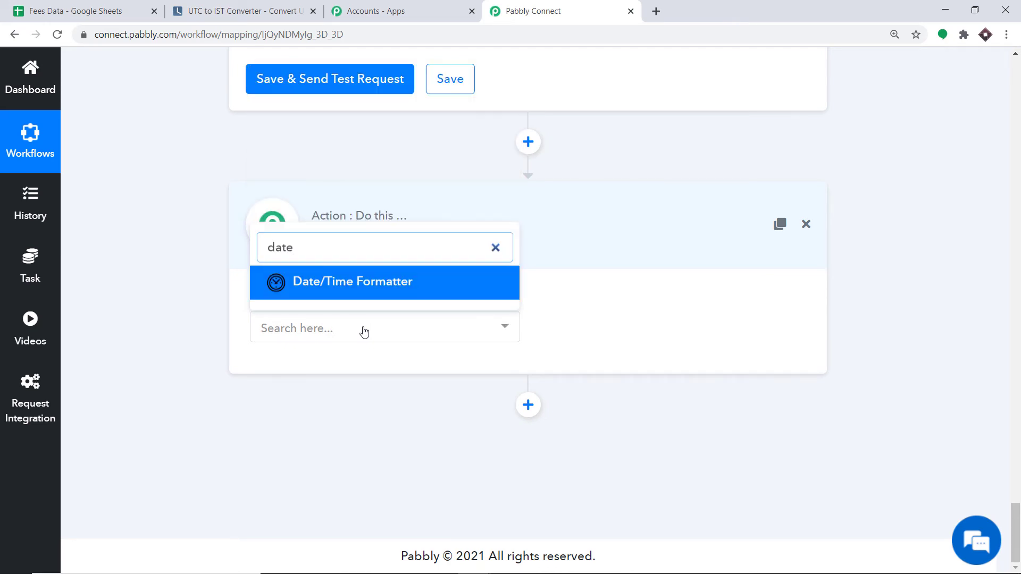
click(378, 290)
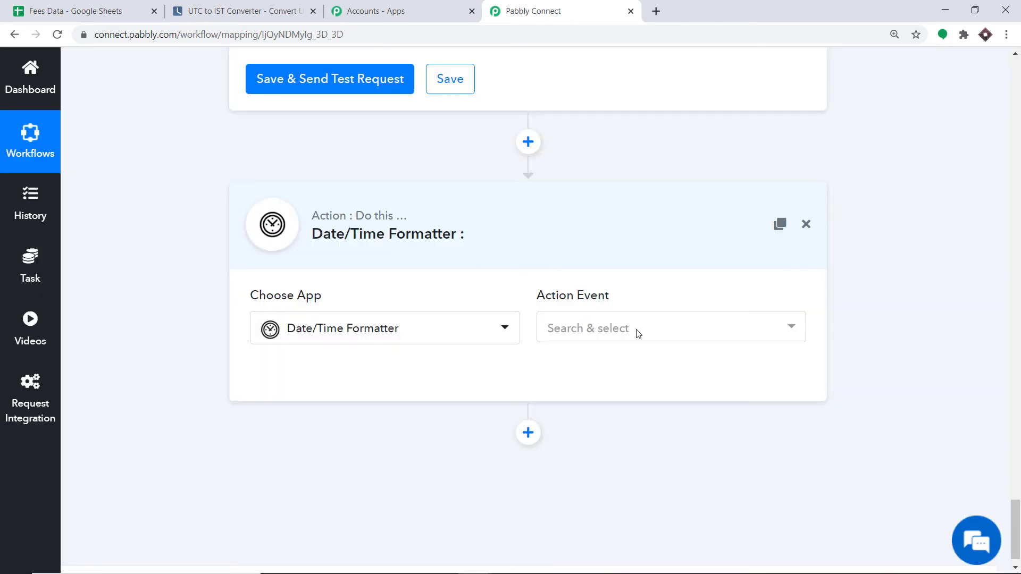
click(635, 331)
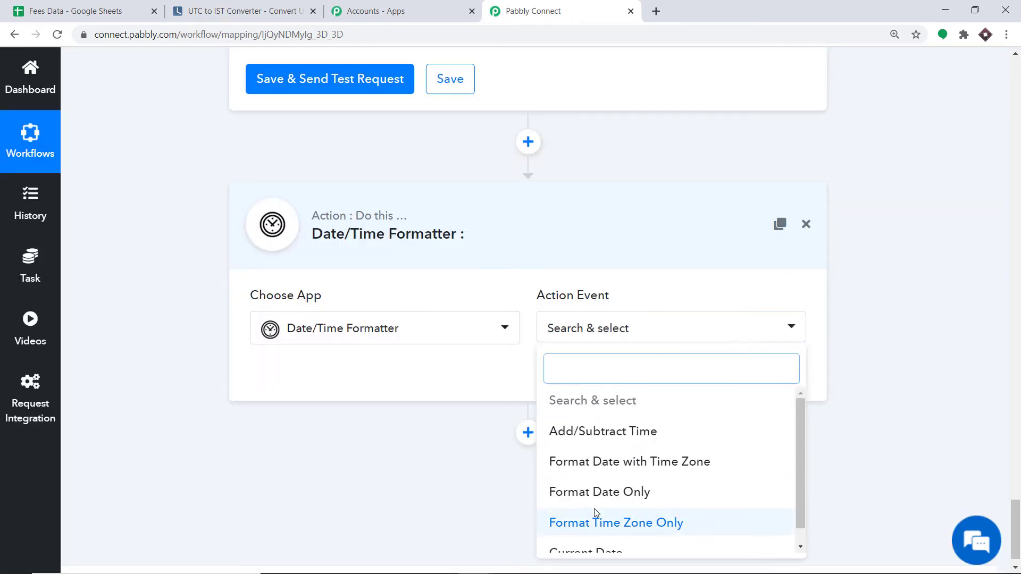
click(599, 491)
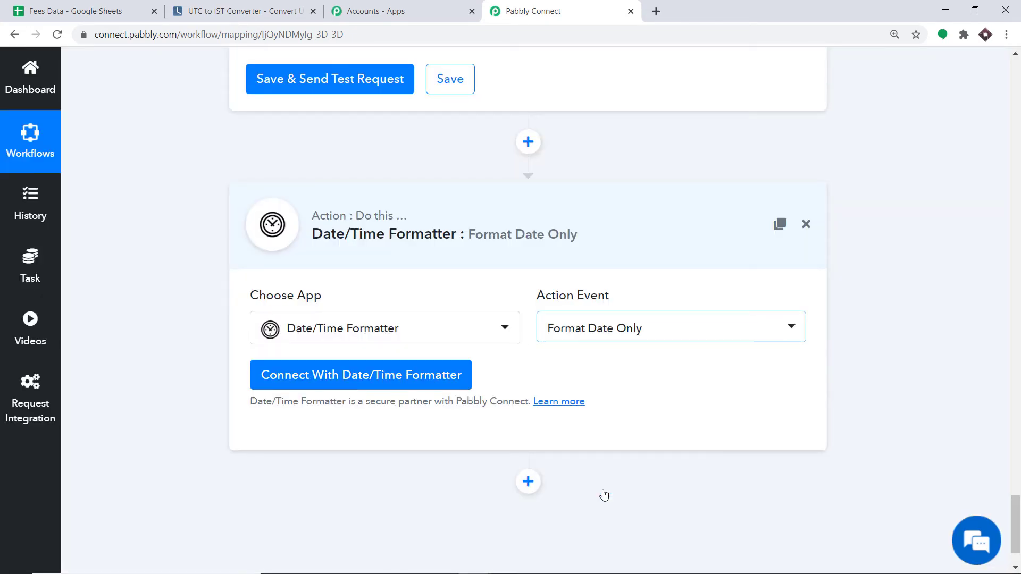
click(318, 377)
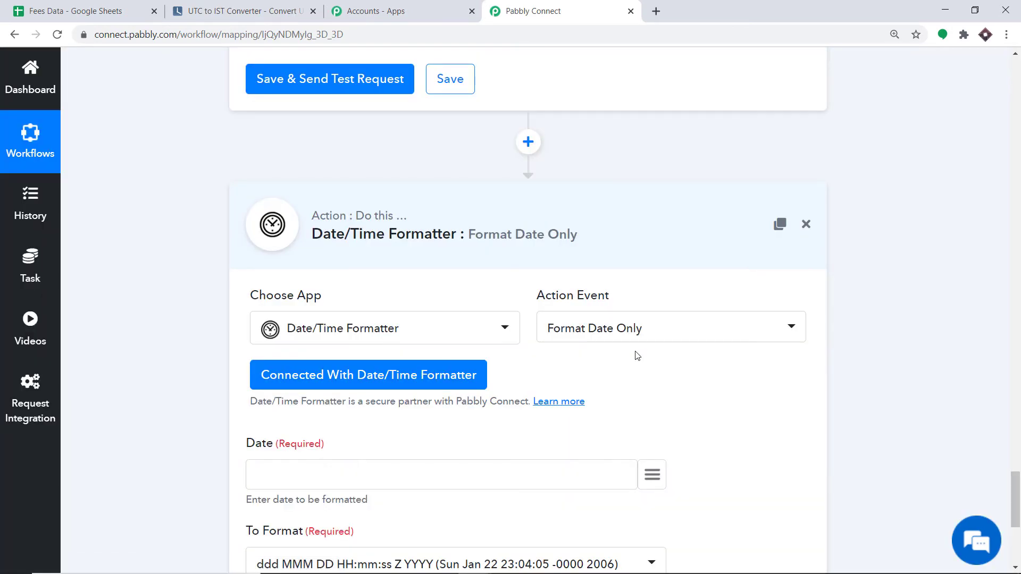
scroll(637, 355, down, 3)
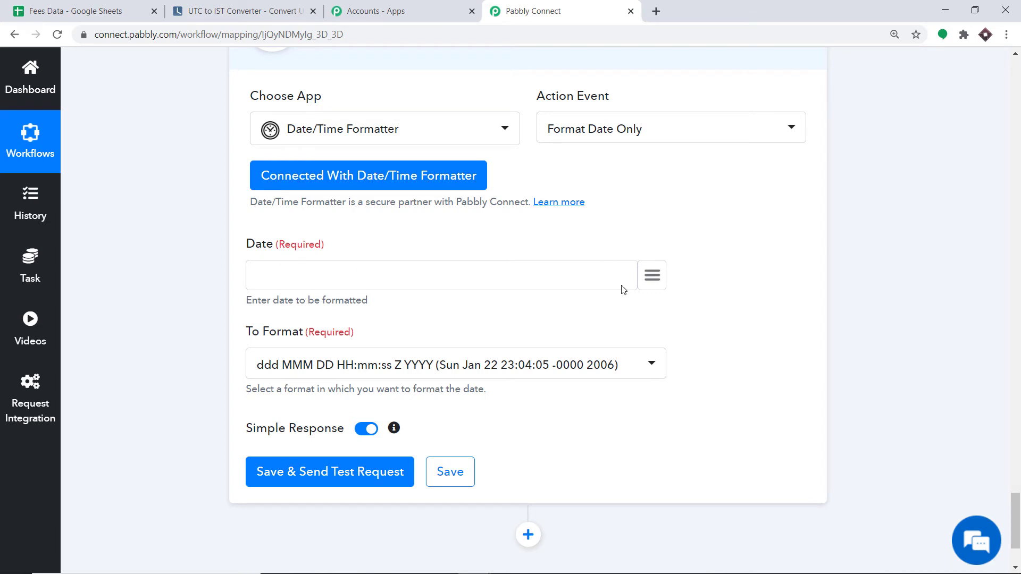
Map the current date output into Date and set To Format to Timestamp.
click(652, 270)
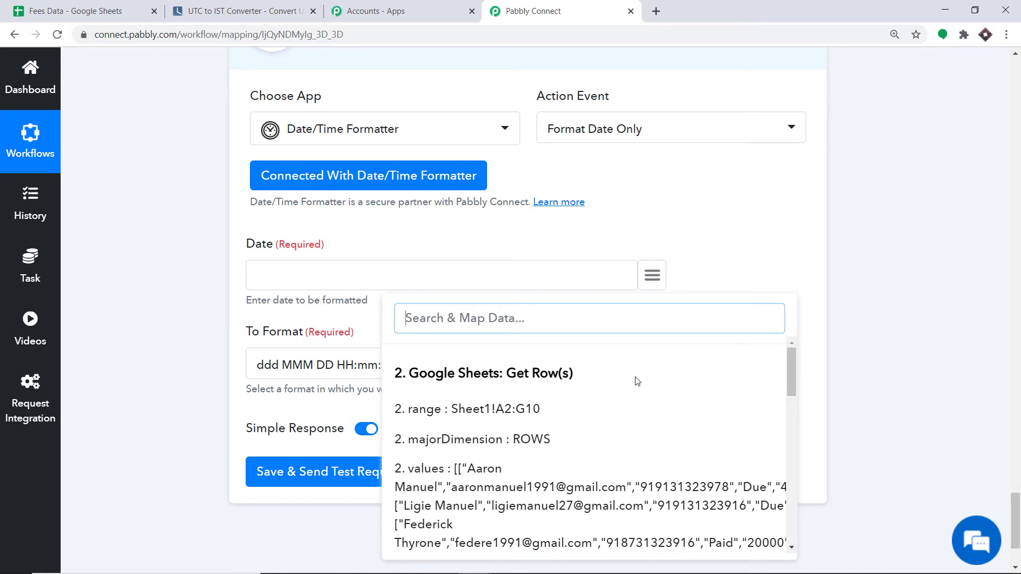
scroll(638, 377, down, 5)
scroll(637, 379, down, 10)
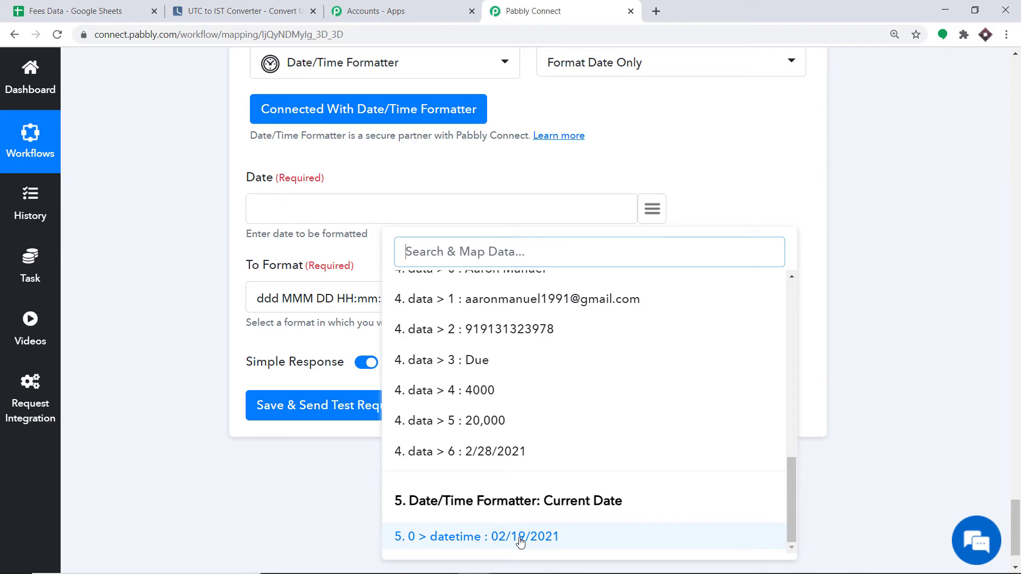
click(520, 539)
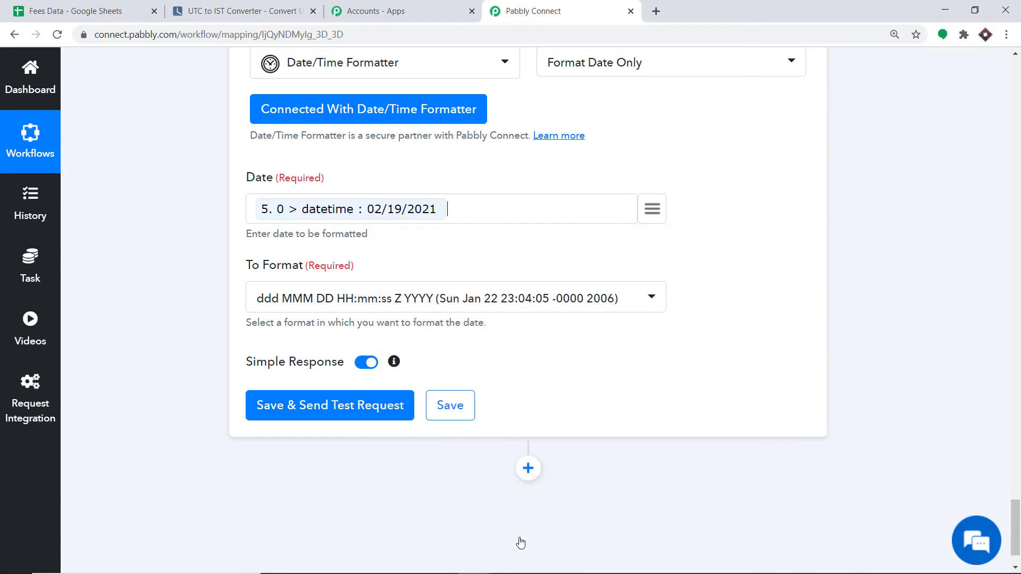
click(495, 304)
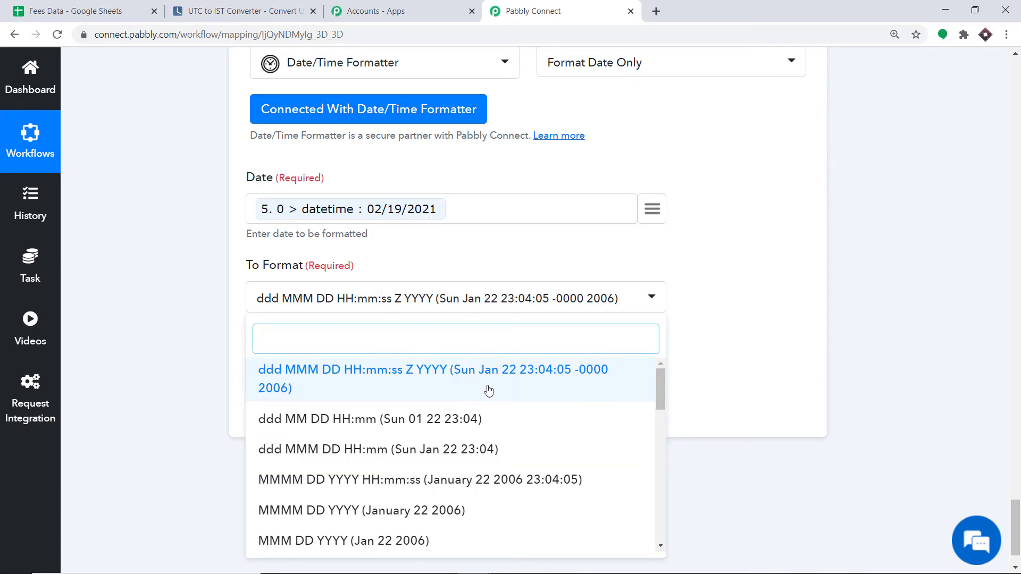
scroll(489, 382, down, 3)
scroll(489, 391, down, 10)
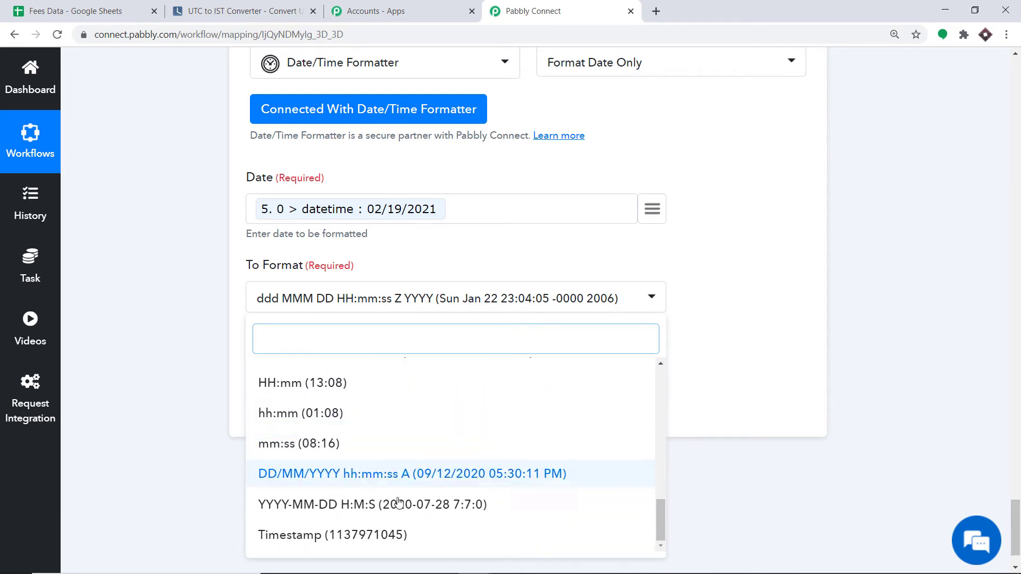
click(306, 537)
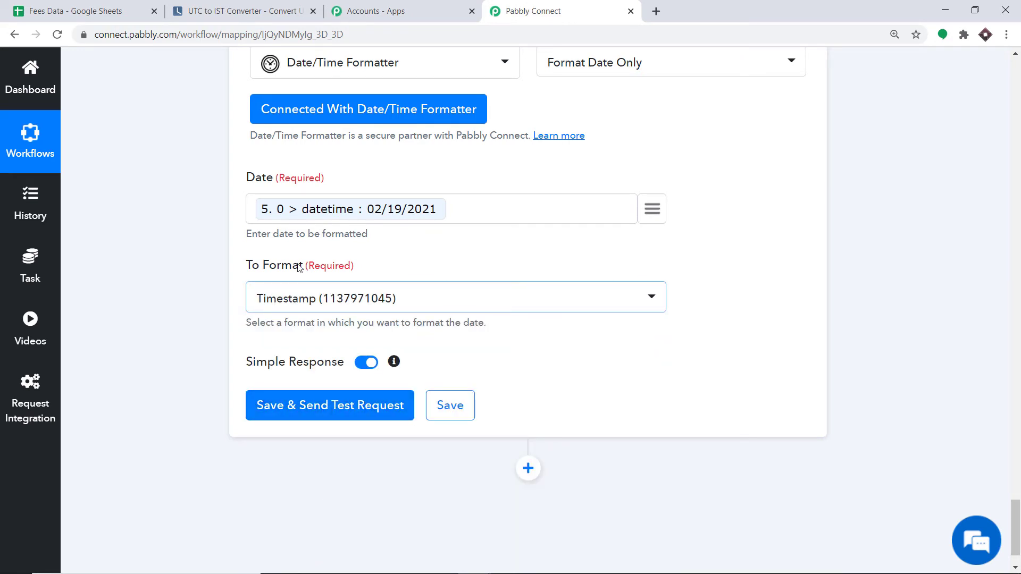
click(313, 407)
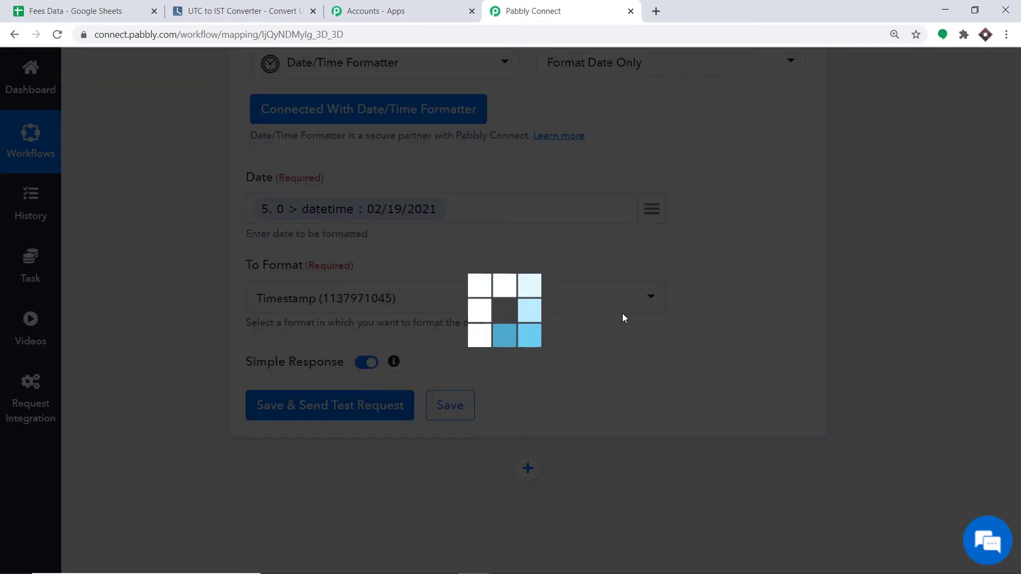
scroll(588, 292, down, 4)
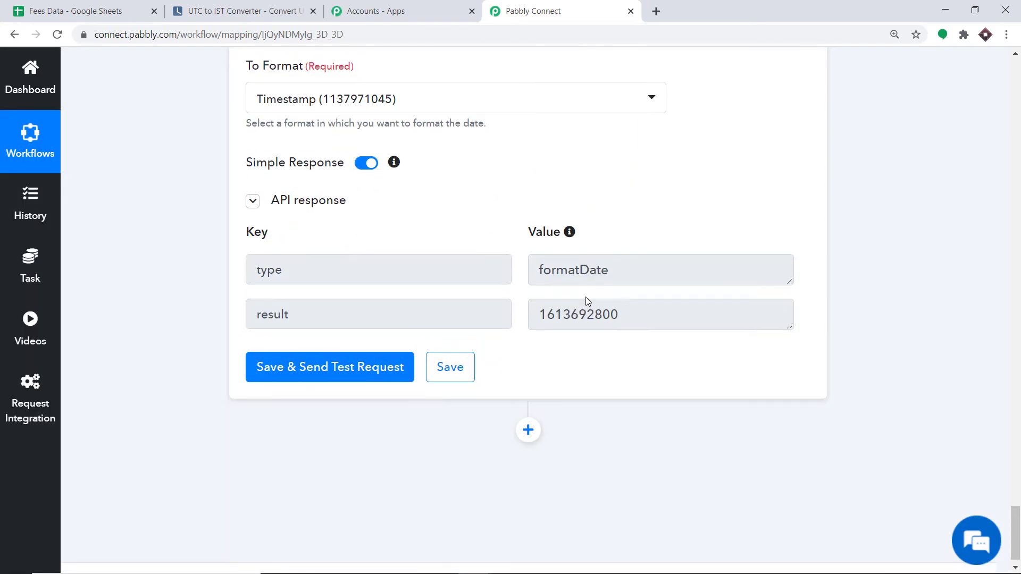
scroll(590, 334, up, 1)
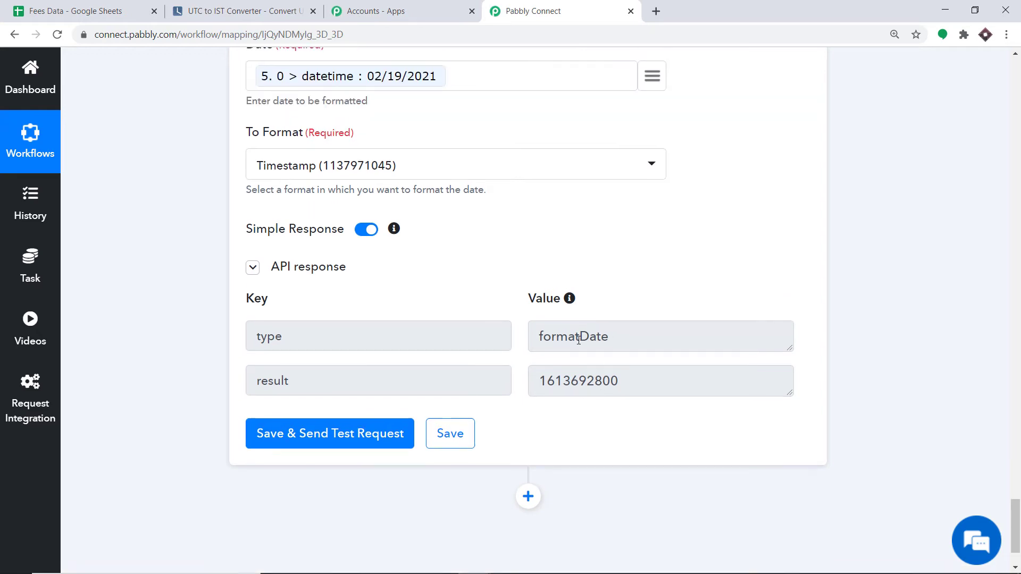
drag(538, 381, 644, 383)
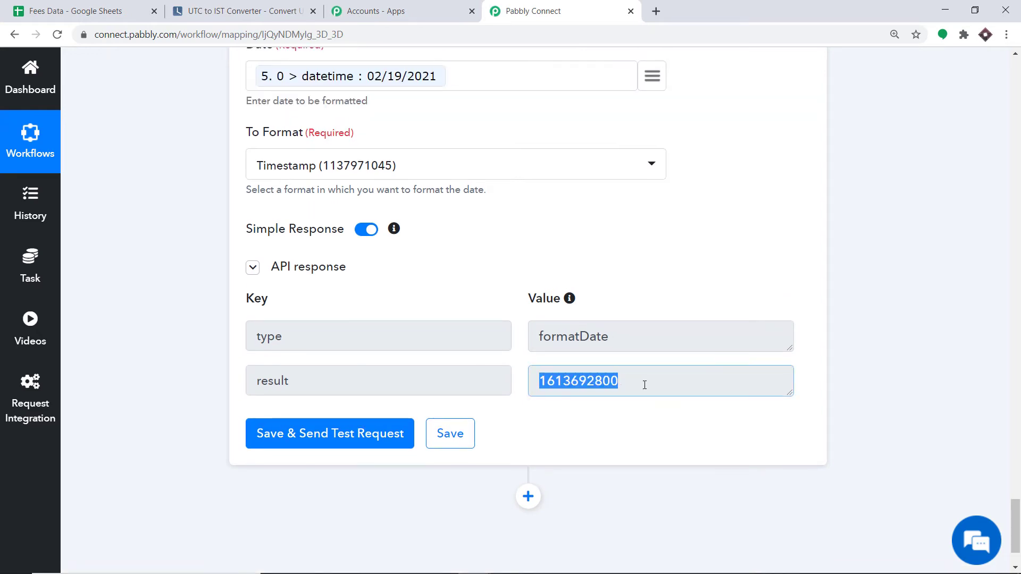
scroll(585, 329, up, 1)
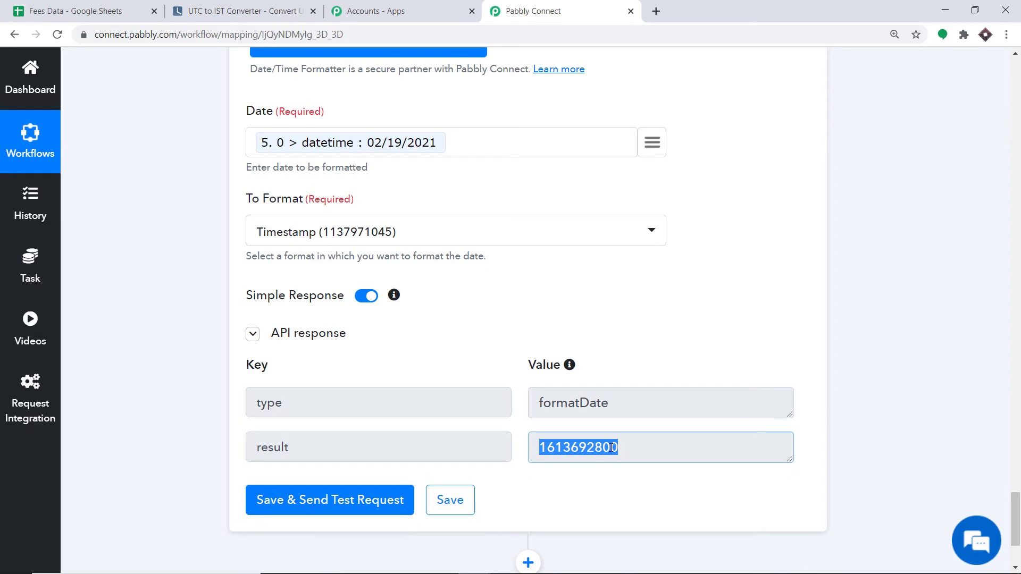
scroll(611, 446, down, 3)
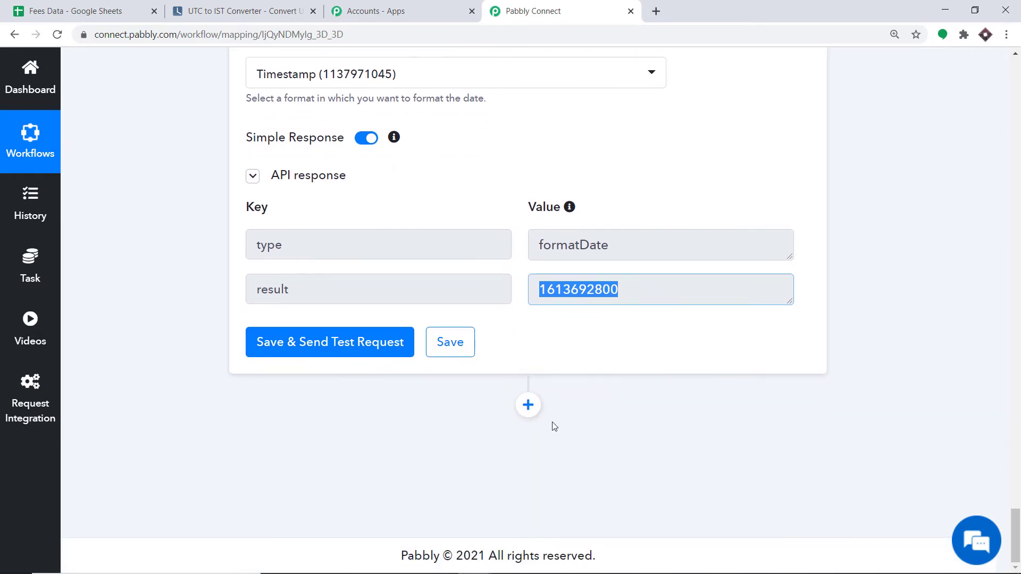
Add another Date/Time Formatter action using Format Date Only and connect it.
click(529, 406)
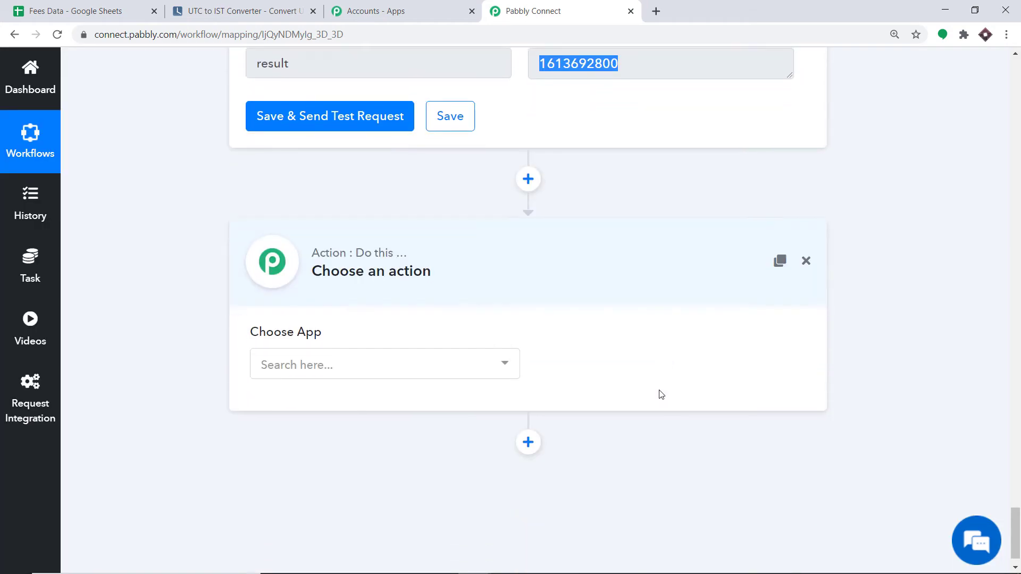
click(371, 333)
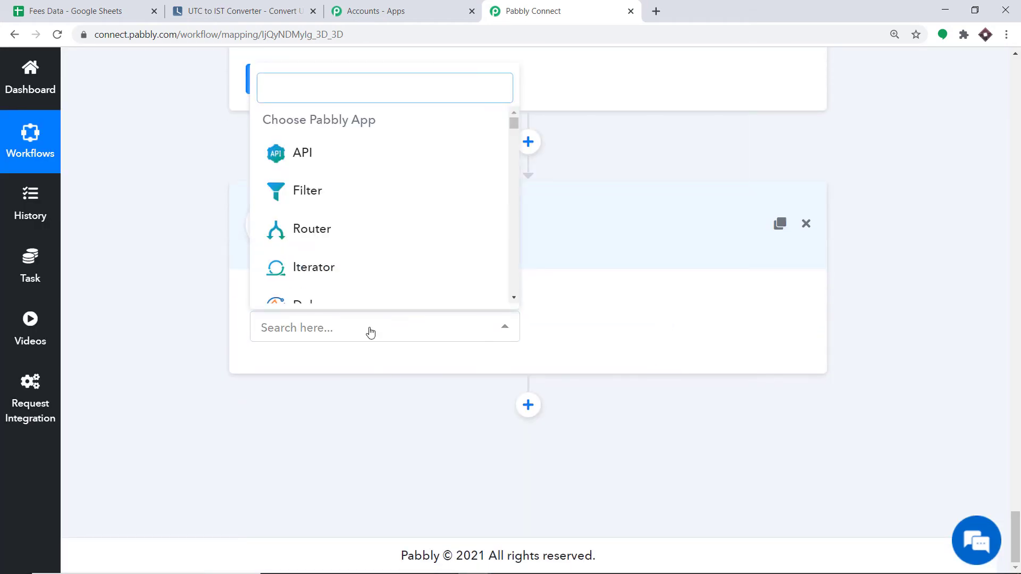
text(date)
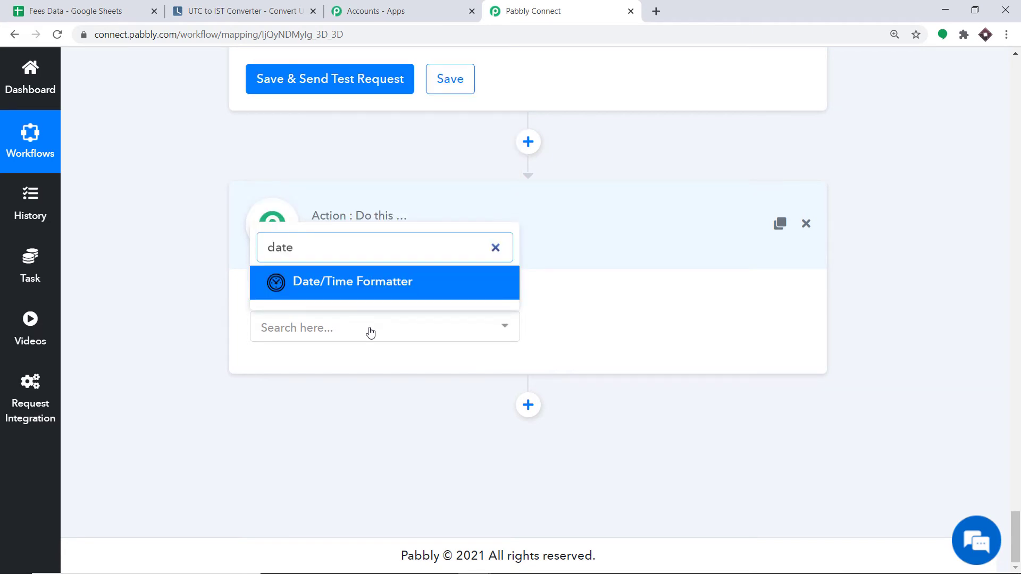
click(389, 293)
click(617, 334)
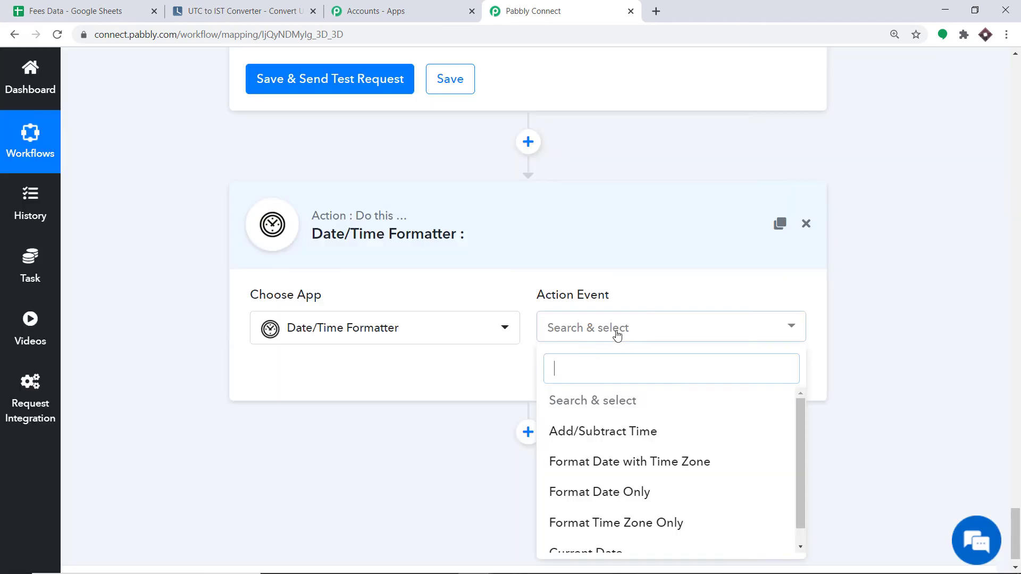
scroll(641, 436, down, 1)
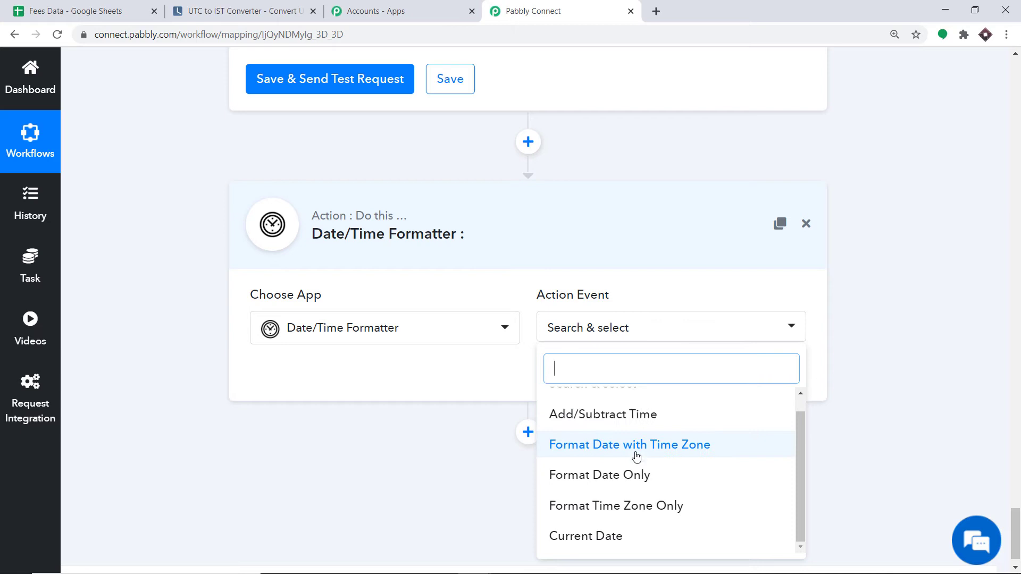
click(620, 488)
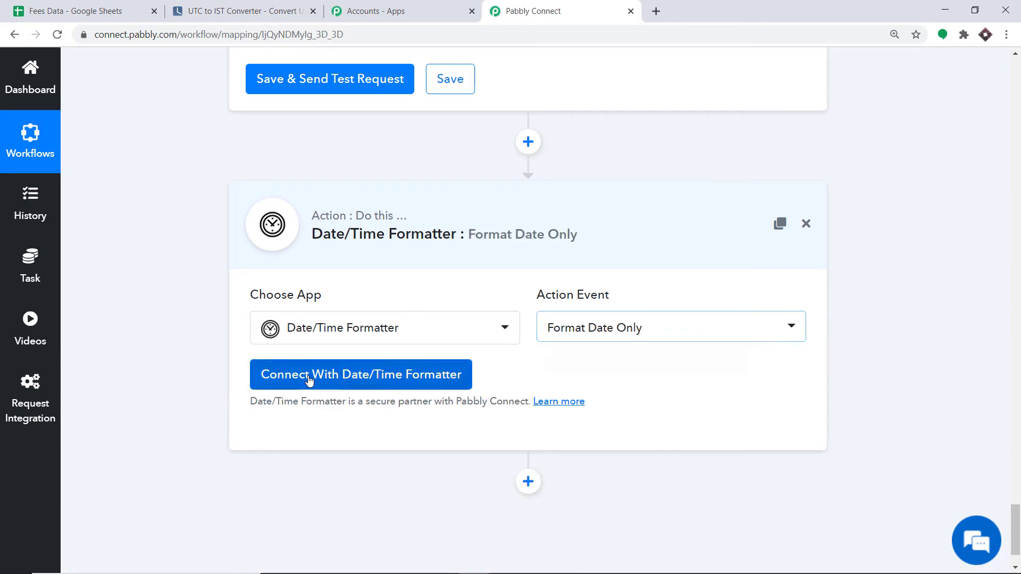
click(309, 381)
scroll(261, 351, down, 3)
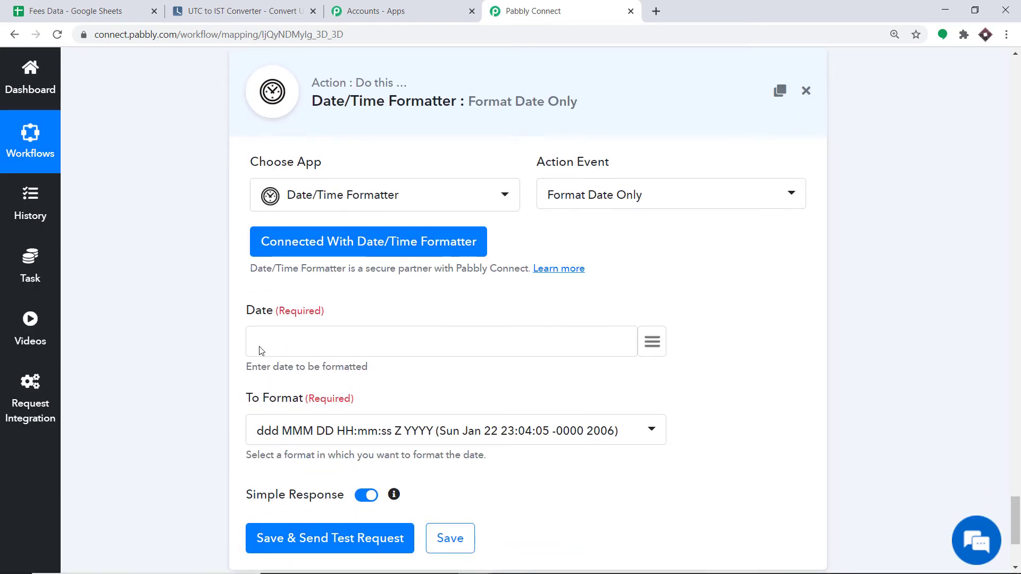
Map the row's due date (data > 6: 2/28/2021) into the Date field.
click(654, 343)
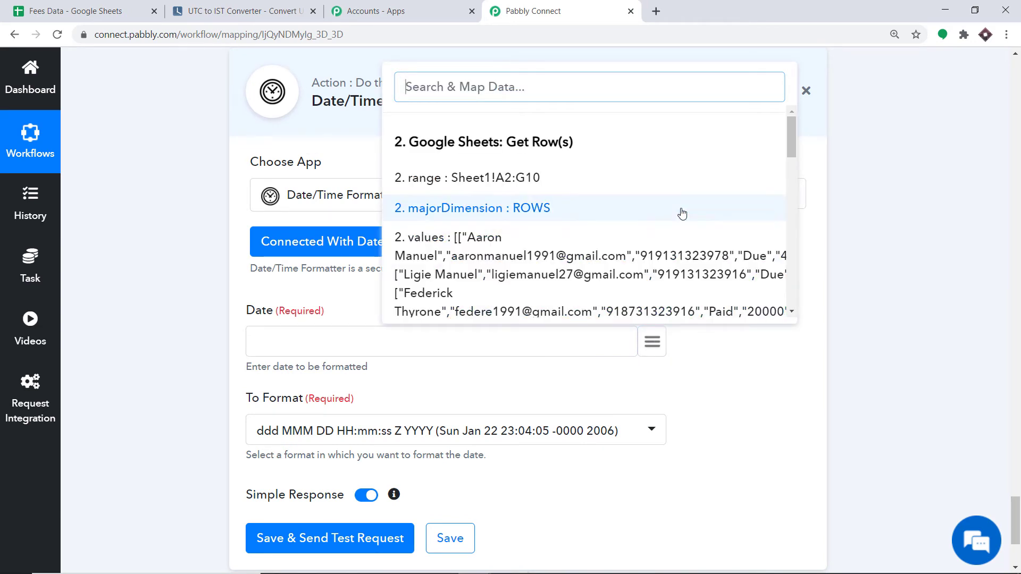
scroll(686, 215, down, 3)
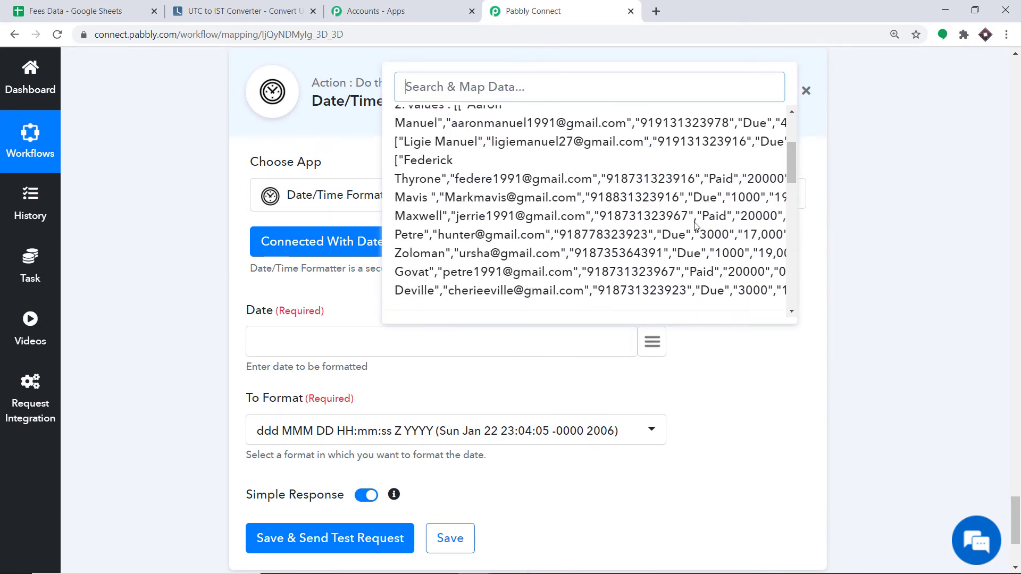
scroll(693, 223, down, 5)
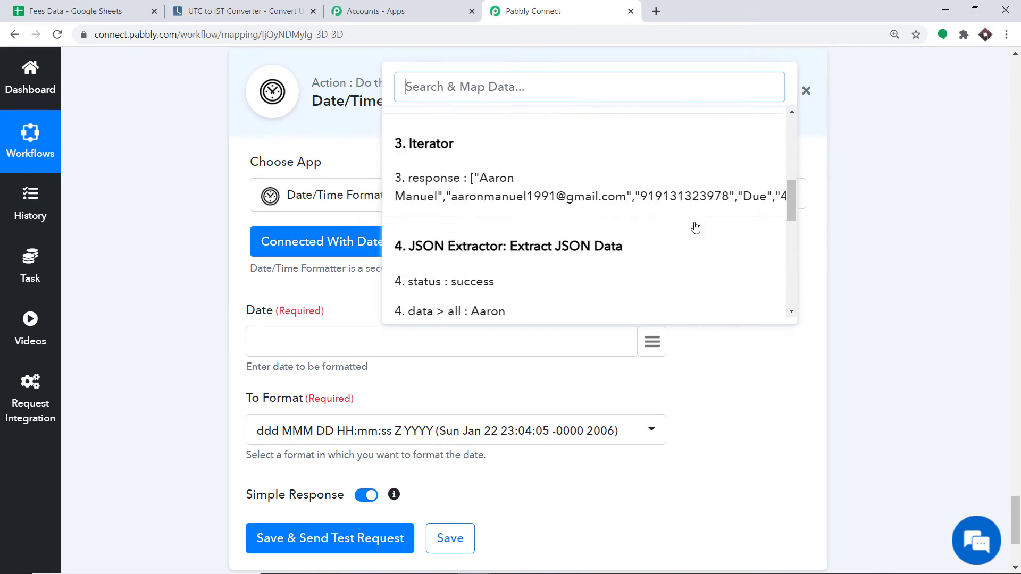
scroll(694, 223, down, 2)
scroll(693, 225, down, 2)
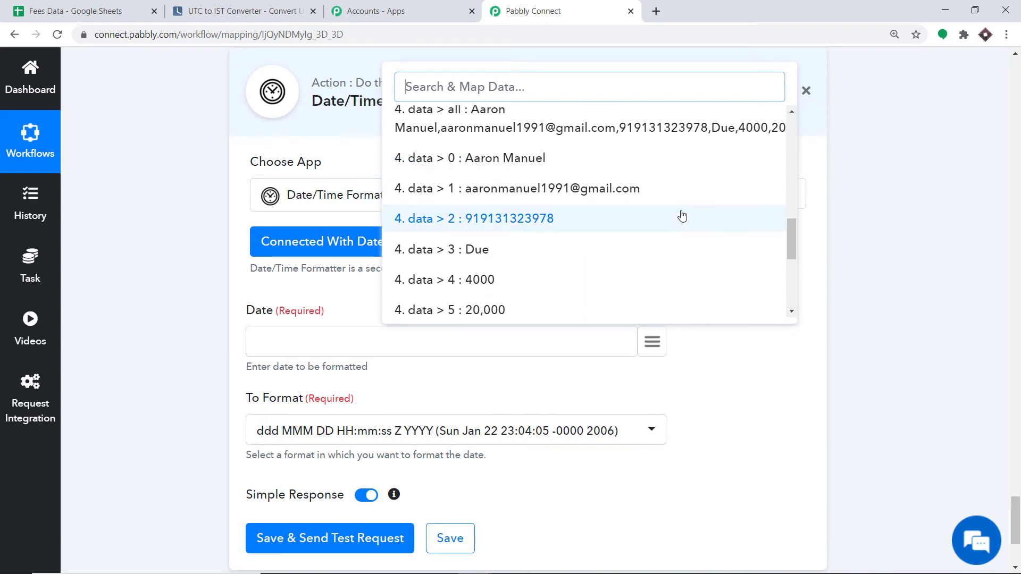
scroll(590, 208, down, 2)
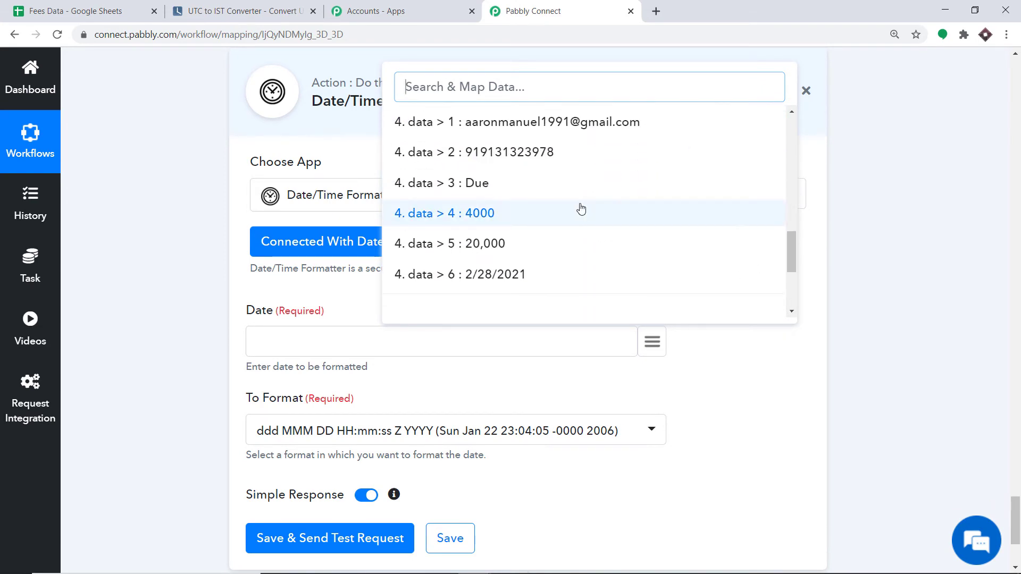
click(511, 276)
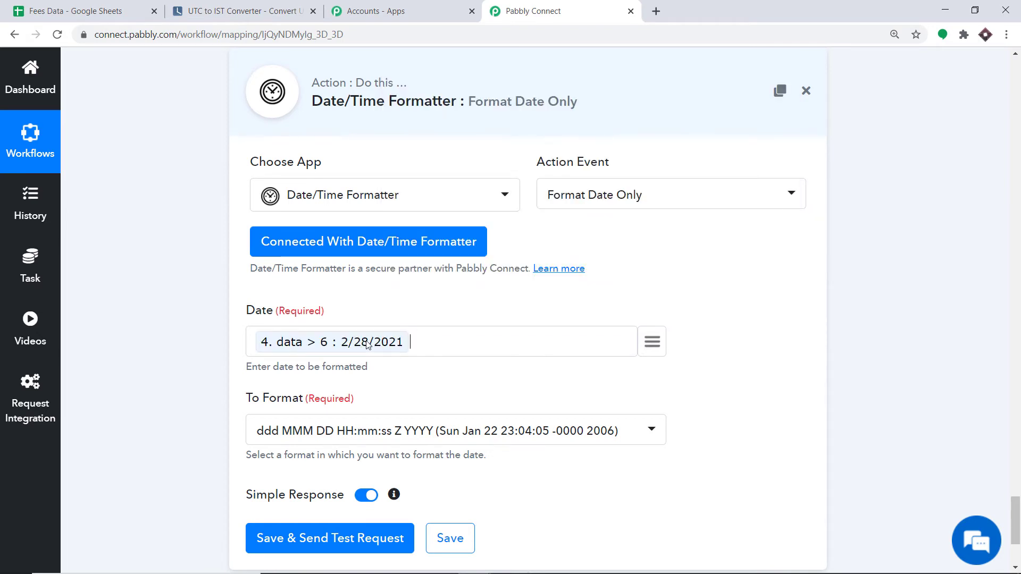
scroll(417, 337, down, 2)
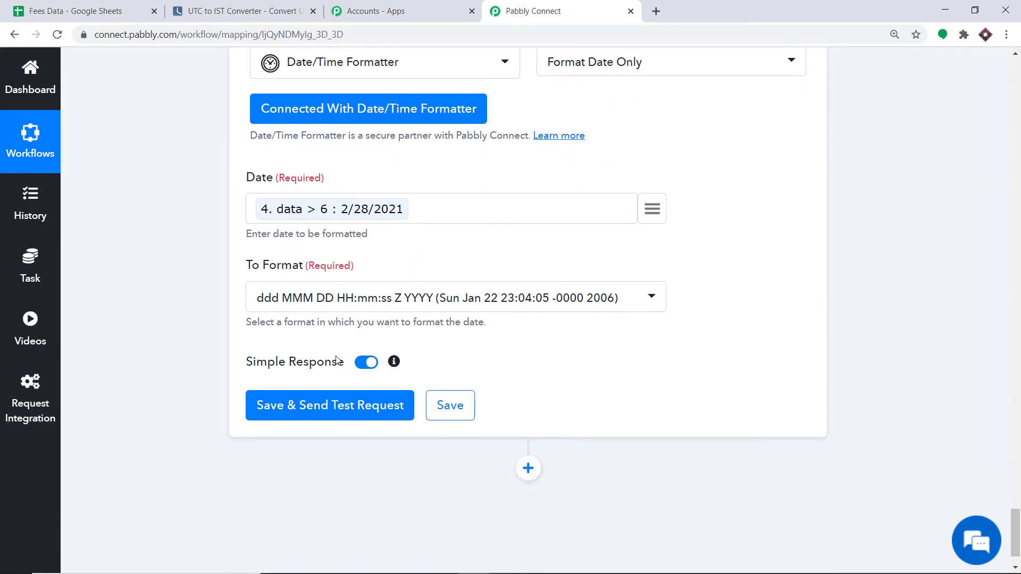
click(336, 303)
scroll(412, 392, down, 10)
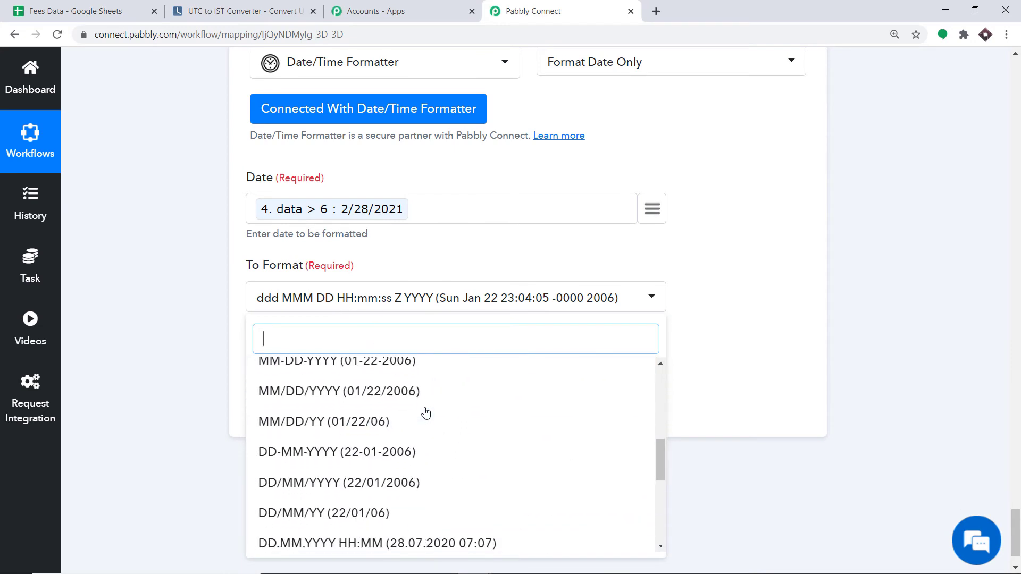
scroll(422, 435, down, 2)
click(335, 542)
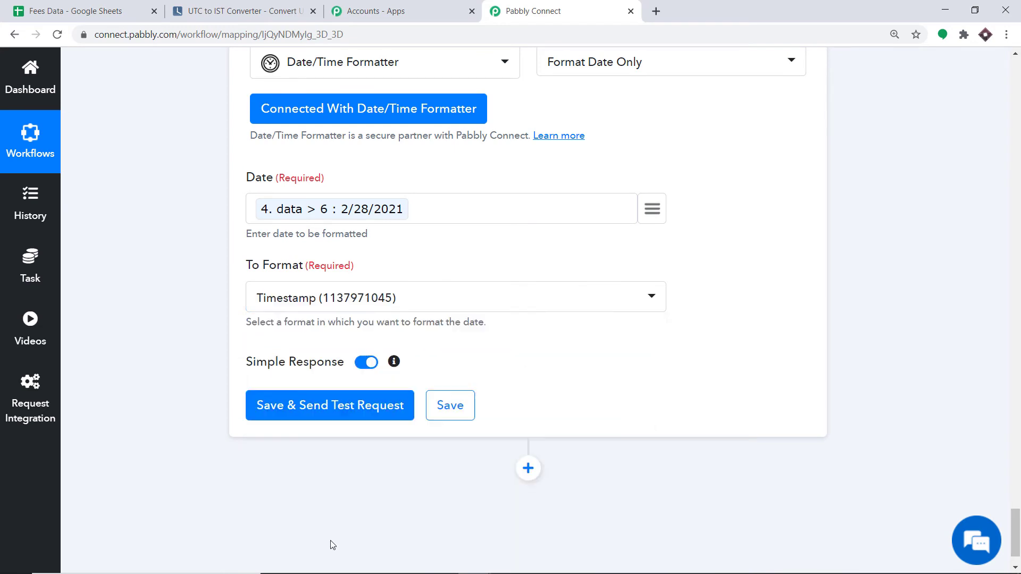
click(344, 413)
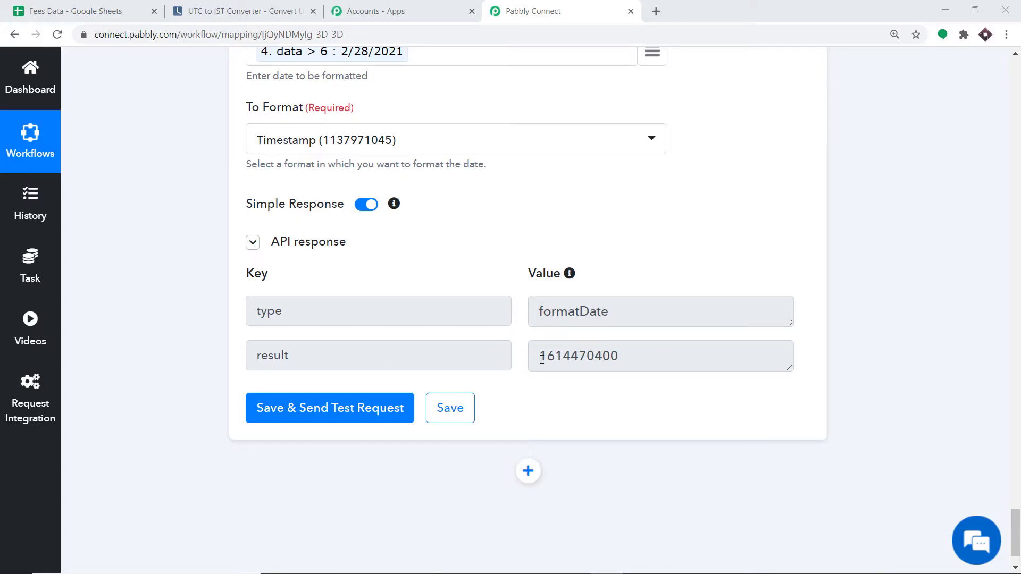
scroll(370, 196, up, 1)
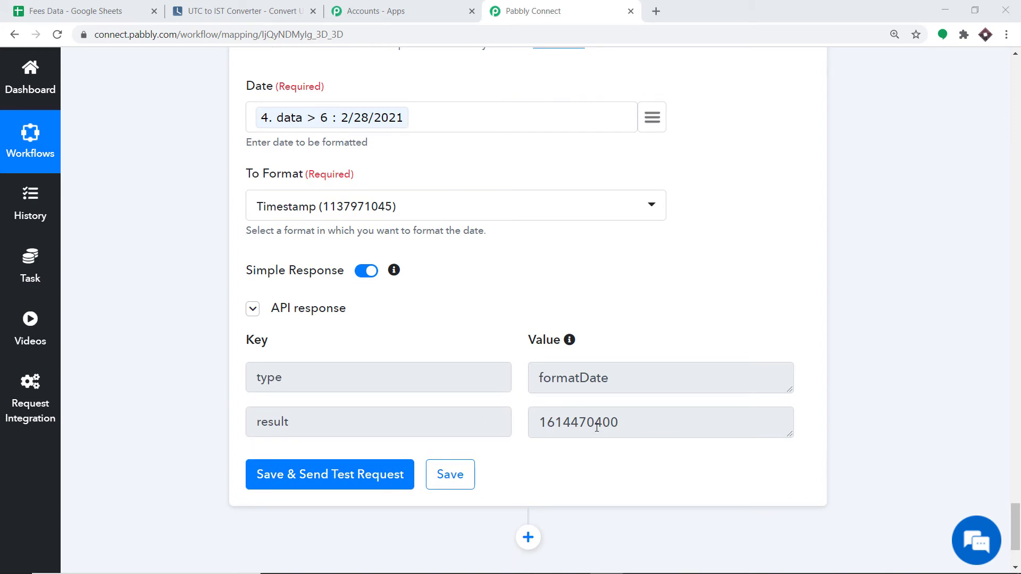
scroll(614, 421, down, 3)
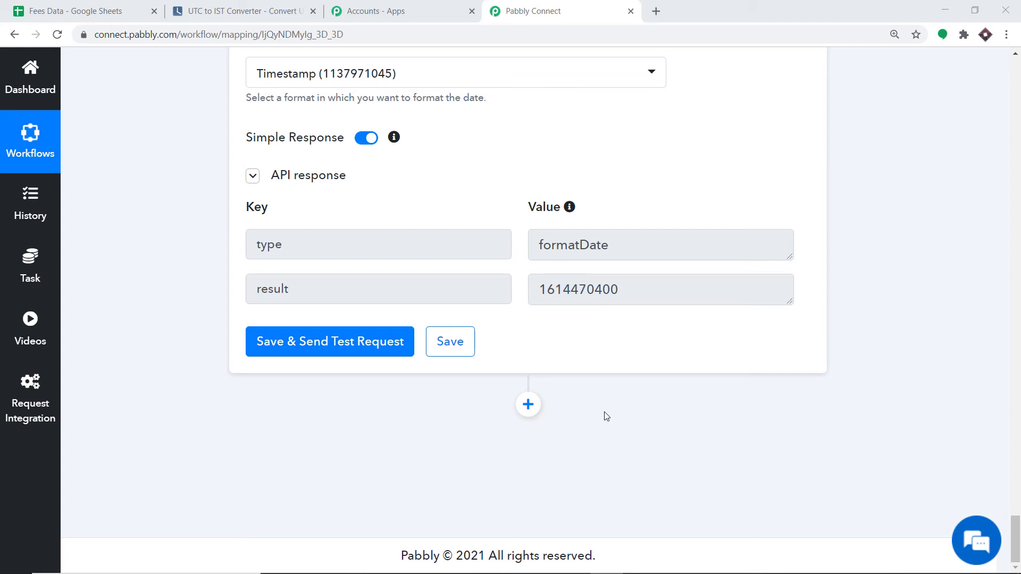
Add a Filter ('Only Continue If') step after the due-date formatting step.
click(528, 405)
scroll(827, 367, down, 2)
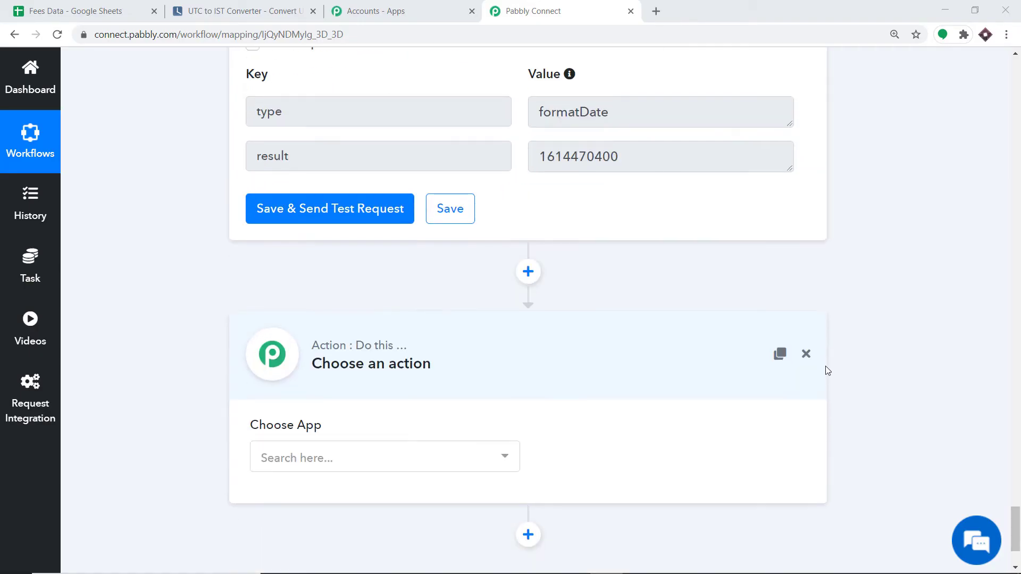
scroll(827, 371, down, 2)
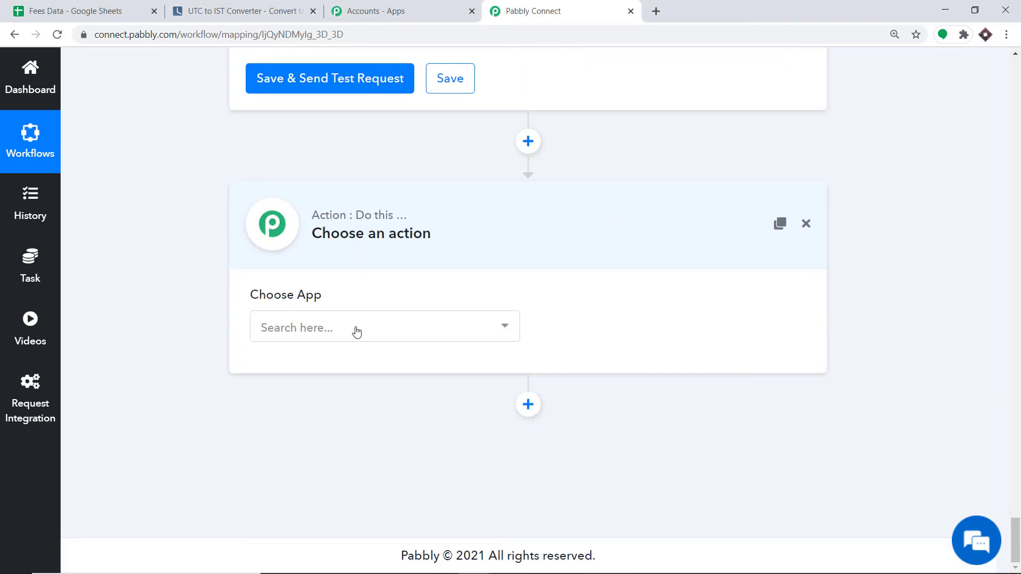
click(356, 332)
text(filte)
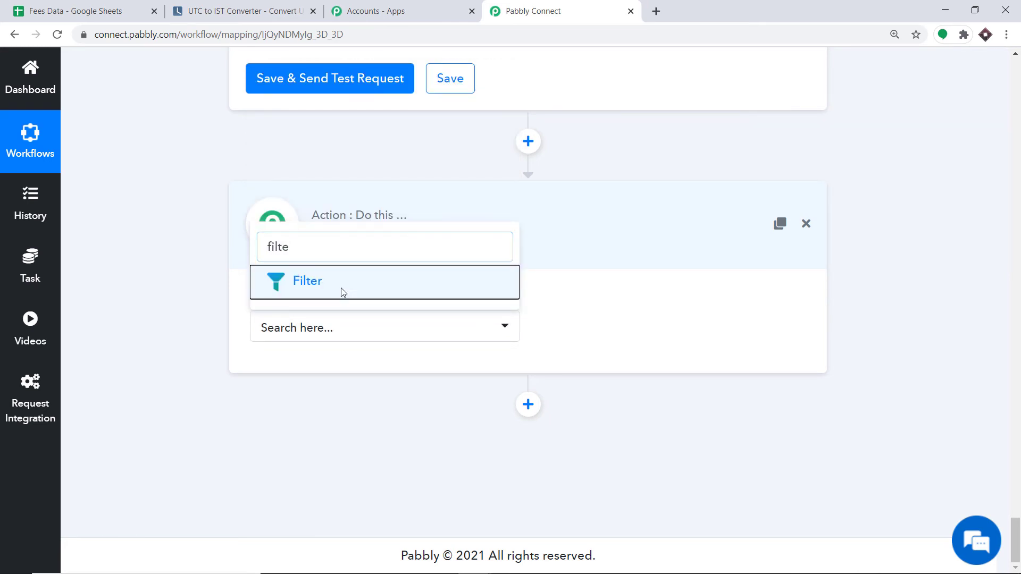
click(340, 288)
scroll(420, 289, down, 1)
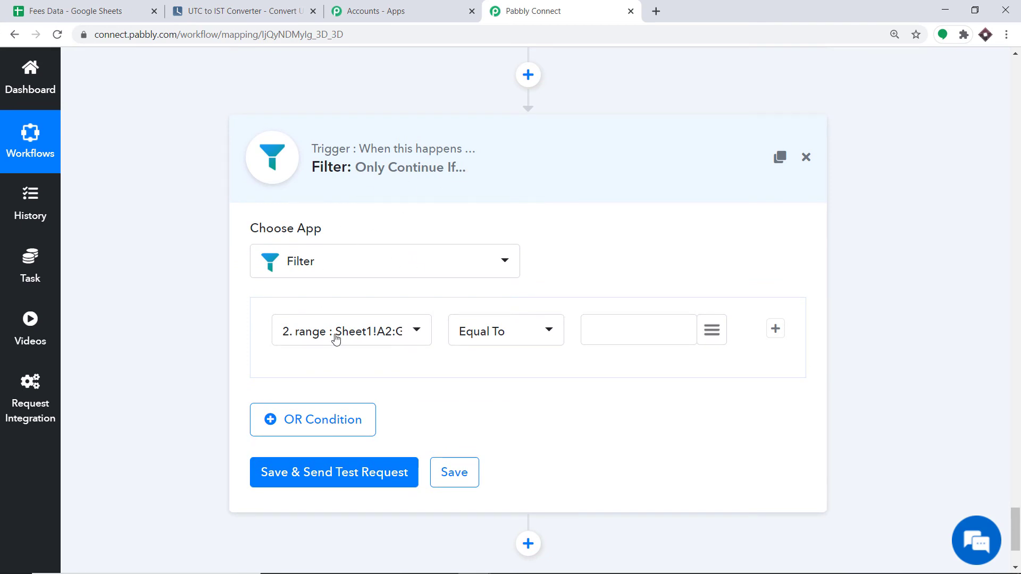
click(356, 334)
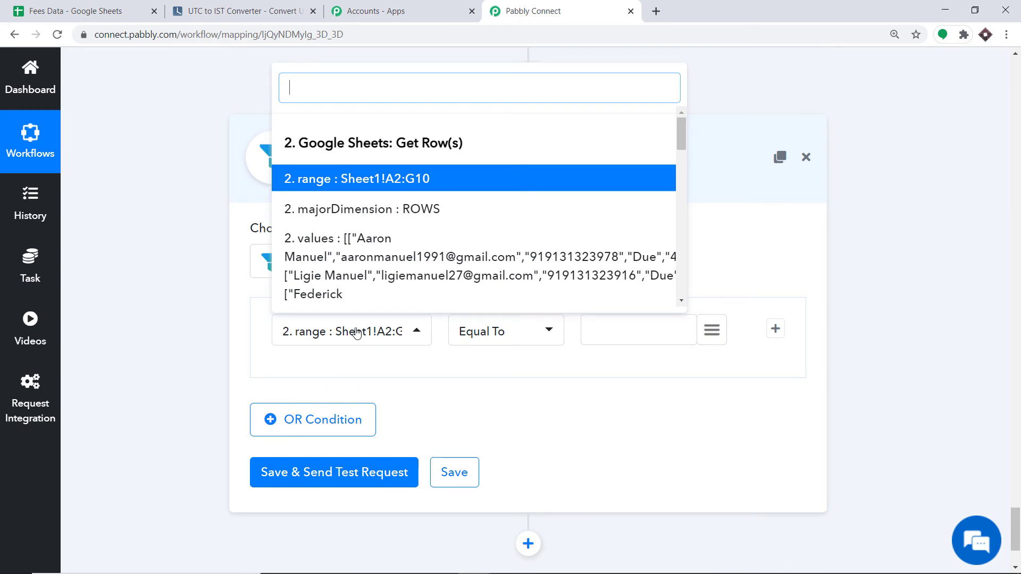
scroll(438, 222, down, 6)
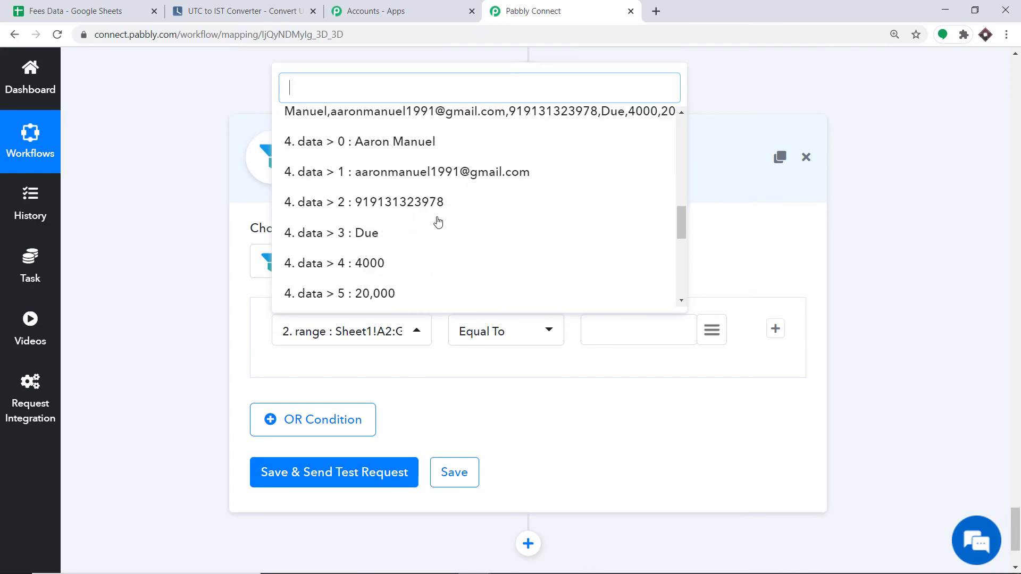
scroll(438, 221, down, 8)
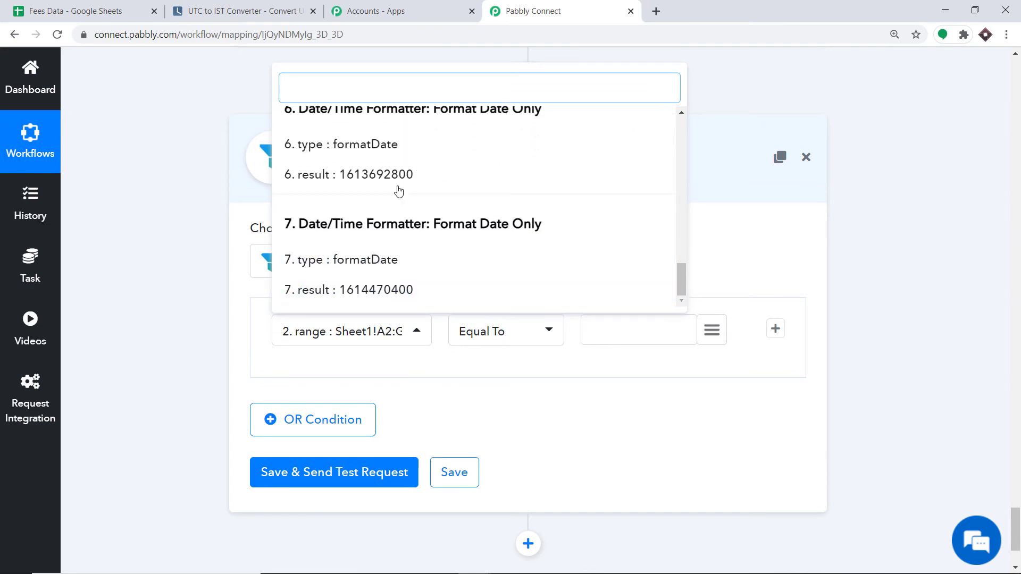
scroll(373, 212, up, 1)
click(871, 215)
scroll(871, 216, up, 9)
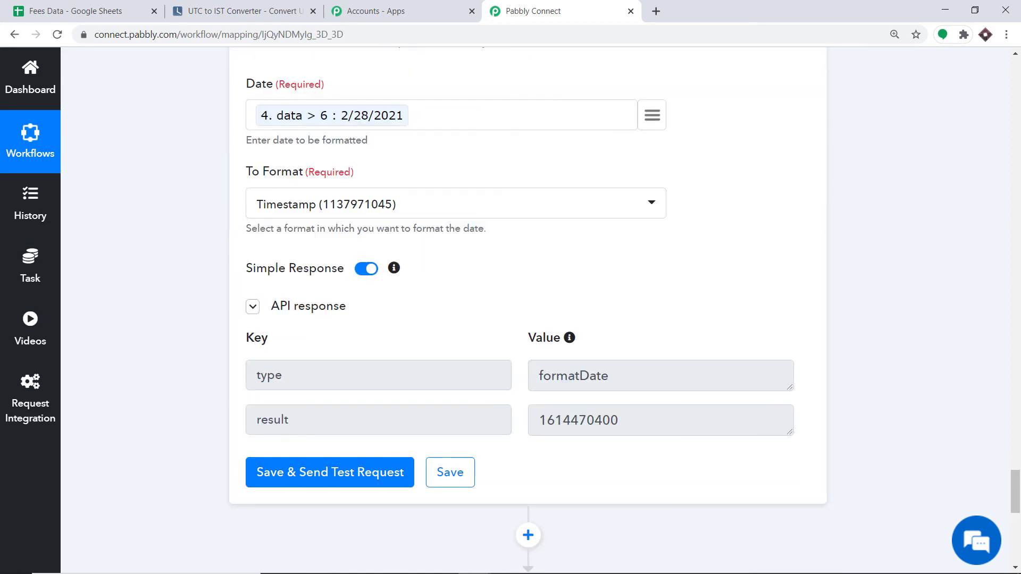
scroll(791, 351, up, 1)
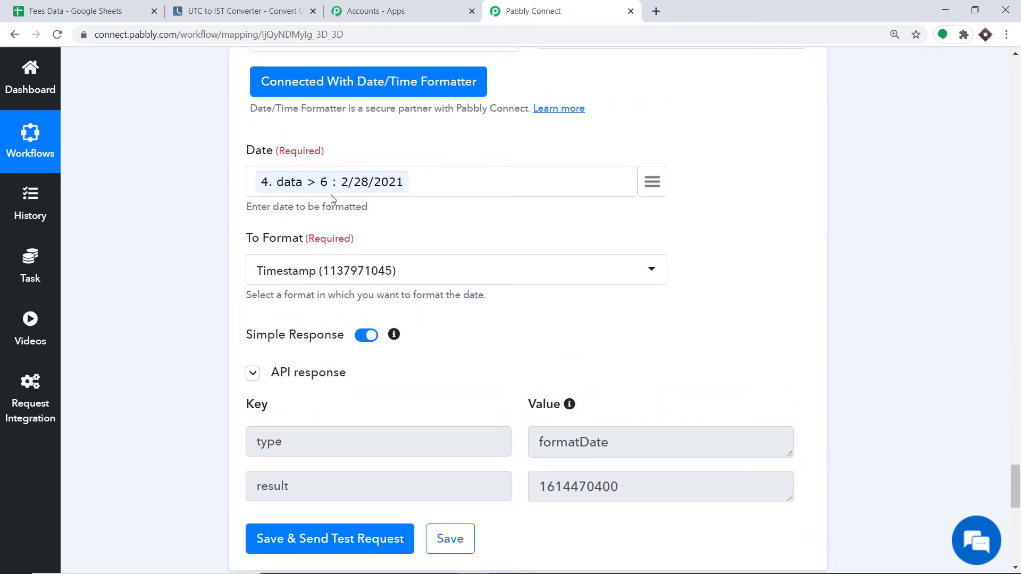
scroll(412, 203, up, 4)
scroll(415, 205, up, 3)
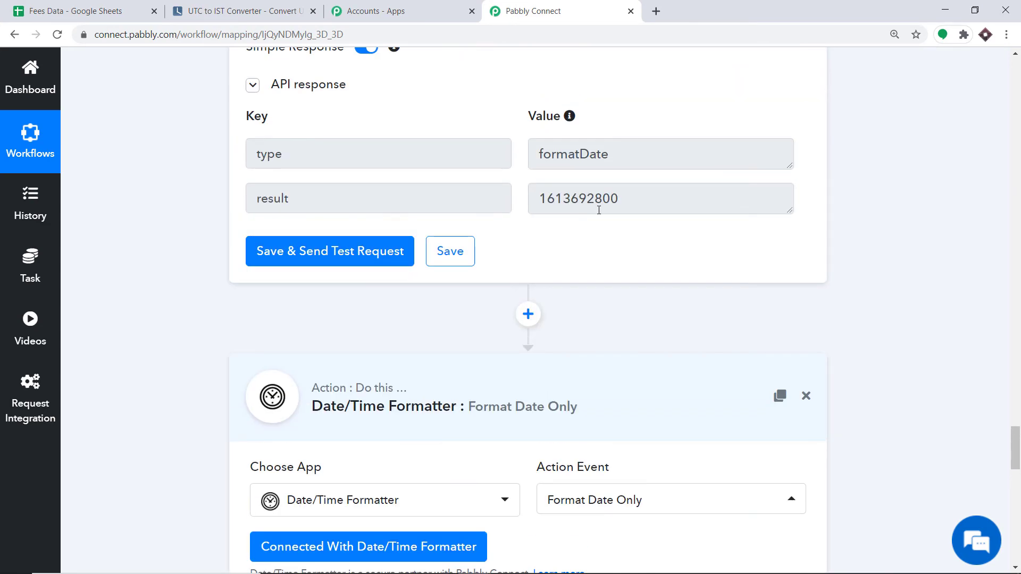
scroll(606, 205, down, 8)
scroll(599, 198, up, 2)
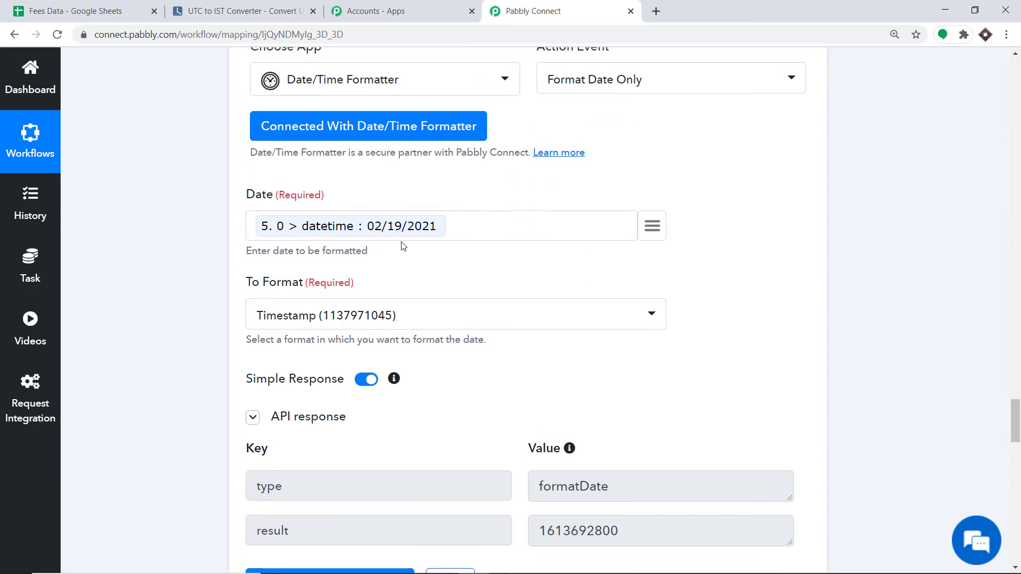
scroll(478, 258, down, 18)
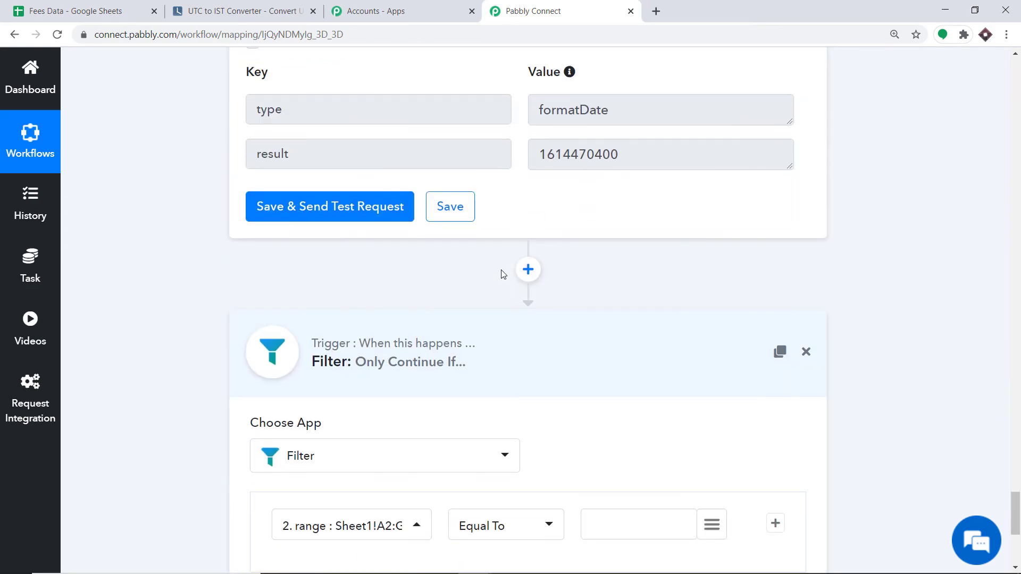
scroll(502, 274, down, 5)
click(365, 260)
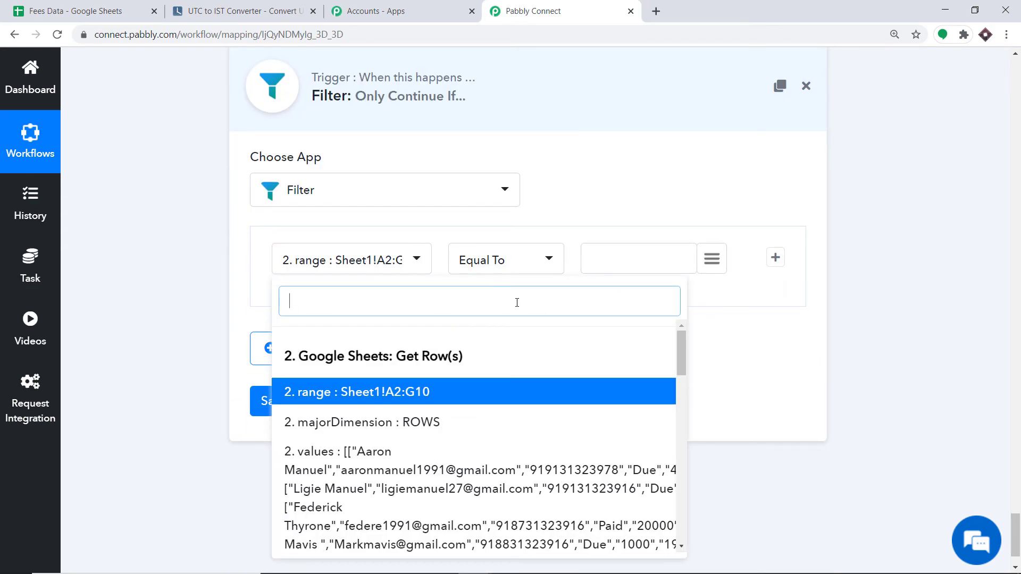
scroll(621, 365, down, 1)
scroll(621, 367, down, 10)
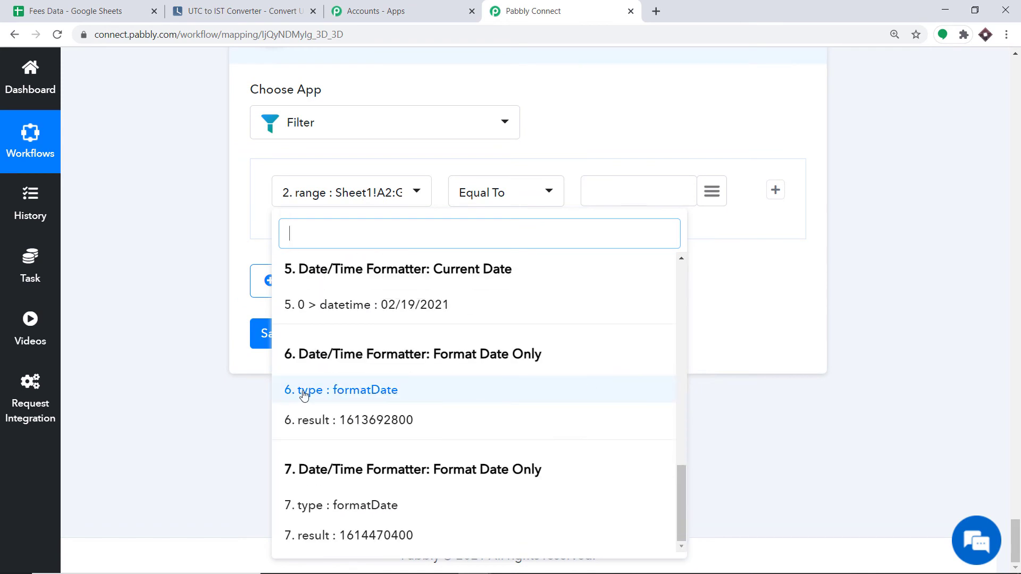
click(449, 418)
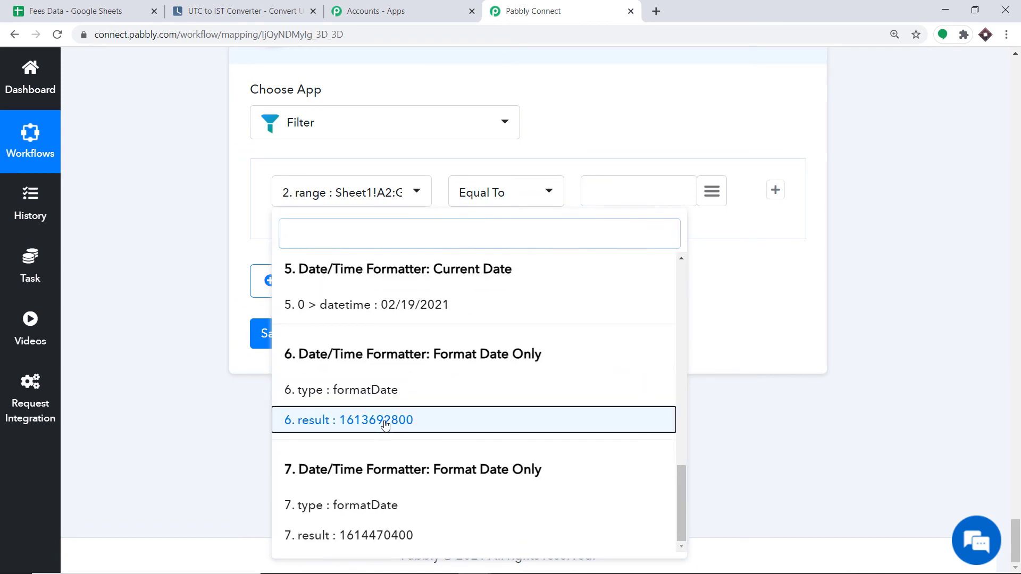
Change the condition operator to Less Than.
click(497, 195)
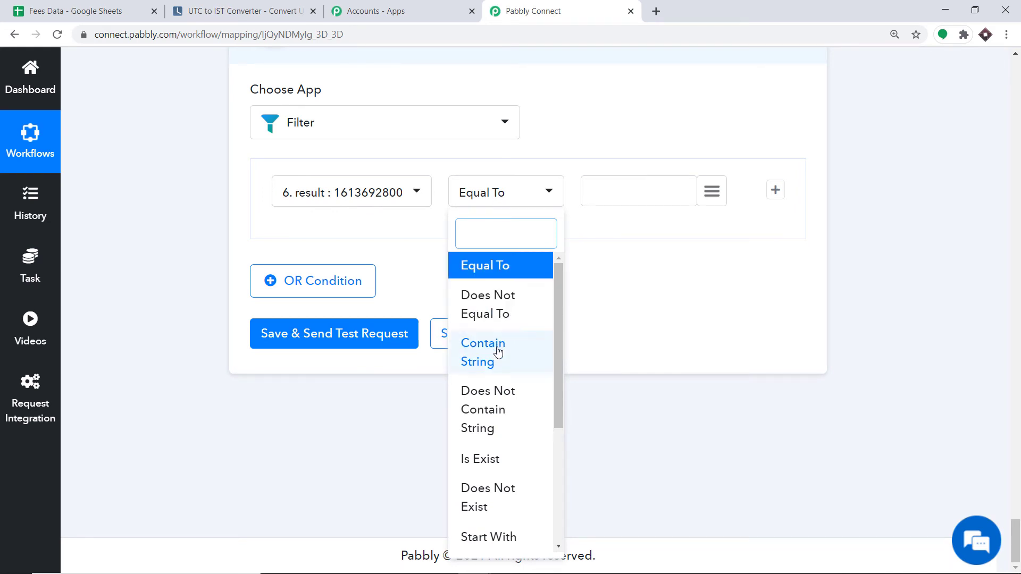
scroll(498, 368, down, 2)
scroll(498, 368, down, 2)
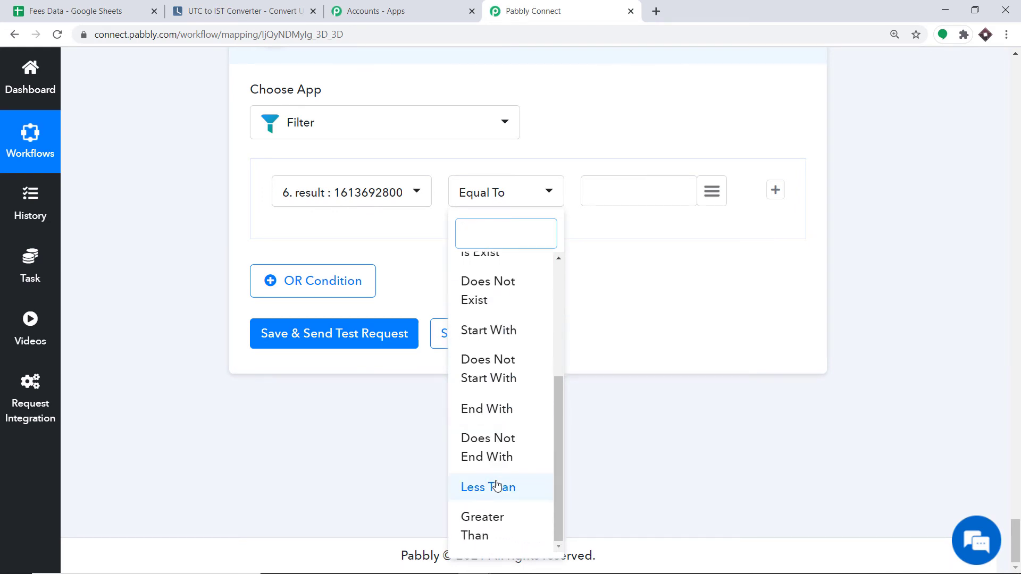
click(494, 486)
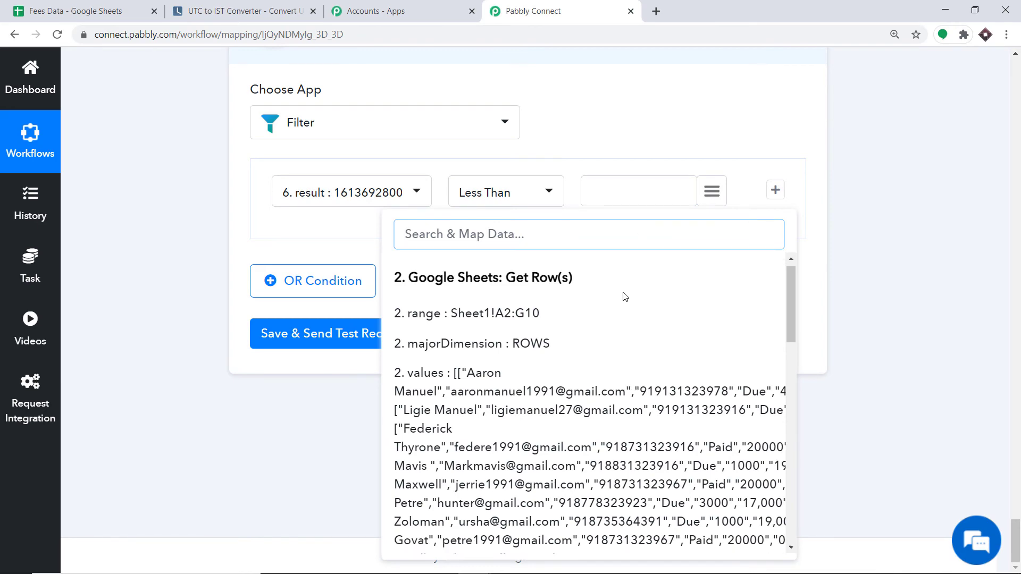
scroll(627, 319, down, 10)
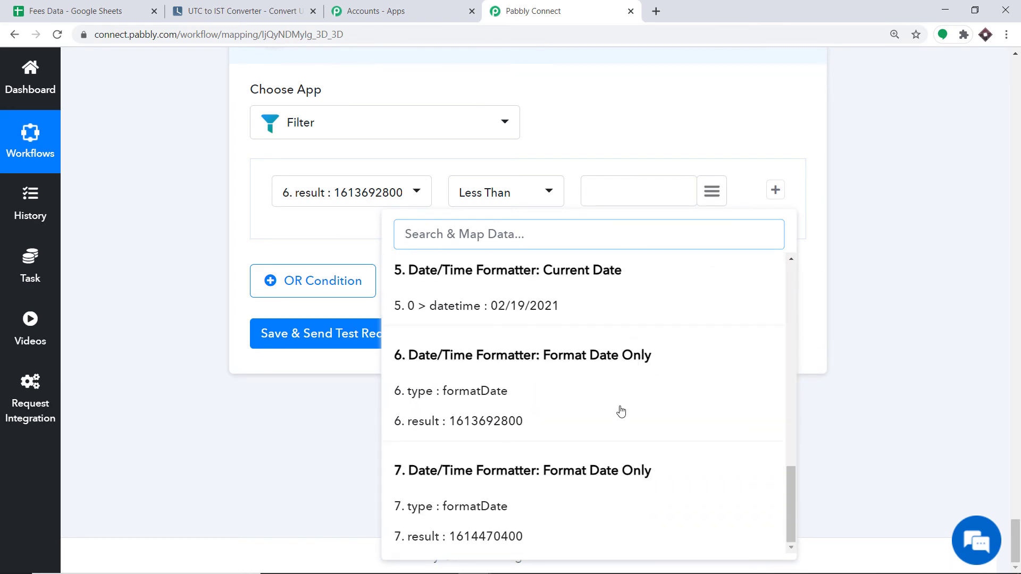
click(490, 538)
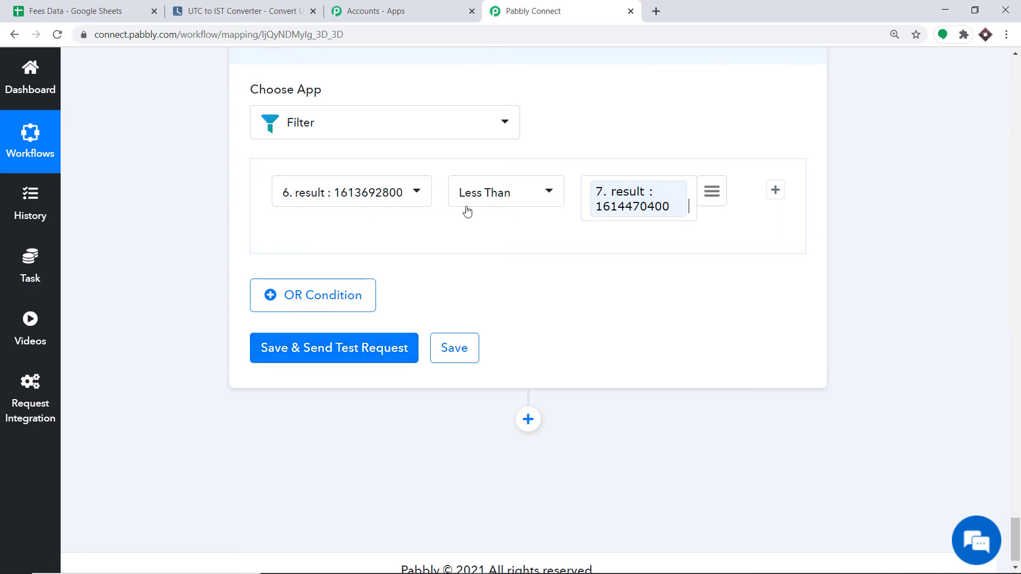
click(346, 356)
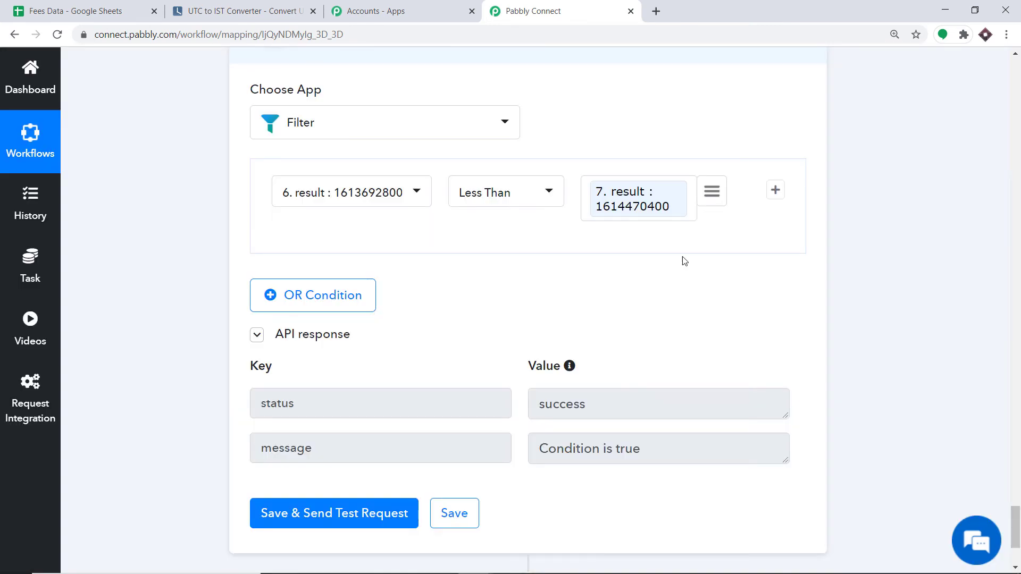
scroll(664, 259, down, 1)
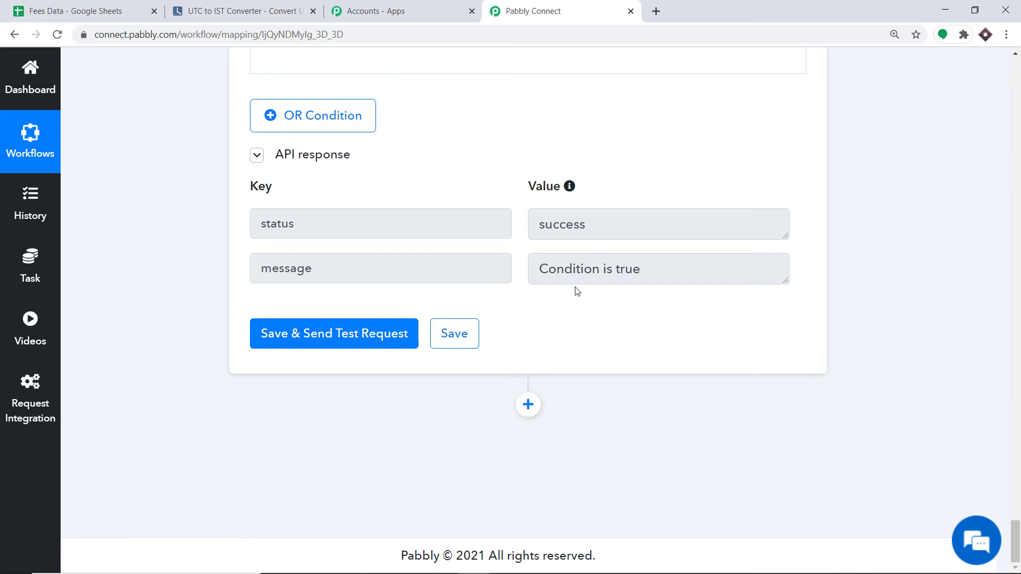
Add a second Filter step below the tested filter.
click(527, 405)
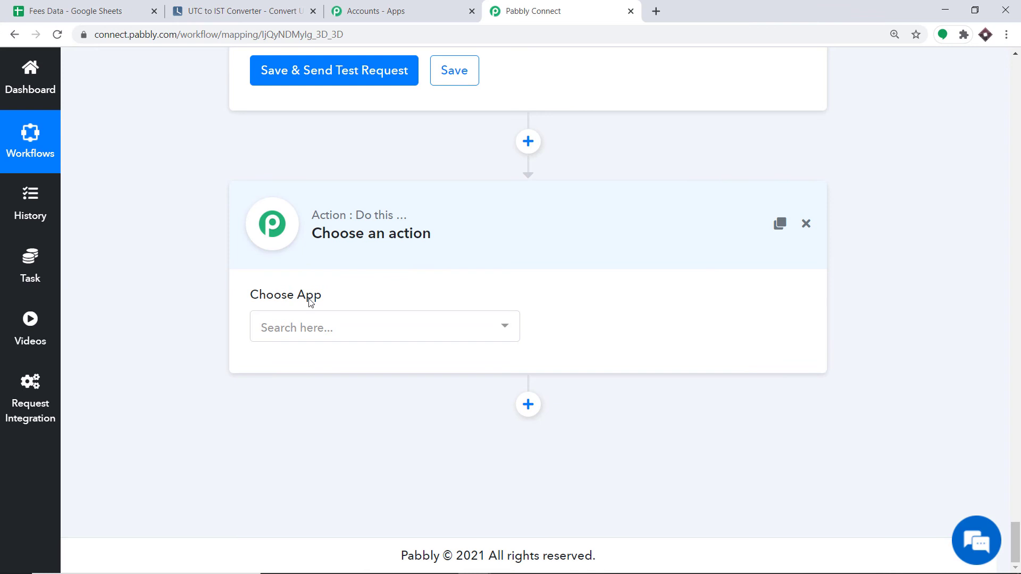
click(349, 338)
text(filter)
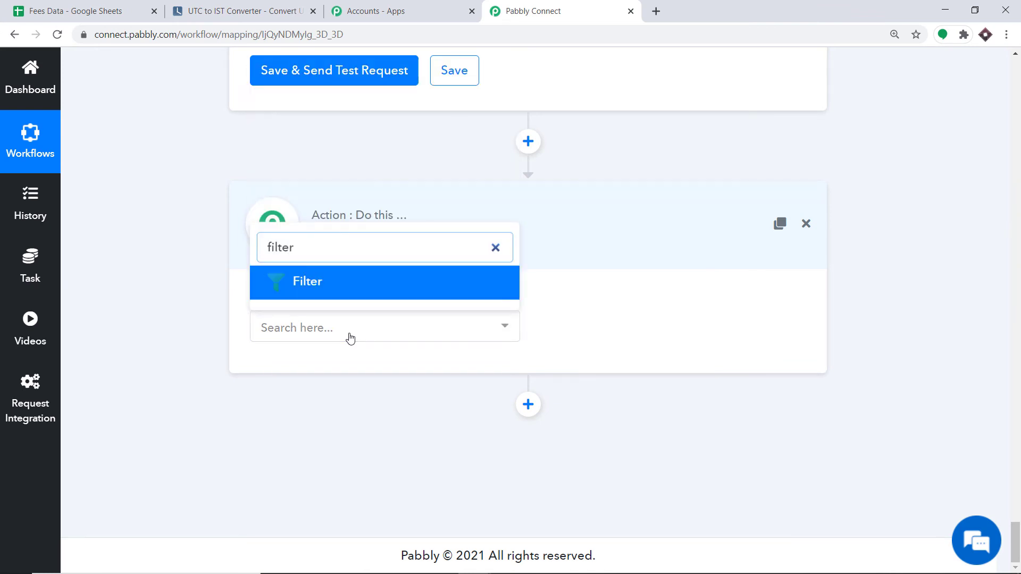
click(337, 293)
Set the new condition's field to 4. data > 3 : Due from the JSON Extractor.
click(335, 335)
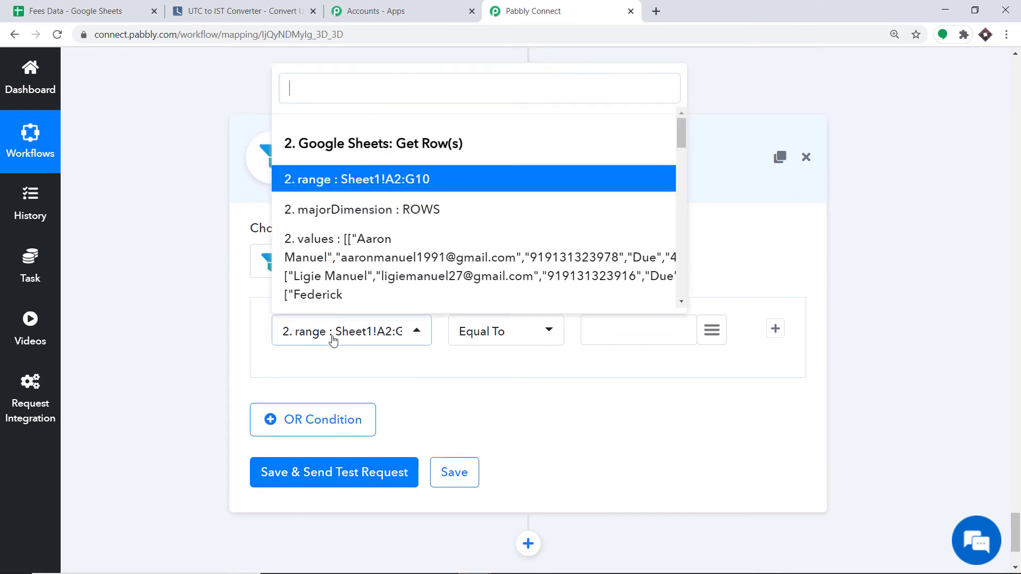
text(due)
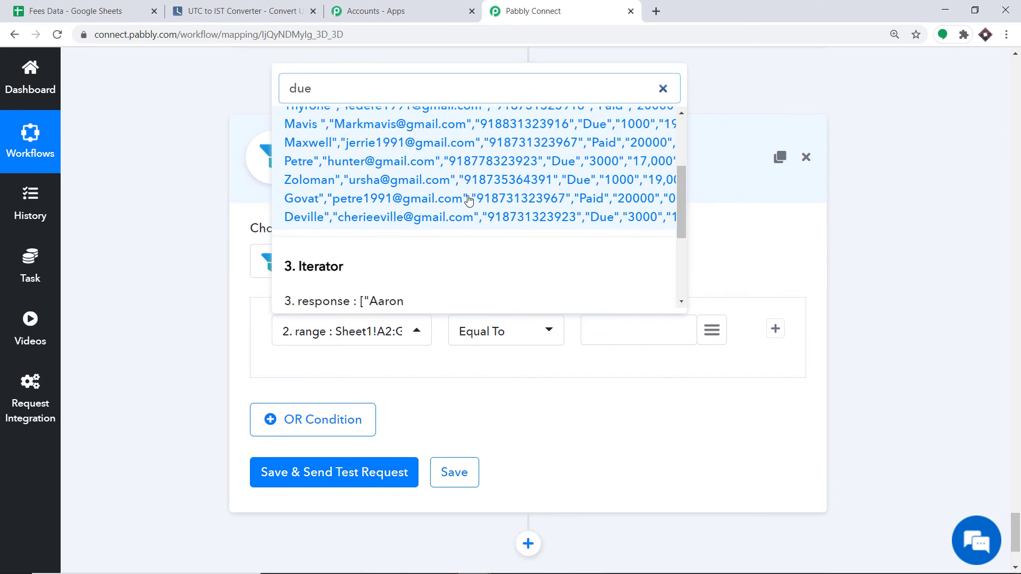
scroll(467, 198, down, 2)
scroll(376, 175, down, 3)
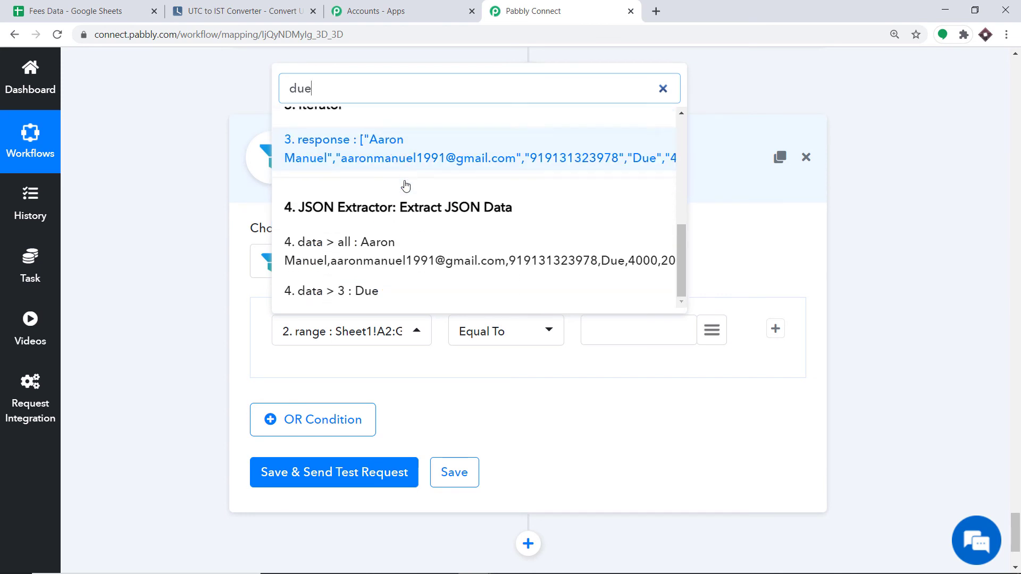
click(374, 292)
Keep Equal To as the operator and compare against the value 'Due'.
click(474, 331)
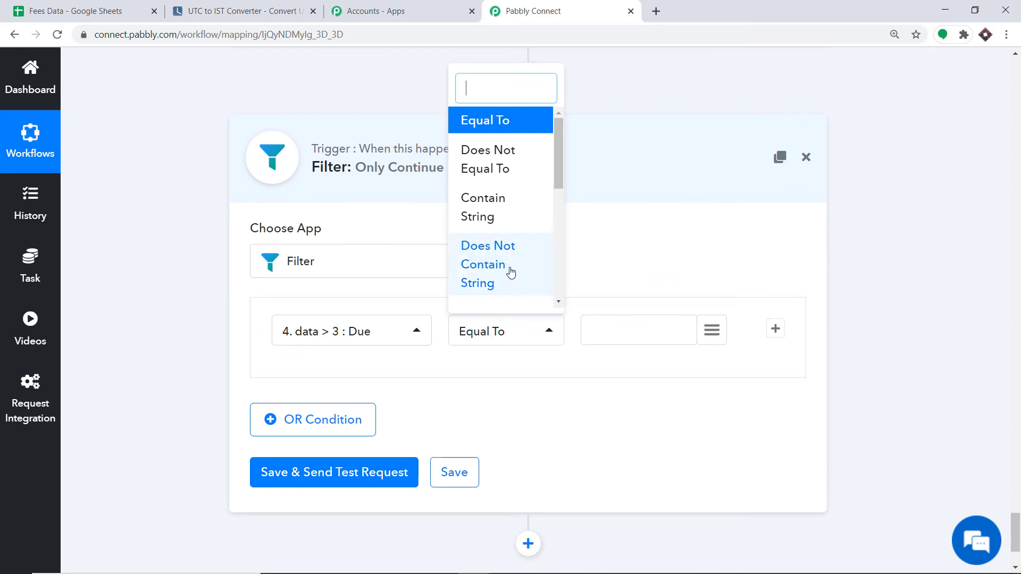
click(490, 126)
click(591, 331)
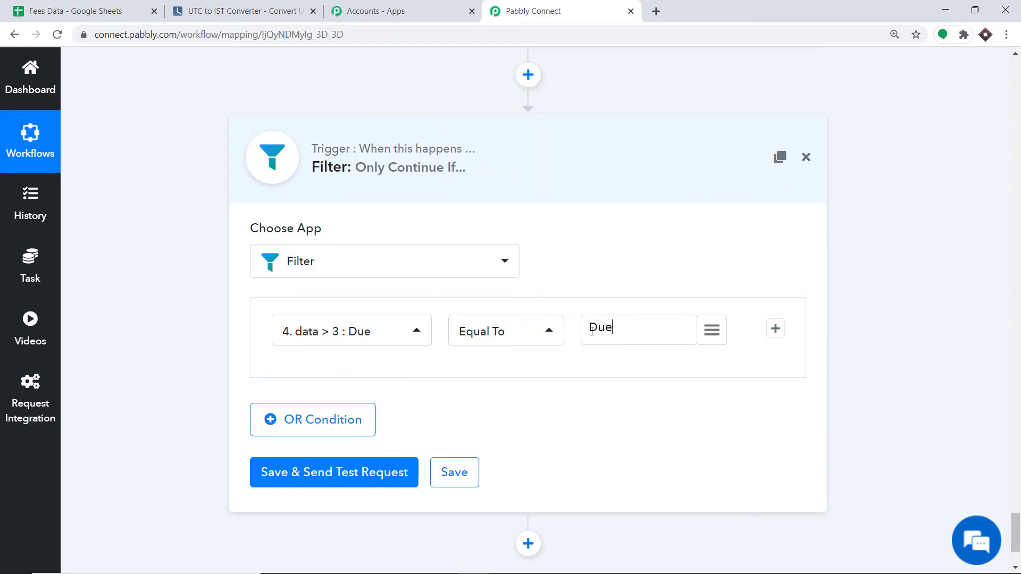
scroll(505, 362, down, 3)
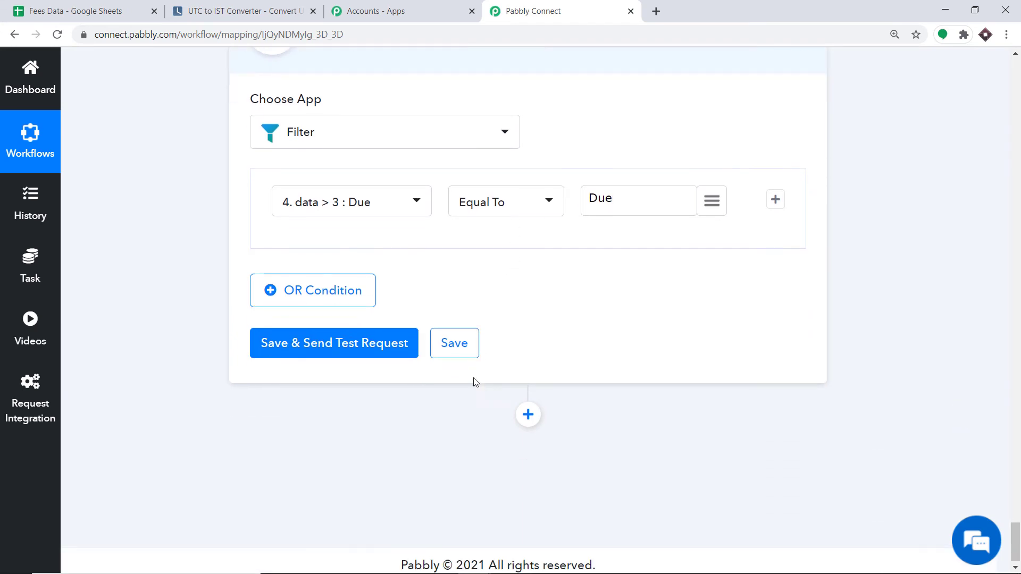
Save and test the second filter, confirming it returns Condition is true.
click(321, 347)
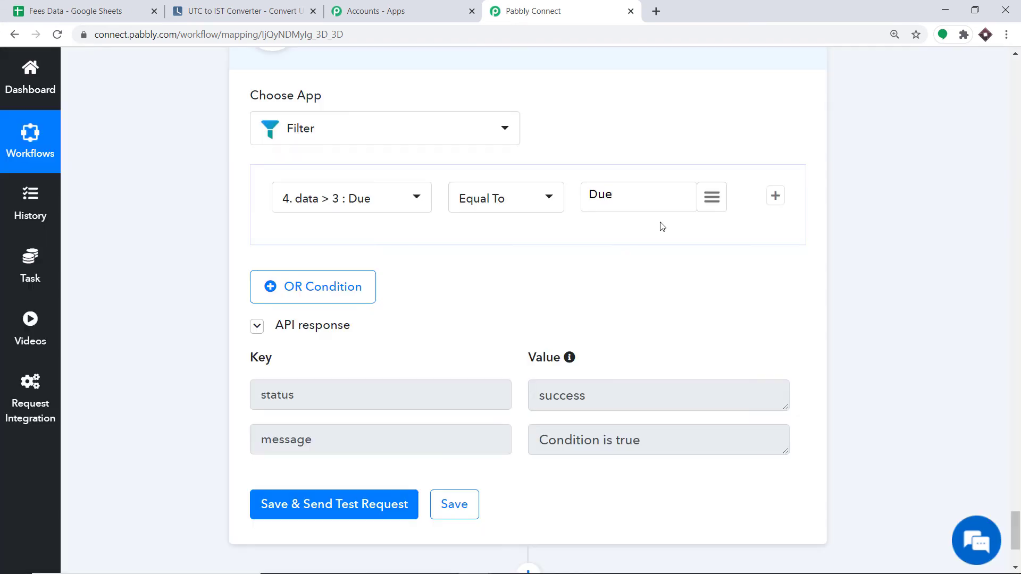
scroll(491, 287, down, 1)
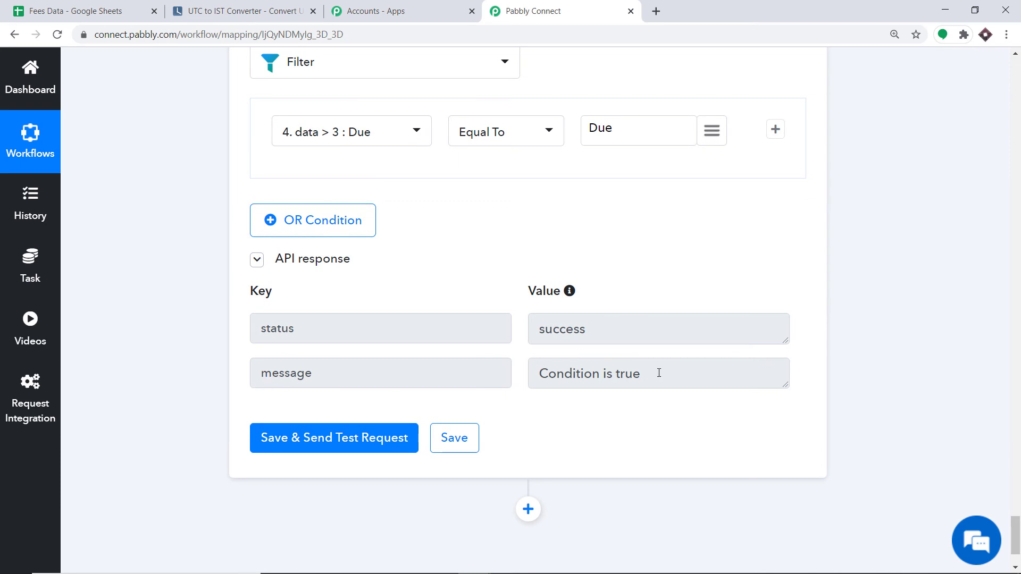
scroll(642, 336, down, 6)
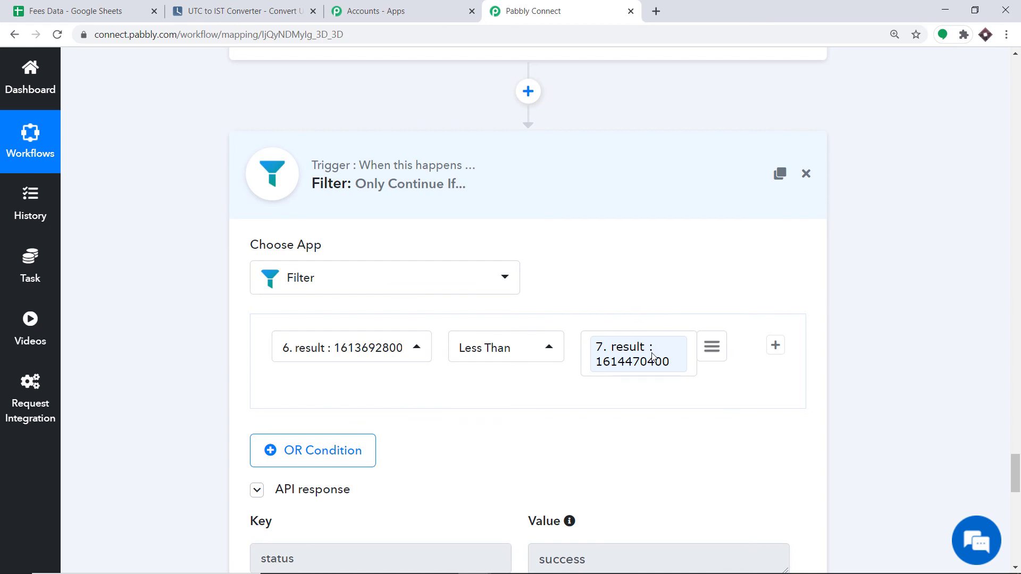
scroll(539, 276, down, 8)
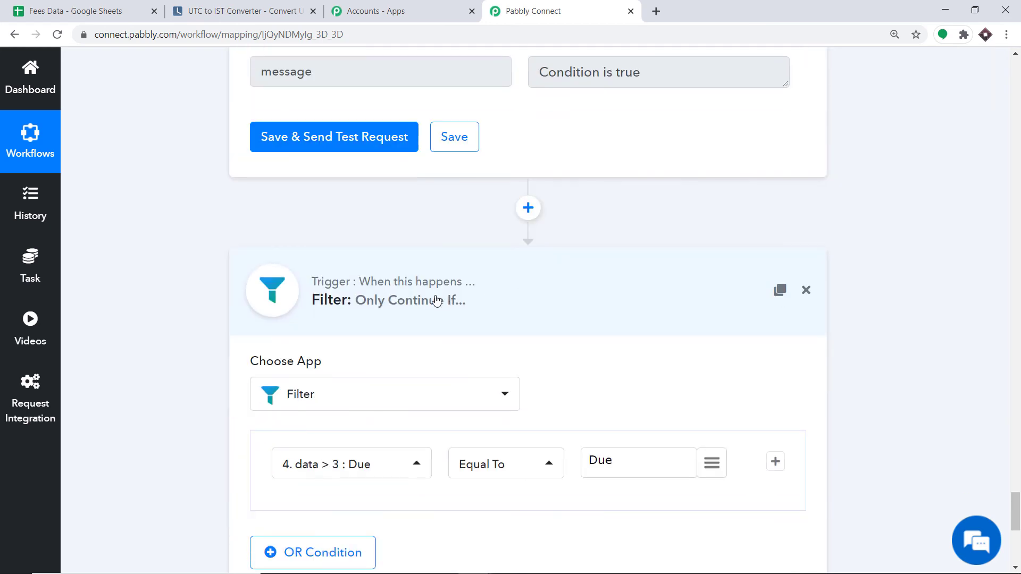
scroll(420, 306, down, 3)
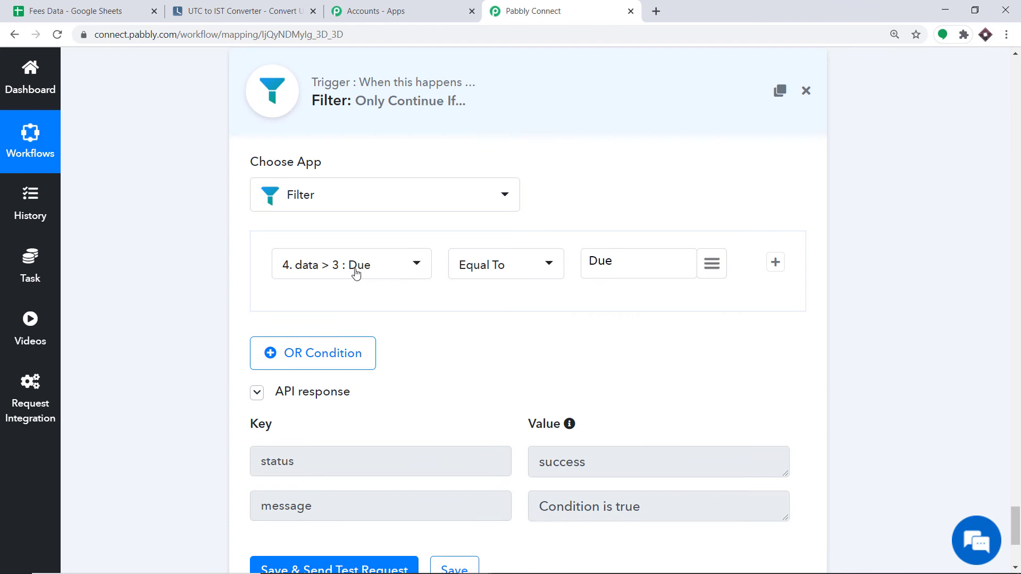
scroll(604, 260, down, 3)
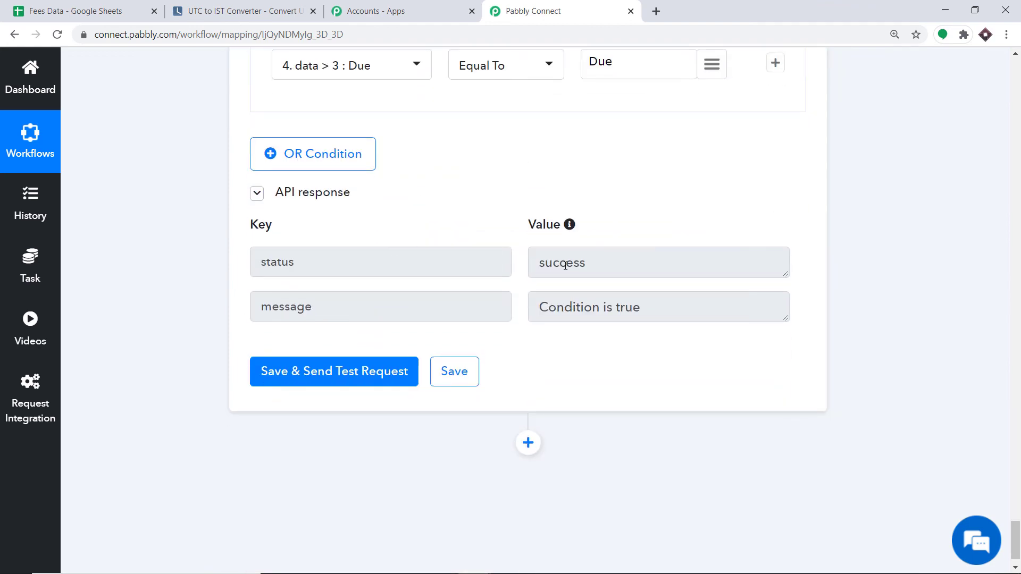
scroll(532, 303, down, 1)
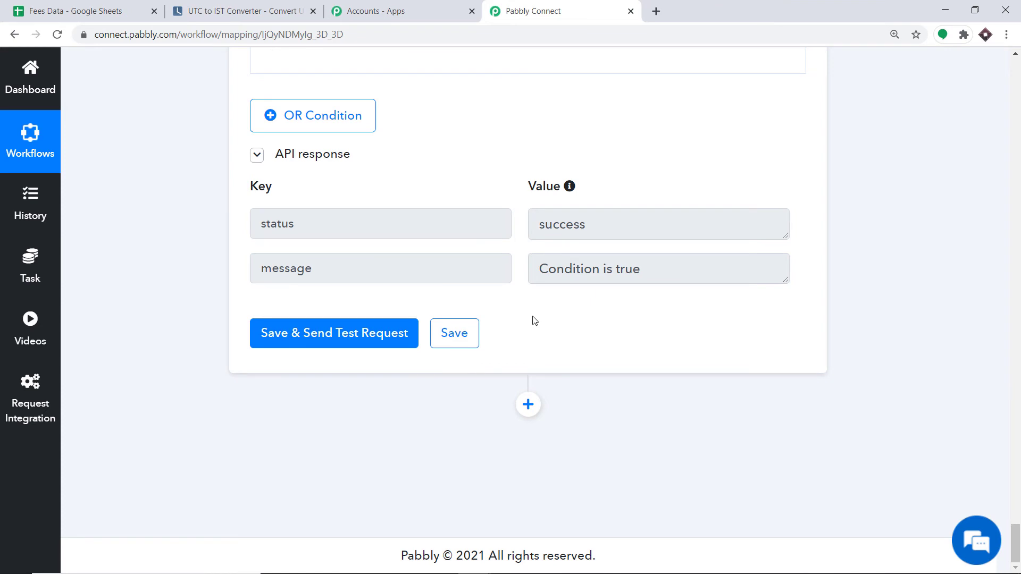
Add a Gmail 'Send an Email' action after the second filter.
click(528, 405)
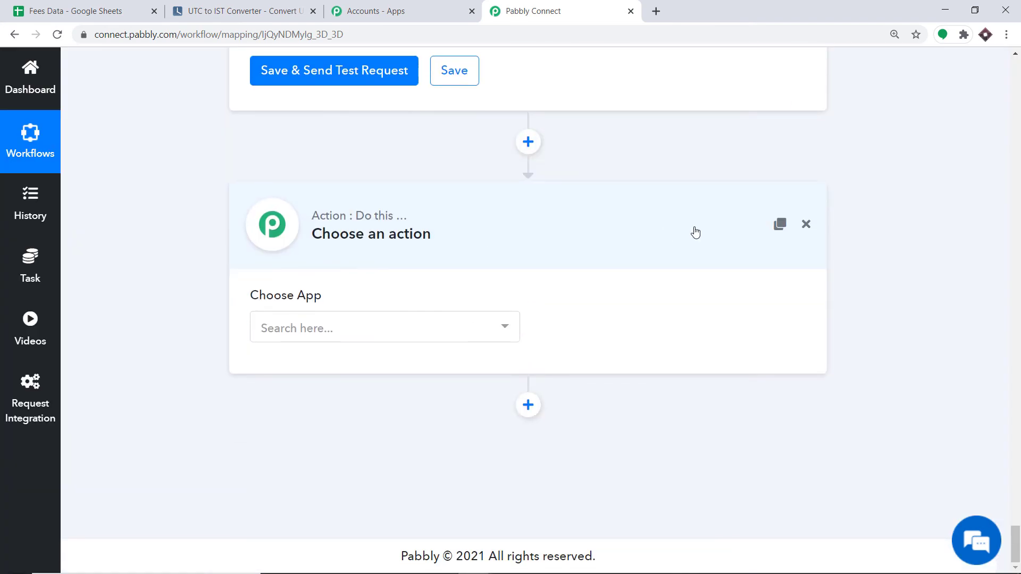
click(358, 328)
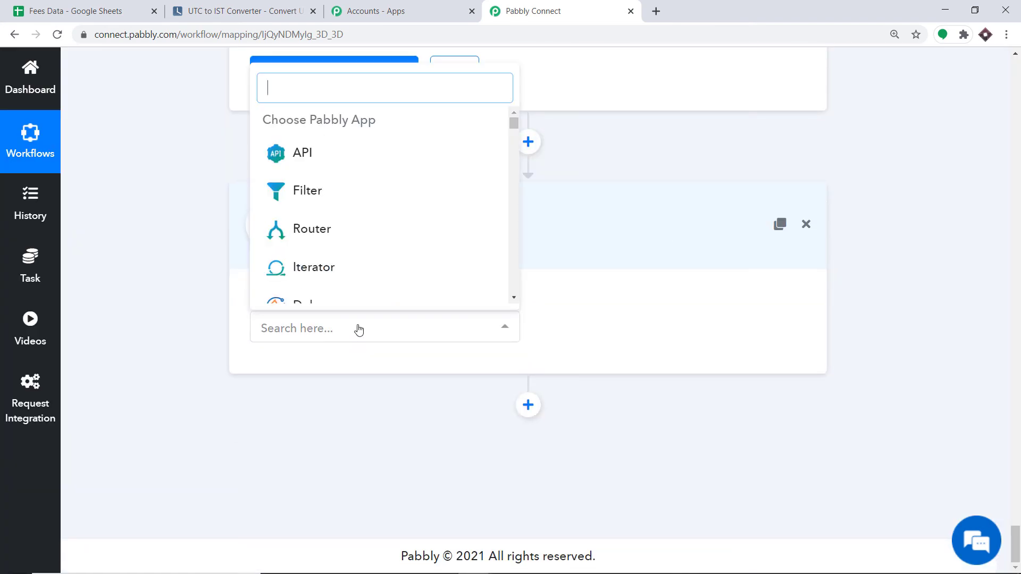
text(gmail)
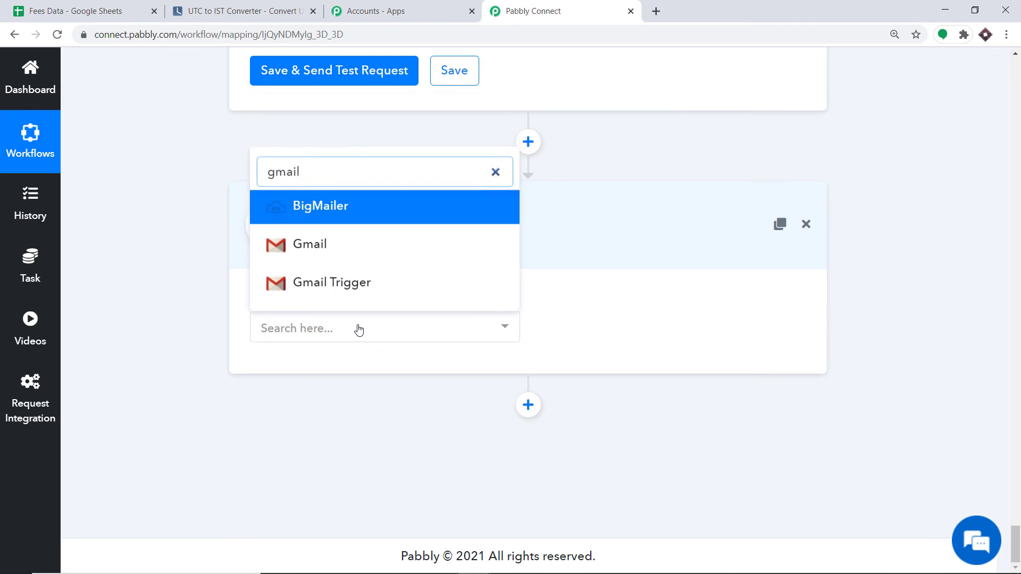
click(320, 242)
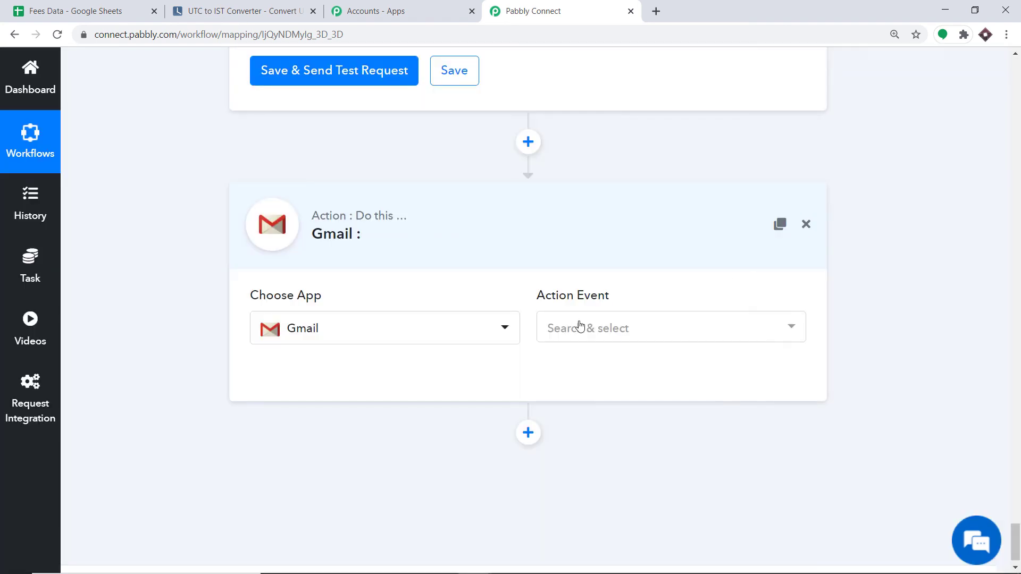
click(579, 326)
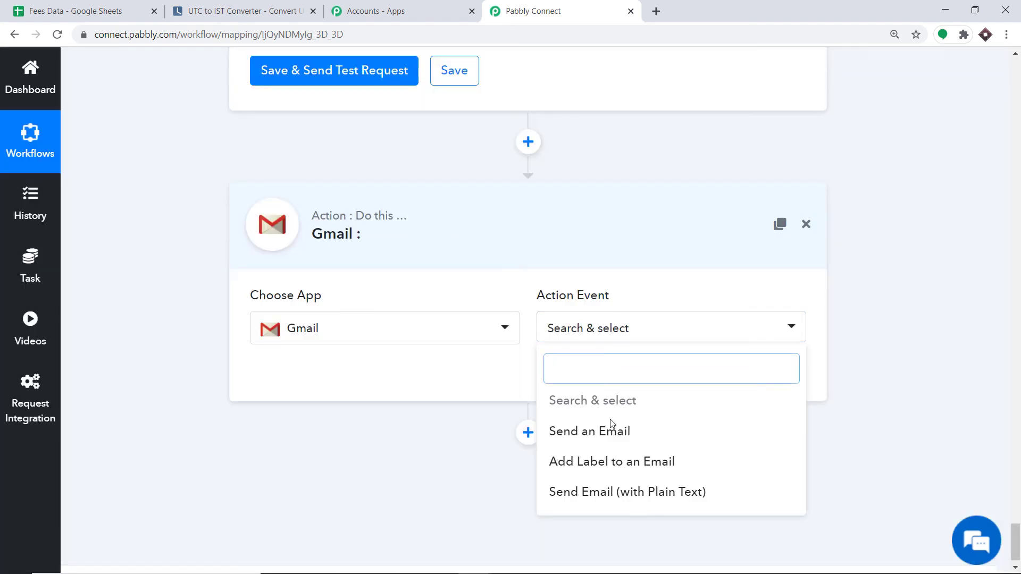
click(611, 434)
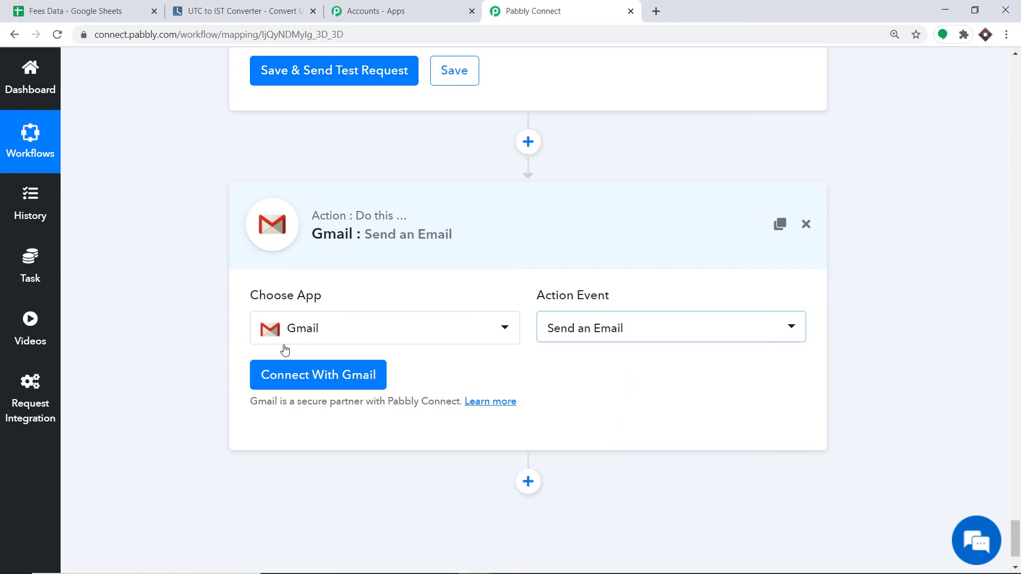
click(322, 380)
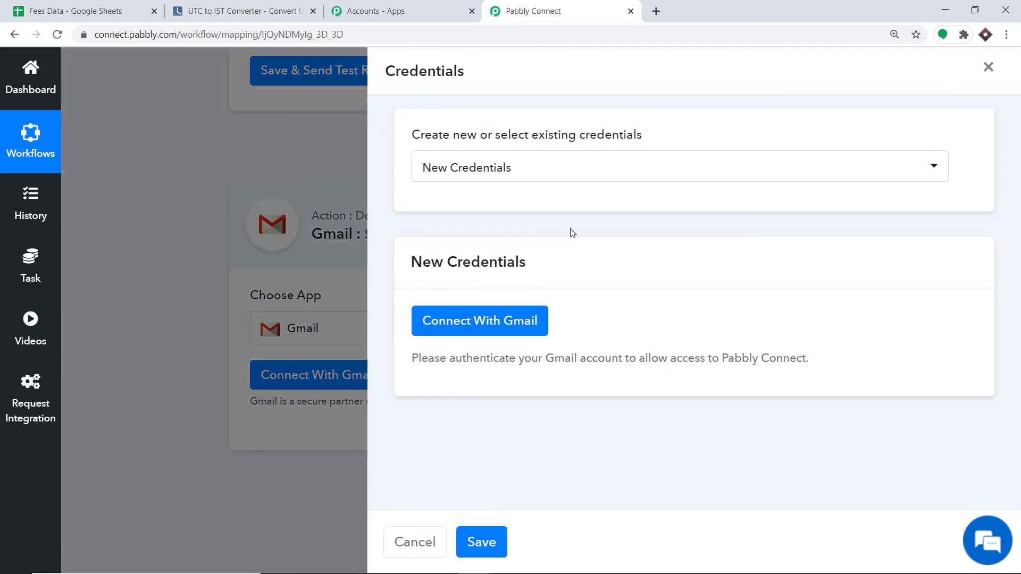
Connect a Google account to the Gmail step, allowing it to send email.
click(452, 325)
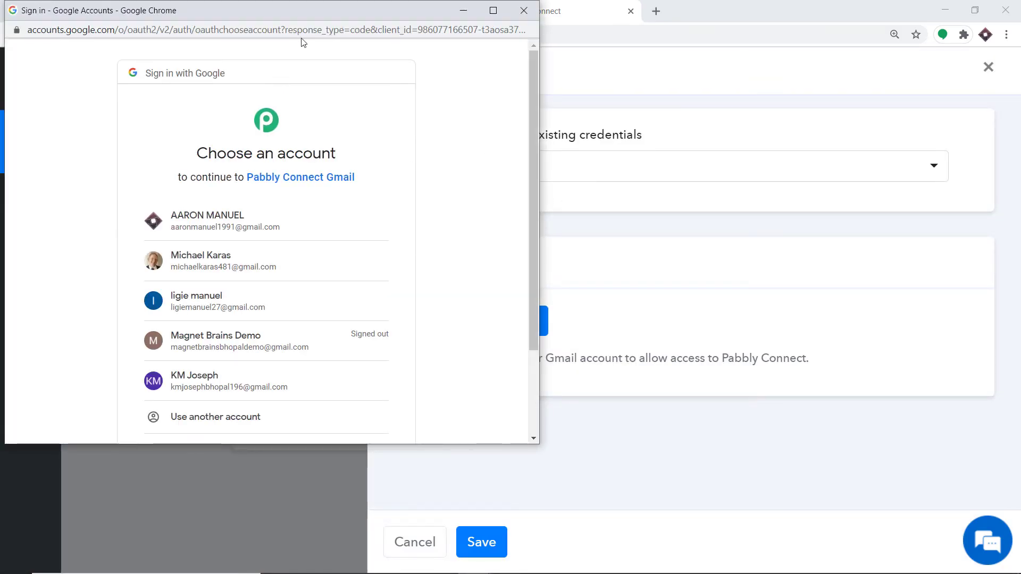
drag(326, 12, 824, 81)
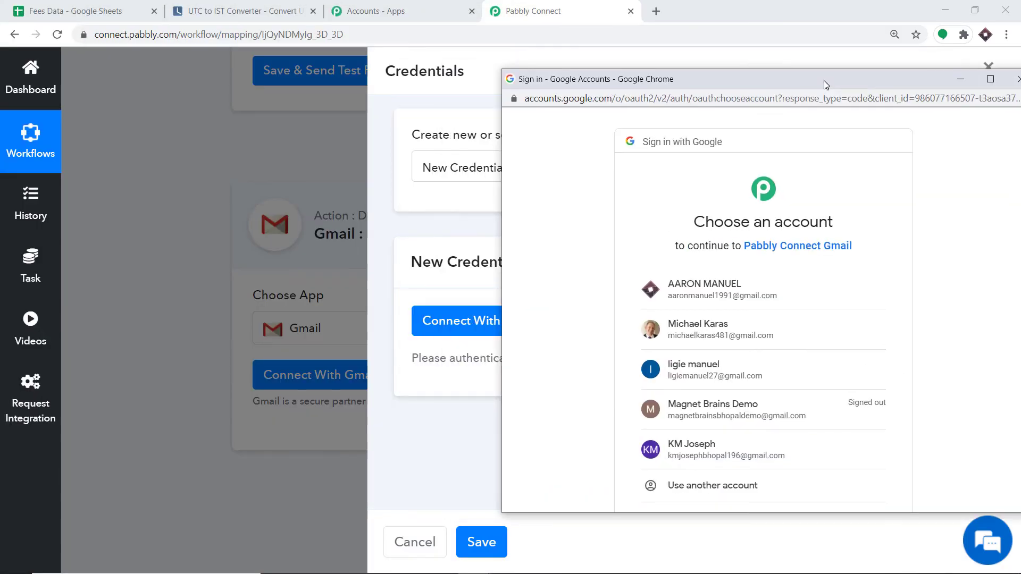
click(691, 328)
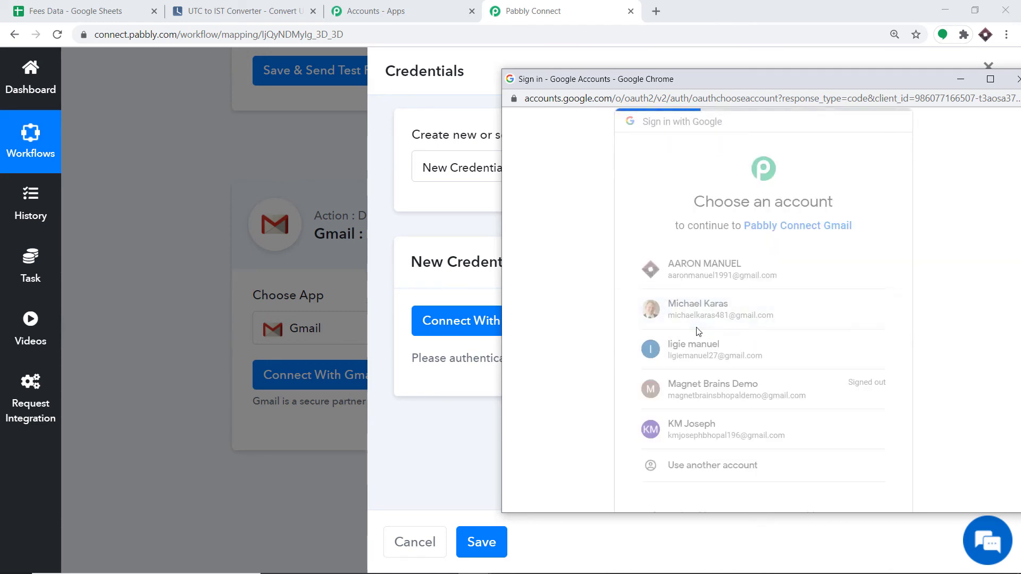
scroll(759, 229, down, 2)
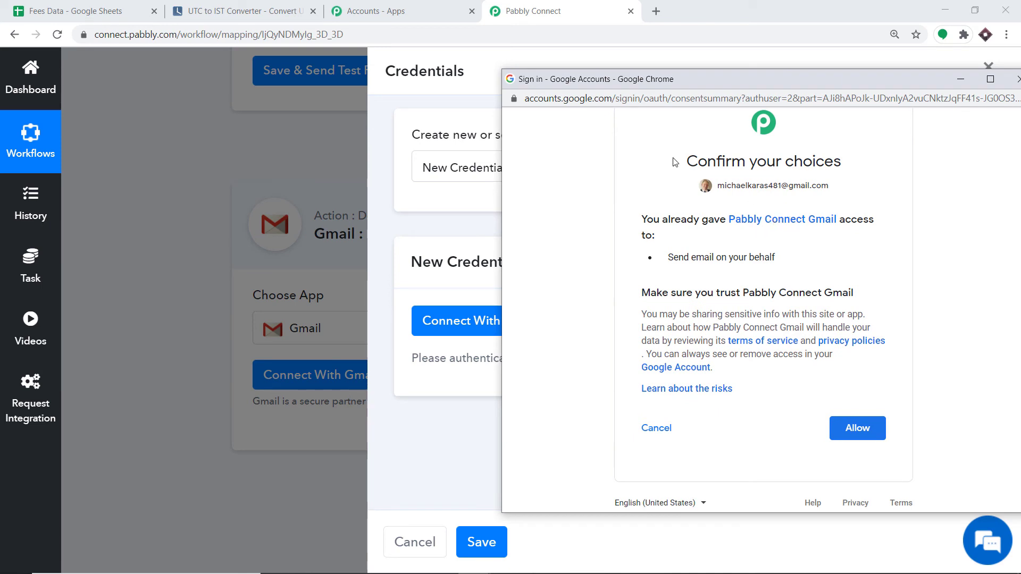
click(867, 429)
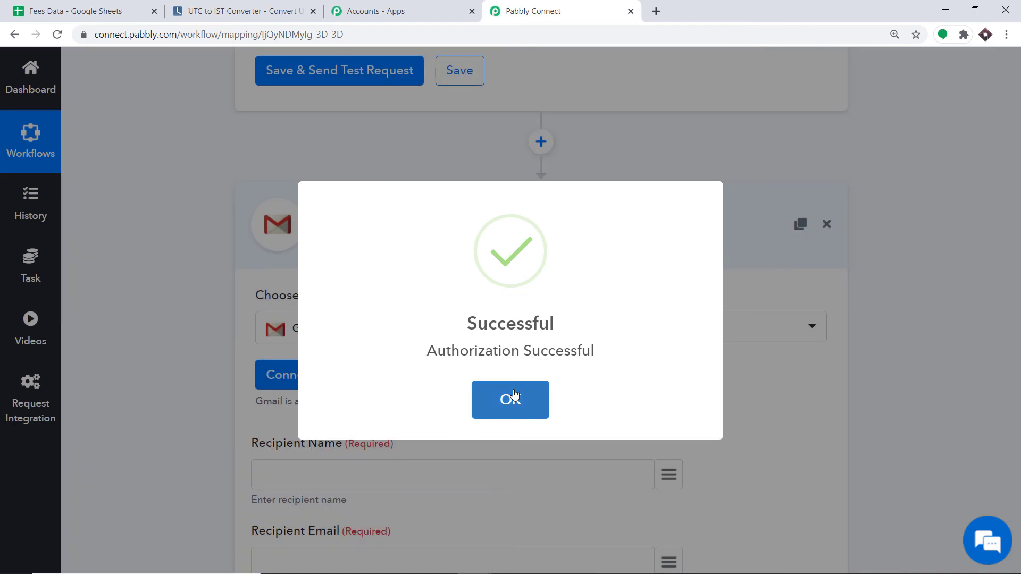
click(518, 402)
scroll(566, 276, down, 4)
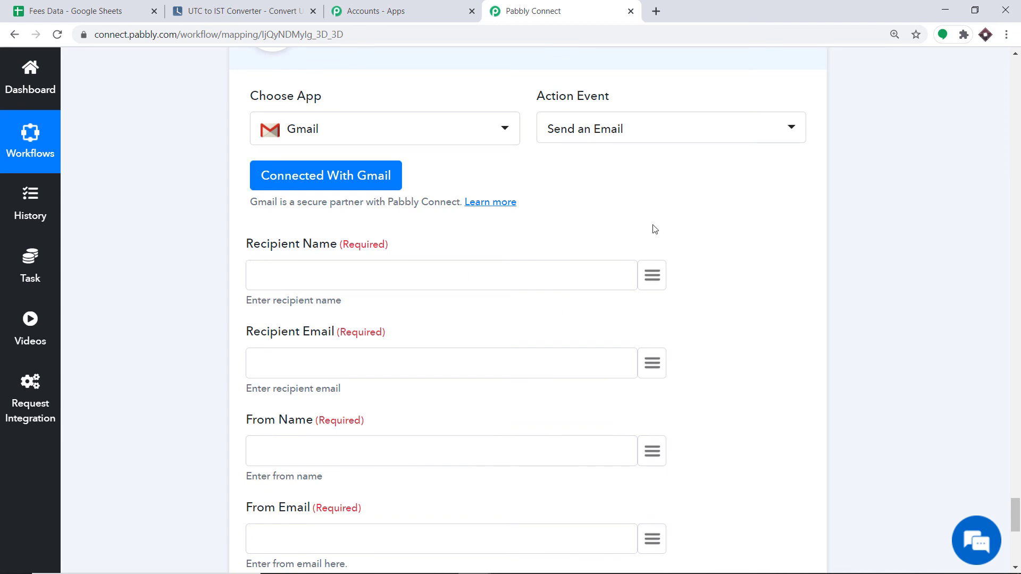
Map Recipient Name to the extracted name field 4. data > 0.
click(652, 276)
scroll(690, 370, down, 10)
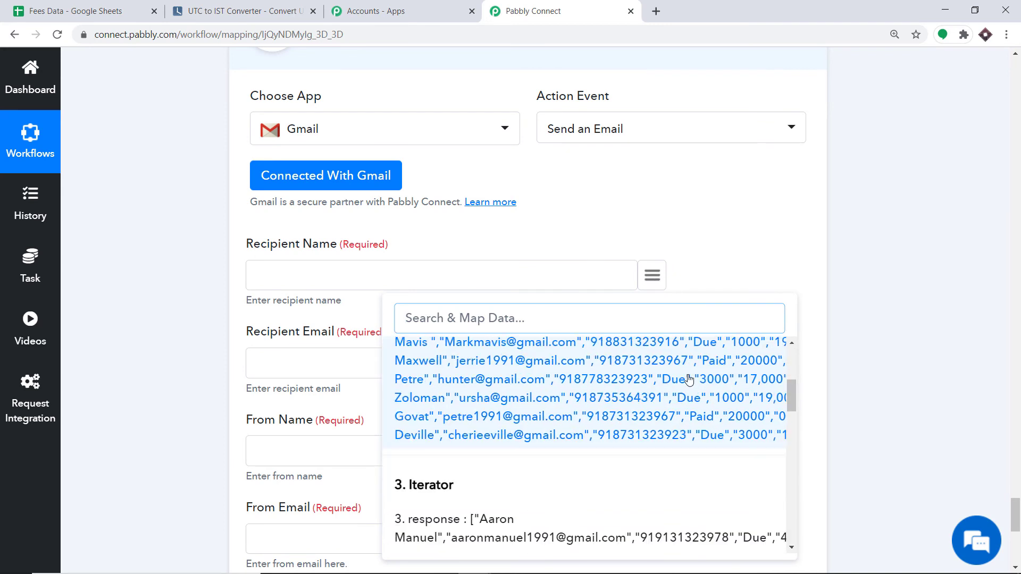
scroll(683, 390, down, 6)
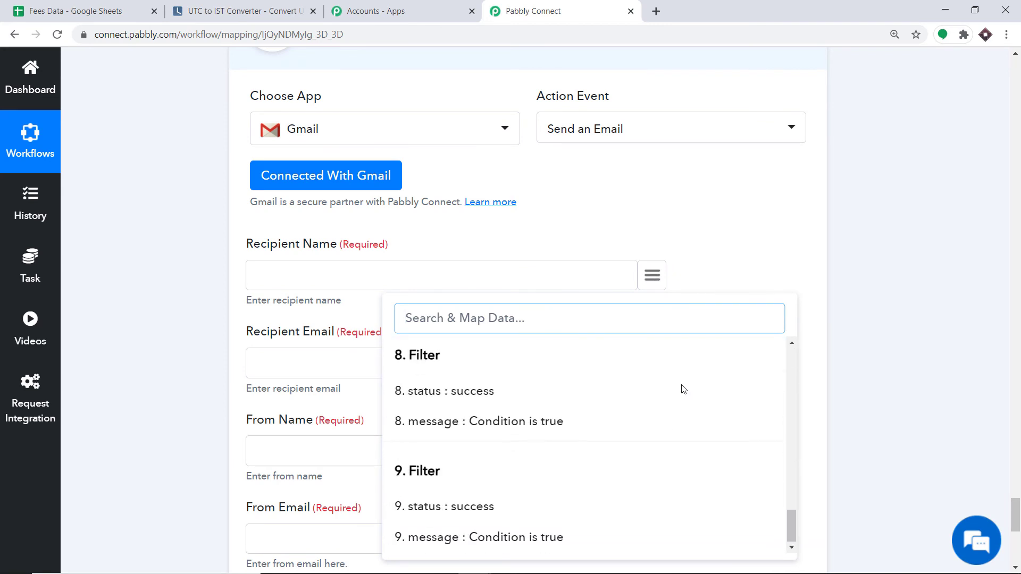
scroll(505, 417, up, 8)
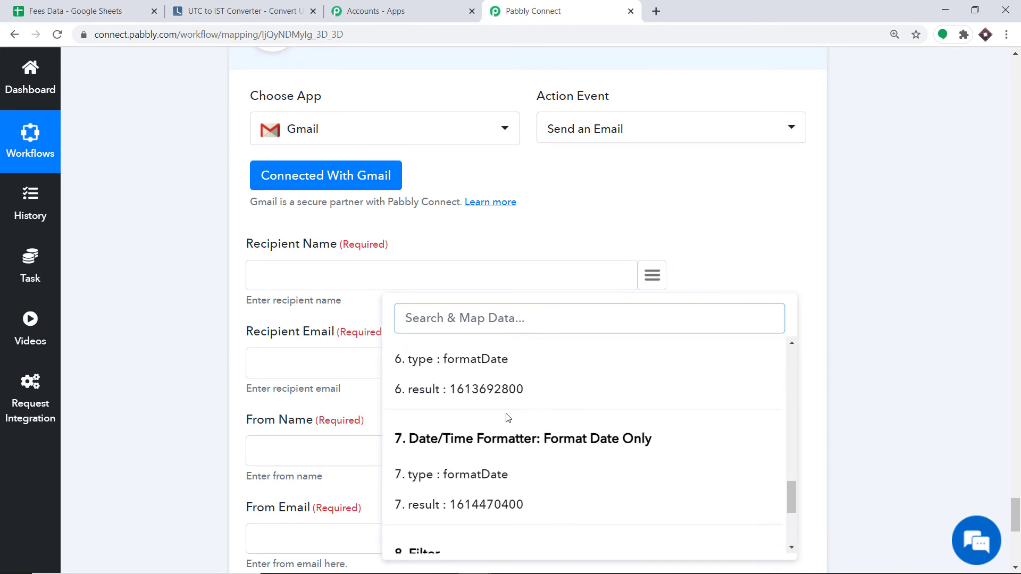
scroll(494, 412, up, 4)
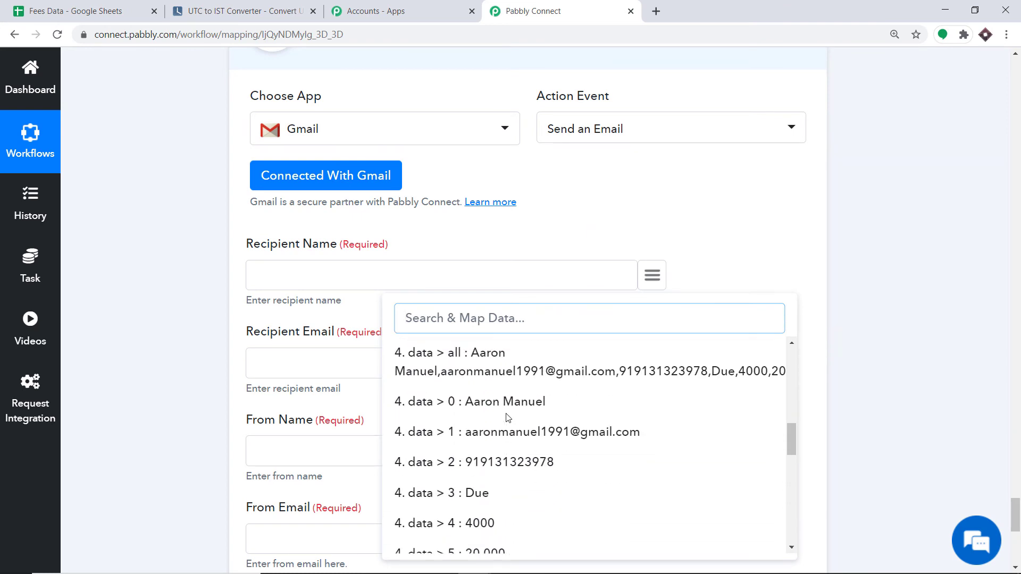
click(476, 406)
Map Recipient Email to the extracted email field 4. data > 1.
scroll(480, 328, down, 4)
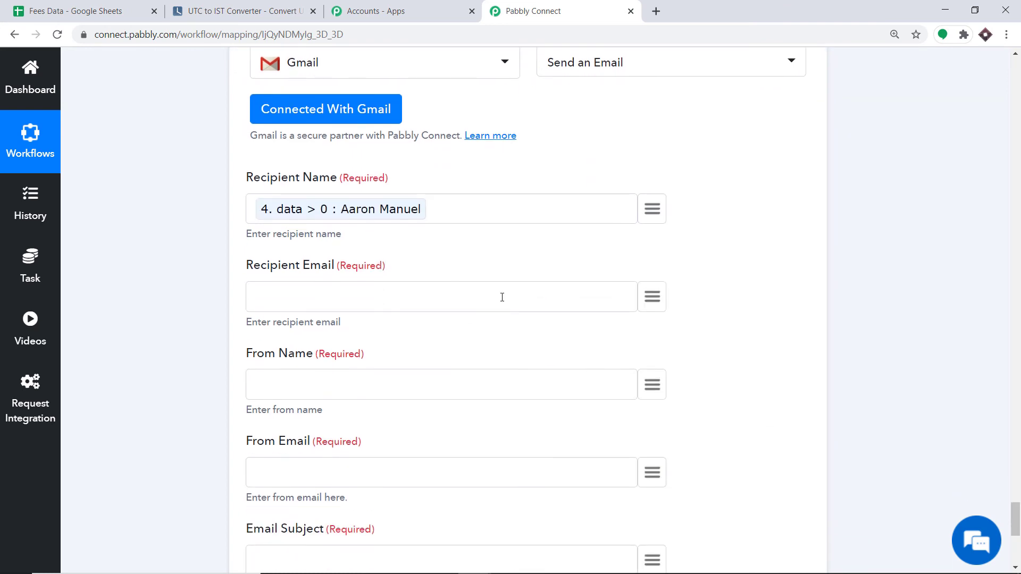
click(653, 165)
scroll(656, 383, down, 12)
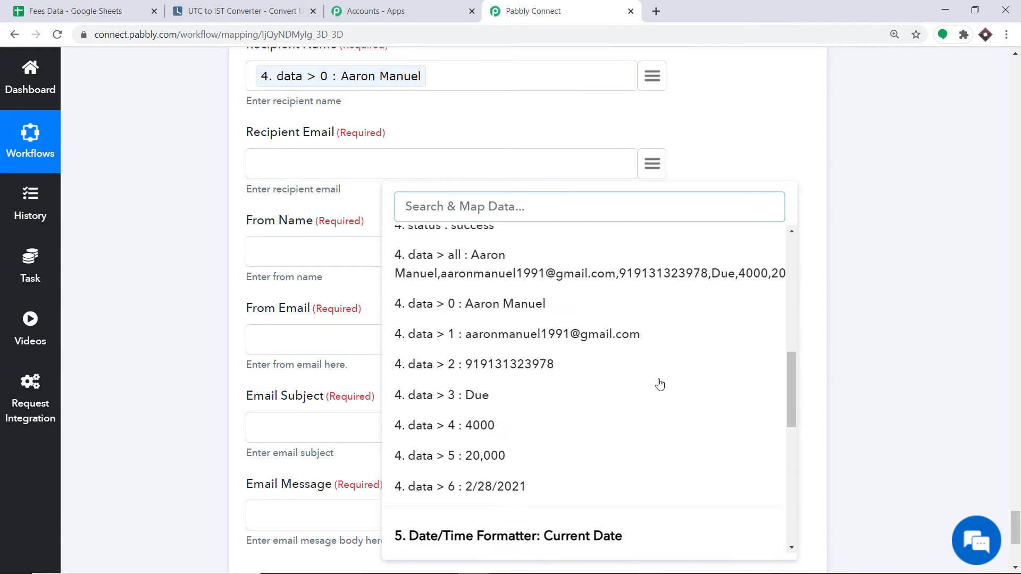
scroll(640, 396, up, 8)
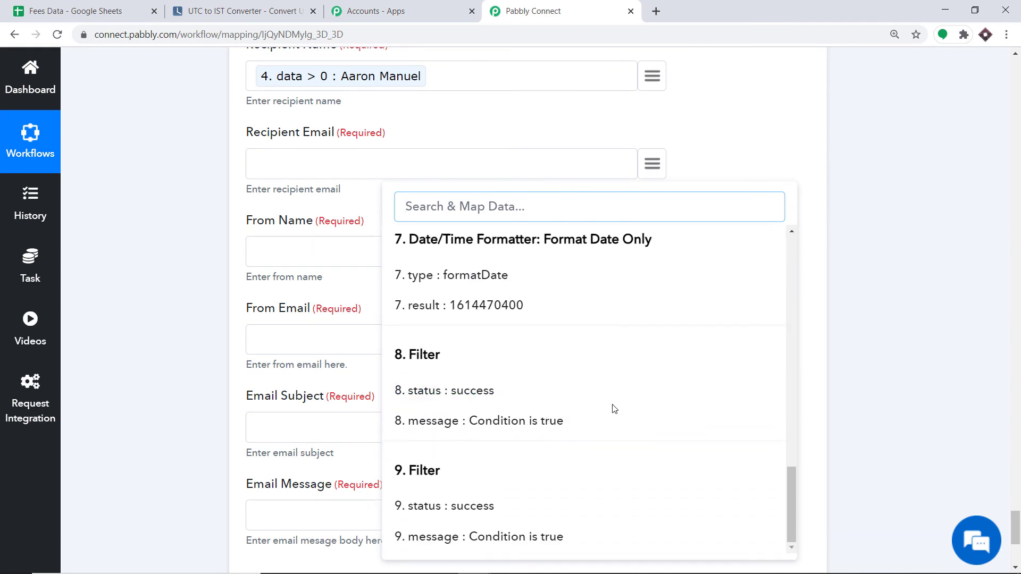
click(503, 367)
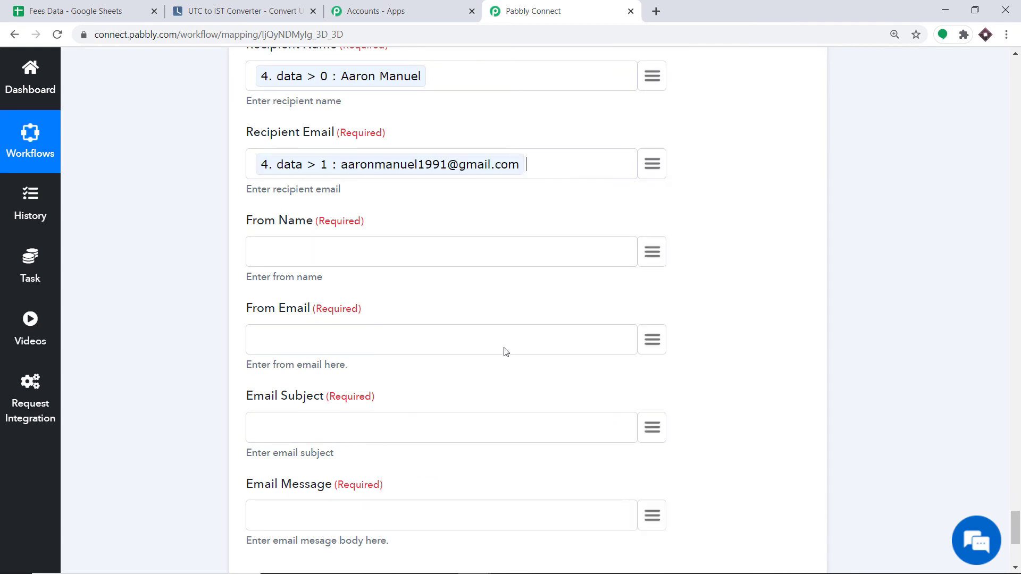
Fill in the sender's name and Gmail address in the From fields.
click(287, 261)
text(Miche)
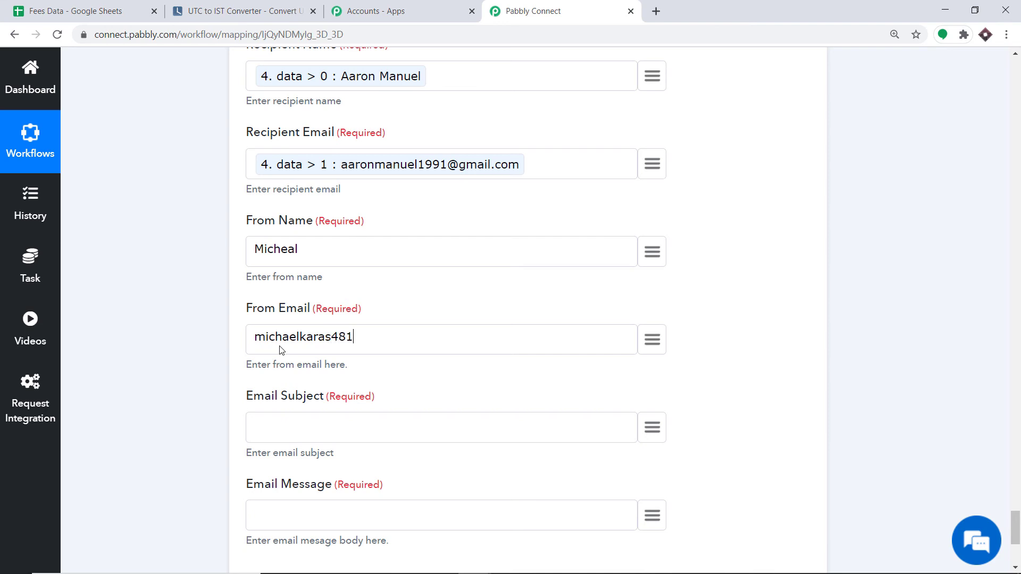
scroll(281, 350, down, 3)
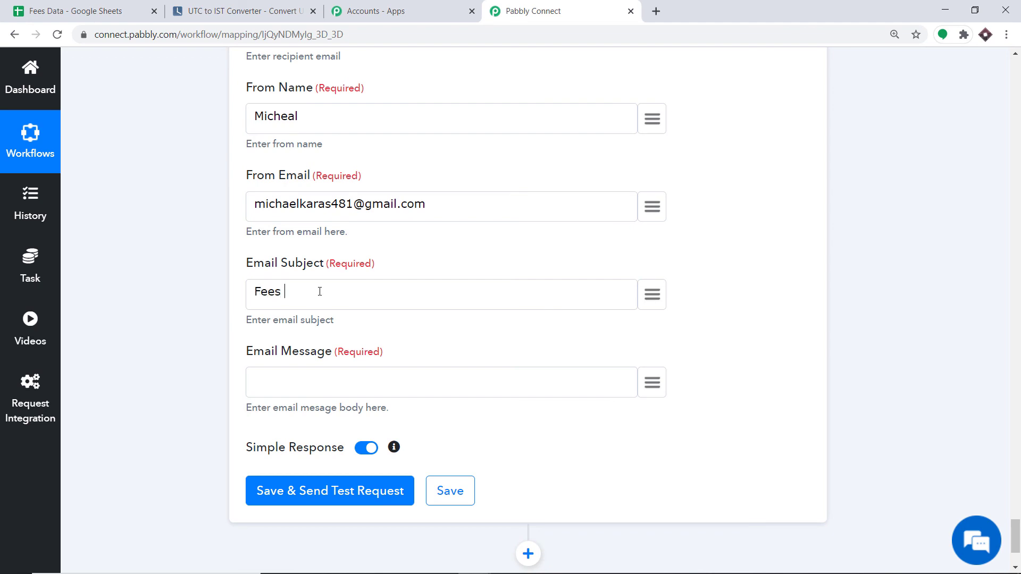
Set the subject to 'Fees Pending' and start the message with 'Hello'.
click(319, 291)
text(Fees Pending)
scroll(287, 262, down, 3)
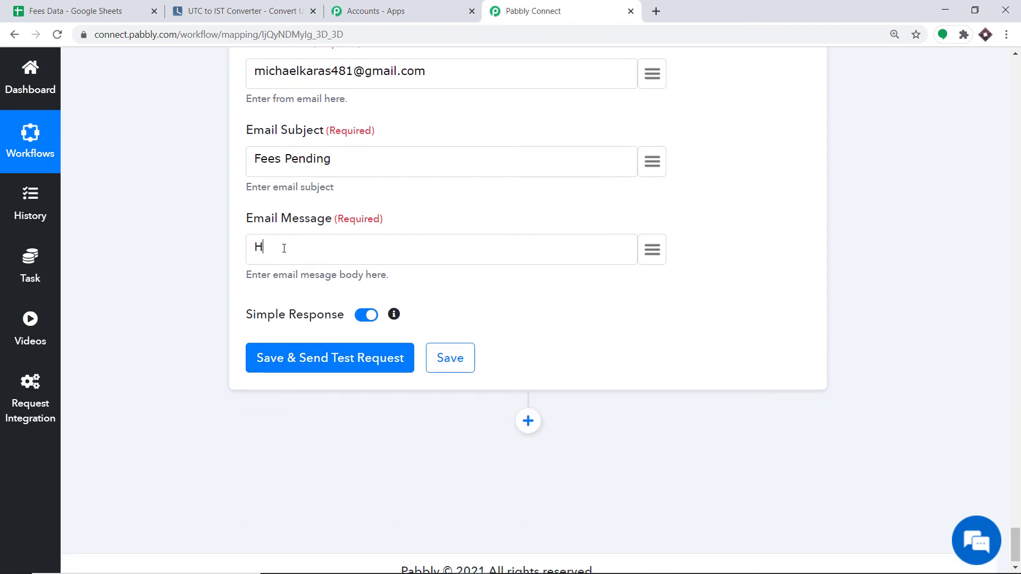
click(284, 249)
text(Hello Sir)
Insert the mapped name field 4. data > 0 after the greeting.
click(654, 260)
text(Aa)
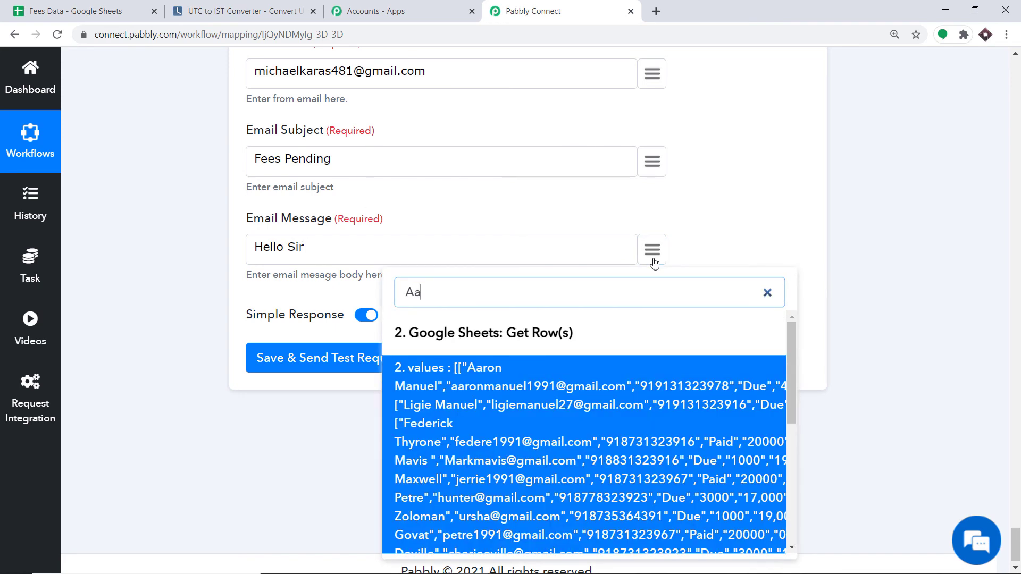
click(304, 247)
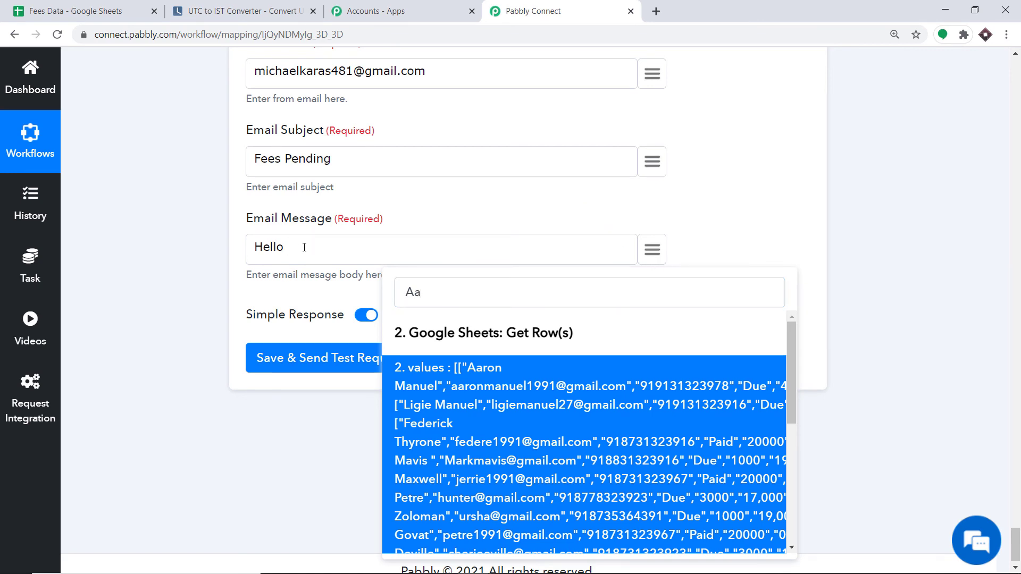
text(Mr/Ms)
scroll(516, 380, down, 10)
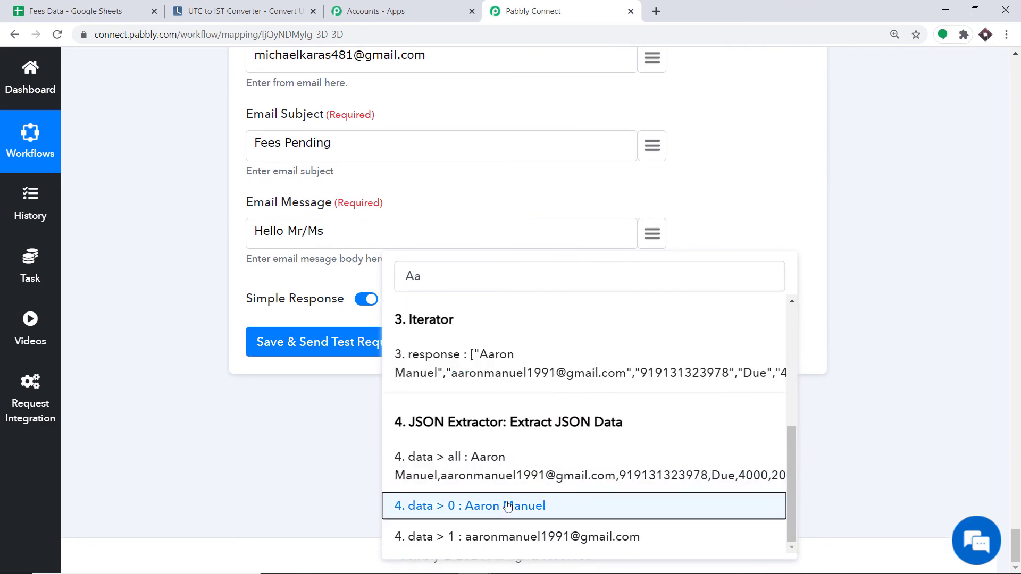
click(513, 504)
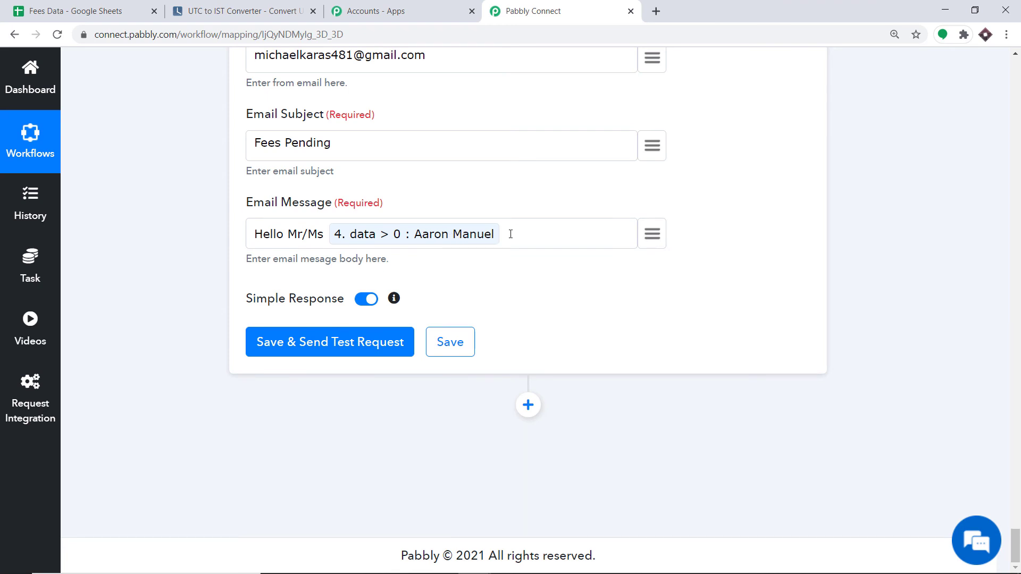
Add the fees-not-fully-paid sentence with mapped fee paid 4. data > 4, then 'and you have to pay'.
text(your fees hasn't beenn )
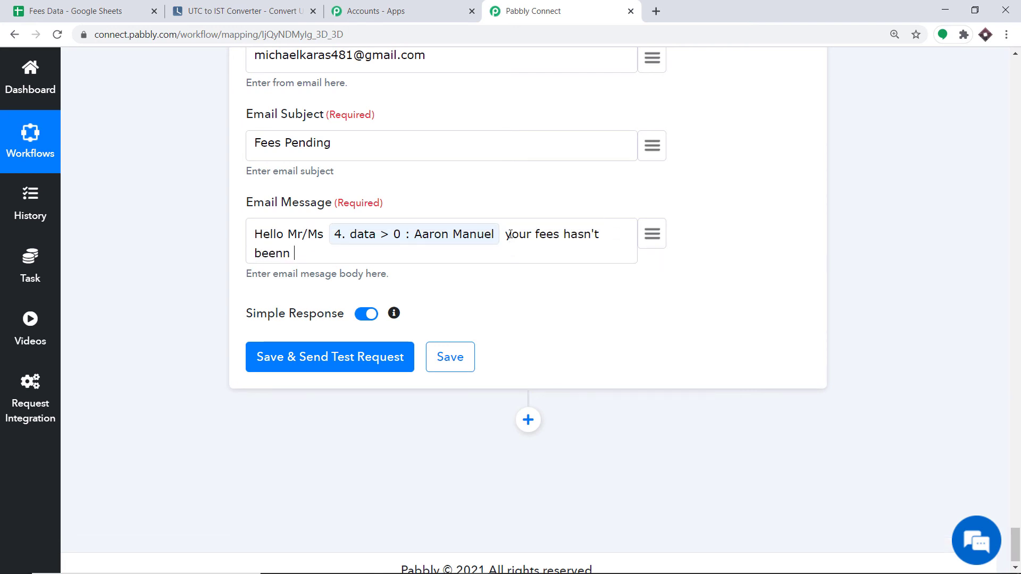
text(paid fully yet )
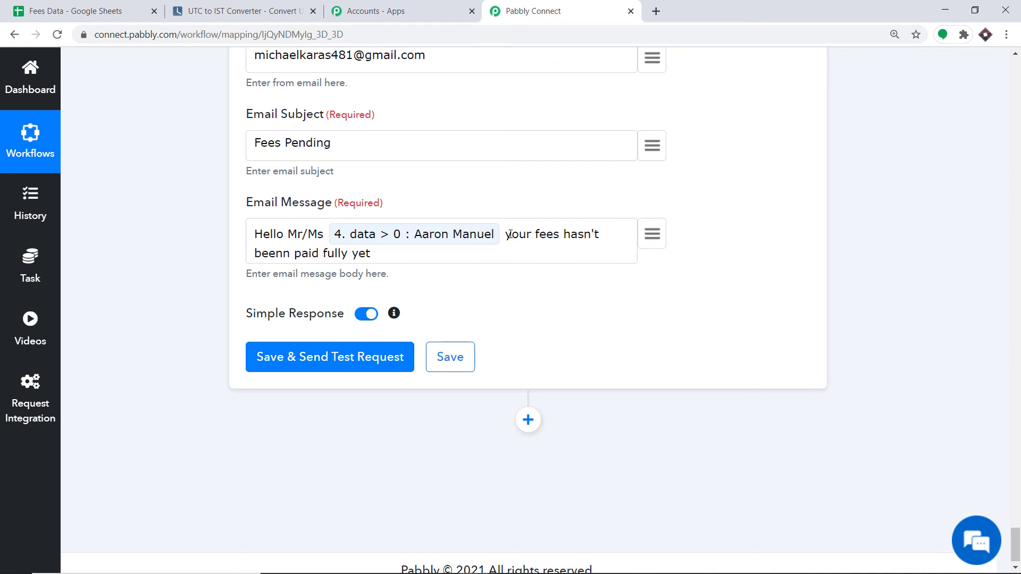
text(. And you have paid)
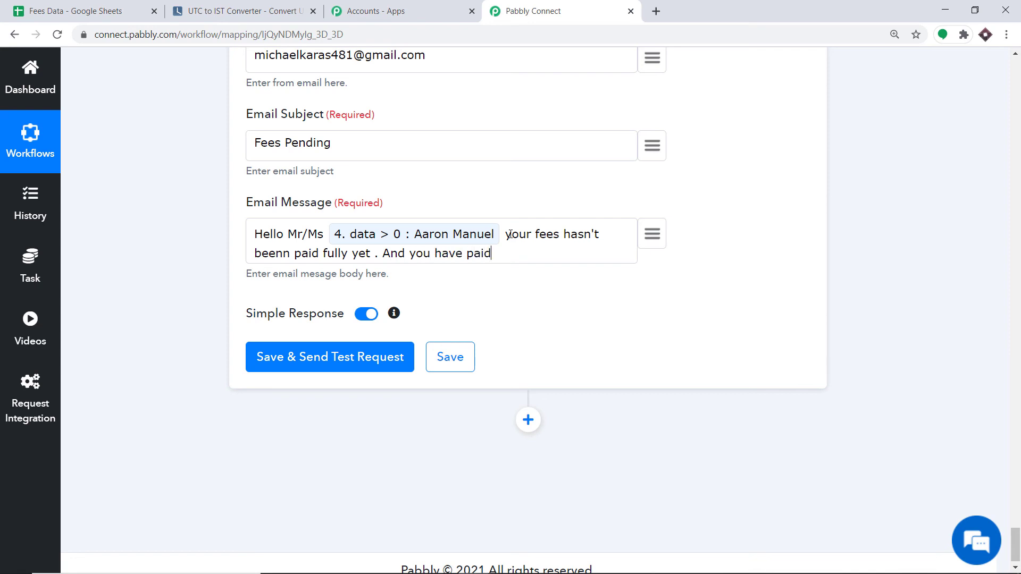
click(109, 8)
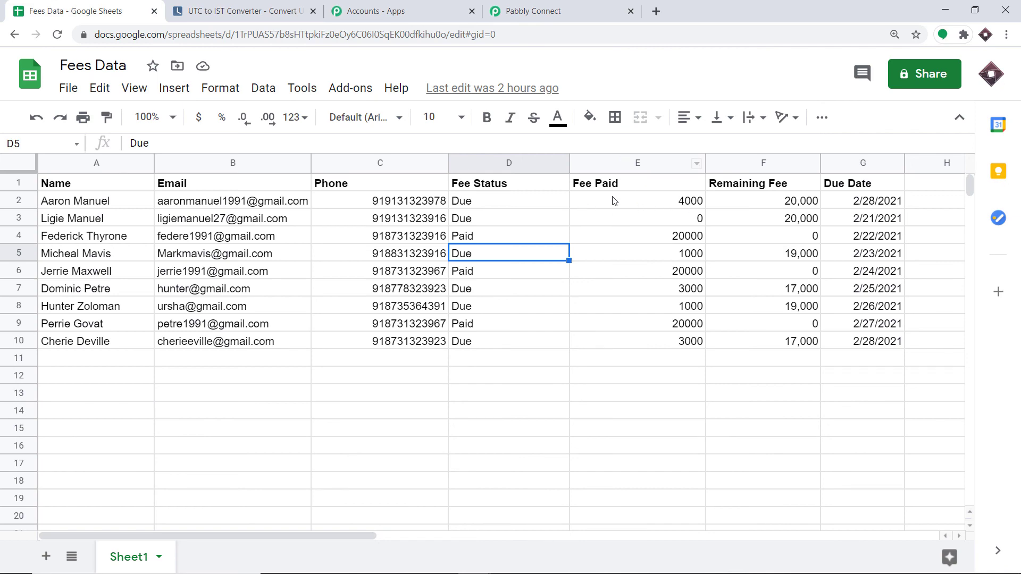
click(526, 10)
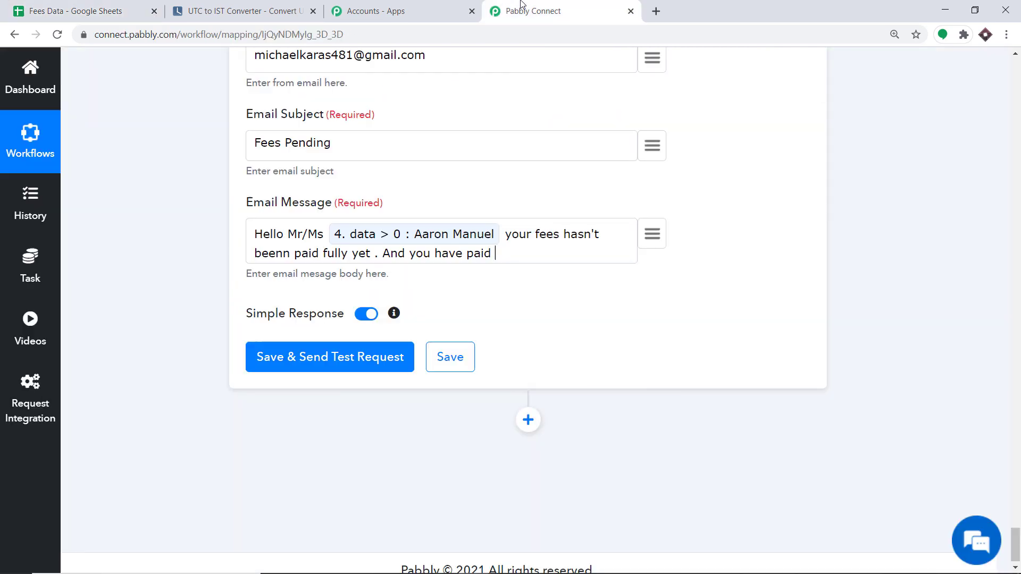
click(653, 236)
text(4000)
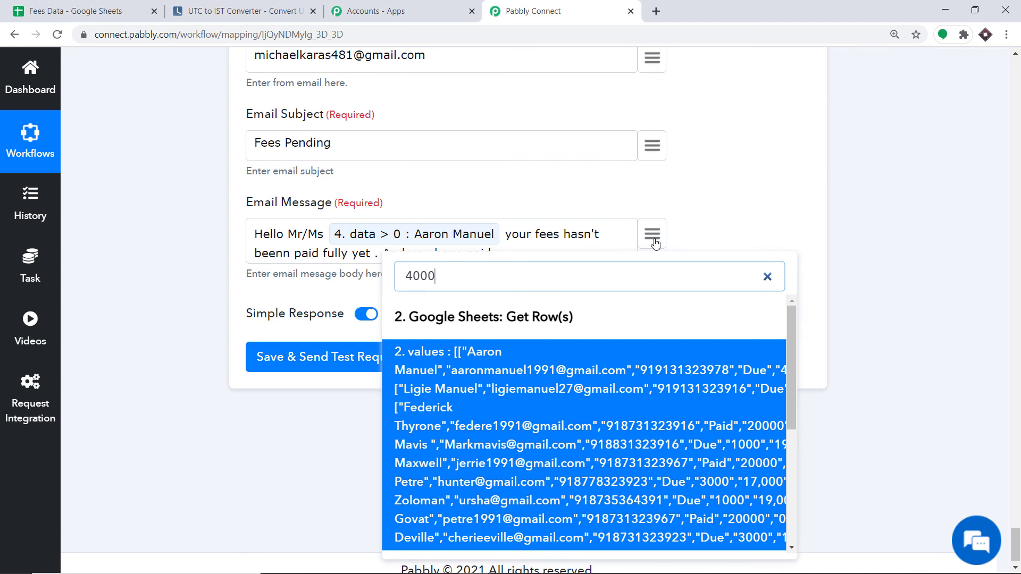
scroll(607, 372, down, 5)
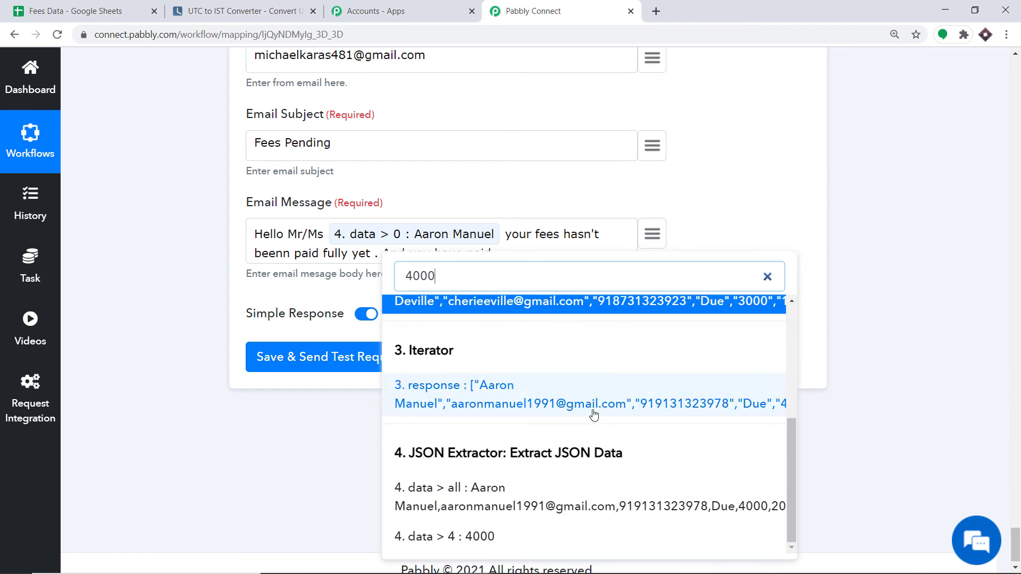
click(482, 537)
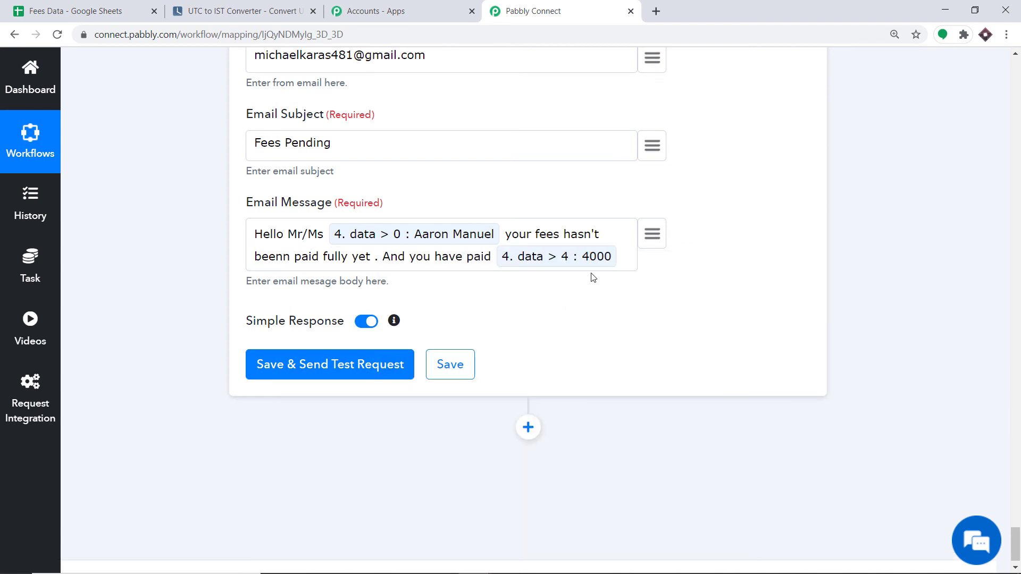
text(and y)
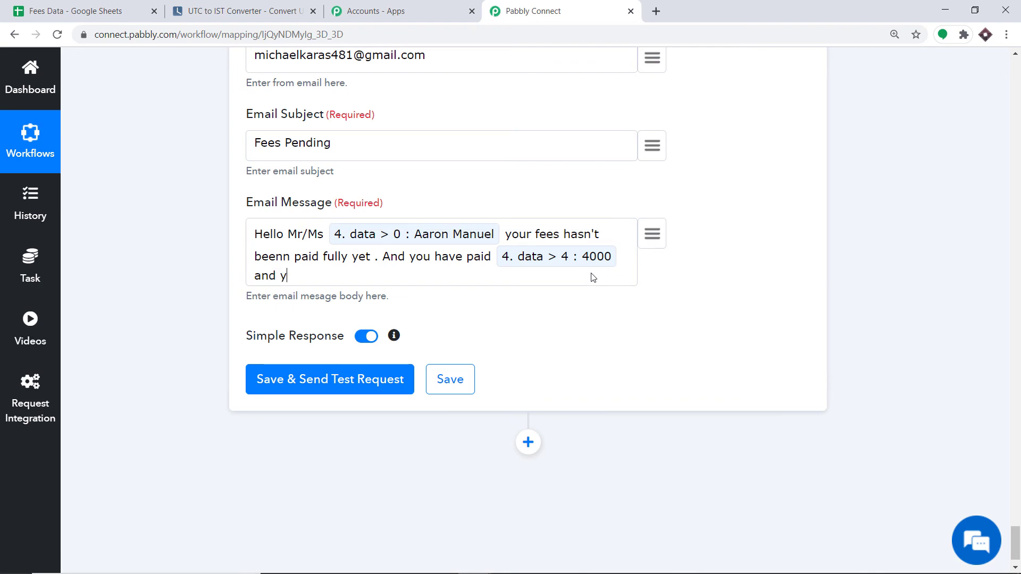
text(ou have to pay)
Map the remaining fee 20,000 (4. data > 5) after "and you have to pay" in the message.
click(103, 9)
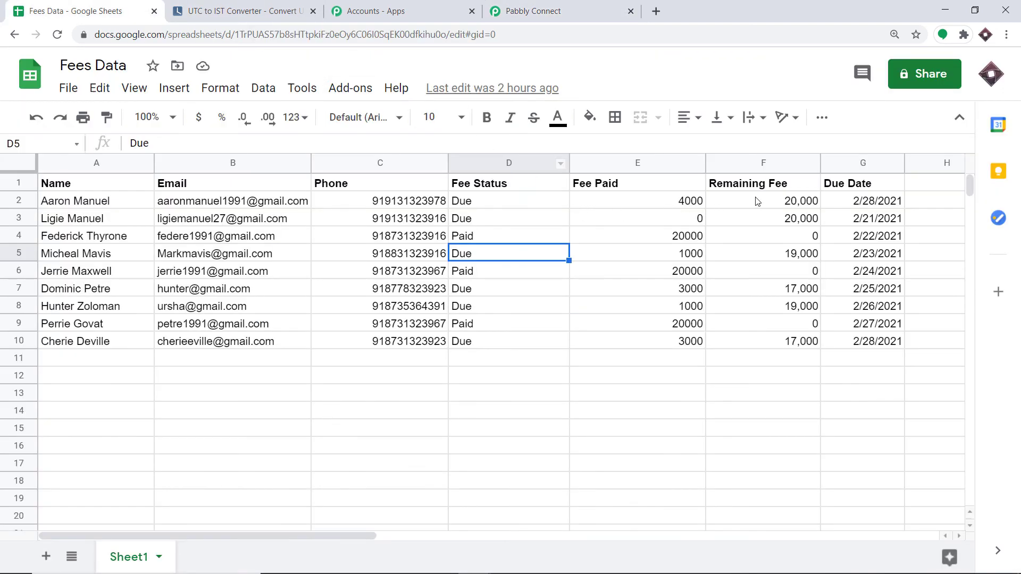
click(508, 7)
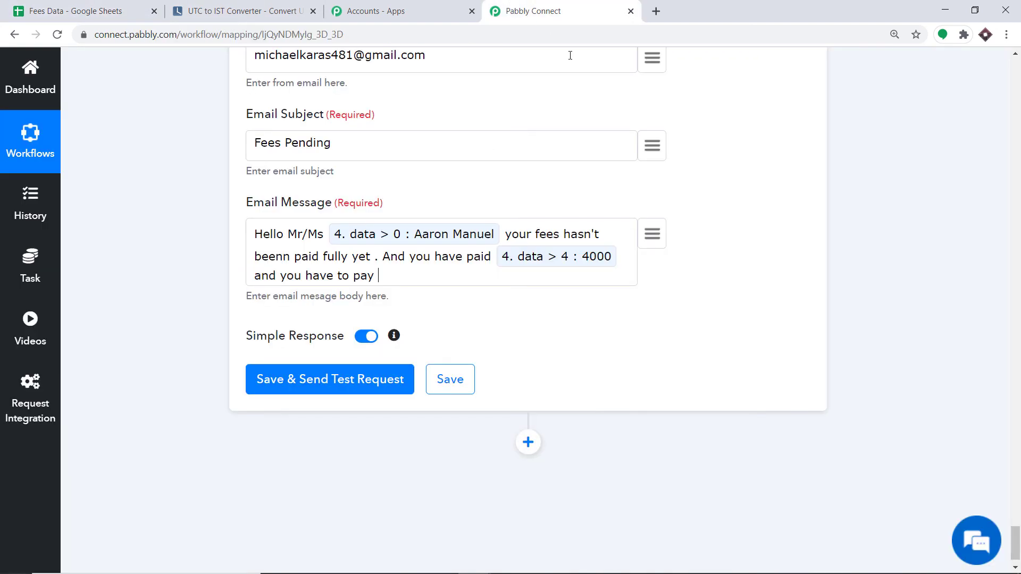
click(651, 237)
text(20)
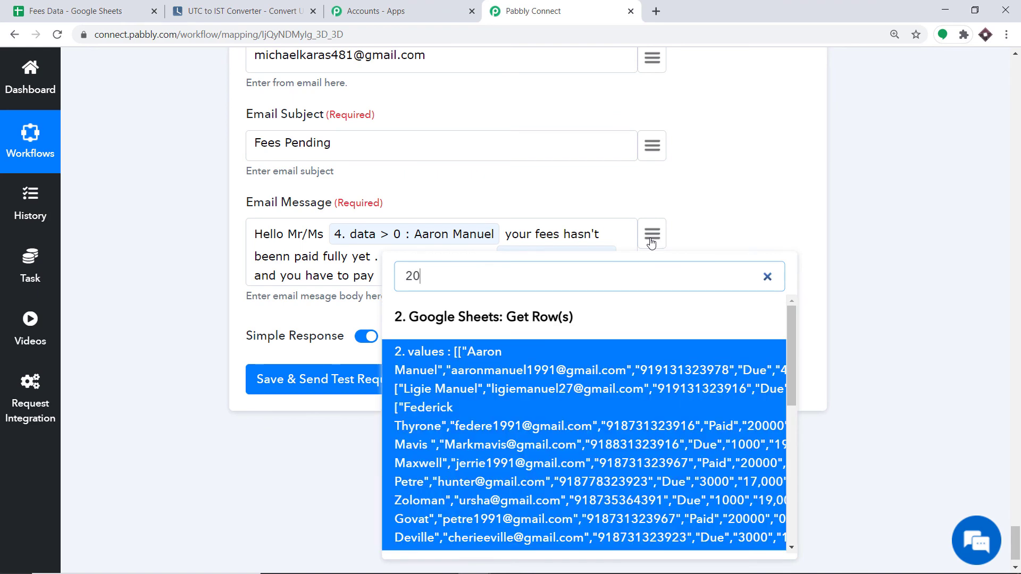
text(,000)
scroll(532, 479, down, 5)
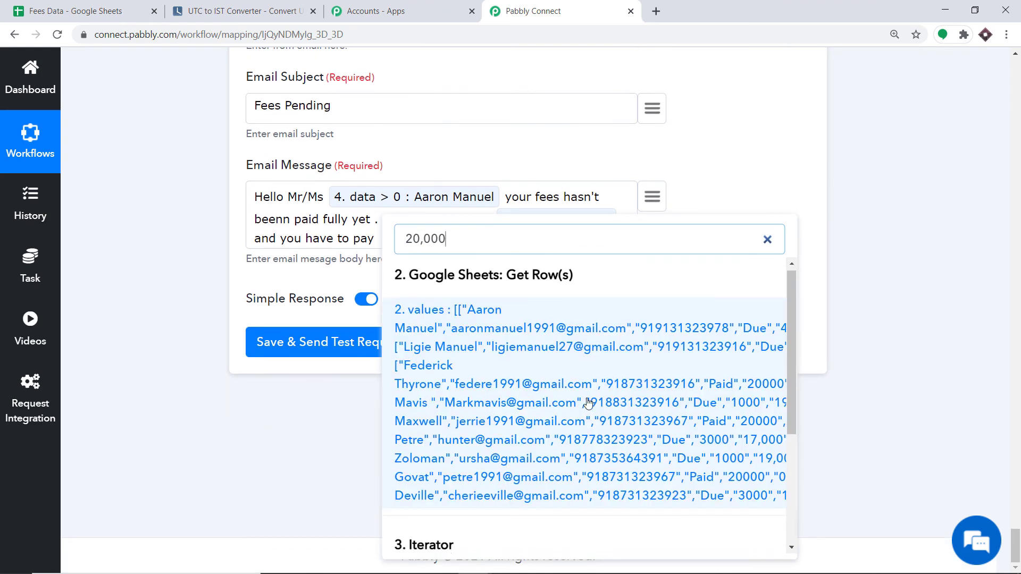
click(434, 536)
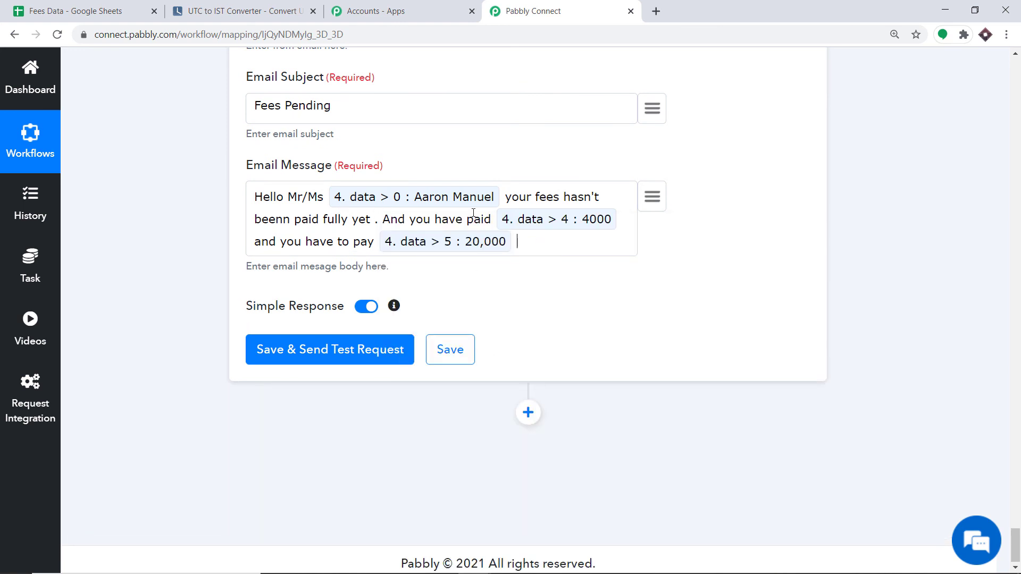
Correct the typo "beenn" to "been" in the email message, then recheck the Fees Data sheet.
click(278, 222)
key(BackSpace)
text(e)
key(BackSpace)
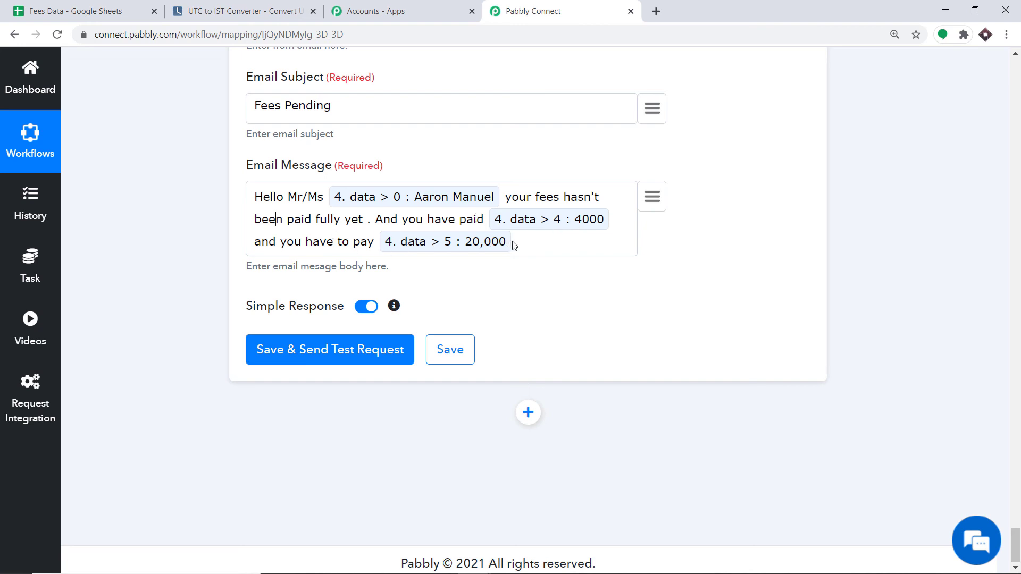
click(108, 4)
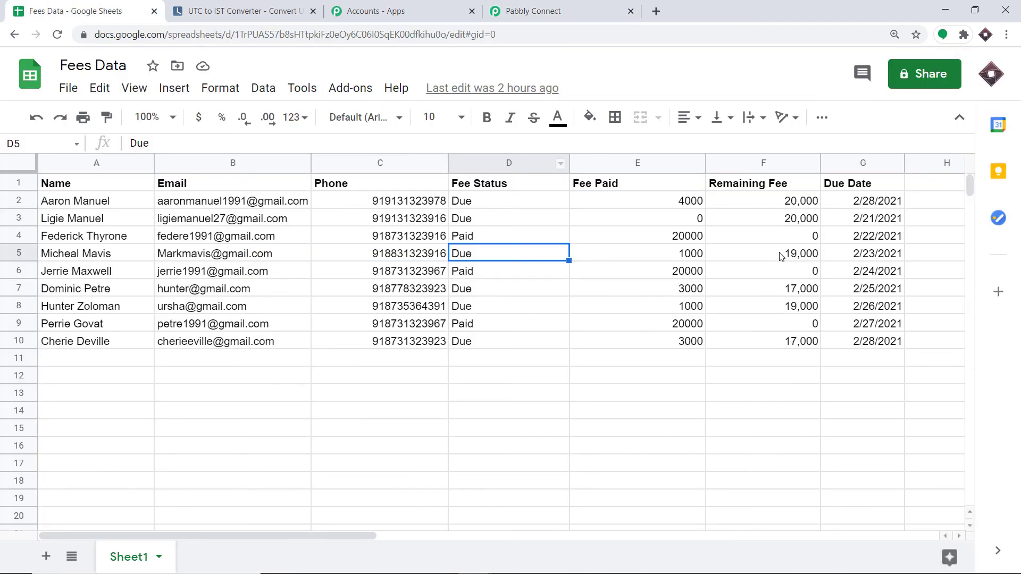
Append "and the due date is" and map the due date 2/28/2021 (4. data > 6).
click(586, 5)
text(a)
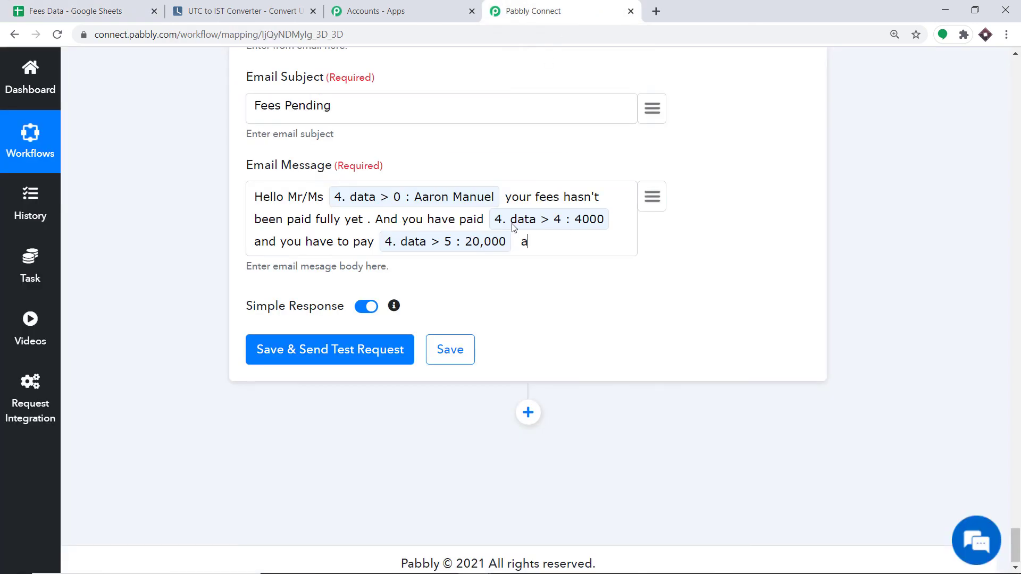
text(nd the due dat is)
key(BackSpace)
key(BackSpace)
key(BackSpace)
key(BackSpace)
text(e is)
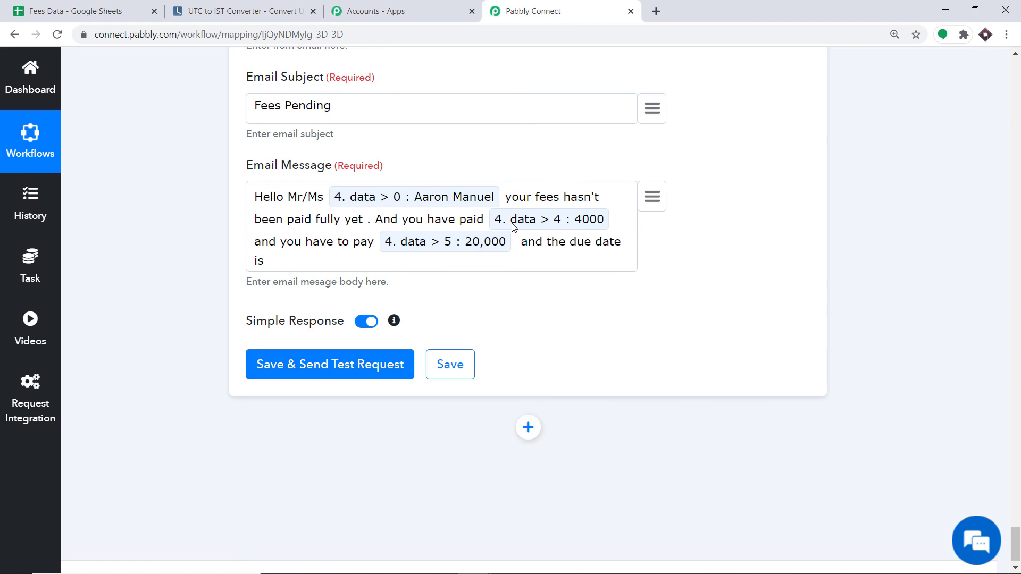
click(654, 201)
text(28)
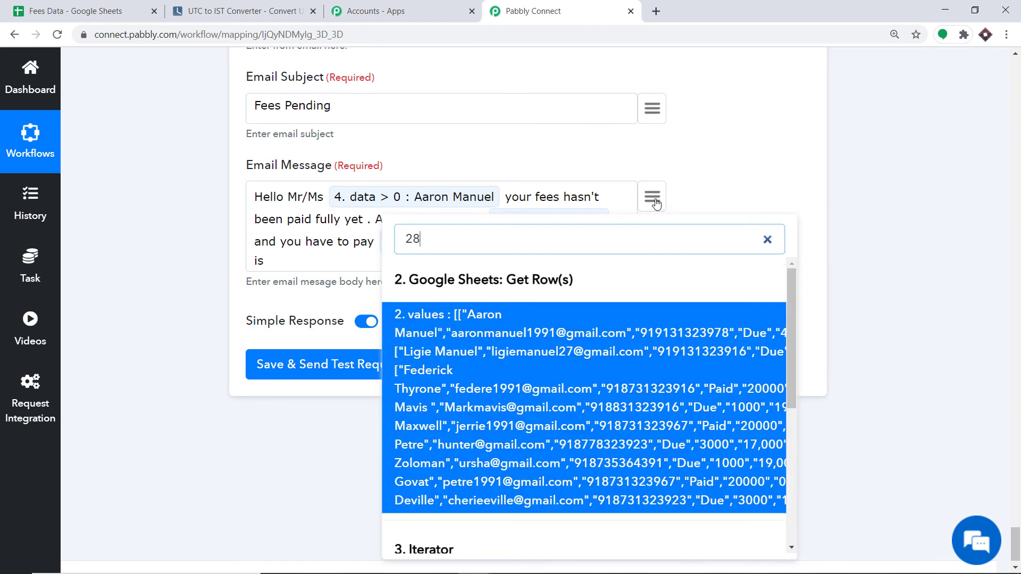
scroll(580, 351, down, 3)
scroll(580, 351, down, 2)
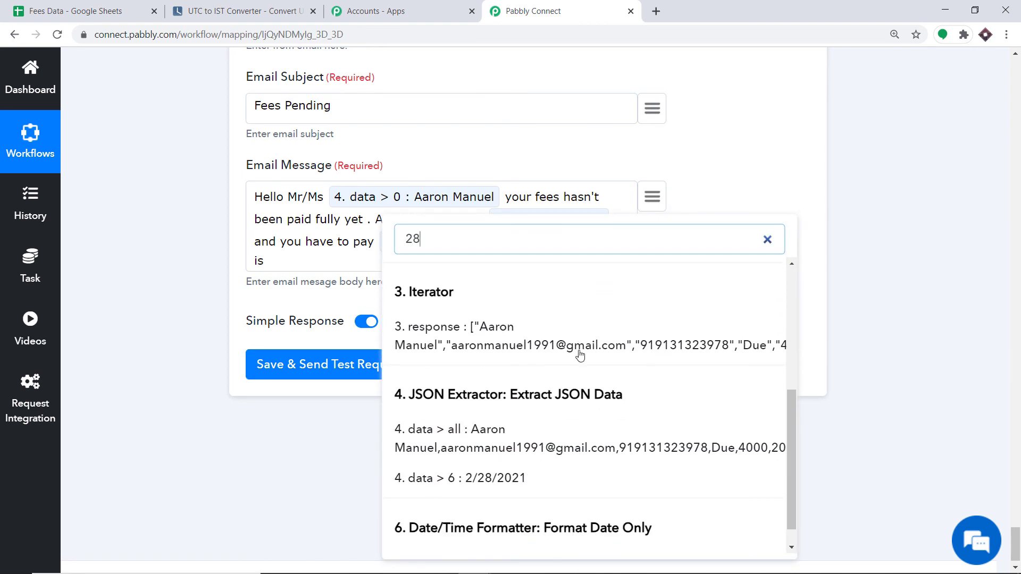
click(486, 478)
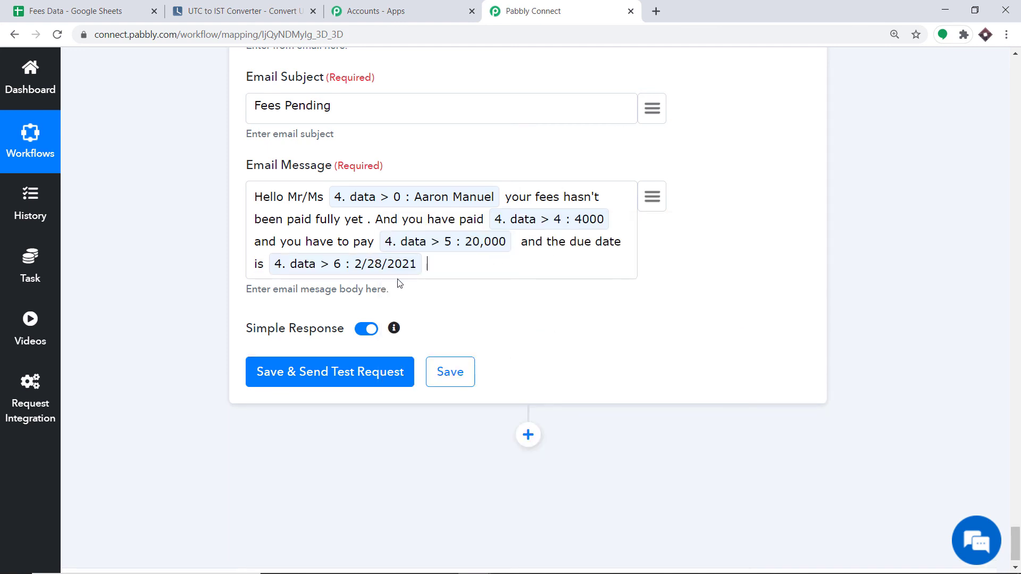
scroll(428, 257, up, 3)
Save the Gmail step with a test request returning SENT, then open a new browser tab.
scroll(429, 257, up, 7)
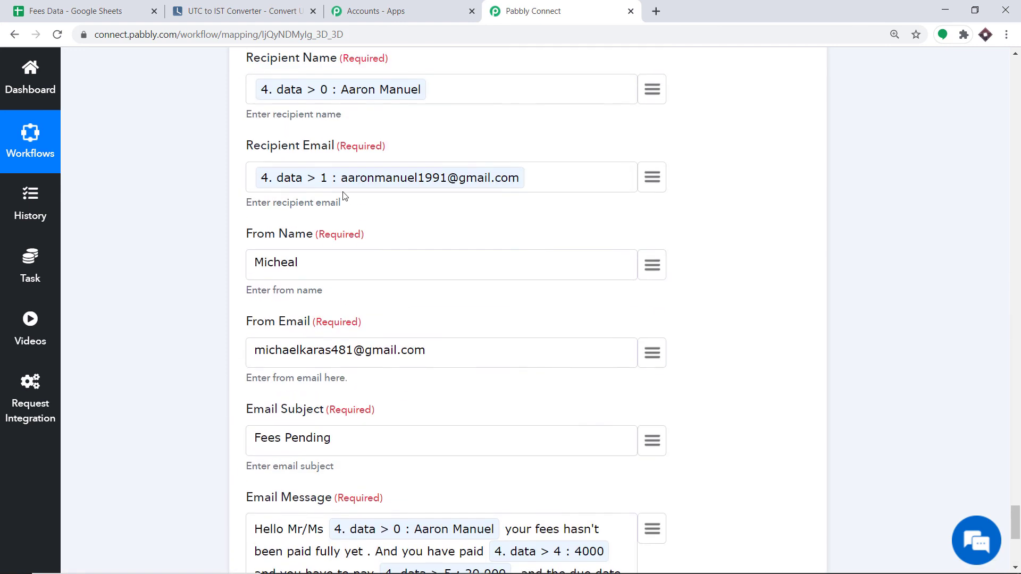
scroll(331, 340, down, 4)
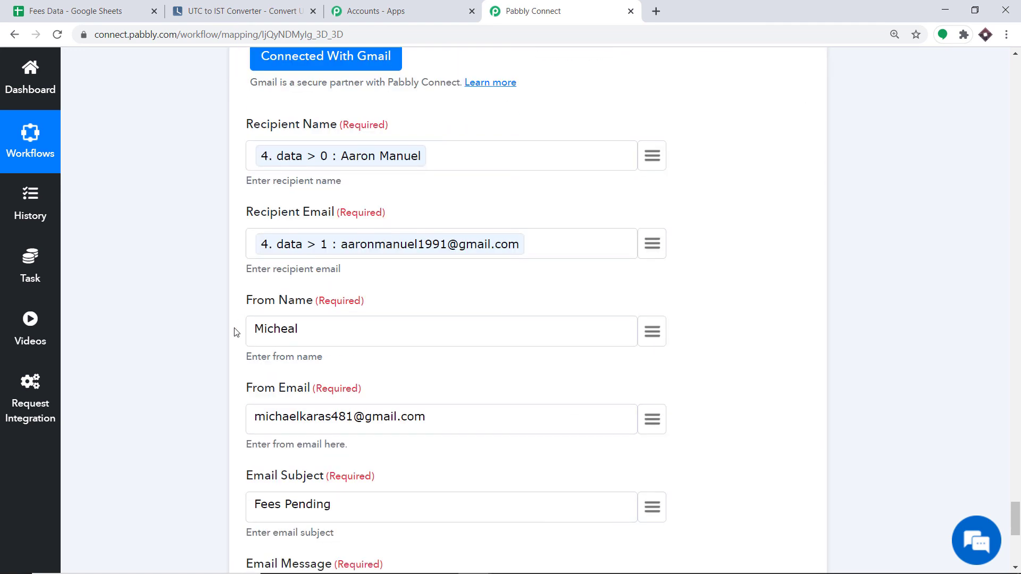
scroll(431, 281, down, 4)
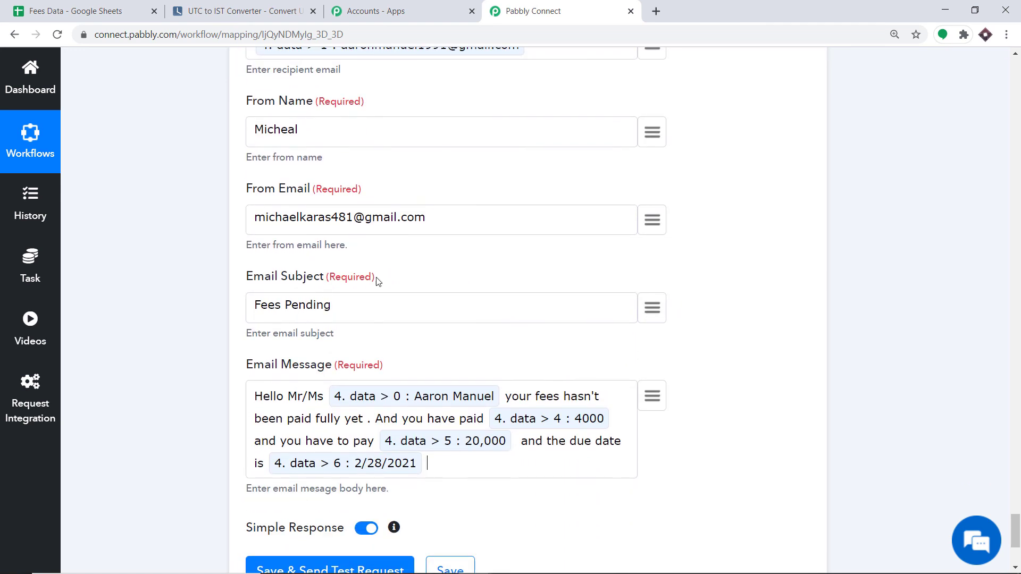
scroll(386, 244, down, 1)
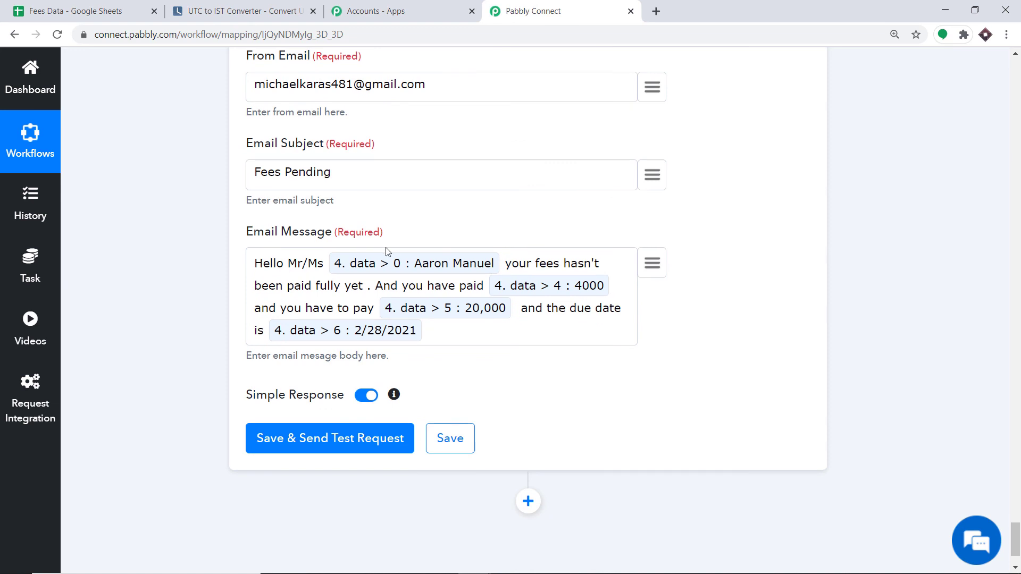
scroll(388, 255, down, 2)
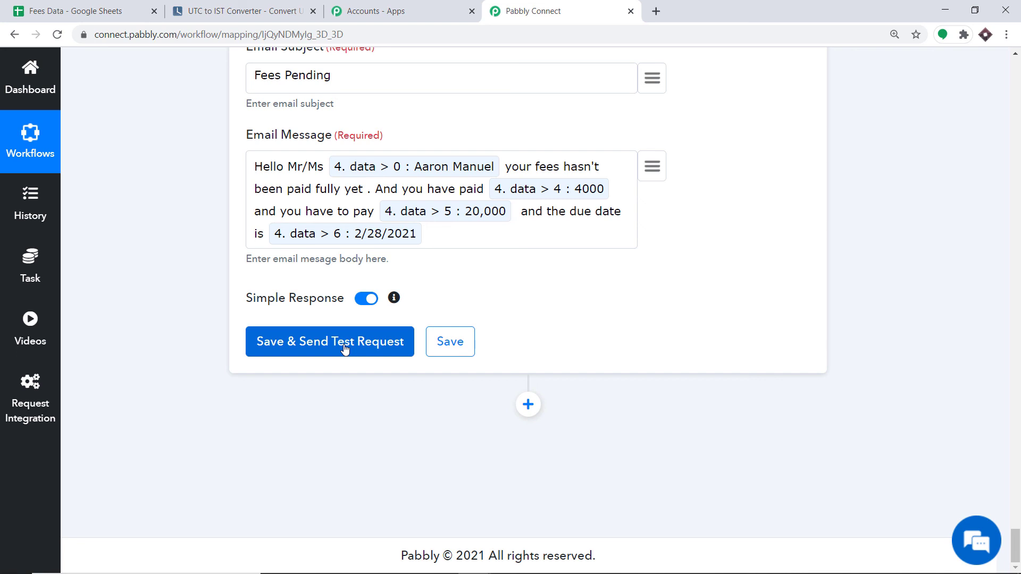
click(344, 348)
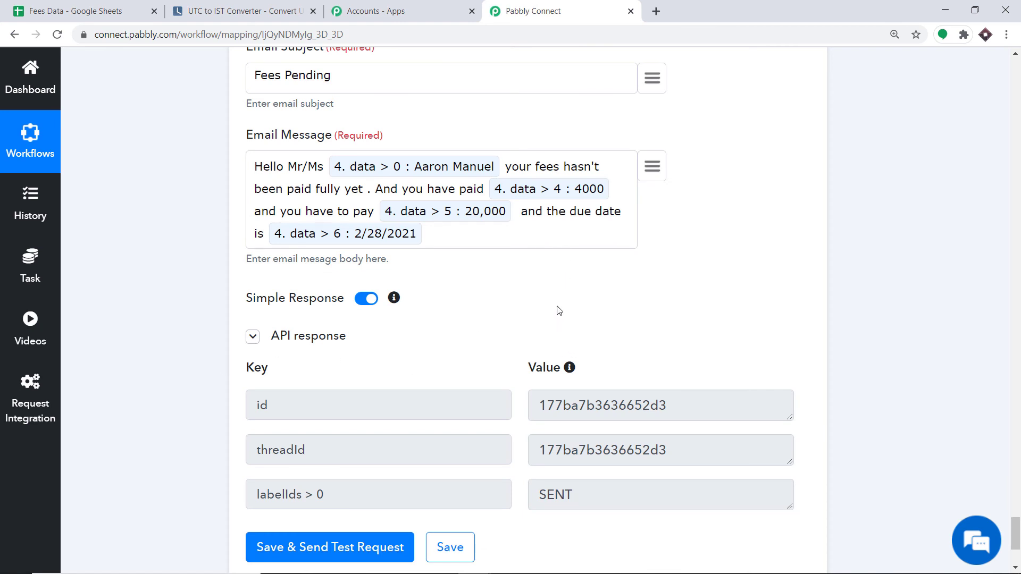
scroll(563, 311, up, 7)
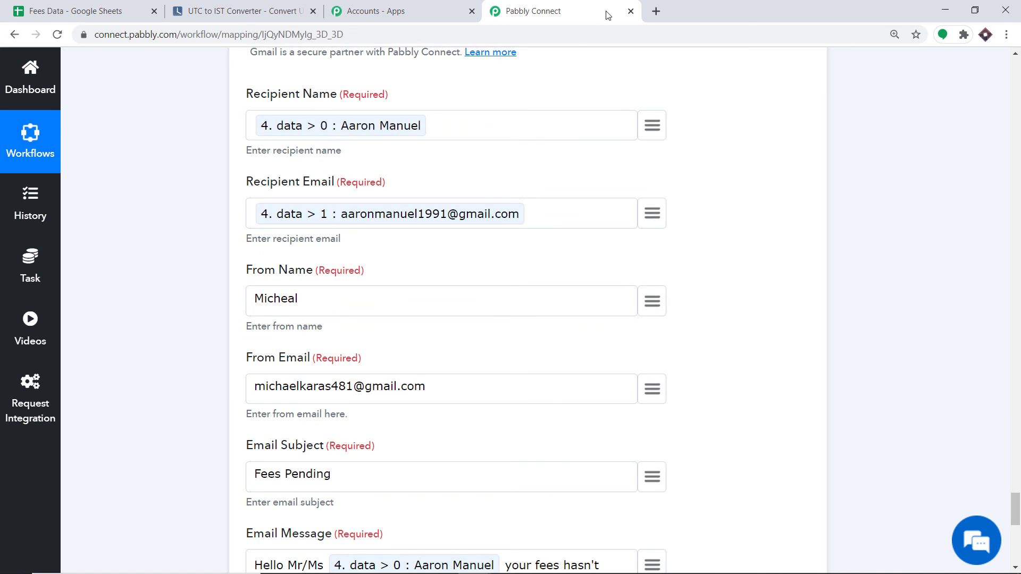
click(656, 11)
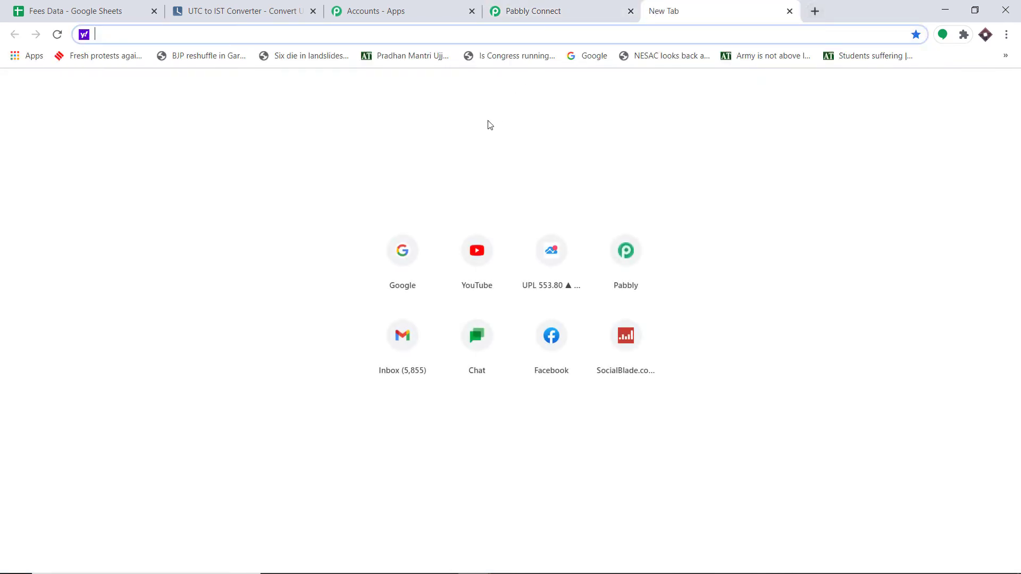
Open the Gmail inbox, read the received Fees Pending email, then switch to the other inbox tab.
click(422, 340)
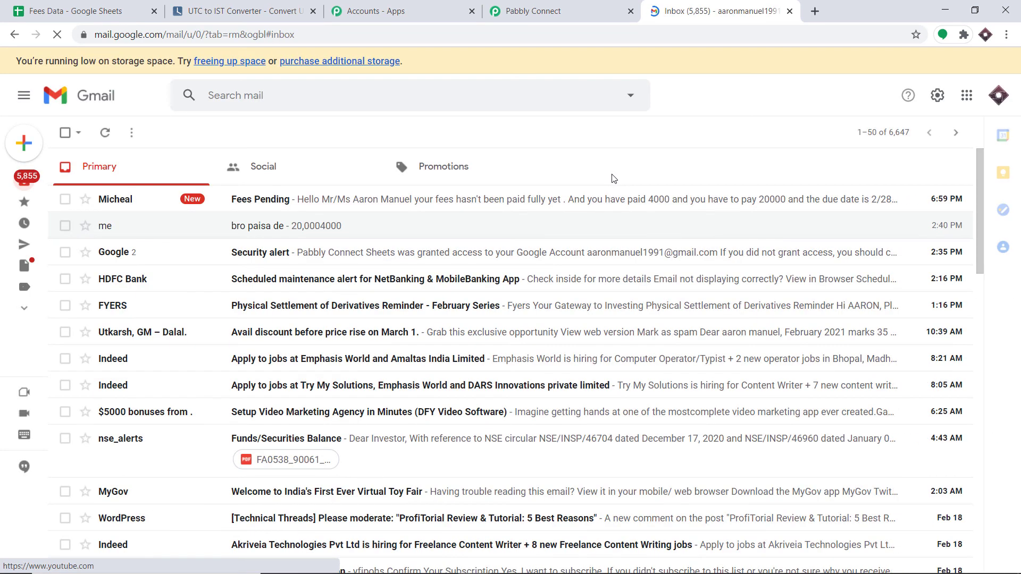
click(296, 201)
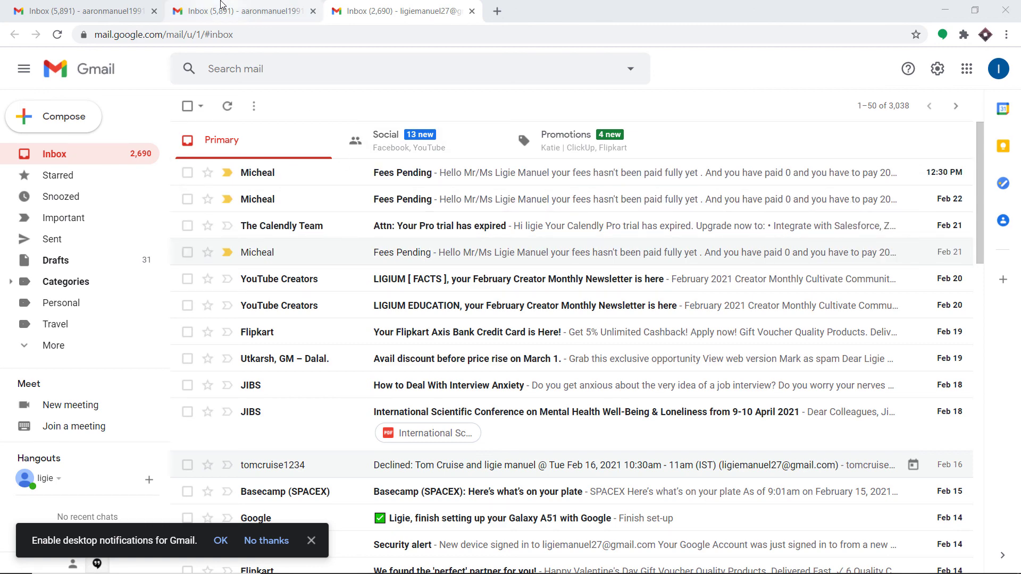
click(240, 11)
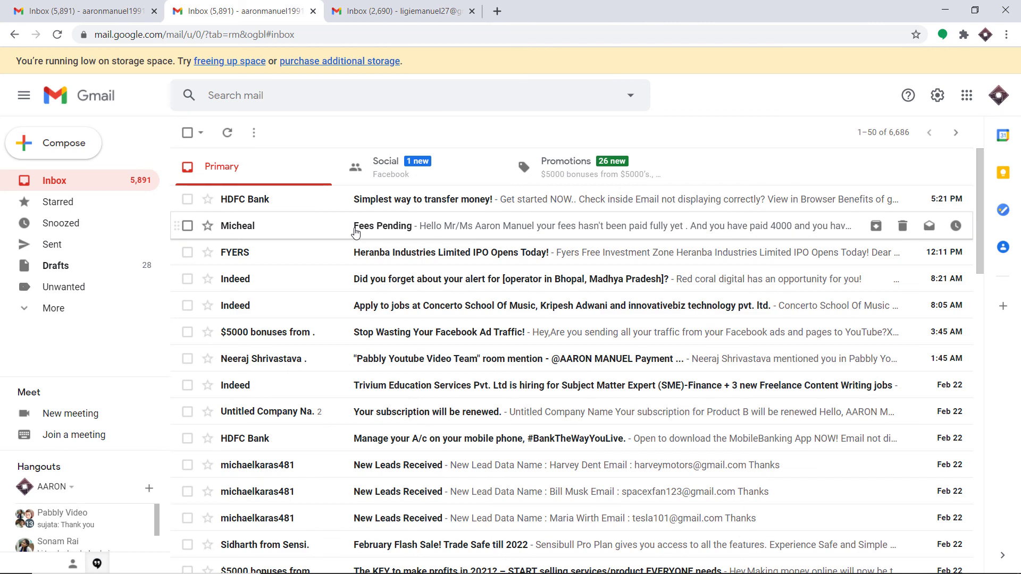